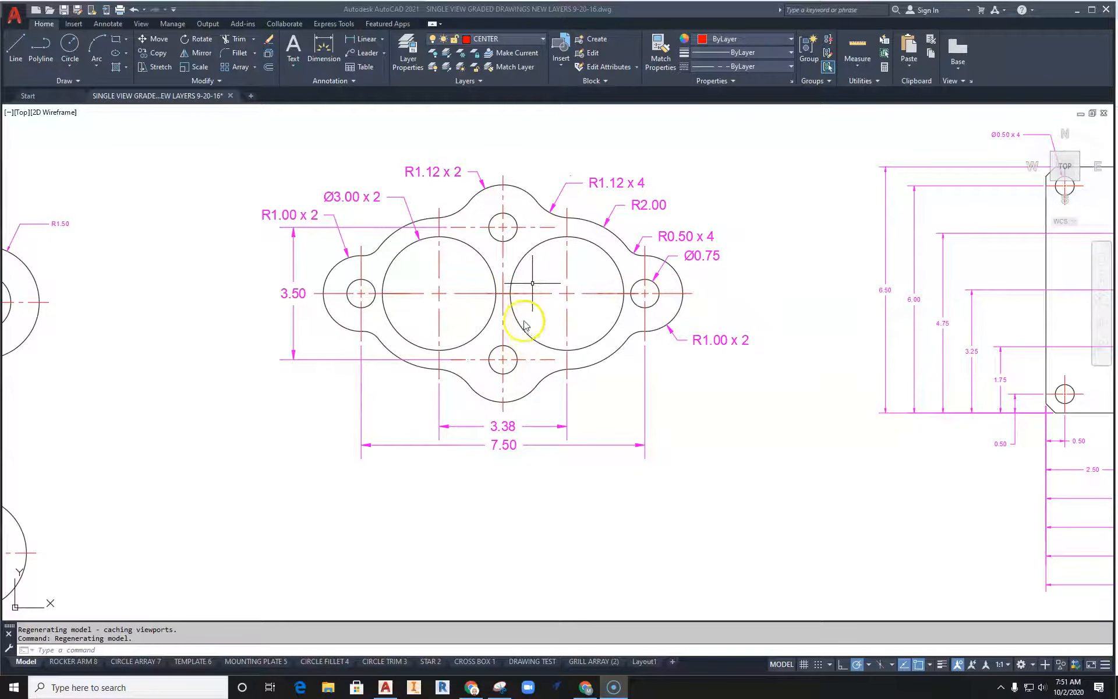
On the CONSTRUCTION layer, draw a horizontal line 3.38 long below the dimensioned gasket drawing
{"action": "scroll", "coordinate": [669, 295], "scroll_direction": "up", "scroll_amount": 2}
{"action": "left_click", "coordinate": [640, 257]}
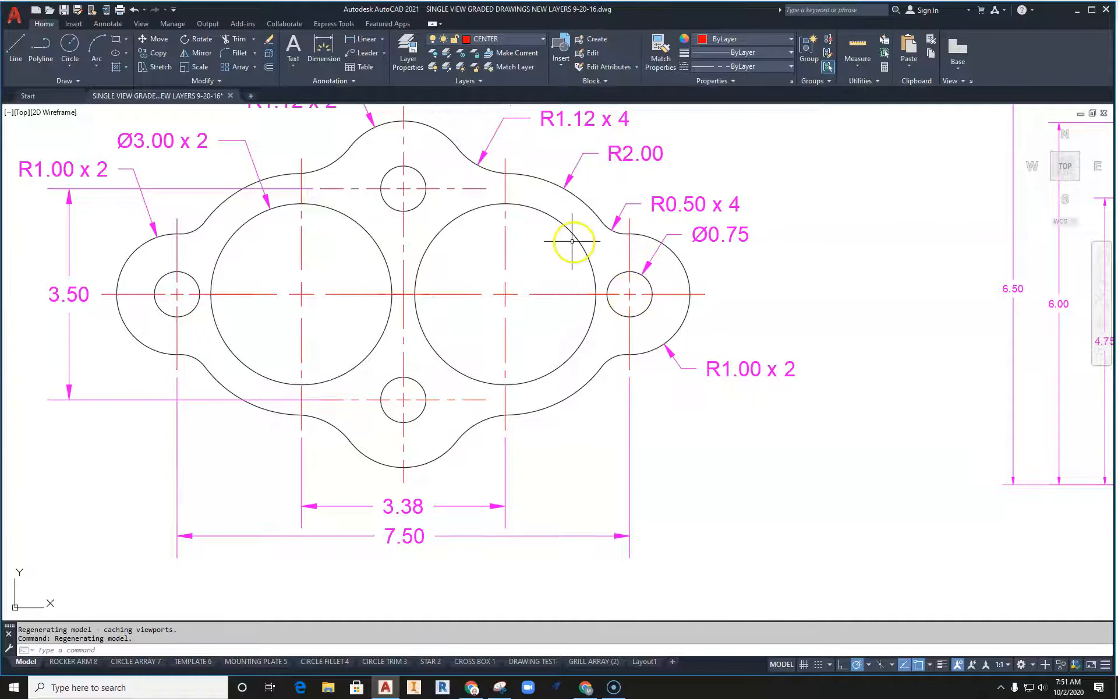
{"action": "middle_click_drag", "start_coordinate": [569, 242], "coordinate": [607, 293]}
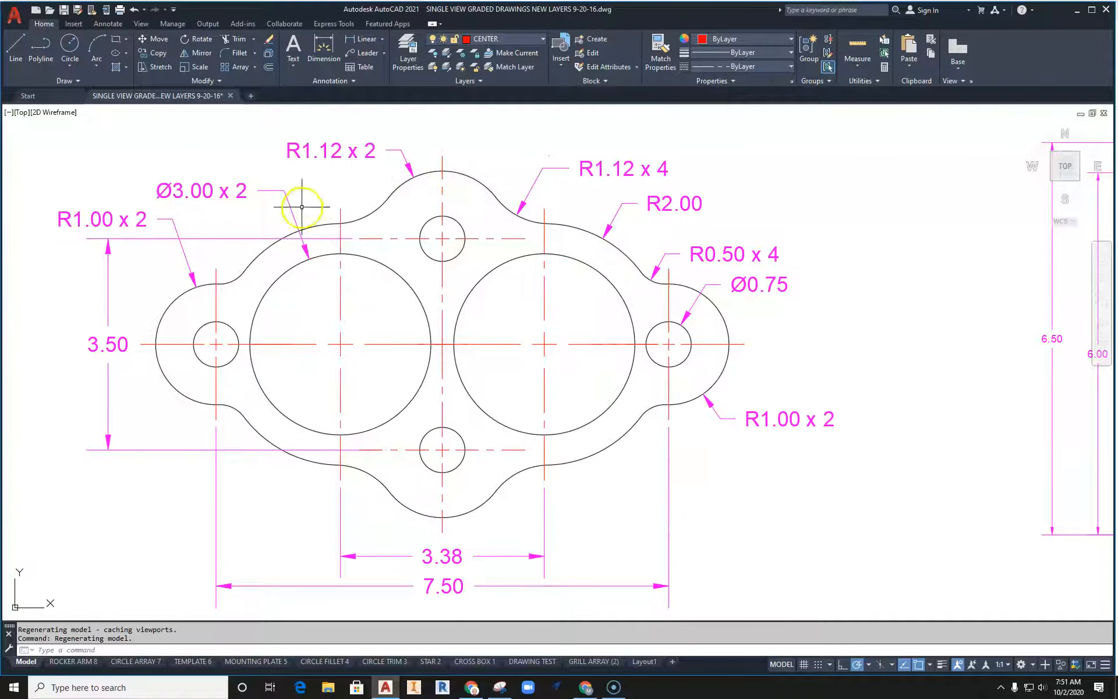
{"action": "scroll", "coordinate": [512, 314], "scroll_direction": "down", "scroll_amount": 2}
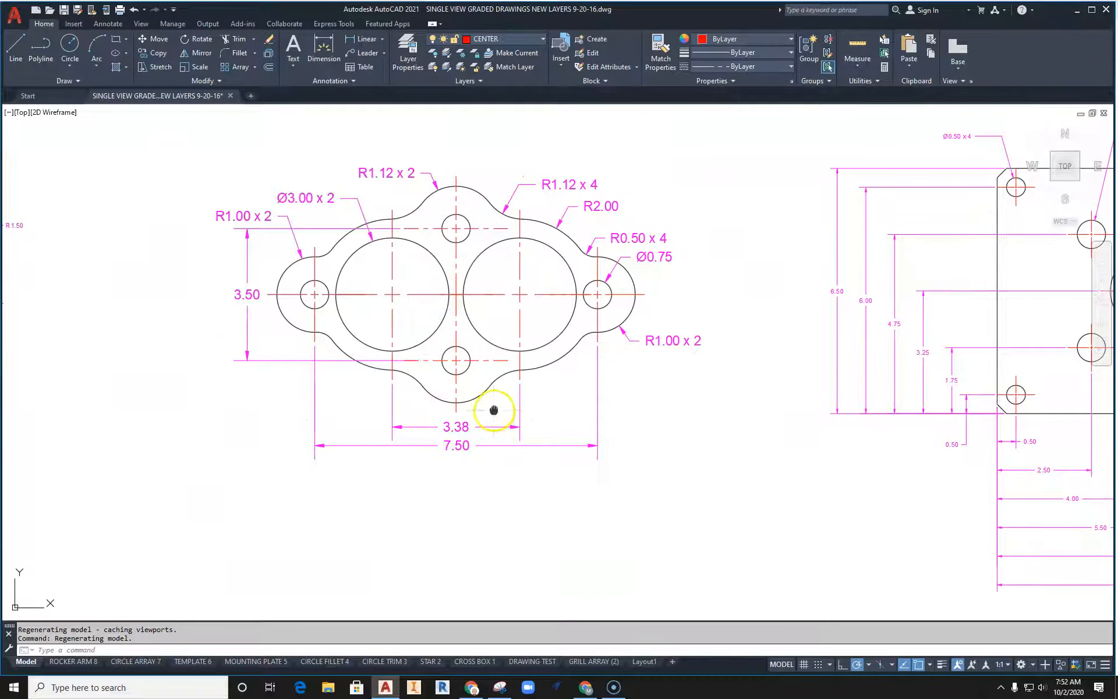
{"action": "middle_click_drag", "start_coordinate": [494, 411], "coordinate": [487, 353]}
{"action": "left_click", "coordinate": [522, 40]}
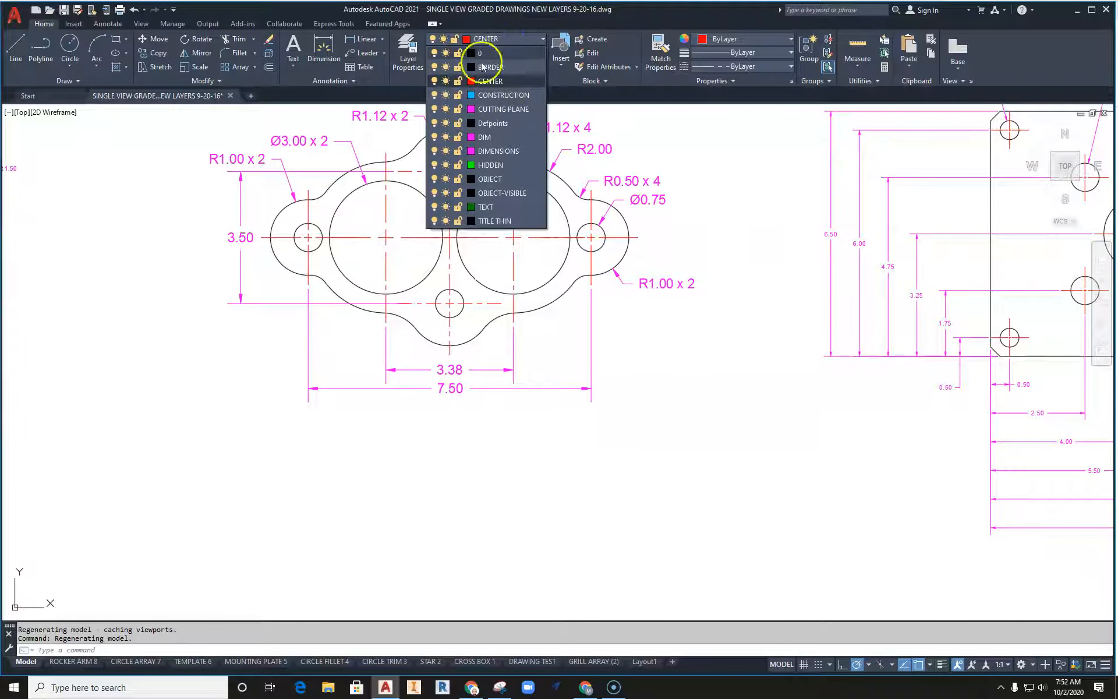
{"action": "left_click", "coordinate": [487, 97]}
{"action": "left_click", "coordinate": [18, 49]}
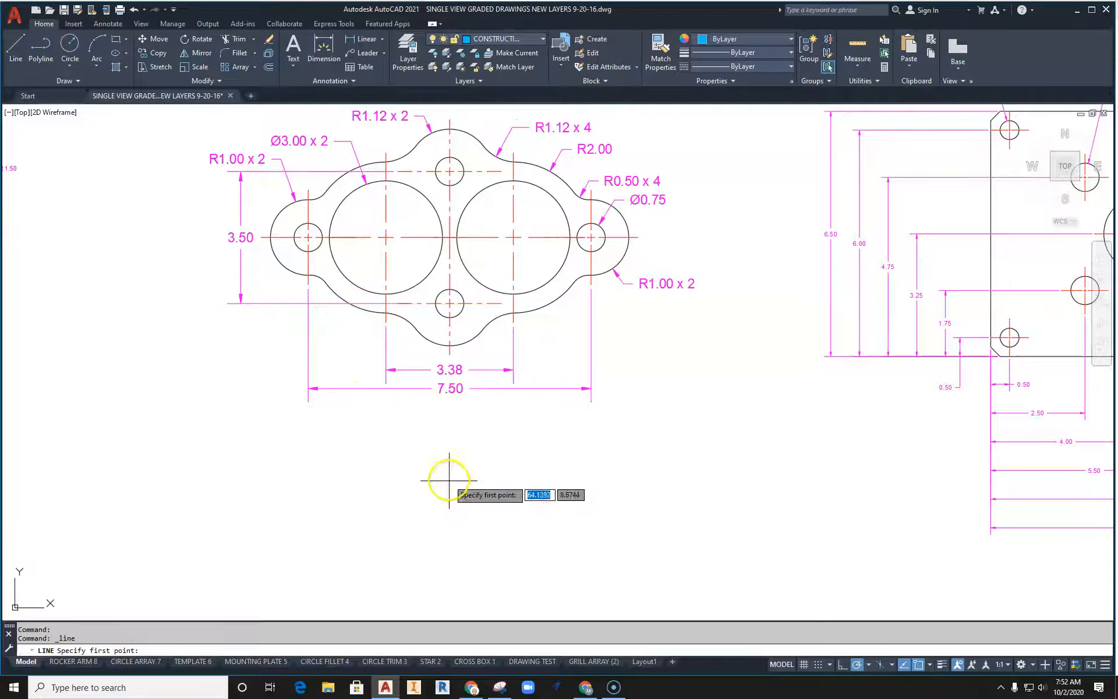
{"action": "middle_click_drag", "start_coordinate": [451, 478], "coordinate": [471, 359]}
{"action": "left_click", "coordinate": [393, 475]}
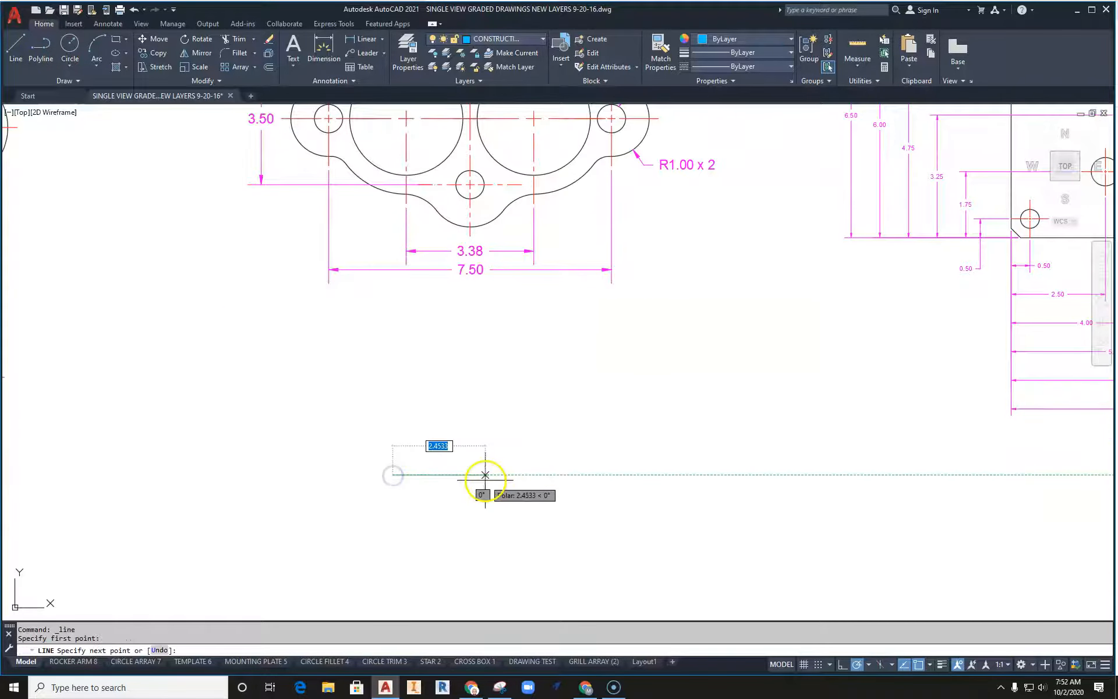
{"action": "type", "text": "3.38"}
{"action": "key", "text": "Return"}
{"action": "key", "text": "Escape"}
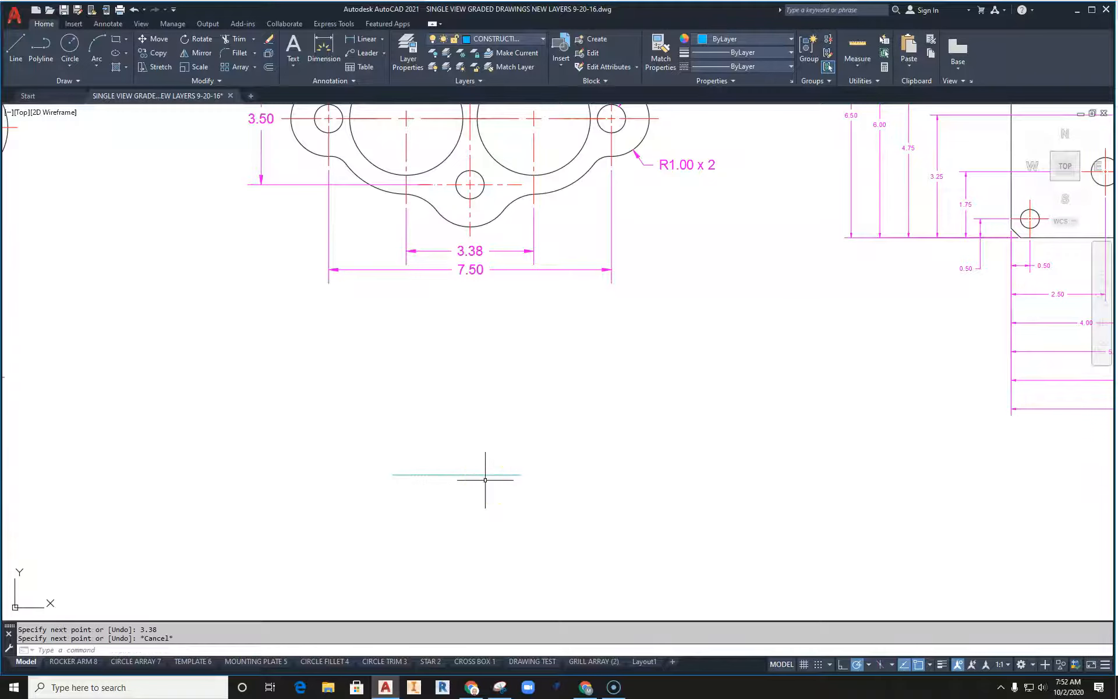
On the OBJECT-VISIBLE layer, draw a circle of diameter 3 centered on the right end of the construction line
{"action": "middle_click_drag", "start_coordinate": [486, 478], "coordinate": [485, 504]}
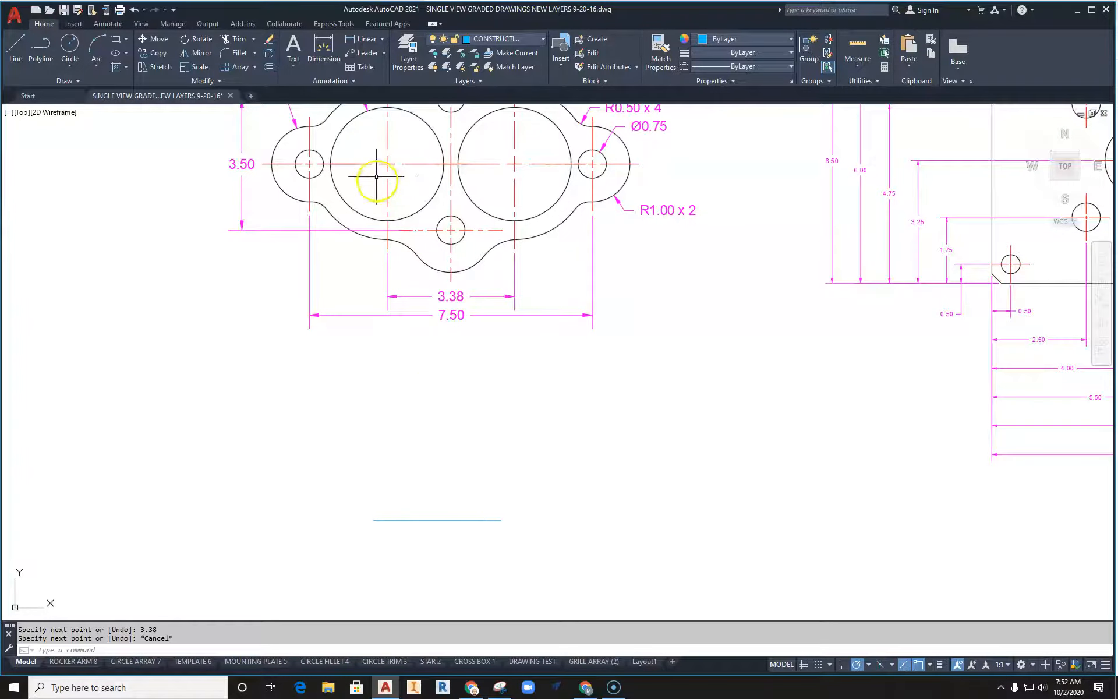
{"action": "middle_click_drag", "start_coordinate": [478, 242], "coordinate": [466, 367]}
{"action": "scroll", "coordinate": [378, 259], "scroll_direction": "up", "scroll_amount": 4}
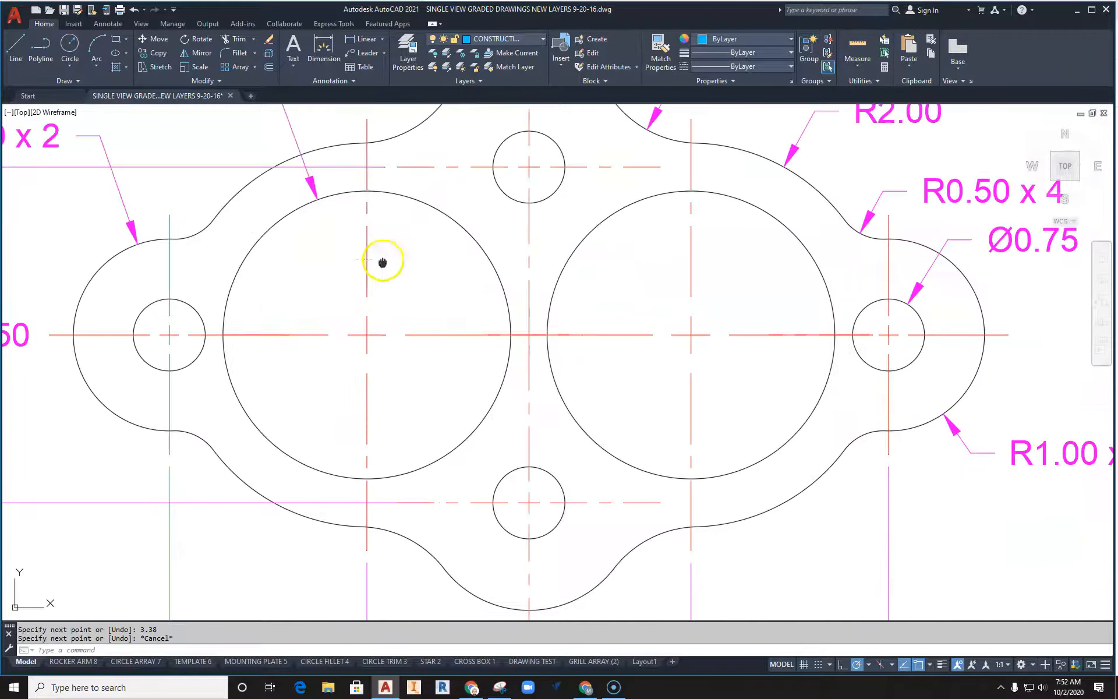
{"action": "scroll", "coordinate": [372, 328], "scroll_direction": "down", "scroll_amount": 2}
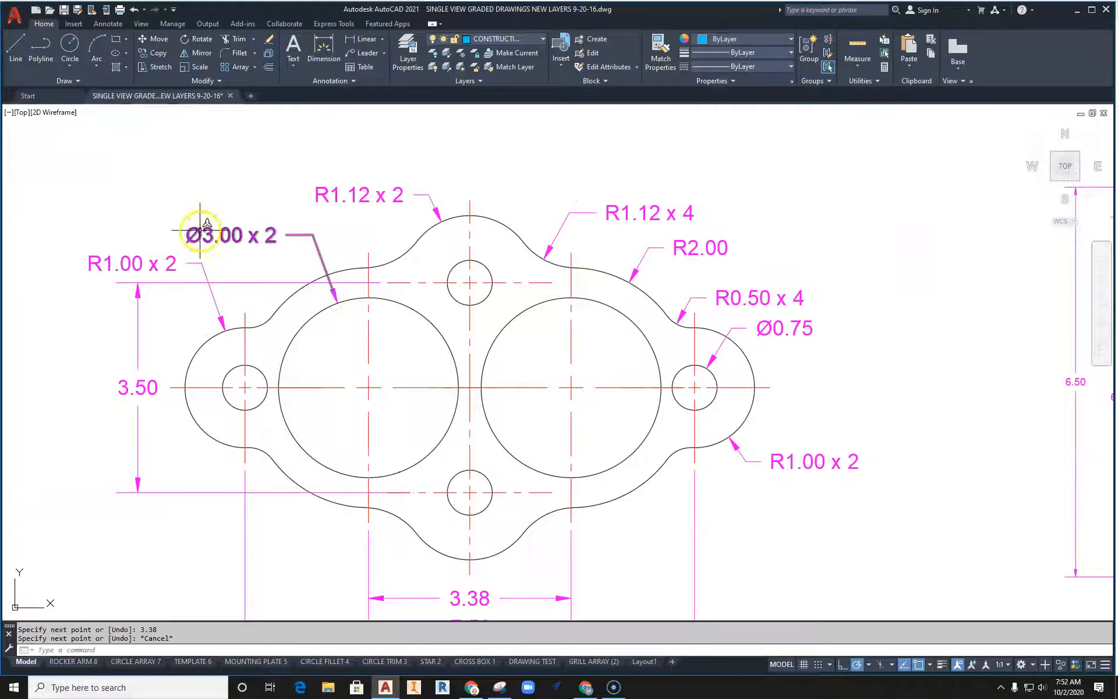
{"action": "middle_click_drag", "start_coordinate": [387, 344], "coordinate": [360, 295]}
{"action": "scroll", "coordinate": [477, 248], "scroll_direction": "down", "scroll_amount": 4}
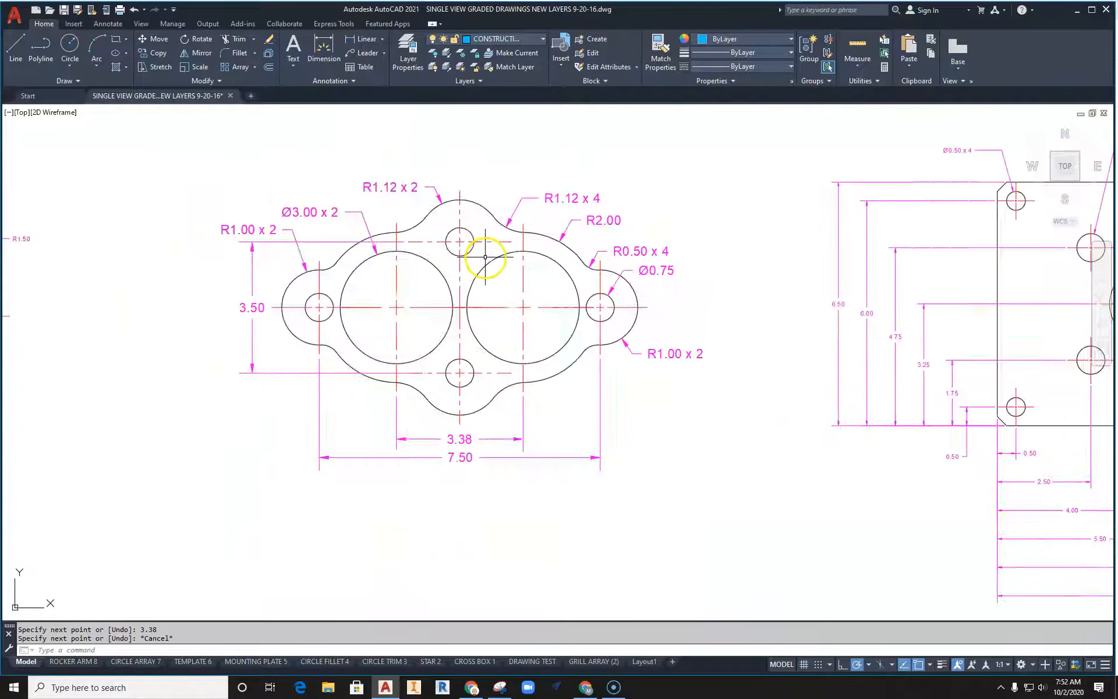
{"action": "left_click", "coordinate": [514, 40]}
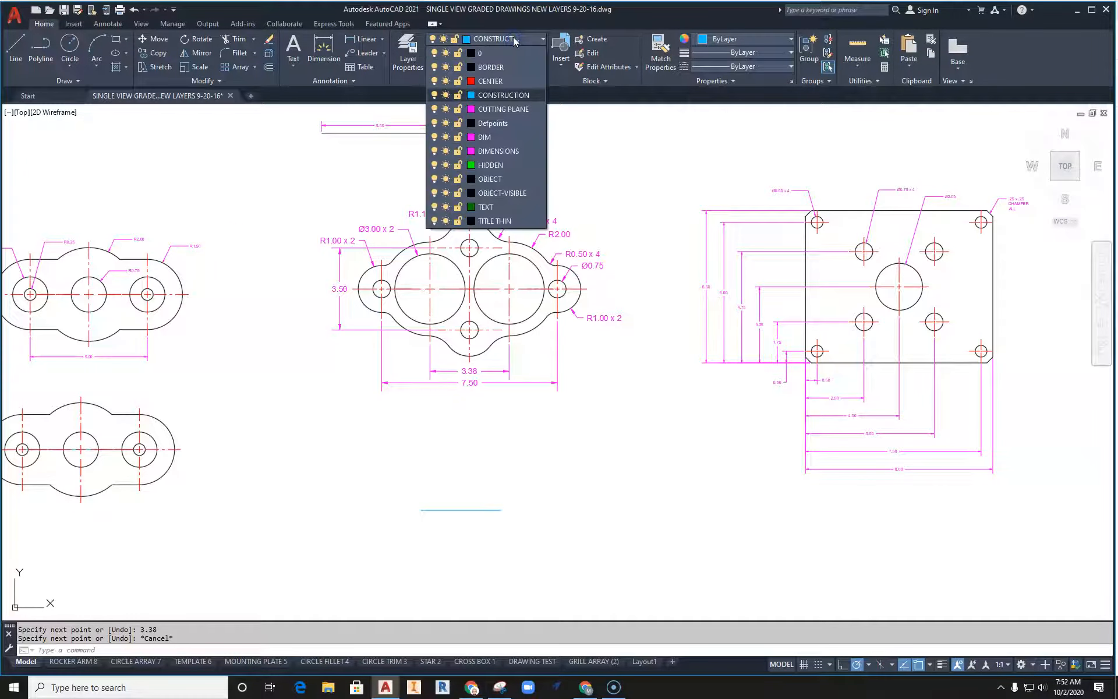
{"action": "left_click", "coordinate": [492, 196]}
{"action": "left_click", "coordinate": [70, 66]}
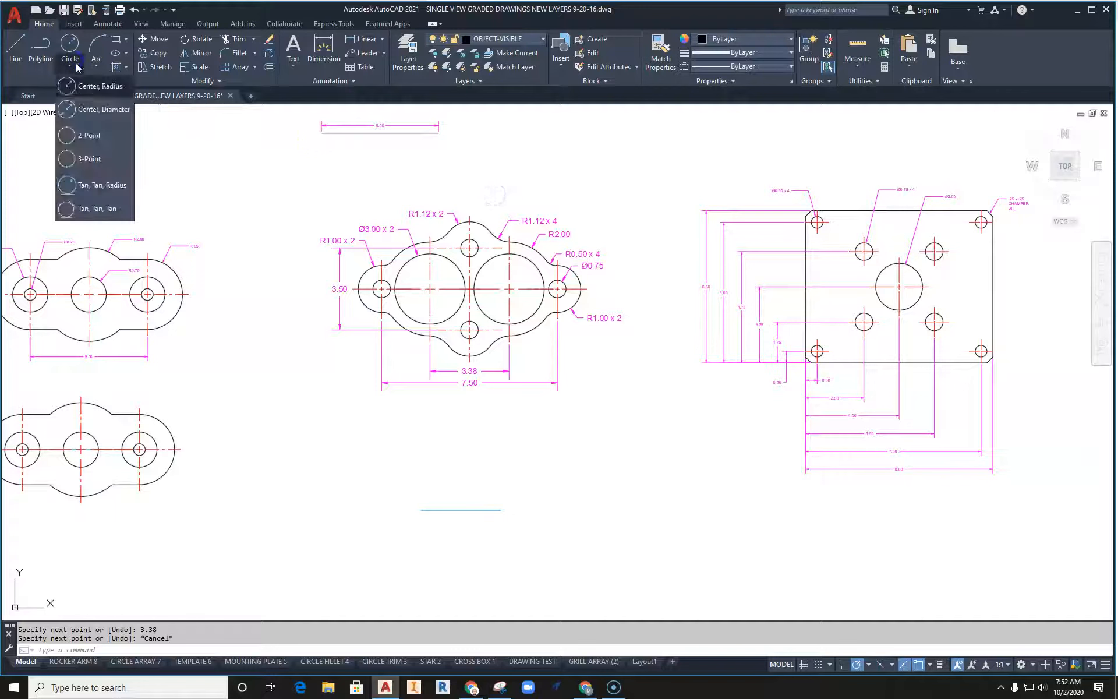
{"action": "left_click", "coordinate": [93, 79]}
{"action": "left_click", "coordinate": [500, 510]}
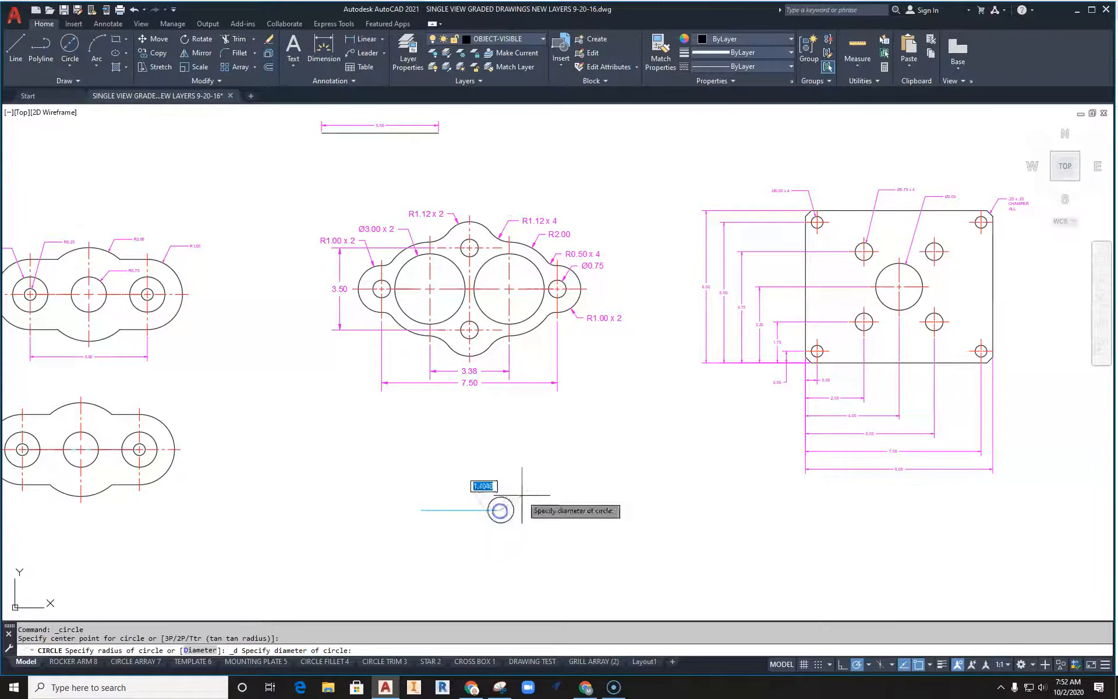
{"action": "key", "text": "Return"}
{"action": "right_click", "coordinate": [453, 432]}
{"action": "left_click", "coordinate": [480, 430]}
{"action": "left_click", "coordinate": [465, 449]}
{"action": "right_click", "coordinate": [464, 455]}
{"action": "left_click", "coordinate": [483, 457]}
{"action": "left_click", "coordinate": [420, 511]}
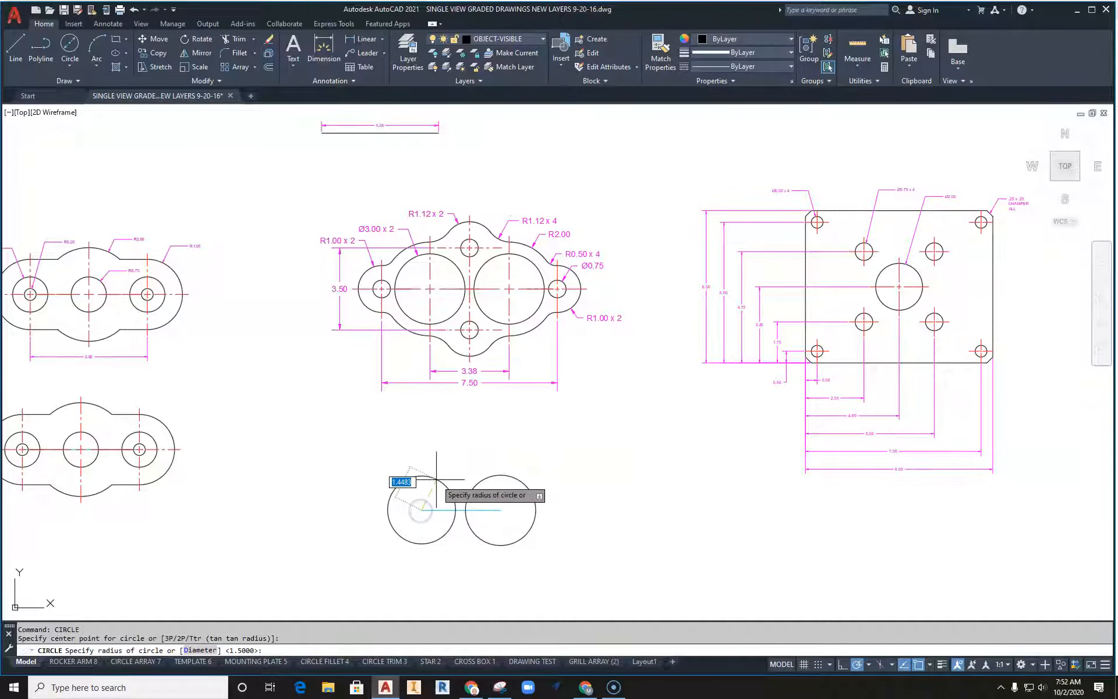
{"action": "type", "text": "3"}
{"action": "key", "text": "Return"}
{"action": "left_click", "coordinate": [459, 437]}
{"action": "left_click", "coordinate": [442, 449]}
{"action": "key", "text": "Delete"}
Draw a circle of diameter 3 centered on the left end of the construction line
{"action": "left_click", "coordinate": [65, 44]}
{"action": "left_click", "coordinate": [422, 510]}
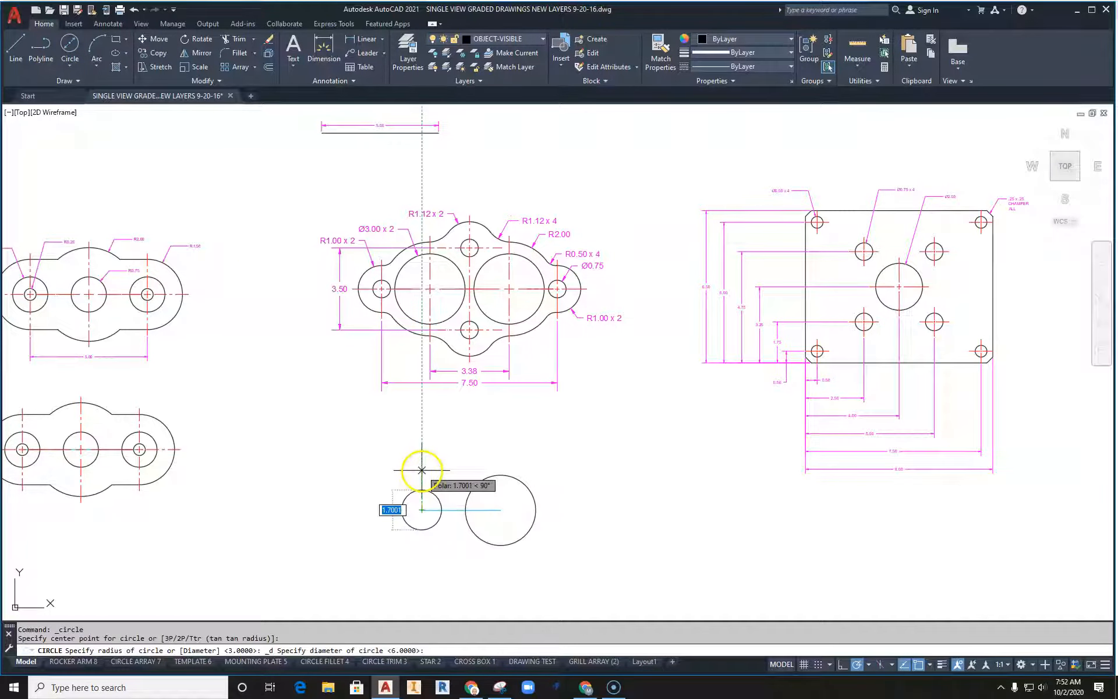
{"action": "key", "text": "Return"}
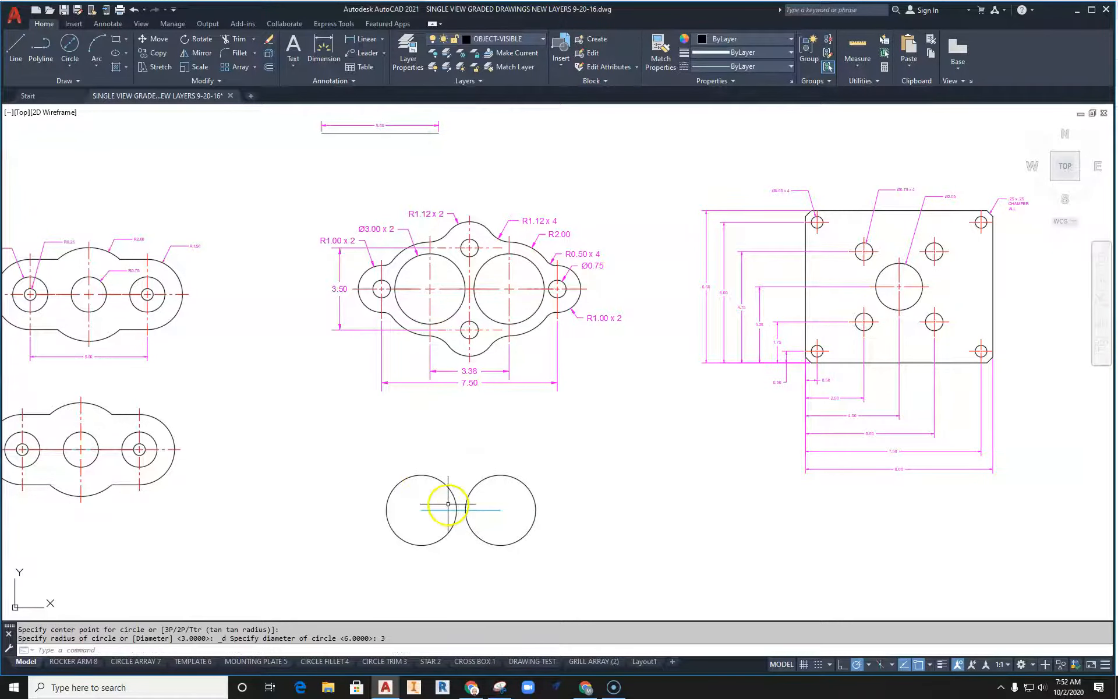
Draw a circle of radius 2 concentric with the right-hand circle
{"action": "scroll", "coordinate": [449, 504], "scroll_direction": "up", "scroll_amount": 2}
{"action": "scroll", "coordinate": [547, 203], "scroll_direction": "up", "scroll_amount": 2}
{"action": "middle_click_drag", "start_coordinate": [545, 201], "coordinate": [505, 385]}
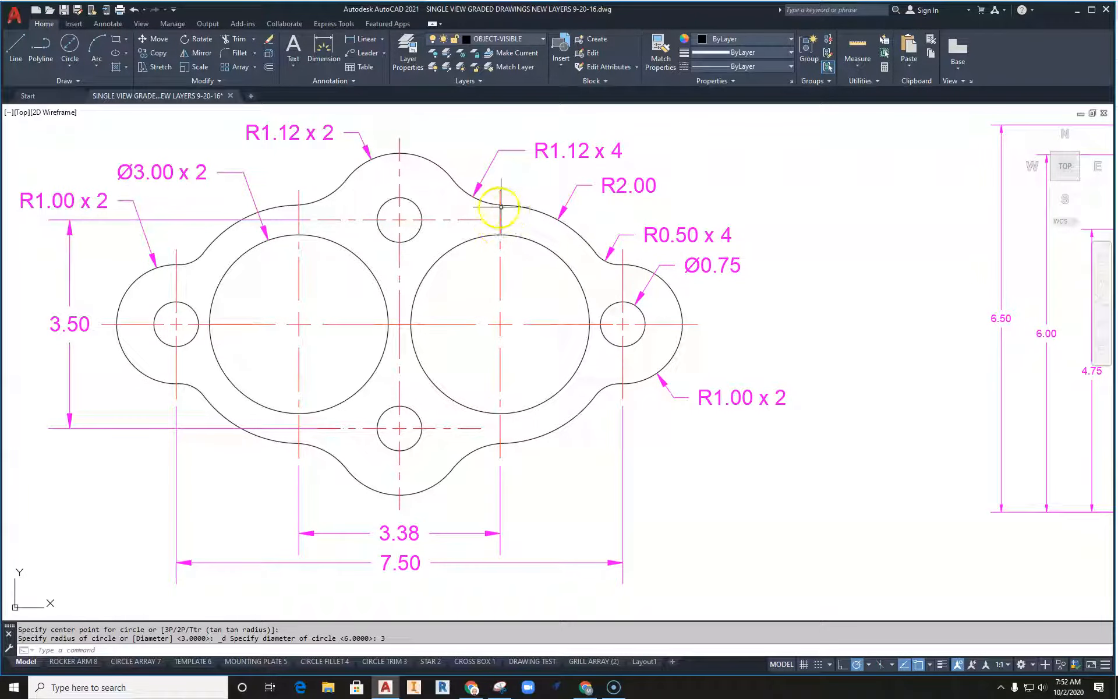
{"action": "scroll", "coordinate": [607, 188], "scroll_direction": "down", "scroll_amount": 2}
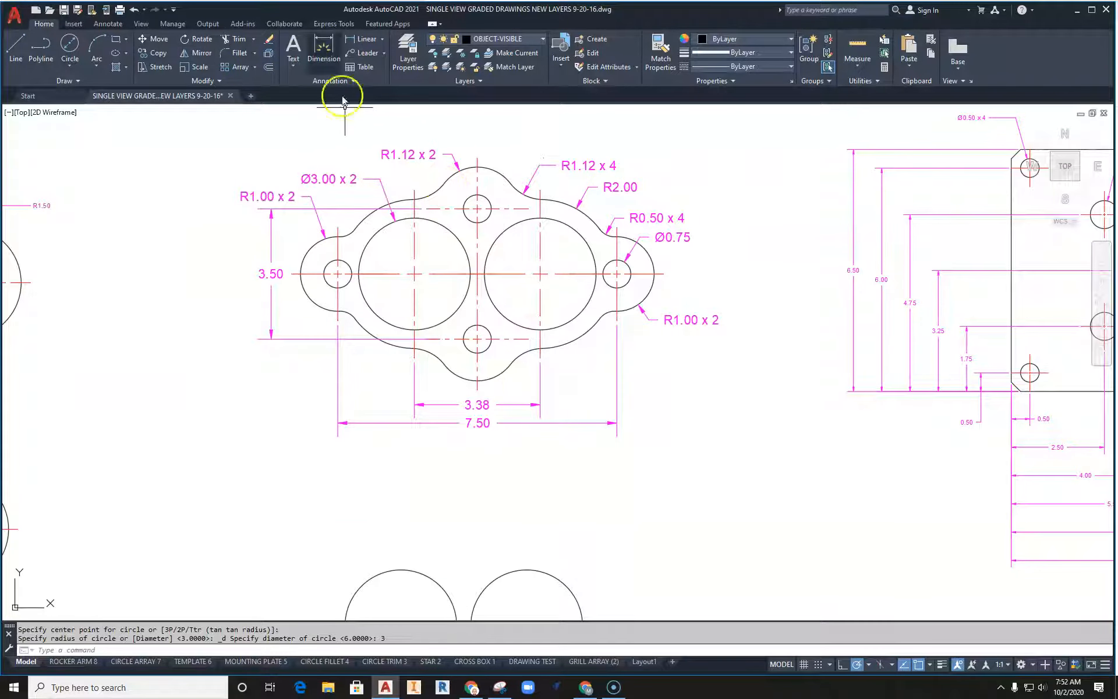
{"action": "left_click", "coordinate": [71, 66]}
{"action": "left_click", "coordinate": [91, 93]}
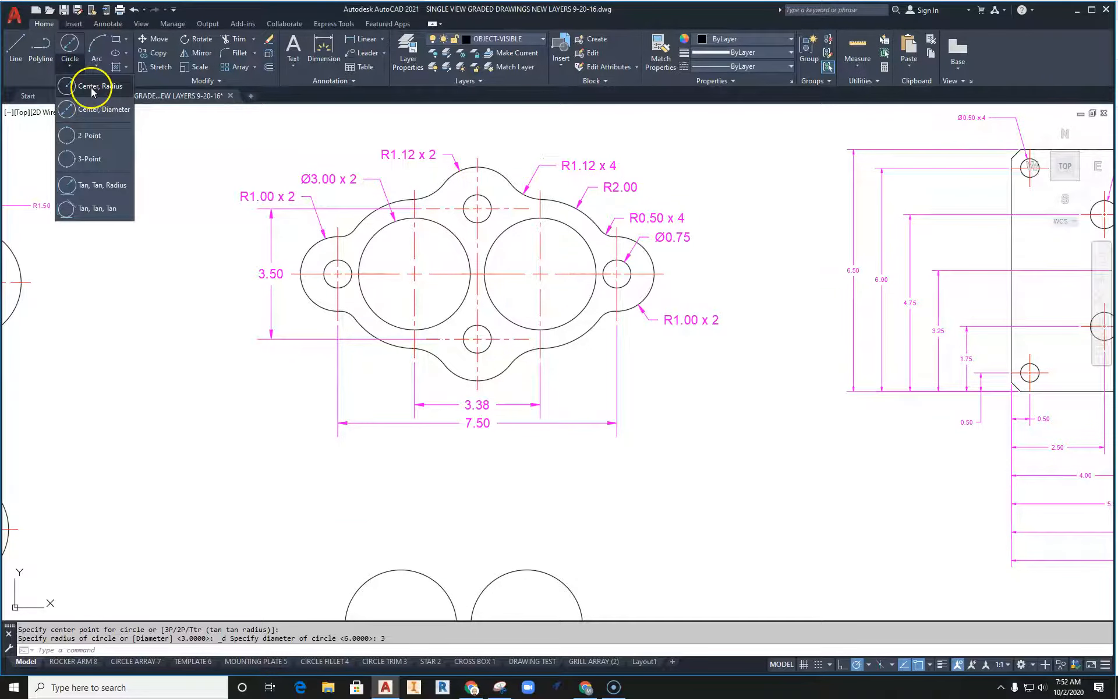
{"action": "left_click", "coordinate": [92, 89]}
{"action": "middle_click_drag", "start_coordinate": [533, 530], "coordinate": [474, 244]}
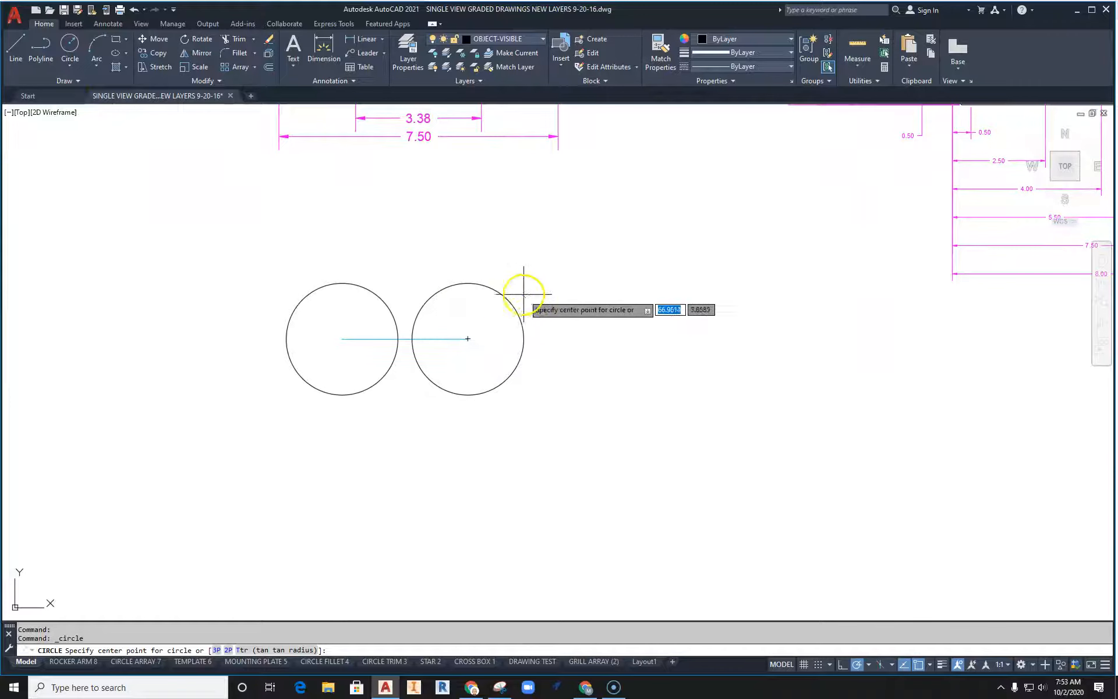
{"action": "left_click", "coordinate": [467, 339]}
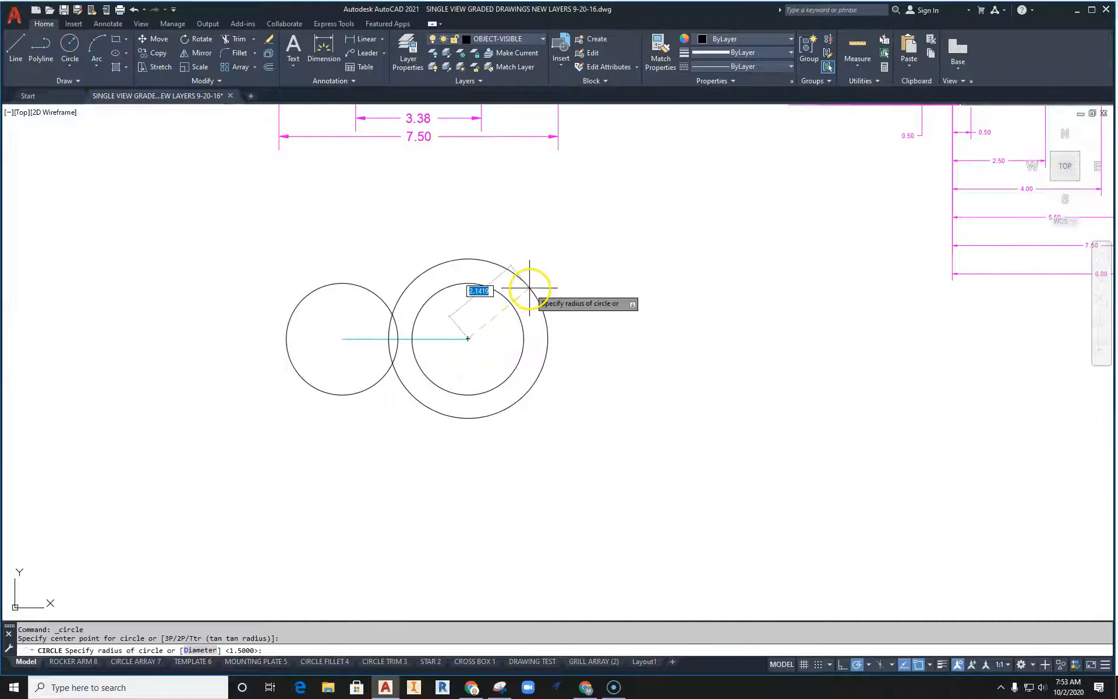
{"action": "type", "text": "2"}
{"action": "key", "text": "Return"}
Draw a matching circle of radius 2 concentric with the left-hand circle
{"action": "right_click", "coordinate": [387, 244]}
{"action": "left_click", "coordinate": [414, 250]}
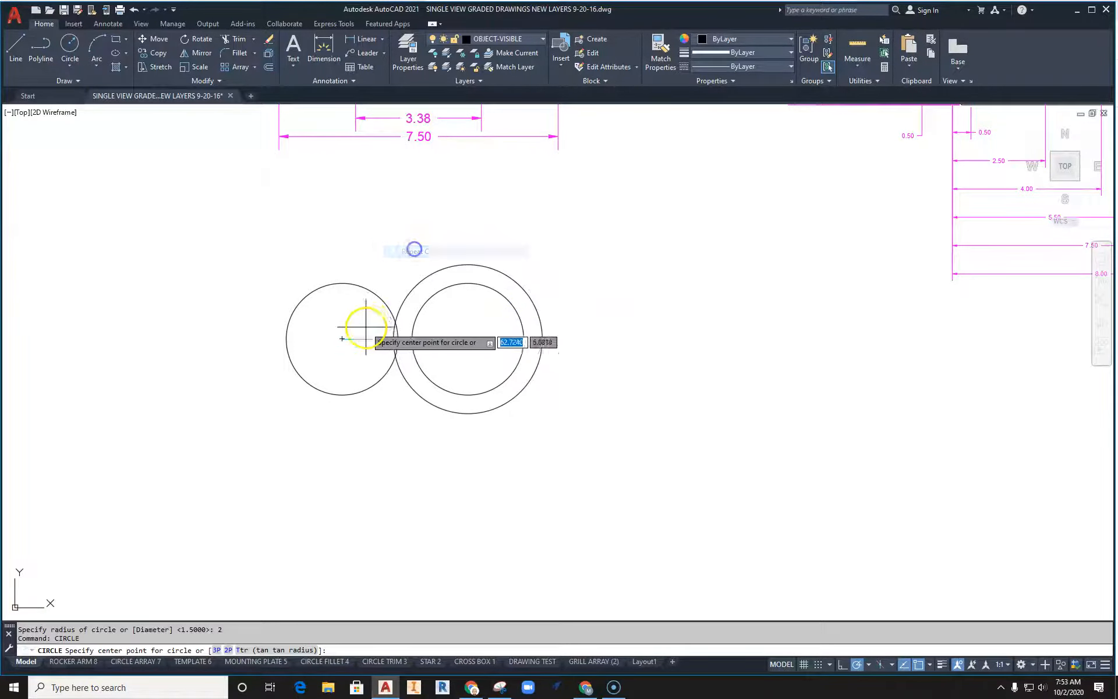
{"action": "left_click", "coordinate": [343, 338]}
{"action": "type", "text": "2"}
{"action": "key", "text": "Return"}
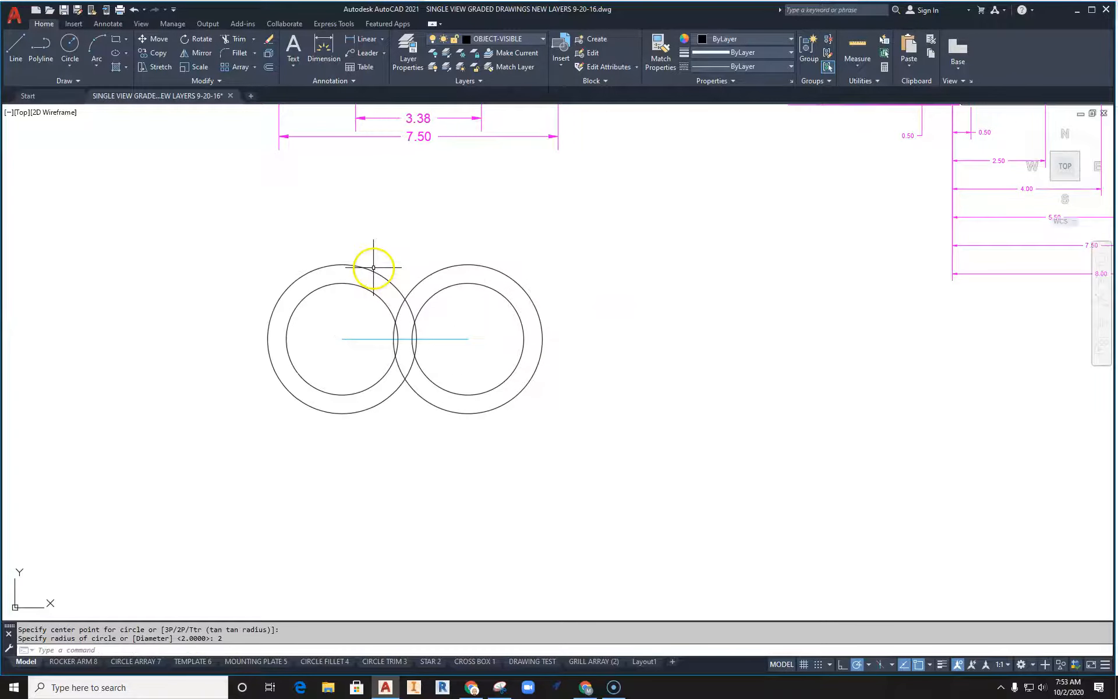
On the CONSTRUCTION layer, draw a vertical line 3.5 long in the empty space left of the circles
{"action": "middle_click_drag", "start_coordinate": [379, 270], "coordinate": [415, 501]}
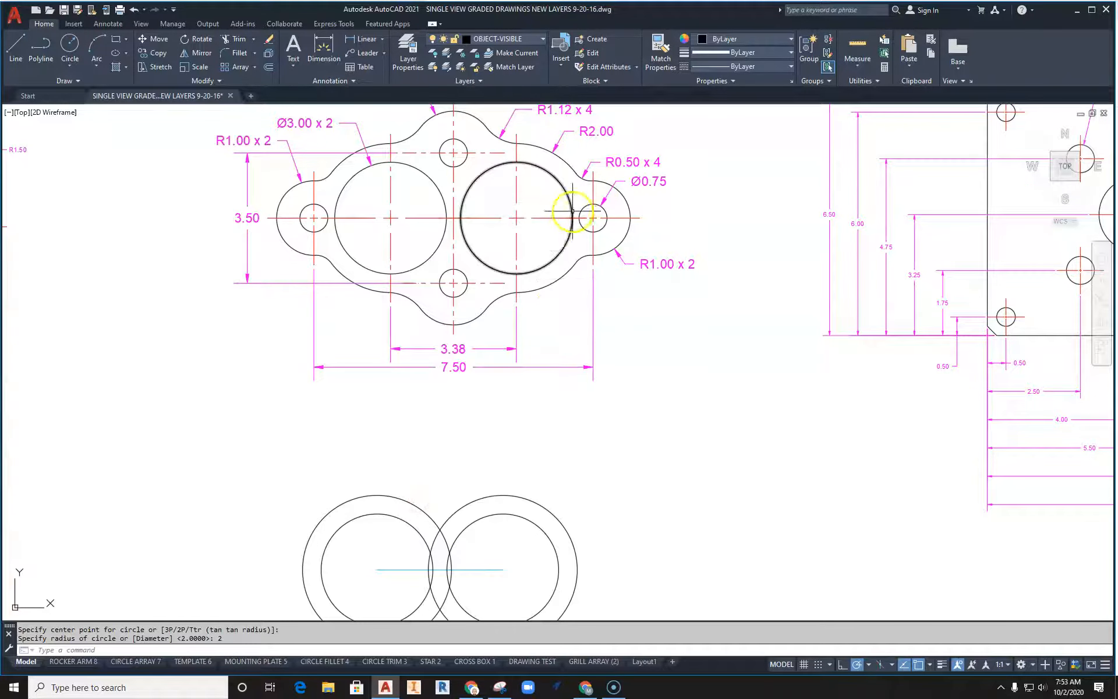
{"action": "middle_click_drag", "start_coordinate": [567, 292], "coordinate": [579, 328]}
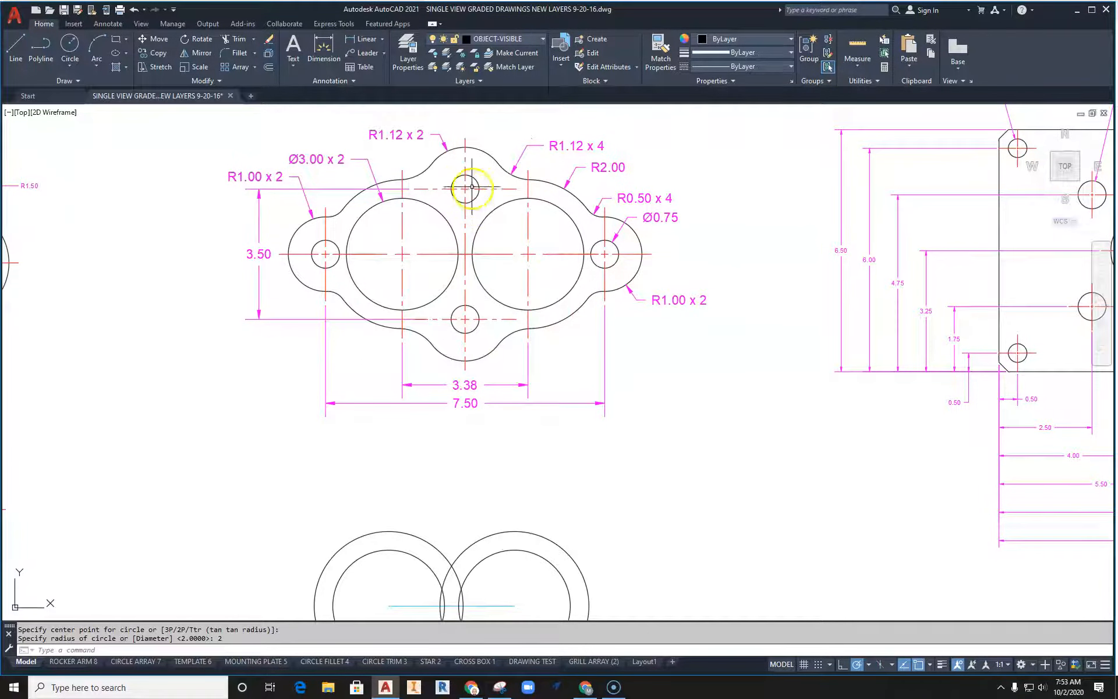
{"action": "middle_click_drag", "start_coordinate": [501, 273], "coordinate": [466, 166]}
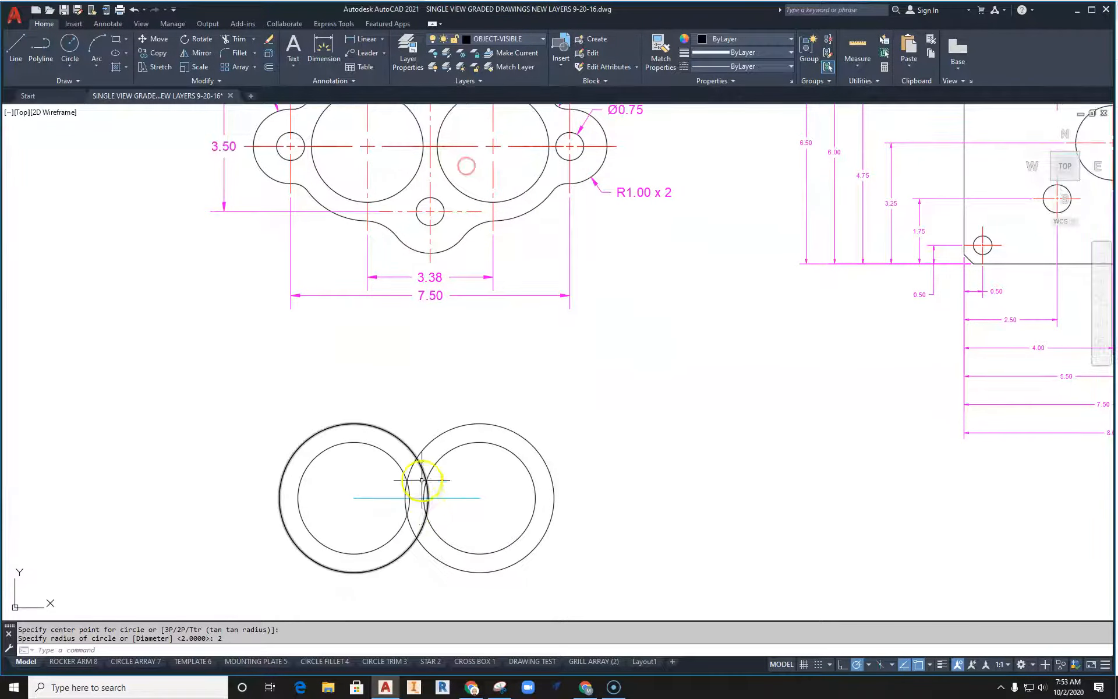
{"action": "left_click", "coordinate": [516, 39]}
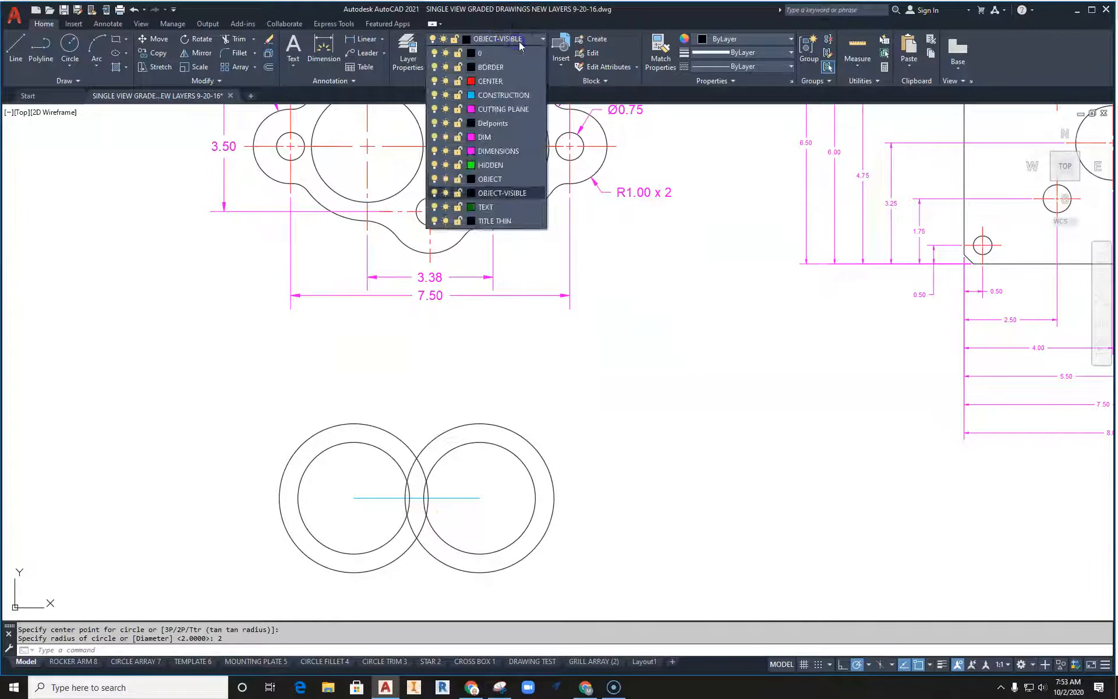
{"action": "left_click", "coordinate": [494, 93]}
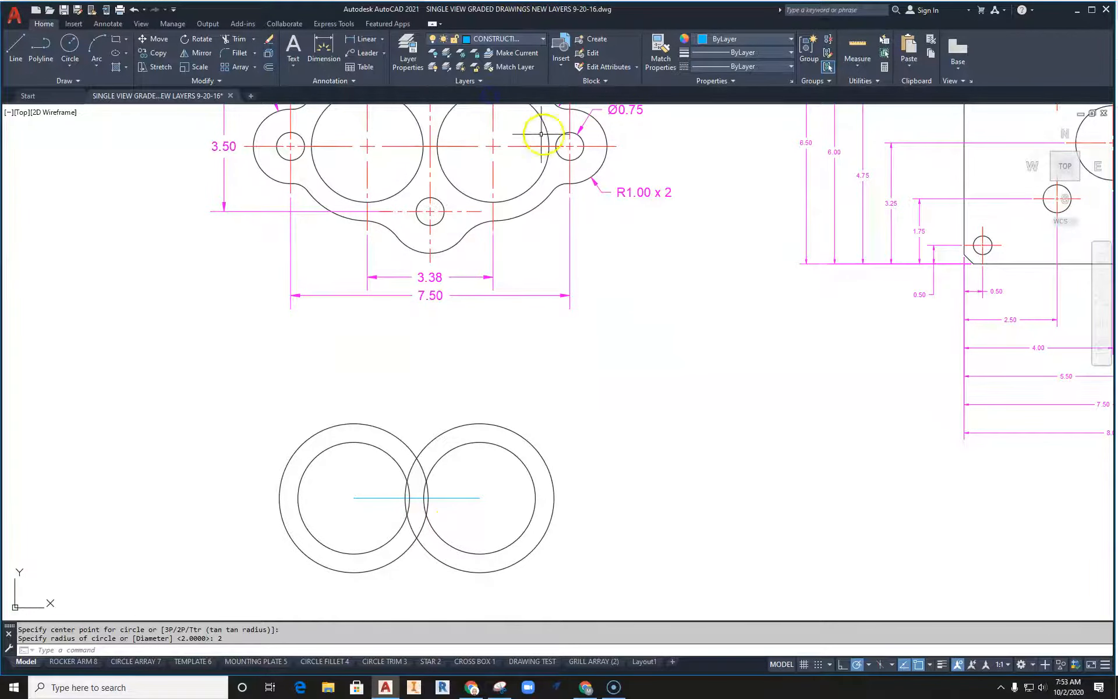
{"action": "left_click", "coordinate": [15, 46]}
{"action": "middle_click_drag", "start_coordinate": [353, 361], "coordinate": [424, 394]}
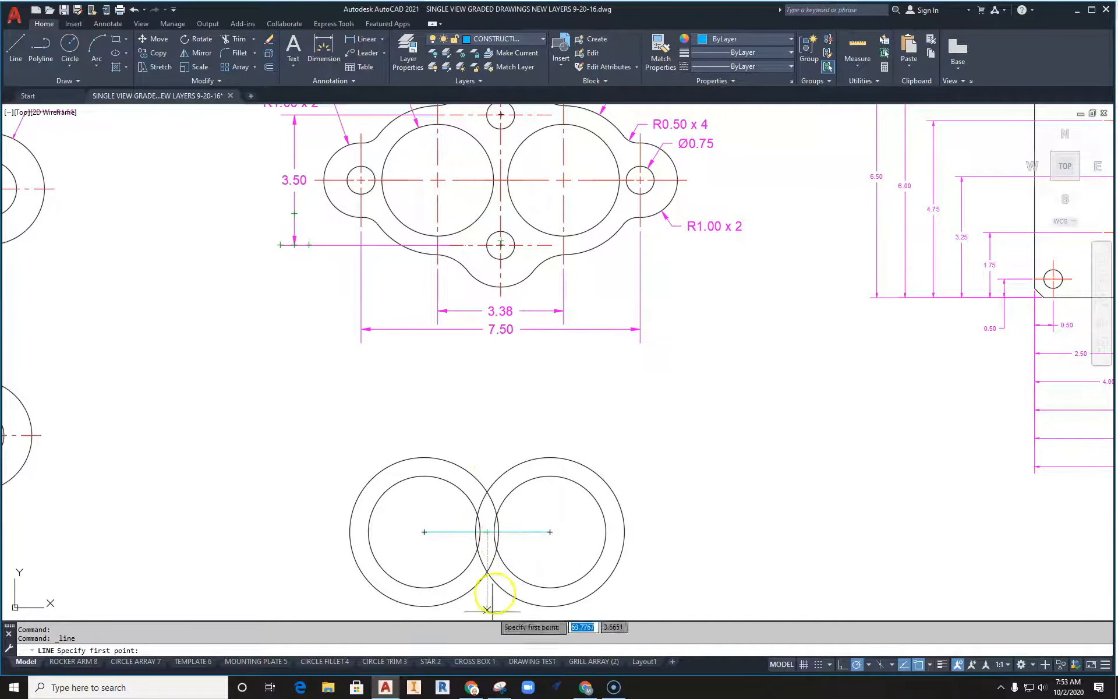
{"action": "left_click", "coordinate": [288, 438]}
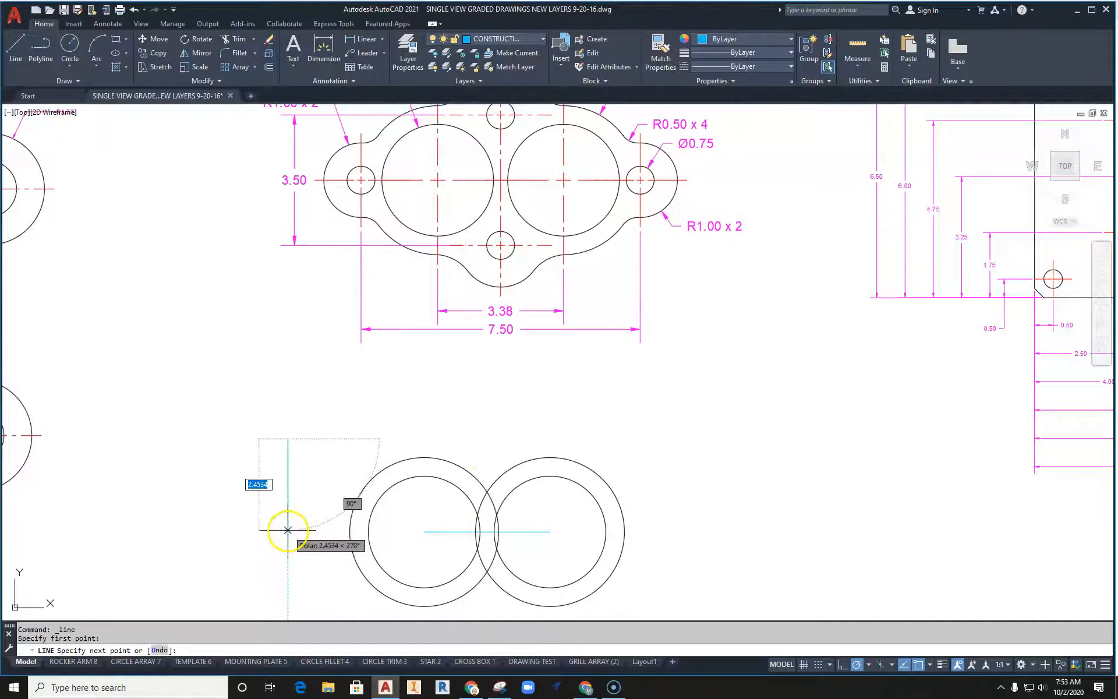
{"action": "key", "text": "Return"}
{"action": "key", "text": "Escape"}
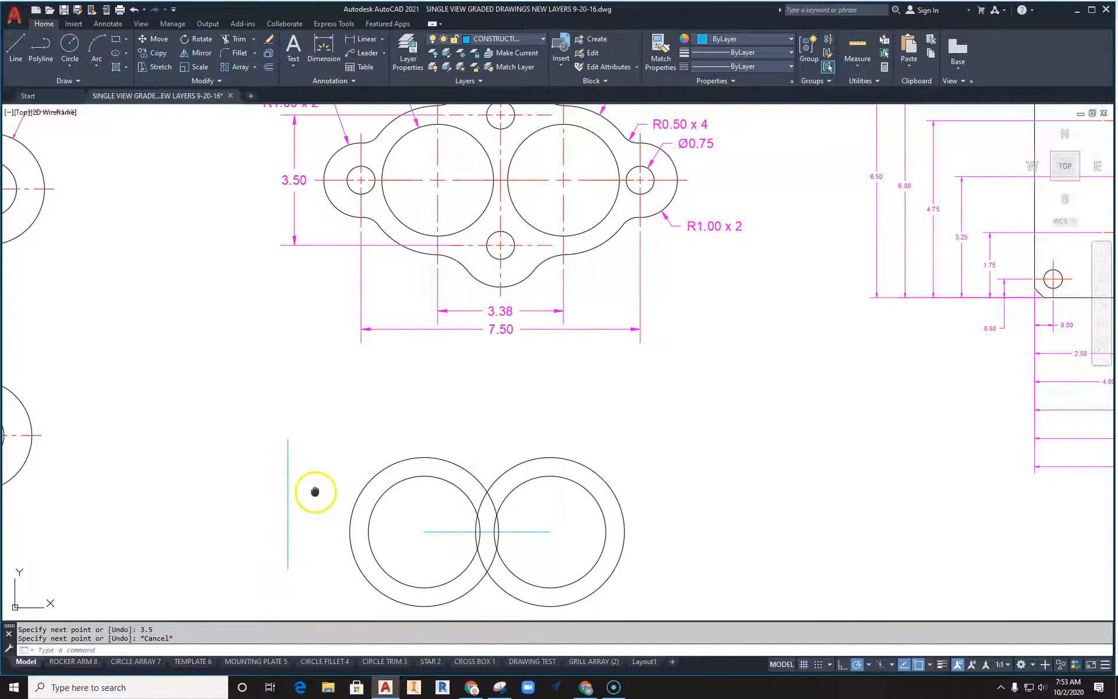
Move the vertical construction line by its midpoint onto the midpoint of the horizontal construction line
{"action": "middle_click_drag", "start_coordinate": [314, 491], "coordinate": [324, 439]}
{"action": "left_click", "coordinate": [325, 439]}
{"action": "left_click", "coordinate": [270, 467]}
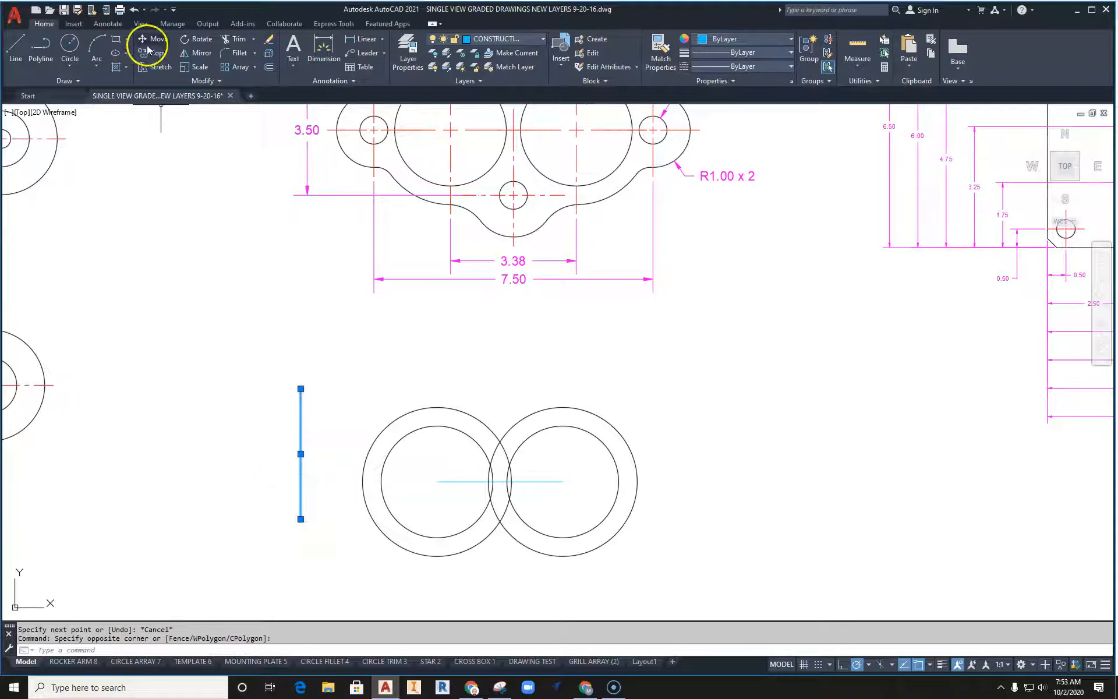
{"action": "left_click", "coordinate": [148, 44]}
{"action": "left_click", "coordinate": [300, 455]}
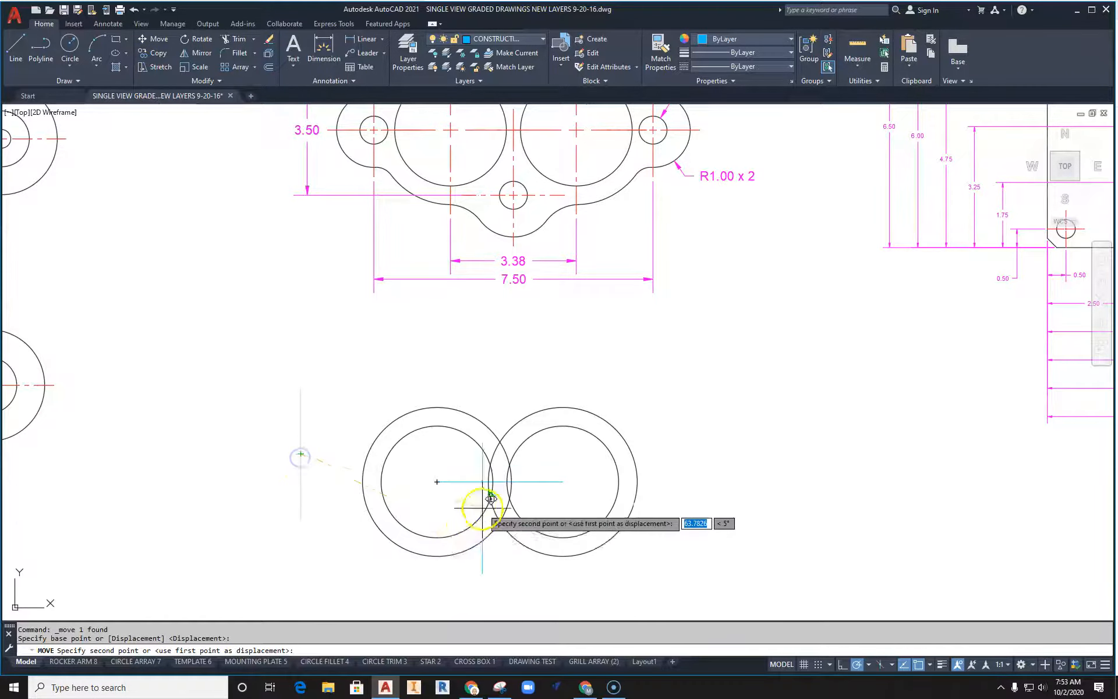
{"action": "scroll", "coordinate": [490, 499], "scroll_direction": "up", "scroll_amount": 4}
{"action": "left_click", "coordinate": [499, 481]}
{"action": "key", "text": "Escape"}
{"action": "scroll", "coordinate": [506, 469], "scroll_direction": "down", "scroll_amount": 2}
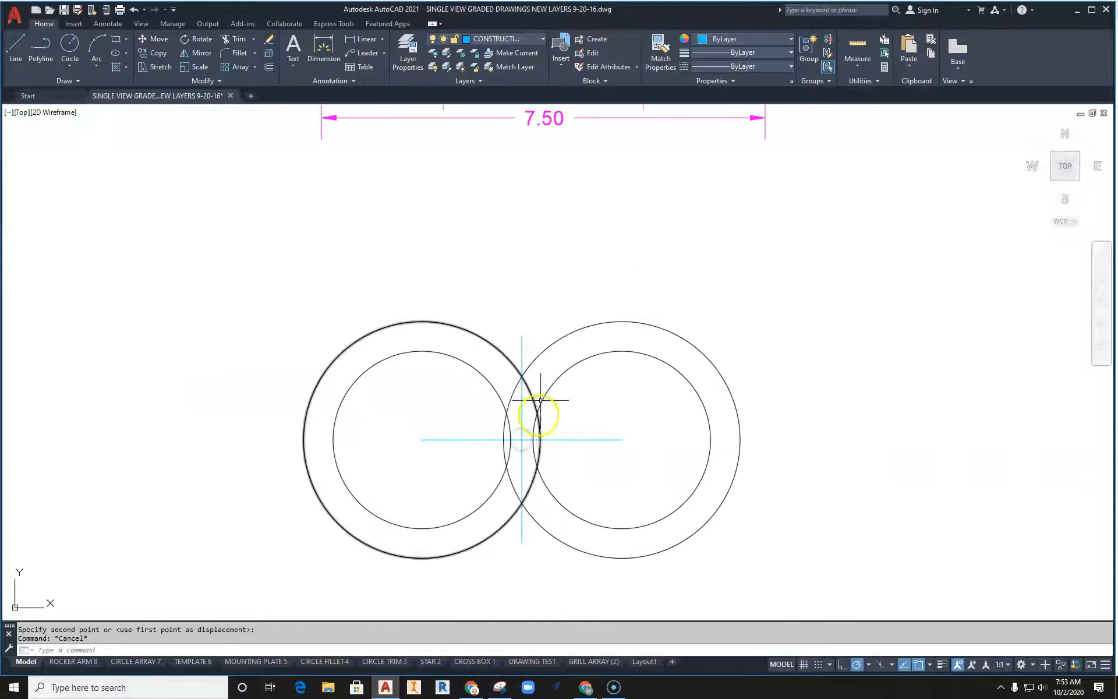
On the OBJECT-VISIBLE layer, draw a circle of diameter 0.75 centred on the upper end of the vertical construction line
{"action": "middle_click_drag", "start_coordinate": [546, 297], "coordinate": [509, 454]}
{"action": "scroll", "coordinate": [509, 453], "scroll_direction": "down", "scroll_amount": 2}
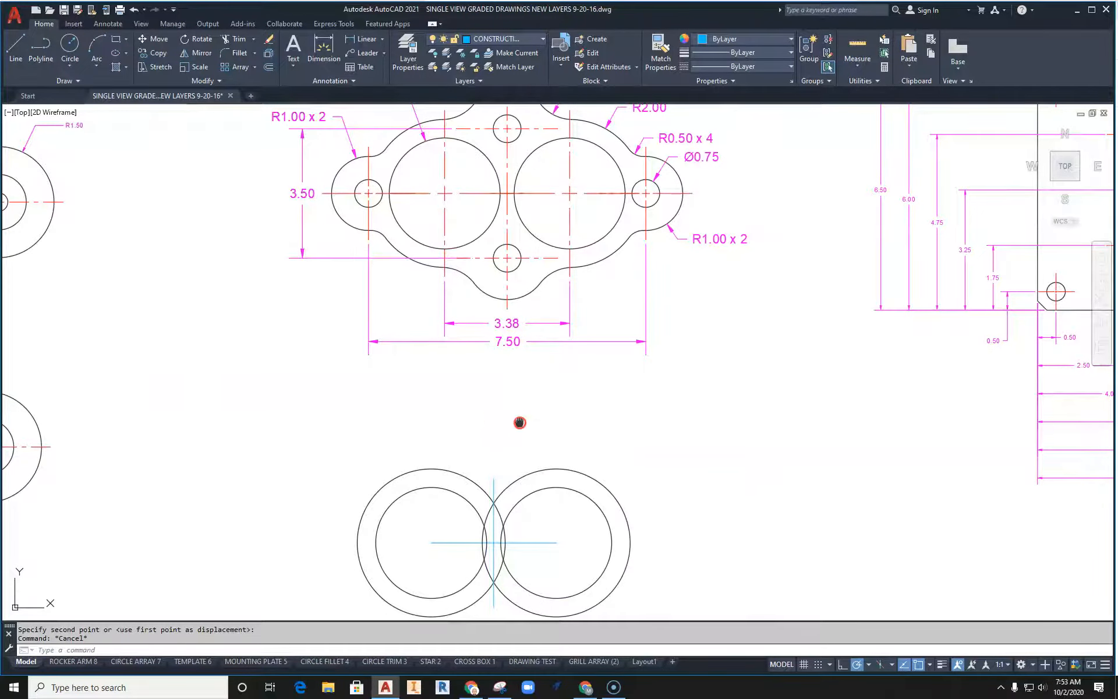
{"action": "middle_click_drag", "start_coordinate": [519, 422], "coordinate": [485, 487]}
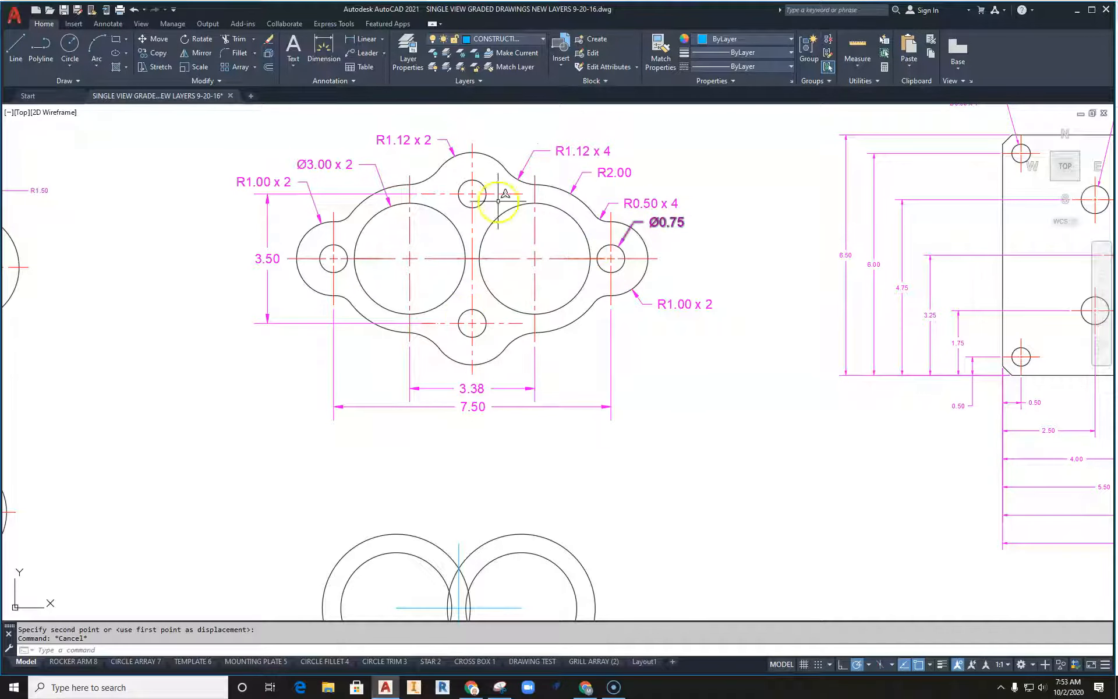
{"action": "middle_click_drag", "start_coordinate": [563, 452], "coordinate": [576, 359]}
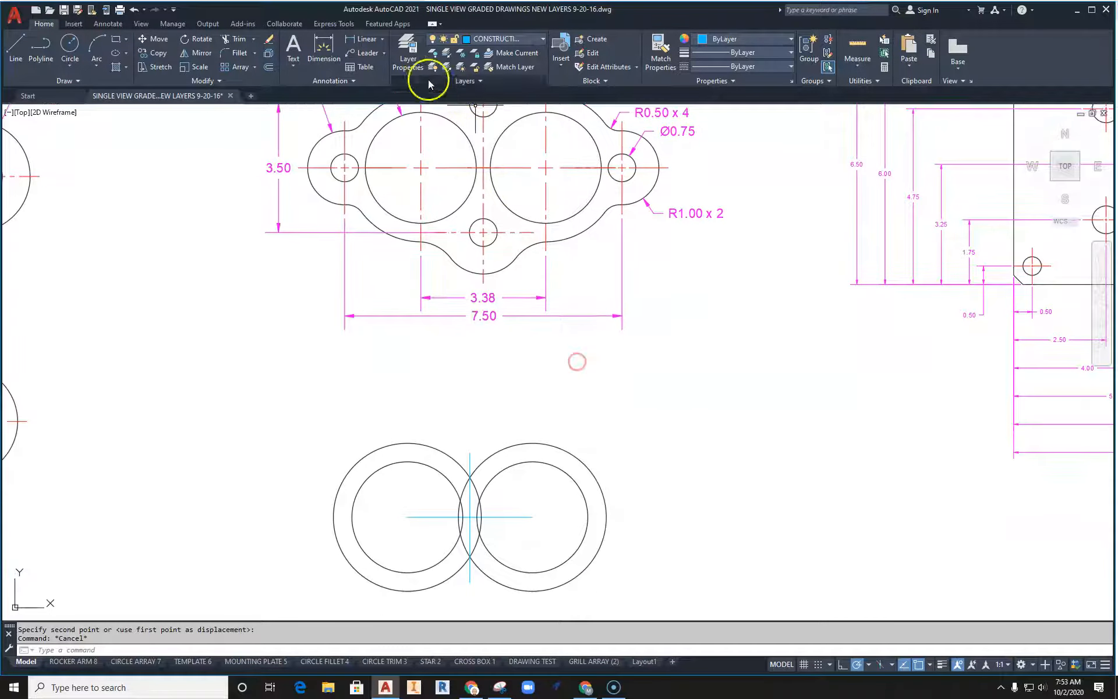
{"action": "middle_click_drag", "start_coordinate": [494, 351], "coordinate": [485, 408]}
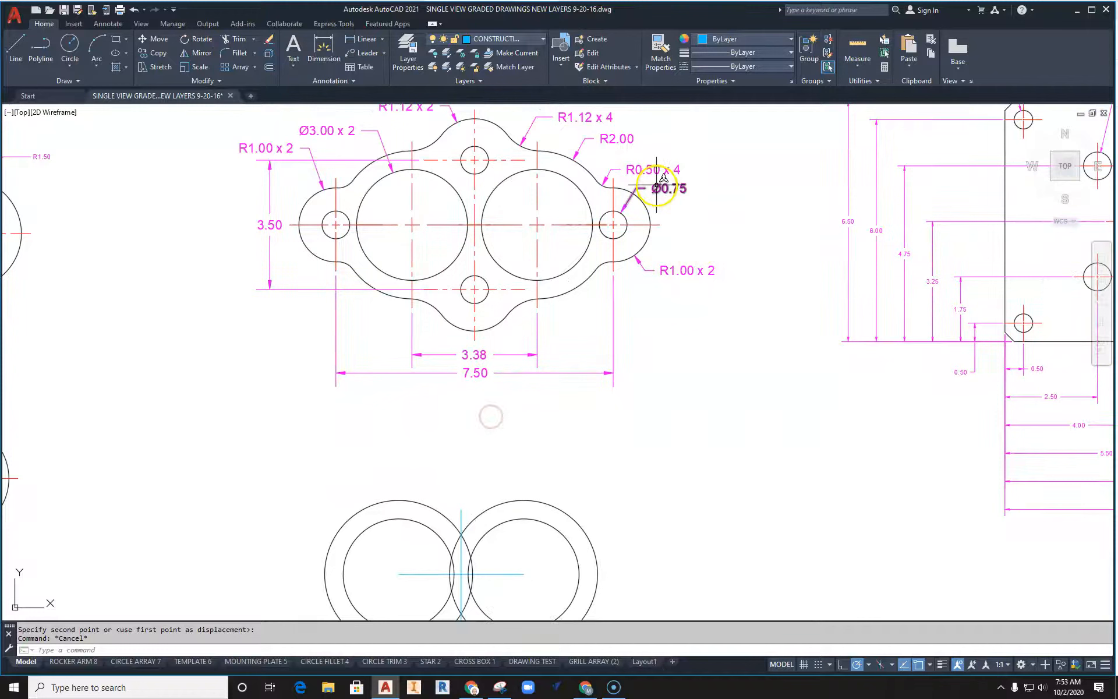
{"action": "left_click", "coordinate": [81, 64]}
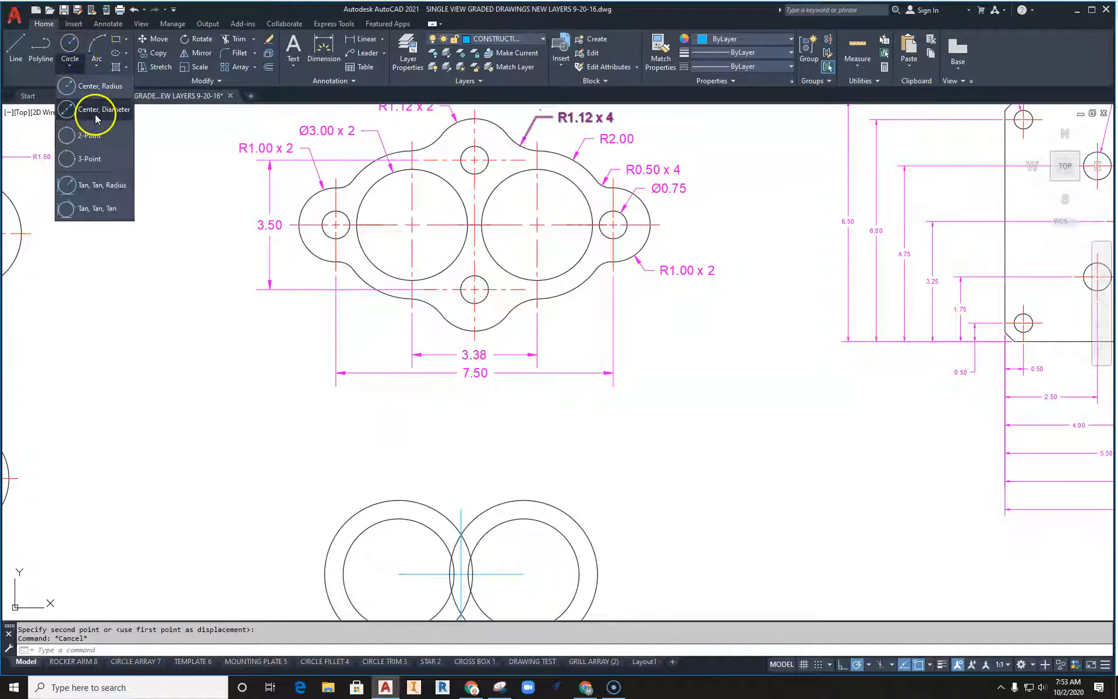
{"action": "left_click", "coordinate": [92, 110]}
{"action": "left_click", "coordinate": [503, 39]}
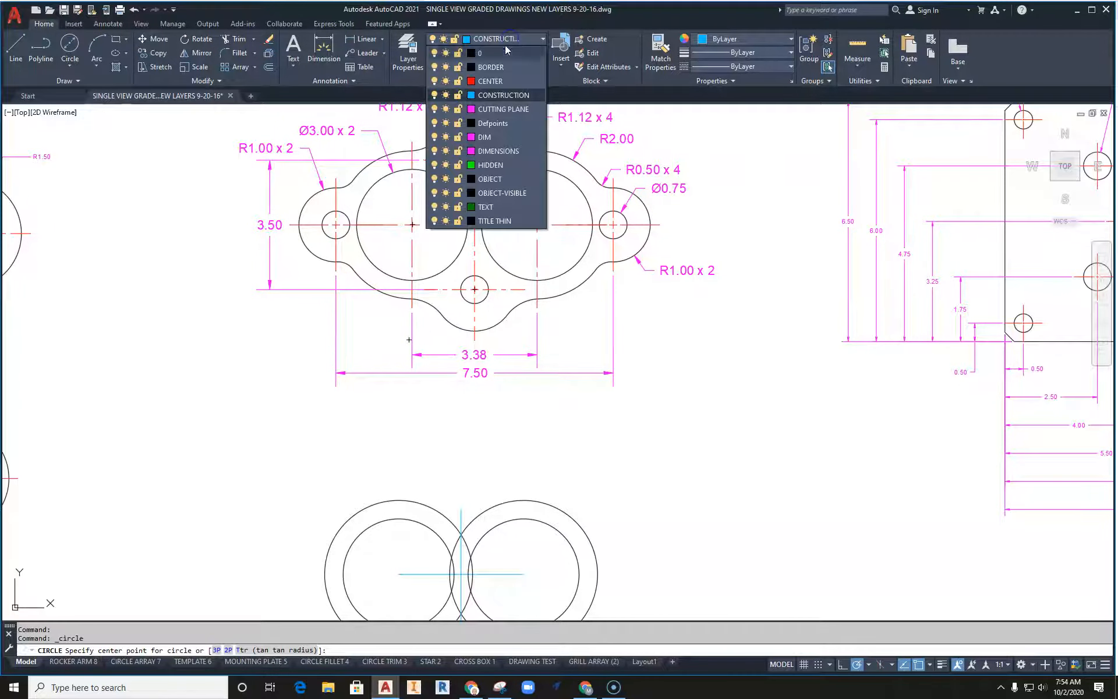
{"action": "left_click", "coordinate": [502, 194]}
{"action": "left_click", "coordinate": [82, 51]}
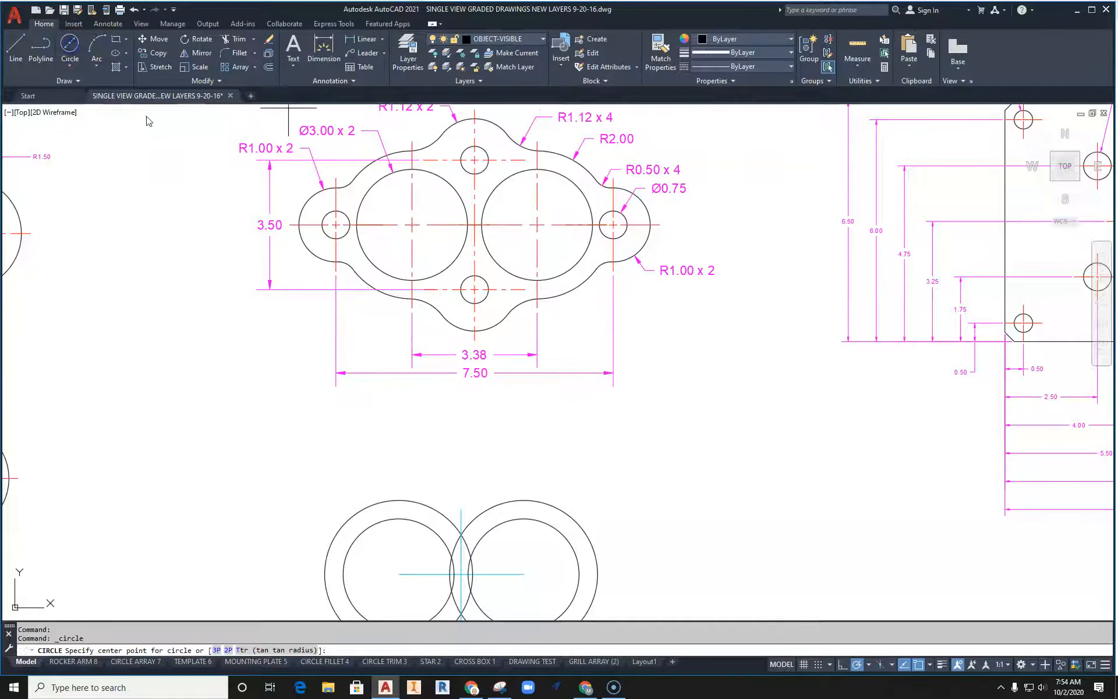
{"action": "left_click", "coordinate": [461, 508]}
{"action": "type", "text": ".7"}
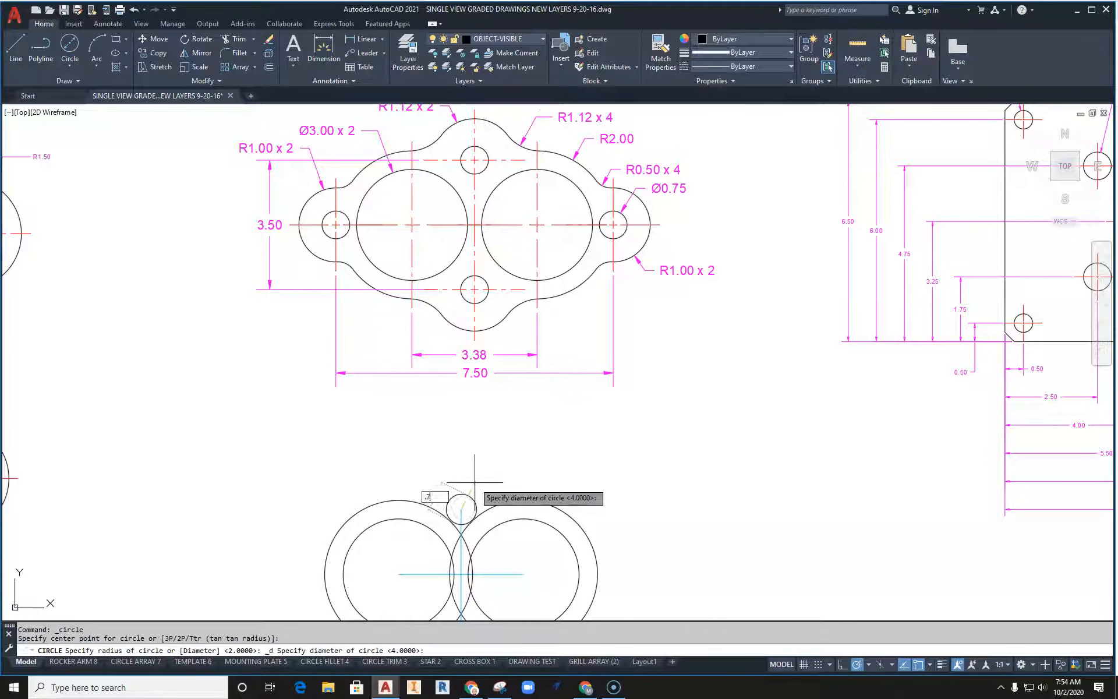
{"action": "type", "text": "5"}
{"action": "key", "text": "Return"}
{"action": "key", "text": "Escape"}
Copy the 0.75 diameter circle from the upper end to the lower end of the vertical construction line
{"action": "scroll", "coordinate": [469, 481], "scroll_direction": "up", "scroll_amount": 4}
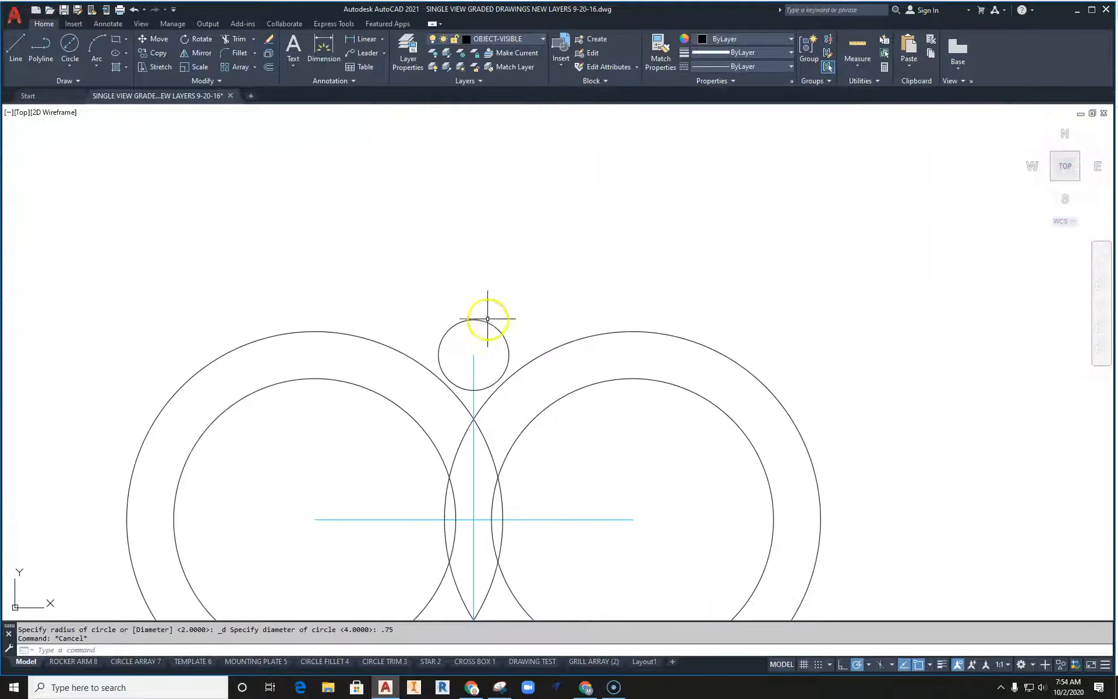
{"action": "left_click", "coordinate": [486, 319]}
{"action": "left_click", "coordinate": [474, 355]}
{"action": "middle_click_drag", "start_coordinate": [495, 421], "coordinate": [487, 180]}
{"action": "left_click", "coordinate": [464, 449]}
{"action": "key", "text": "Escape"}
On the CONSTRUCTION layer, draw a horizontal line 7.5 long in the empty space above the new circles
{"action": "scroll", "coordinate": [510, 508], "scroll_direction": "down", "scroll_amount": 3}
{"action": "middle_click_drag", "start_coordinate": [535, 300], "coordinate": [527, 375]}
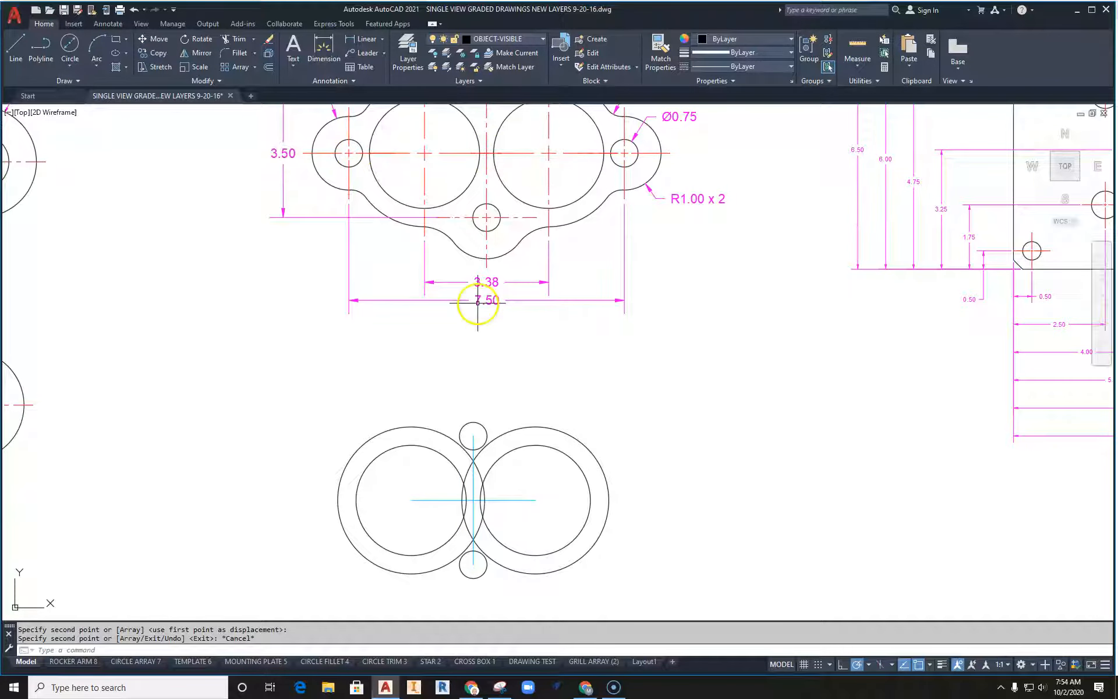
{"action": "left_click", "coordinate": [479, 39]}
{"action": "left_click", "coordinate": [496, 92]}
{"action": "left_click", "coordinate": [23, 49]}
{"action": "left_click", "coordinate": [287, 360]}
{"action": "type", "text": "7.5"}
{"action": "key", "text": "Return"}
{"action": "key", "text": "Escape"}
Move the 7.5 long construction line by its midpoint onto the intersection of the two existing construction lines
{"action": "left_click", "coordinate": [562, 338]}
{"action": "left_click", "coordinate": [531, 376]}
{"action": "left_click", "coordinate": [154, 39]}
{"action": "left_click", "coordinate": [425, 361]}
{"action": "left_click", "coordinate": [473, 500]}
{"action": "key", "text": "Escape"}
Copy the upper 0.75 diameter circle by its centre to both ends of the 7.5 long construction line
{"action": "middle_click_drag", "start_coordinate": [675, 393], "coordinate": [611, 343]}
{"action": "scroll", "coordinate": [425, 326], "scroll_direction": "up", "scroll_amount": 3}
{"action": "left_click", "coordinate": [452, 354]}
{"action": "left_click", "coordinate": [446, 361]}
{"action": "left_click", "coordinate": [154, 52]}
{"action": "left_click", "coordinate": [431, 384]}
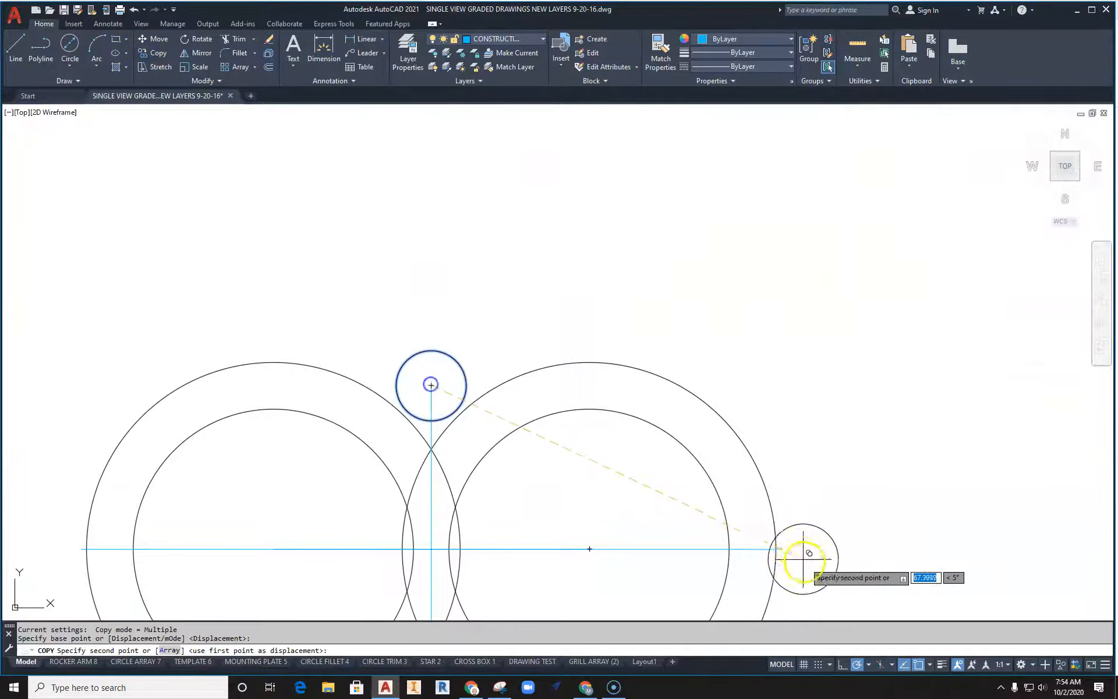
{"action": "left_click", "coordinate": [781, 549]}
{"action": "middle_click_drag", "start_coordinate": [431, 565], "coordinate": [696, 410]}
{"action": "scroll", "coordinate": [347, 397], "scroll_direction": "up", "scroll_amount": 8}
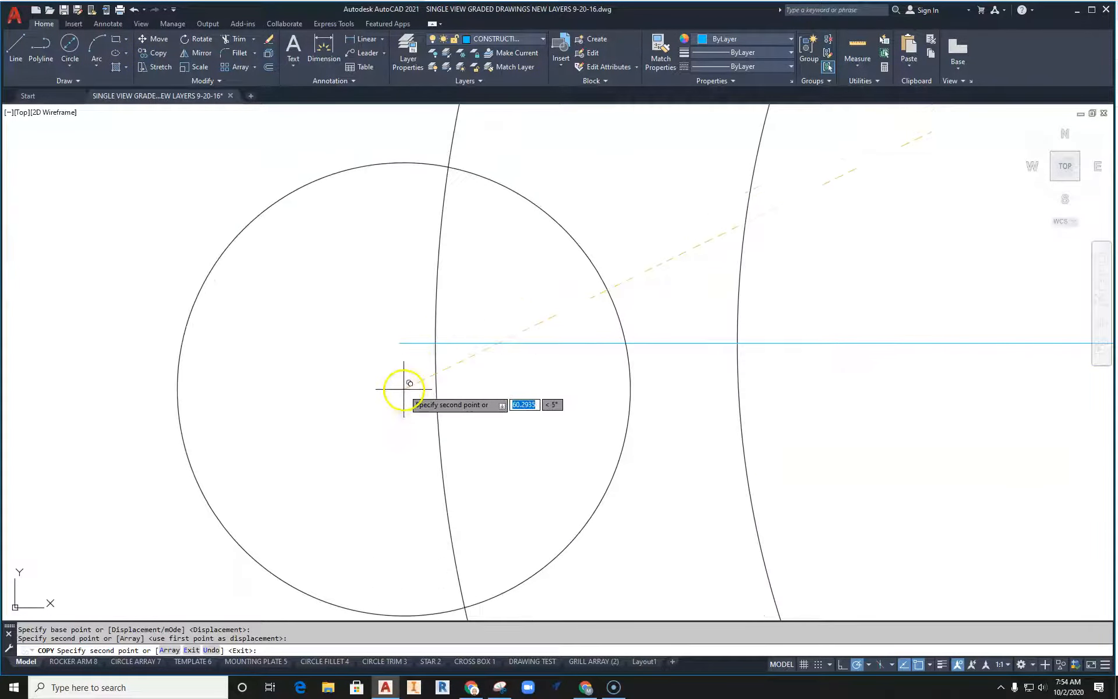
{"action": "scroll", "coordinate": [399, 342], "scroll_direction": "down", "scroll_amount": 8}
{"action": "key", "text": "Escape"}
Check how the copied small circle sits on the right end of the horizontal construction line
{"action": "scroll", "coordinate": [969, 362], "scroll_direction": "up", "scroll_amount": 9}
{"action": "middle_click_drag", "start_coordinate": [968, 363], "coordinate": [352, 392]}
{"action": "left_click", "coordinate": [687, 260]}
{"action": "left_click", "coordinate": [643, 300]}
{"action": "key", "text": "Escape"}
{"action": "scroll", "coordinate": [608, 365], "scroll_direction": "down", "scroll_amount": 4}
{"action": "scroll", "coordinate": [608, 365], "scroll_direction": "down", "scroll_amount": 4}
{"action": "middle_click_drag", "start_coordinate": [517, 369], "coordinate": [604, 394]}
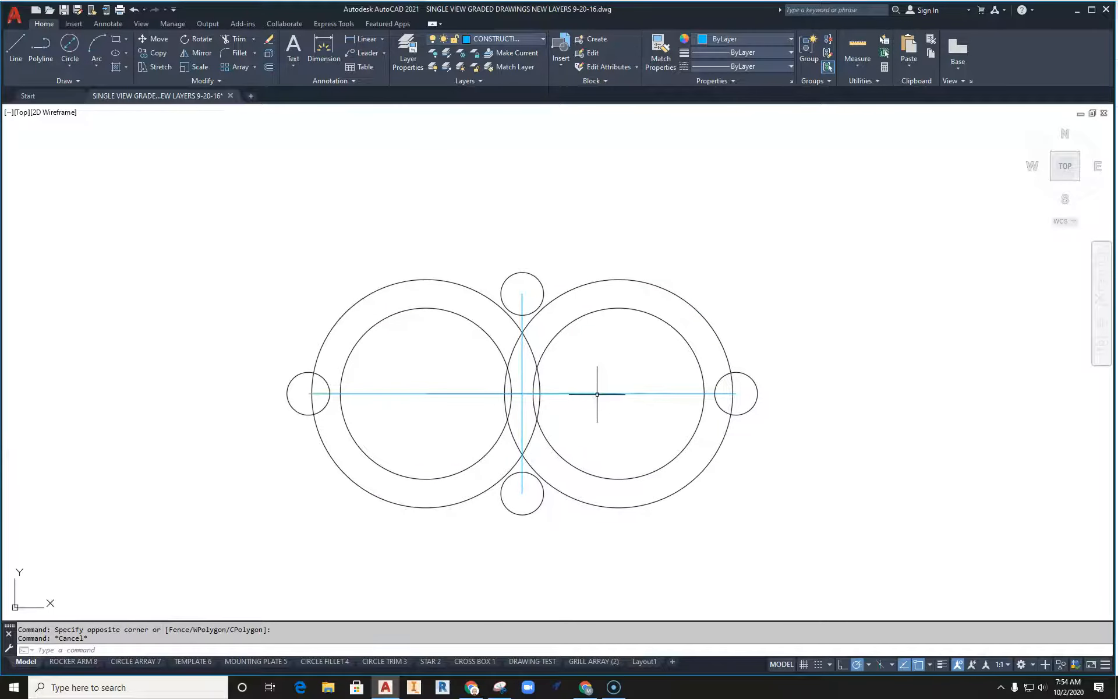
Draw a circle of radius 1 concentric with the small circle at the right end of the horizontal construction line
{"action": "scroll", "coordinate": [596, 394], "scroll_direction": "down", "scroll_amount": 3}
{"action": "mouse_move", "coordinate": [608, 250]}
{"action": "middle_mouse_down"}
{"action": "mouse_move", "coordinate": [606, 309]}
{"action": "mouse_move", "coordinate": [515, 450]}
{"action": "middle_mouse_up"}
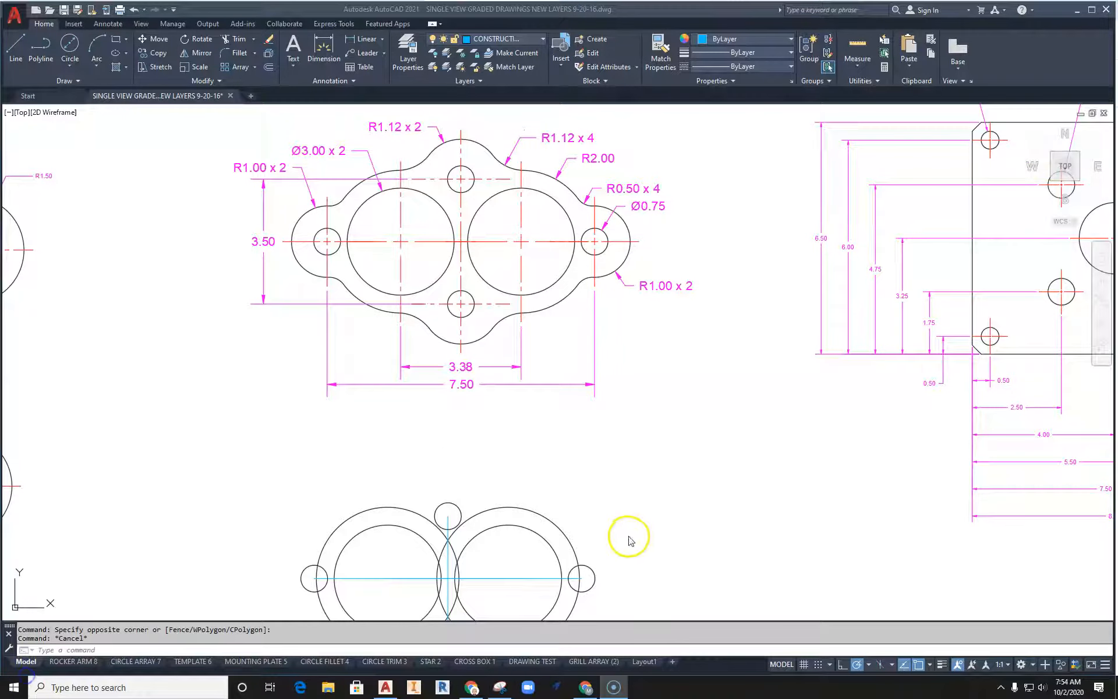
{"action": "scroll", "coordinate": [627, 481], "scroll_direction": "down", "scroll_amount": 3}
{"action": "scroll", "coordinate": [611, 321], "scroll_direction": "up", "scroll_amount": 3}
{"action": "scroll", "coordinate": [617, 306], "scroll_direction": "up", "scroll_amount": 4}
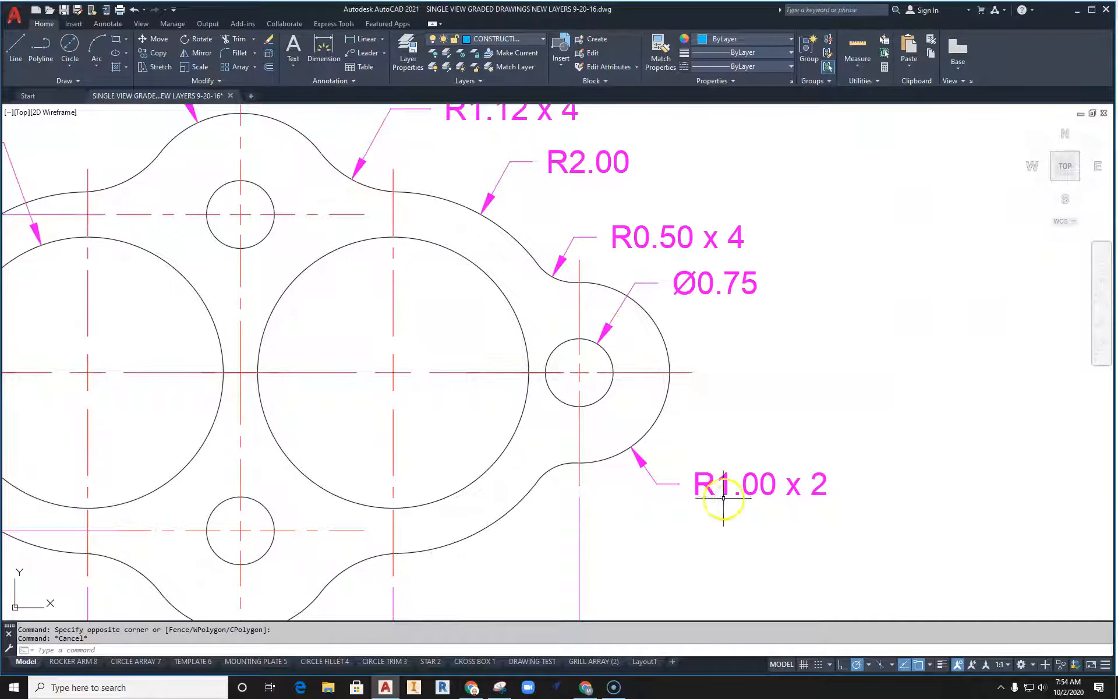
{"action": "scroll", "coordinate": [728, 486], "scroll_direction": "down", "scroll_amount": 4}
{"action": "middle_click_drag", "start_coordinate": [716, 489], "coordinate": [706, 400]}
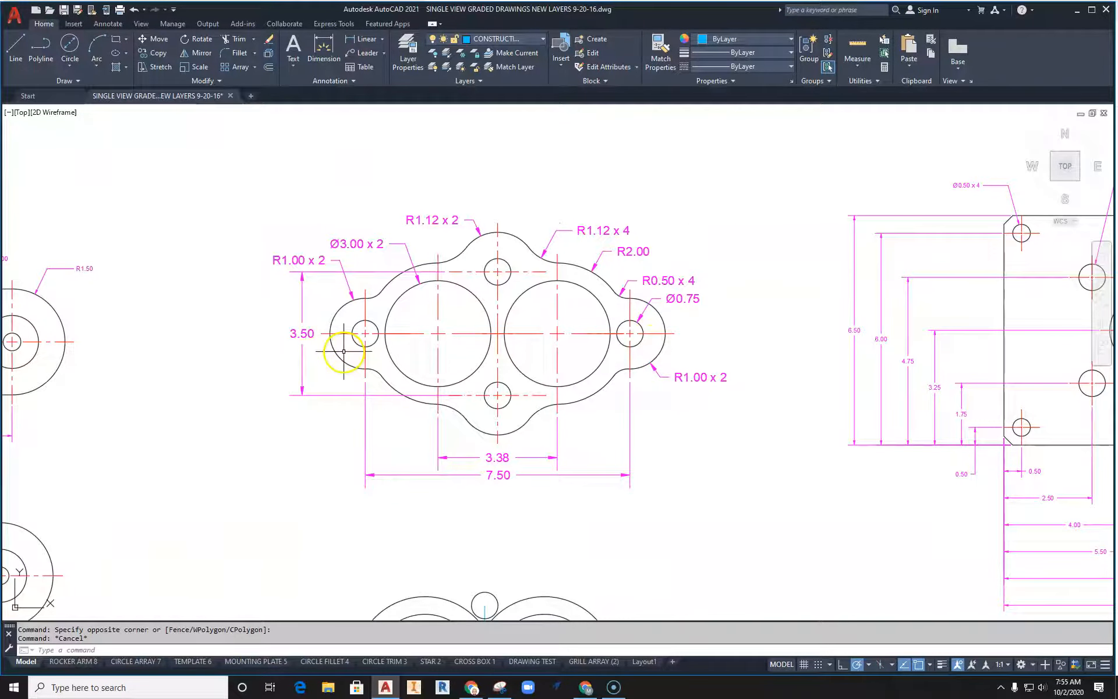
{"action": "left_click", "coordinate": [476, 39]}
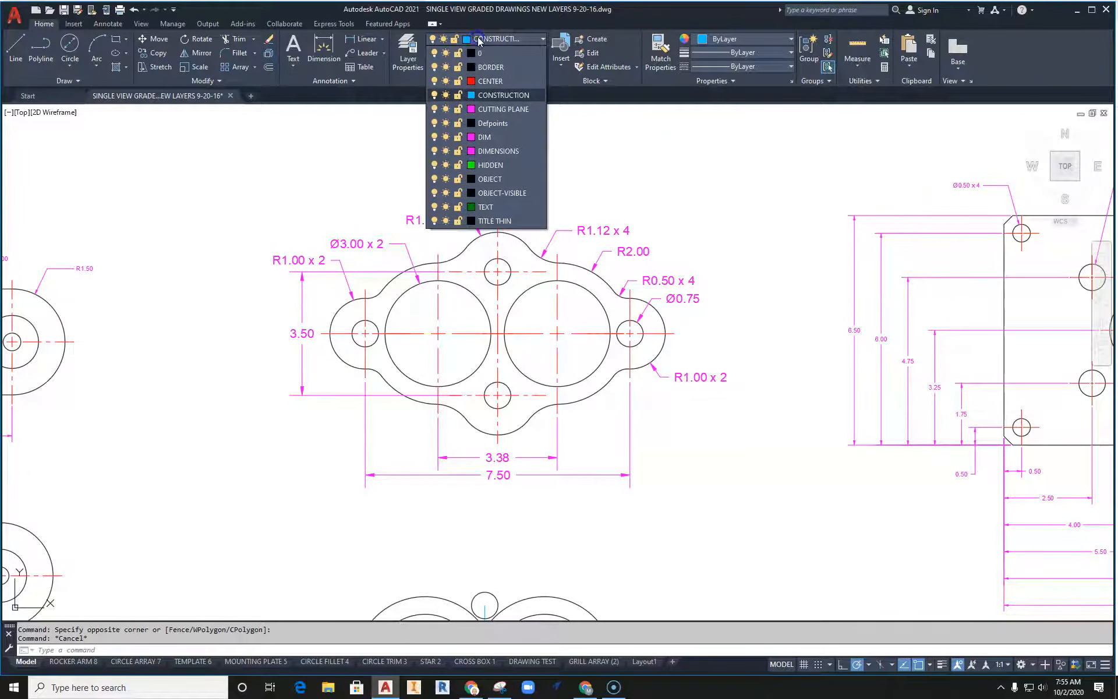
{"action": "left_click", "coordinate": [68, 61]}
{"action": "left_click", "coordinate": [84, 82]}
{"action": "middle_click_drag", "start_coordinate": [449, 435], "coordinate": [449, 315]}
{"action": "scroll", "coordinate": [581, 457], "scroll_direction": "up", "scroll_amount": 8}
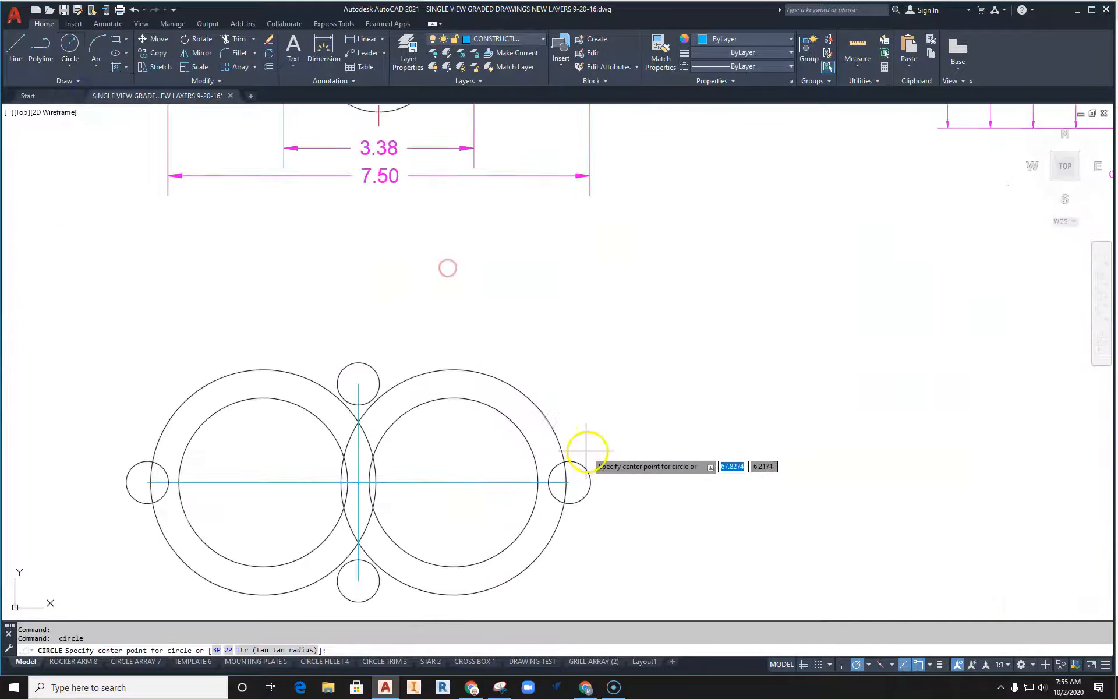
{"action": "left_click", "coordinate": [541, 532]}
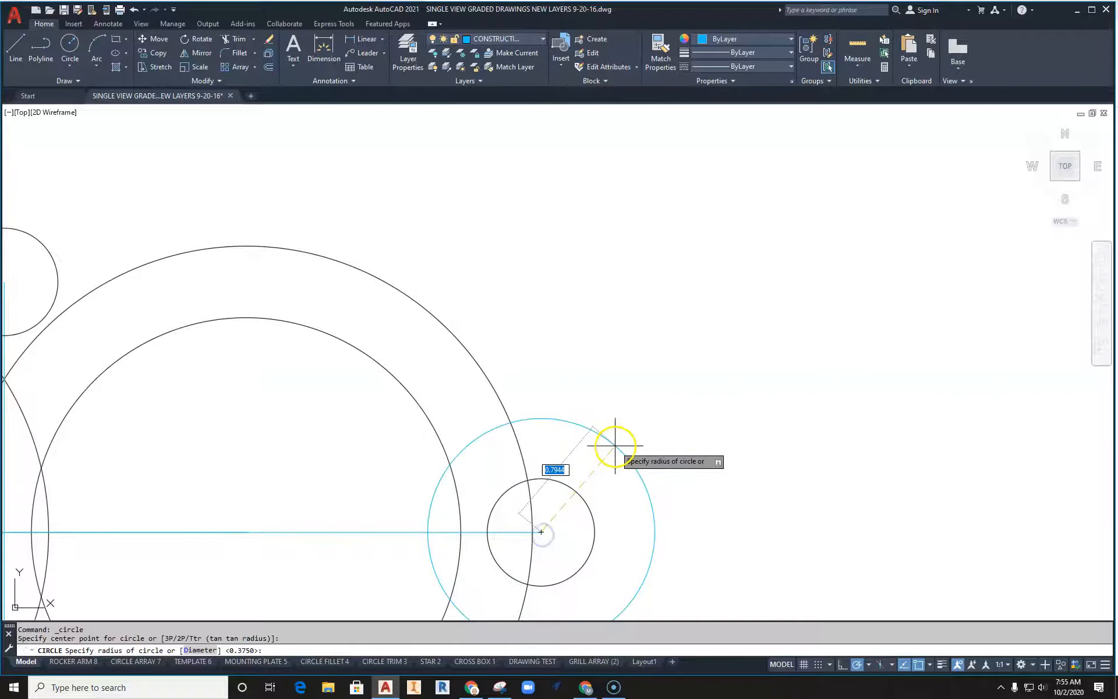
{"action": "key", "text": "Return"}
{"action": "key", "text": "Escape"}
Change the new radius 1 circle to the OBJECT-VISIBLE layer
{"action": "scroll", "coordinate": [576, 454], "scroll_direction": "down", "scroll_amount": 4}
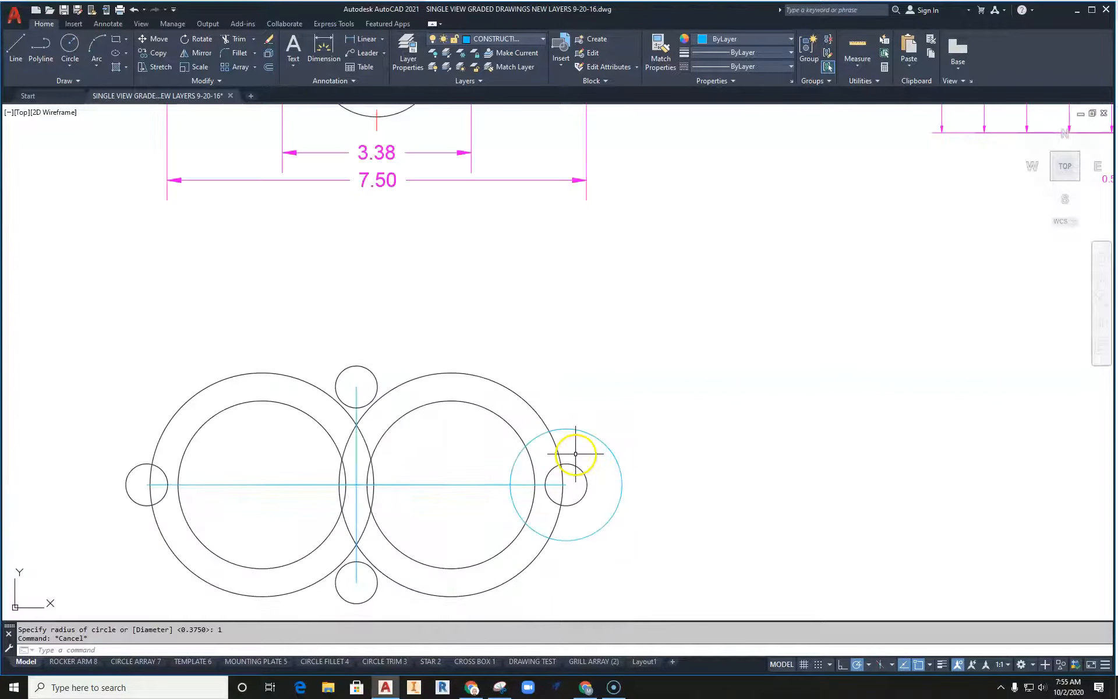
{"action": "left_click", "coordinate": [604, 436]}
{"action": "left_click", "coordinate": [600, 450]}
{"action": "left_click", "coordinate": [498, 42]}
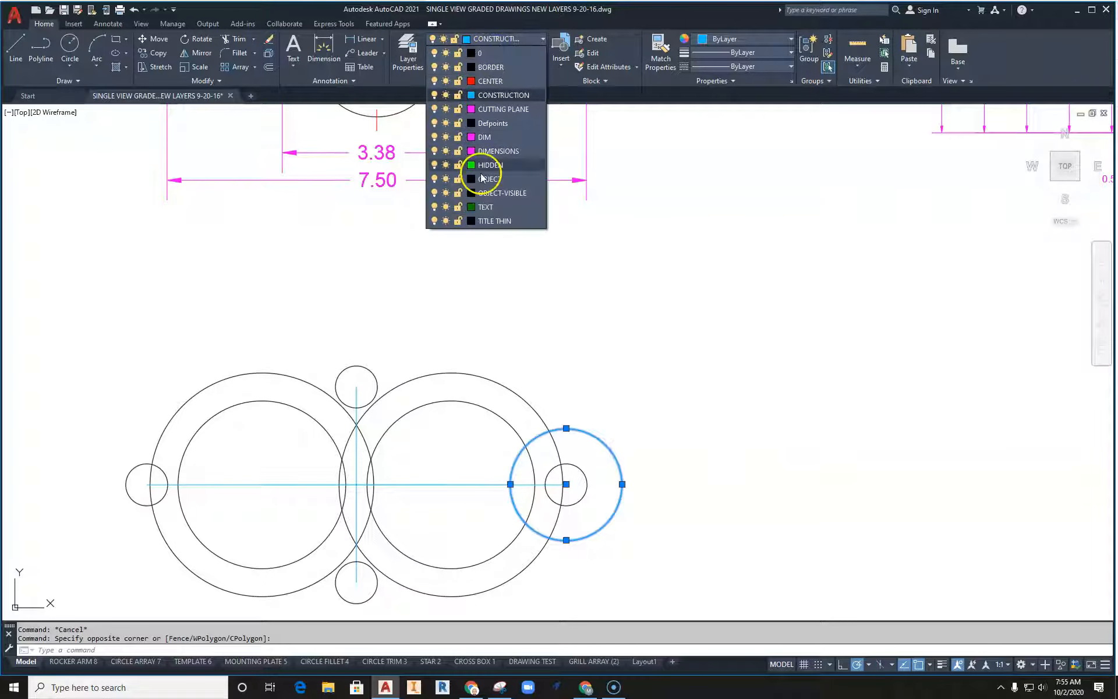
{"action": "left_click", "coordinate": [487, 192]}
{"action": "key", "text": "Escape"}
{"action": "key", "text": "Escape"}
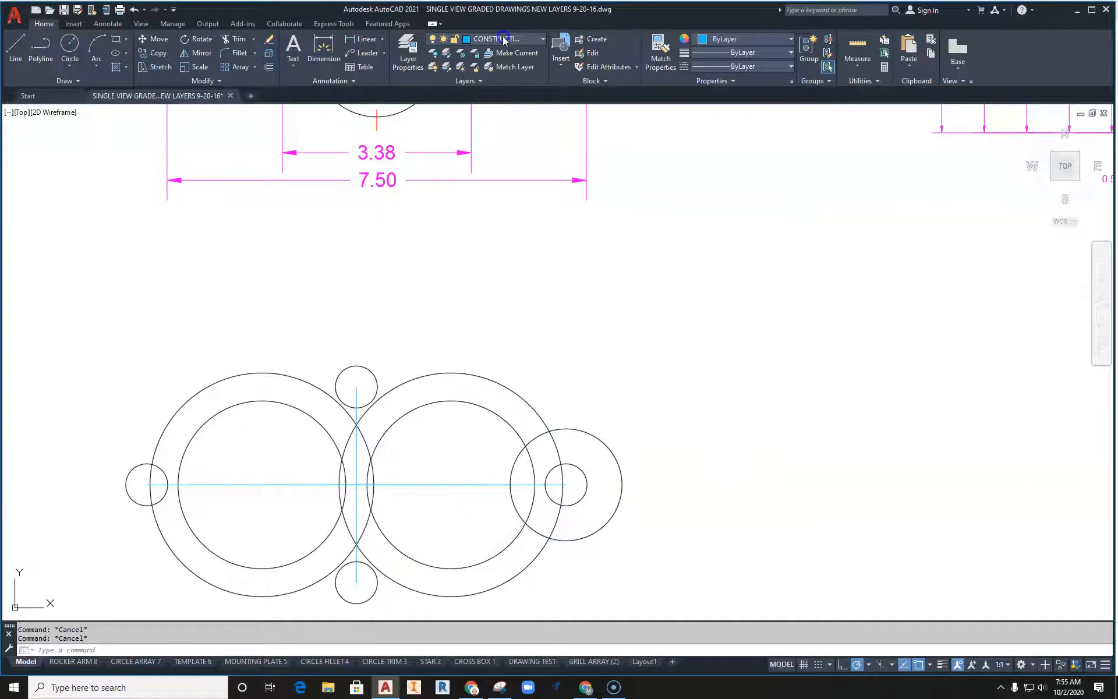
Make OBJECT-VISIBLE the current layer and draw a circle of radius 1 concentric with the far left small circle
{"action": "left_click", "coordinate": [503, 39]}
{"action": "left_click", "coordinate": [499, 196]}
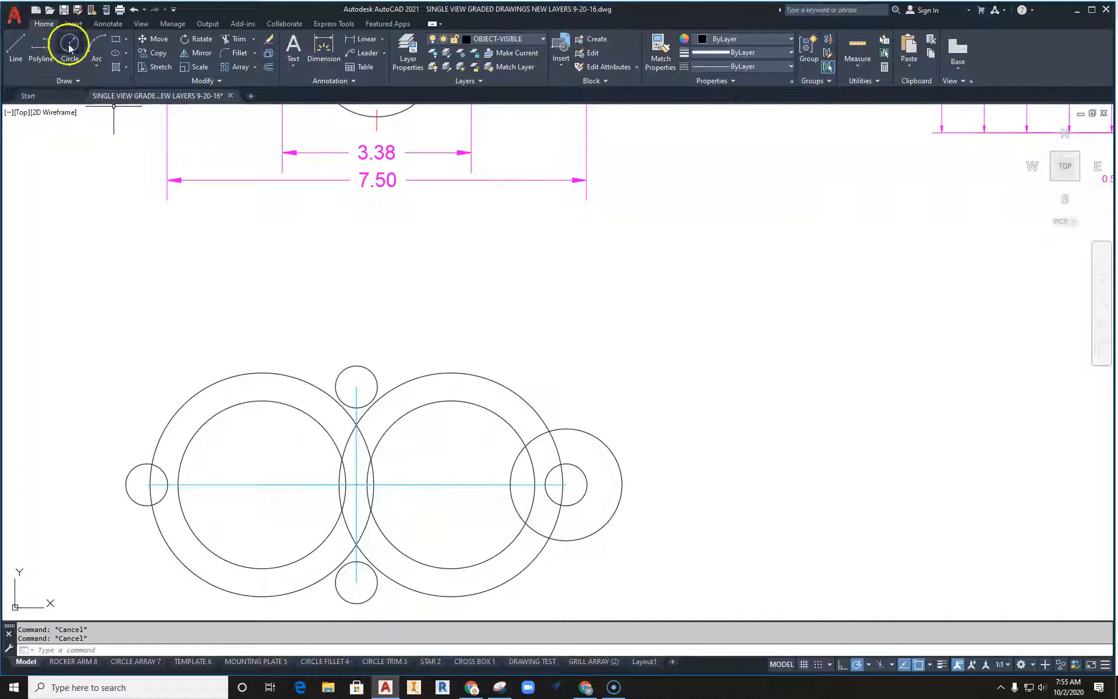
{"action": "left_click", "coordinate": [68, 48]}
{"action": "scroll", "coordinate": [143, 483], "scroll_direction": "up", "scroll_amount": 10}
{"action": "left_click", "coordinate": [198, 461]}
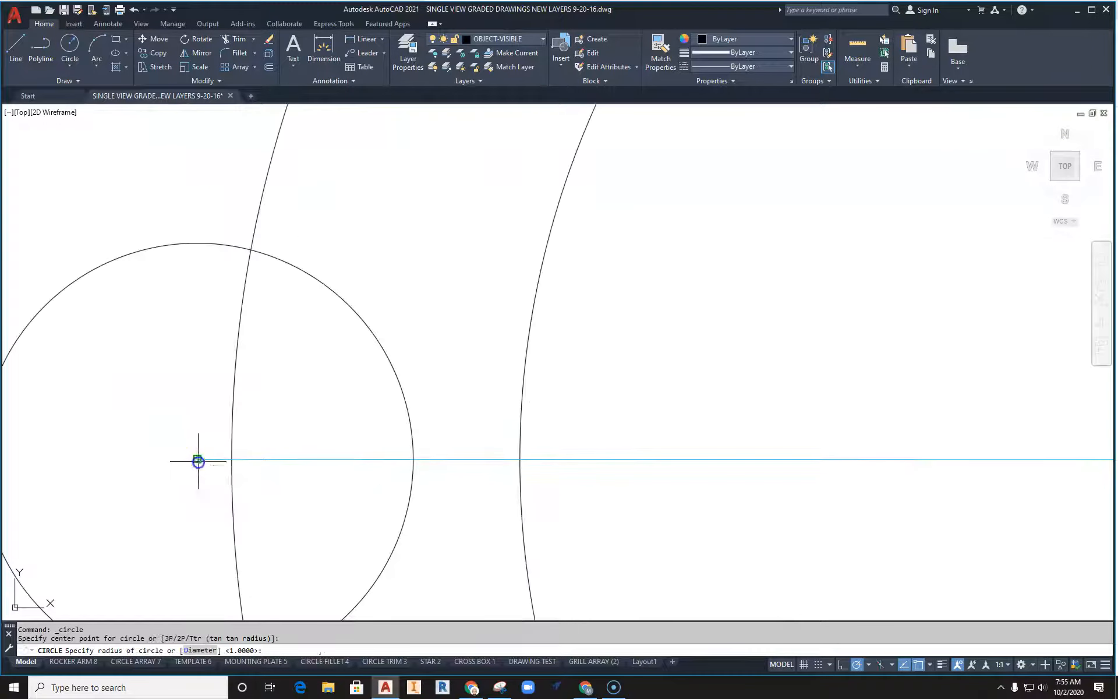
{"action": "scroll", "coordinate": [198, 461], "scroll_direction": "down", "scroll_amount": 4}
{"action": "type", "text": "1"}
{"action": "key", "text": "Return"}
{"action": "key", "text": "Escape"}
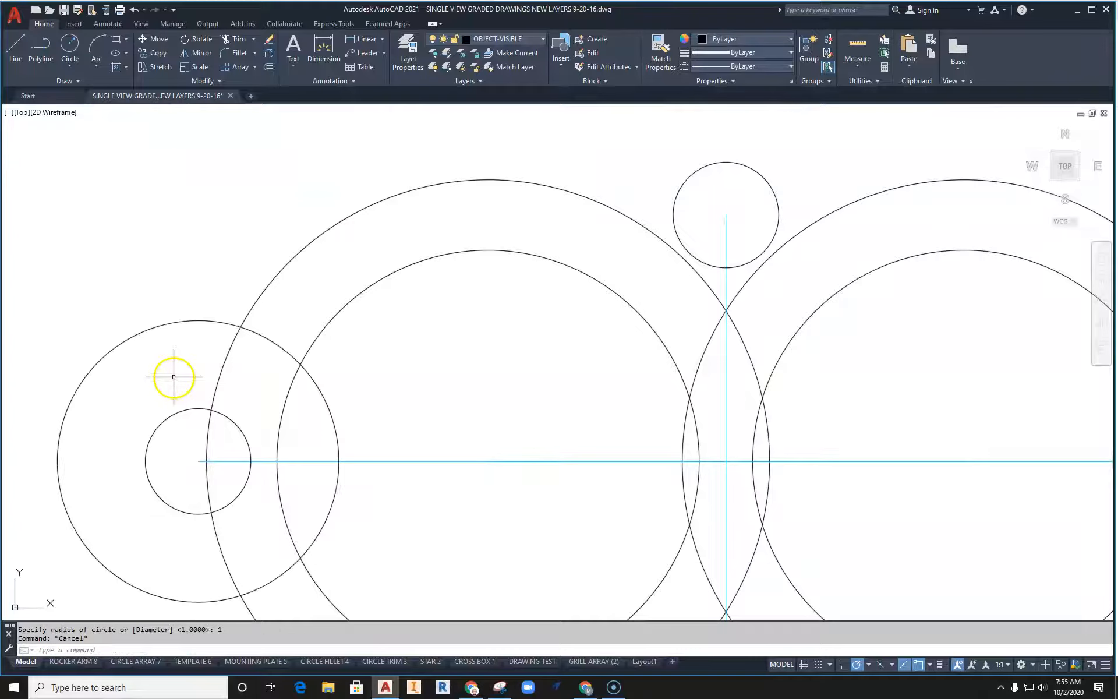
Draw a circle of radius 1.12 concentric with the small circle at the upper end of the vertical construction line
{"action": "scroll", "coordinate": [172, 379], "scroll_direction": "down", "scroll_amount": 5}
{"action": "scroll", "coordinate": [454, 379], "scroll_direction": "up", "scroll_amount": 3}
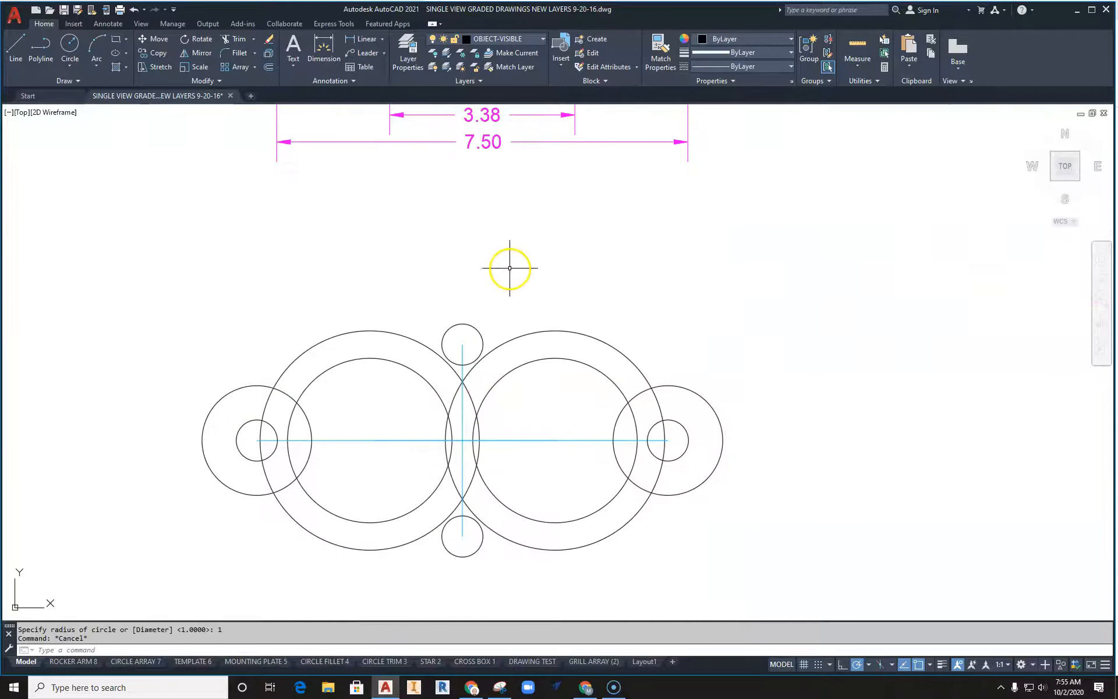
{"action": "middle_click_drag", "start_coordinate": [510, 269], "coordinate": [476, 524]}
{"action": "middle_click_drag", "start_coordinate": [460, 251], "coordinate": [443, 454]}
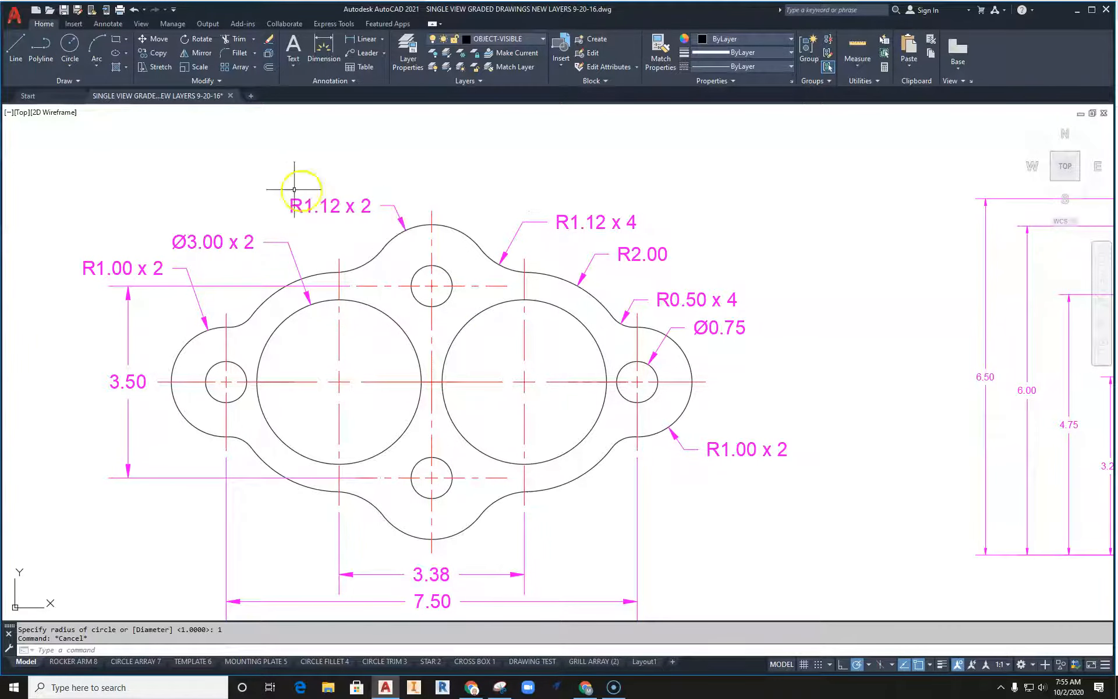
{"action": "left_click", "coordinate": [71, 44]}
{"action": "scroll", "coordinate": [224, 115], "scroll_direction": "down", "scroll_amount": 2}
{"action": "middle_click_drag", "start_coordinate": [379, 419], "coordinate": [386, 257]}
{"action": "scroll", "coordinate": [338, 397], "scroll_direction": "up", "scroll_amount": 5}
{"action": "left_click", "coordinate": [411, 302]}
{"action": "scroll", "coordinate": [410, 303], "scroll_direction": "down", "scroll_amount": 1}
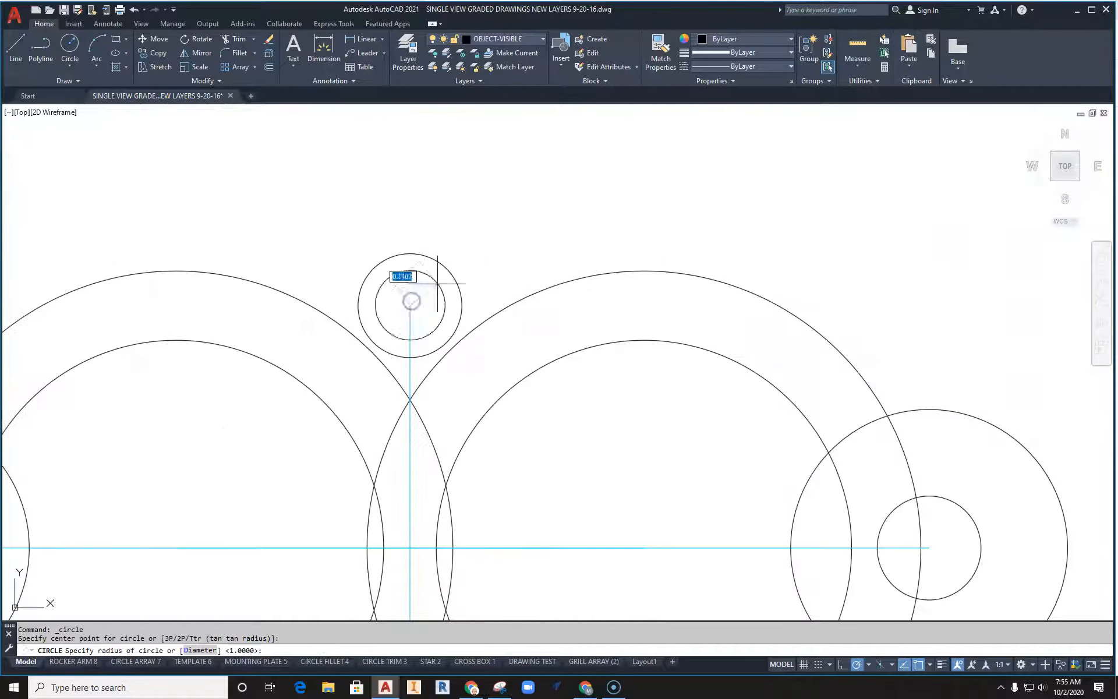
{"action": "key", "text": "Return"}
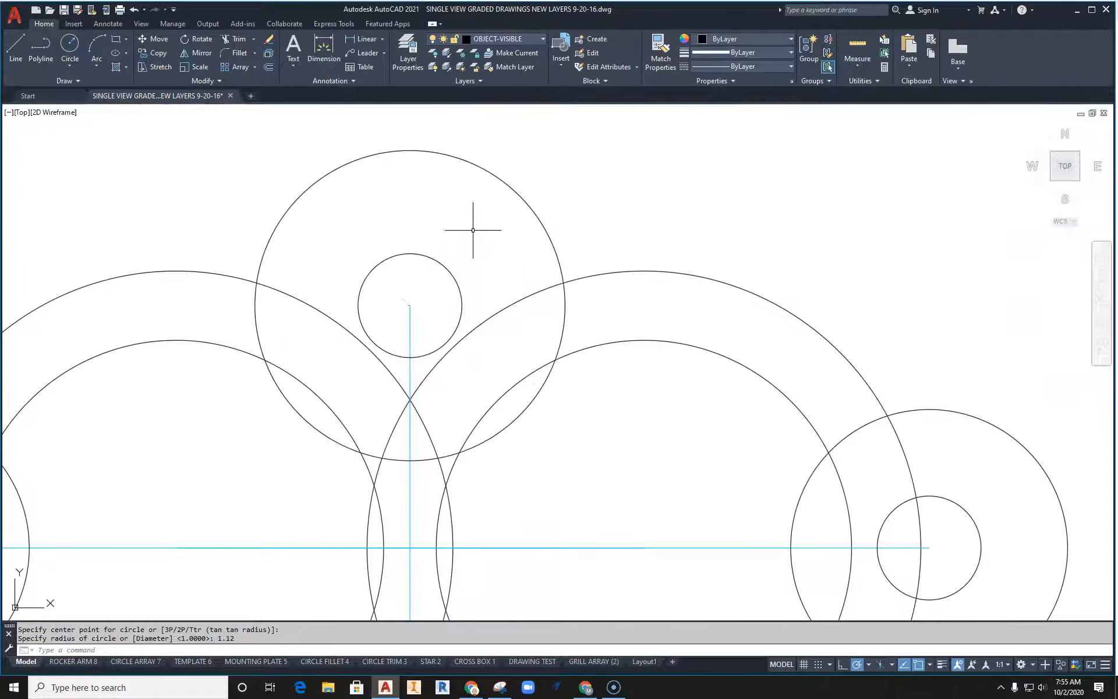
Draw a matching circle of radius 1.12 concentric with the small circle at the lower end of the vertical line
{"action": "scroll", "coordinate": [469, 230], "scroll_direction": "down", "scroll_amount": 3}
{"action": "right_click", "coordinate": [644, 200]}
{"action": "left_click", "coordinate": [679, 205]}
{"action": "scroll", "coordinate": [470, 369], "scroll_direction": "up", "scroll_amount": 4}
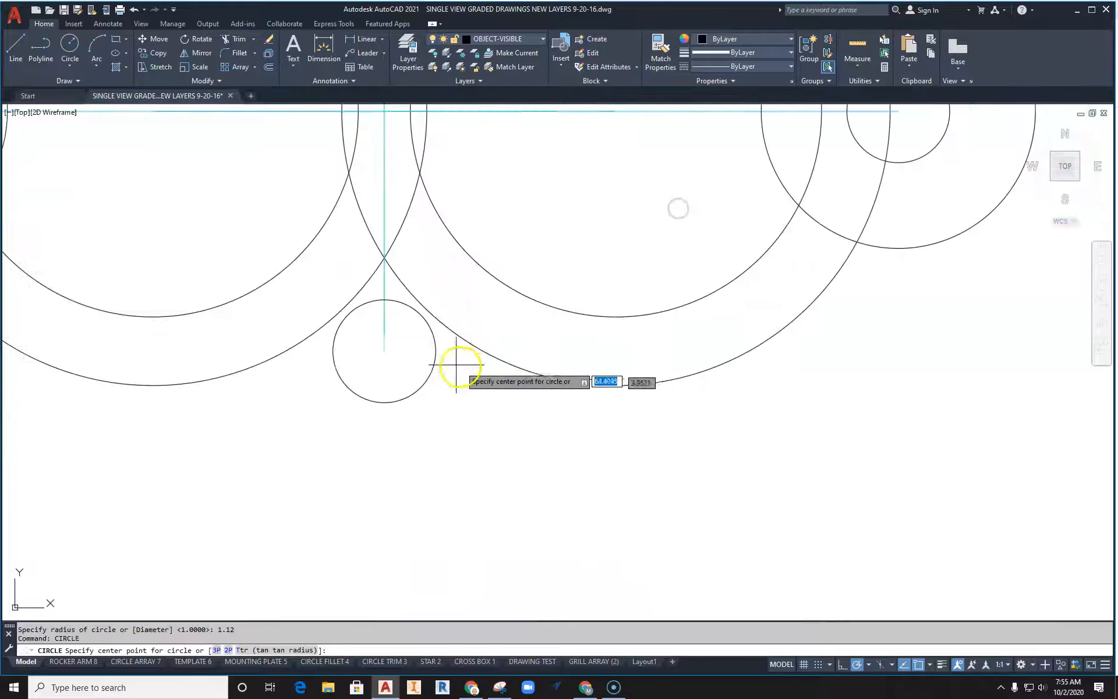
{"action": "left_click", "coordinate": [385, 351]}
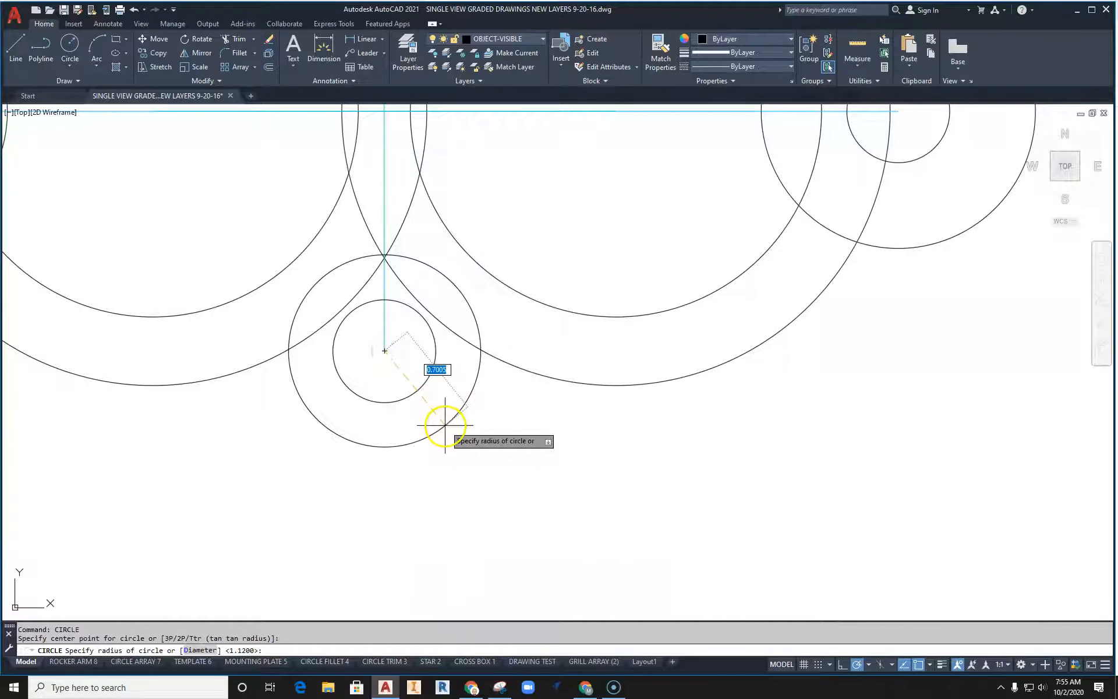
{"action": "key", "text": "Return"}
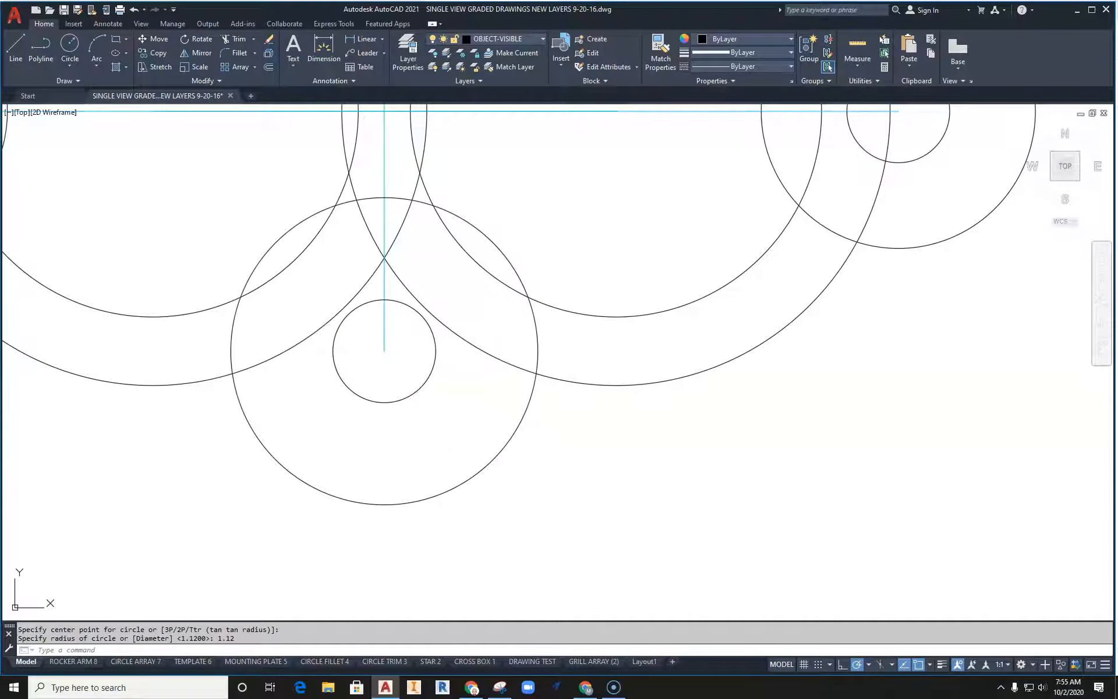
{"action": "key", "text": "Escape"}
Examine the blend arcs and their radius dimensions around the outline of the reference gasket
{"action": "scroll", "coordinate": [445, 425], "scroll_direction": "down", "scroll_amount": 4}
{"action": "middle_click_drag", "start_coordinate": [481, 353], "coordinate": [436, 468]}
{"action": "middle_click_drag", "start_coordinate": [427, 401], "coordinate": [463, 374]}
{"action": "middle_click_drag", "start_coordinate": [380, 281], "coordinate": [389, 347]}
{"action": "scroll", "coordinate": [396, 332], "scroll_direction": "down", "scroll_amount": 3}
{"action": "mouse_move", "coordinate": [431, 277]}
{"action": "middle_mouse_down"}
{"action": "mouse_move", "coordinate": [423, 364]}
{"action": "mouse_move", "coordinate": [457, 367]}
{"action": "mouse_move", "coordinate": [456, 449]}
{"action": "mouse_move", "coordinate": [474, 475]}
{"action": "middle_mouse_up"}
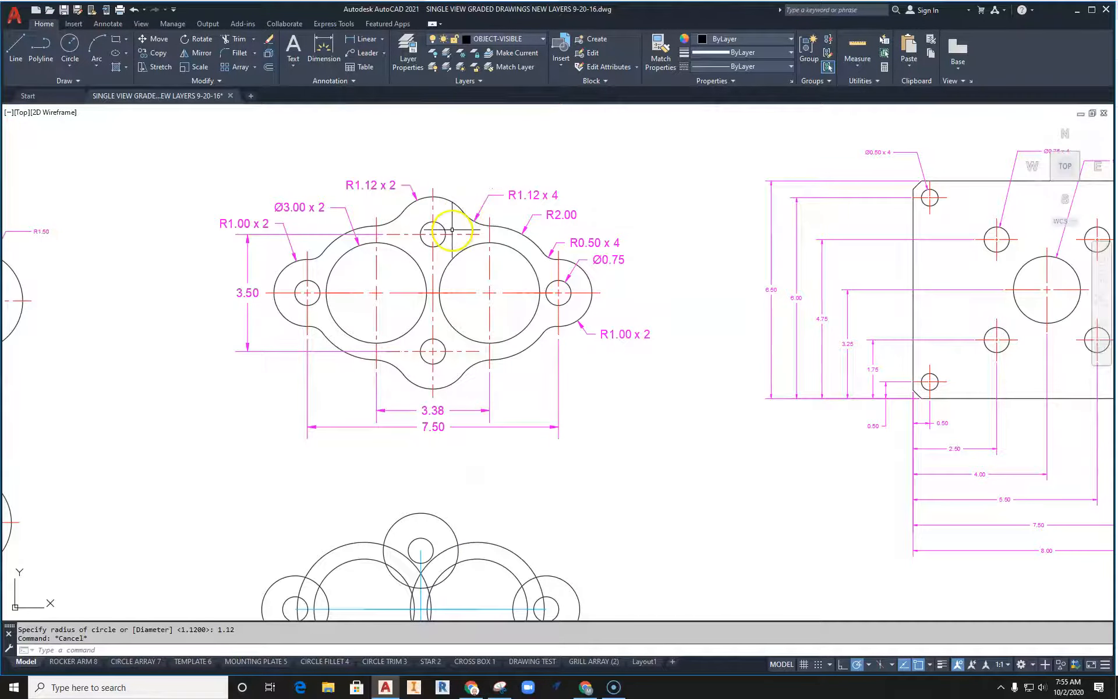
{"action": "scroll", "coordinate": [521, 205], "scroll_direction": "up", "scroll_amount": 2}
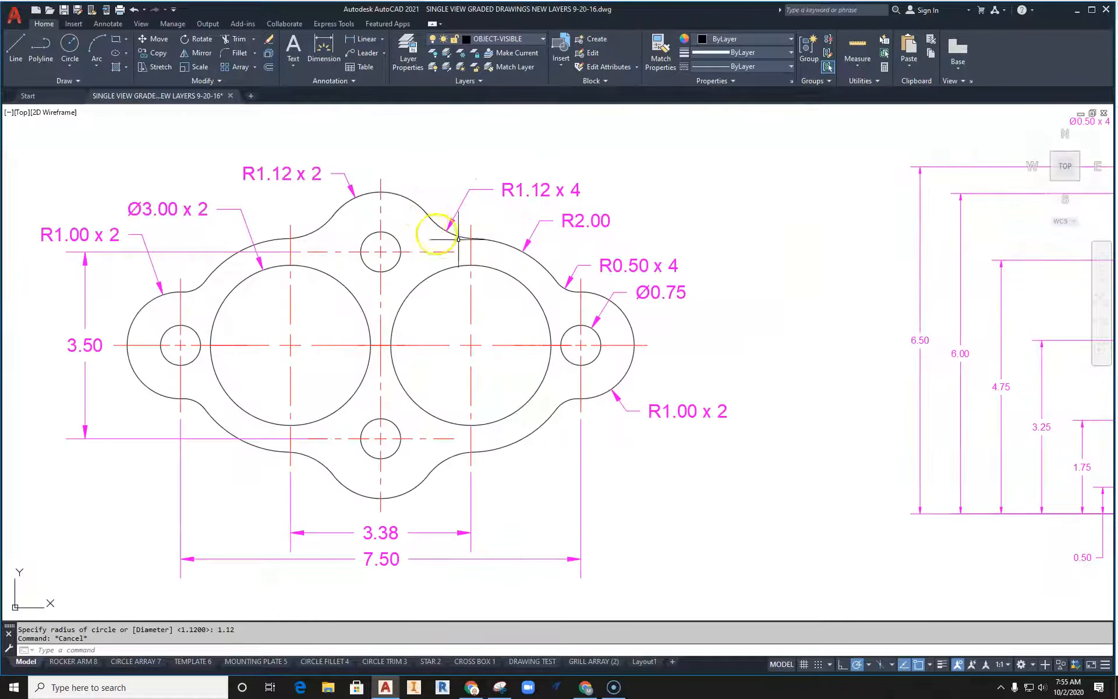
{"action": "middle_click_drag", "start_coordinate": [506, 212], "coordinate": [492, 254]}
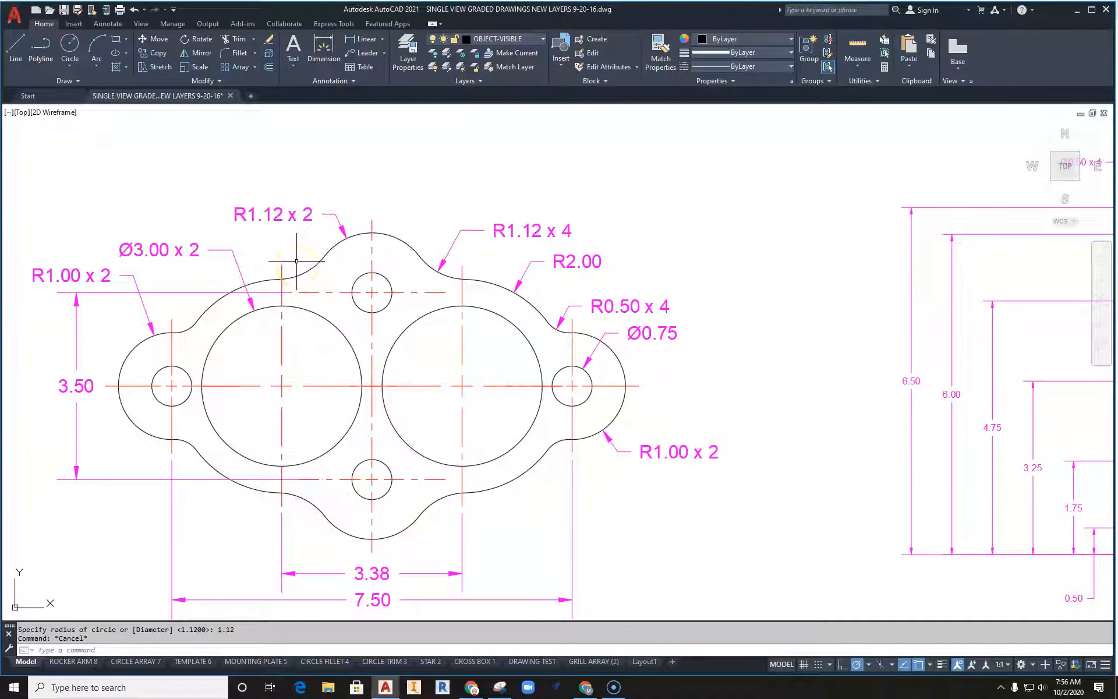
Fillet the right-hand large outer circle to the upper lobe circle with a radius of 1.12
{"action": "left_click", "coordinate": [240, 55]}
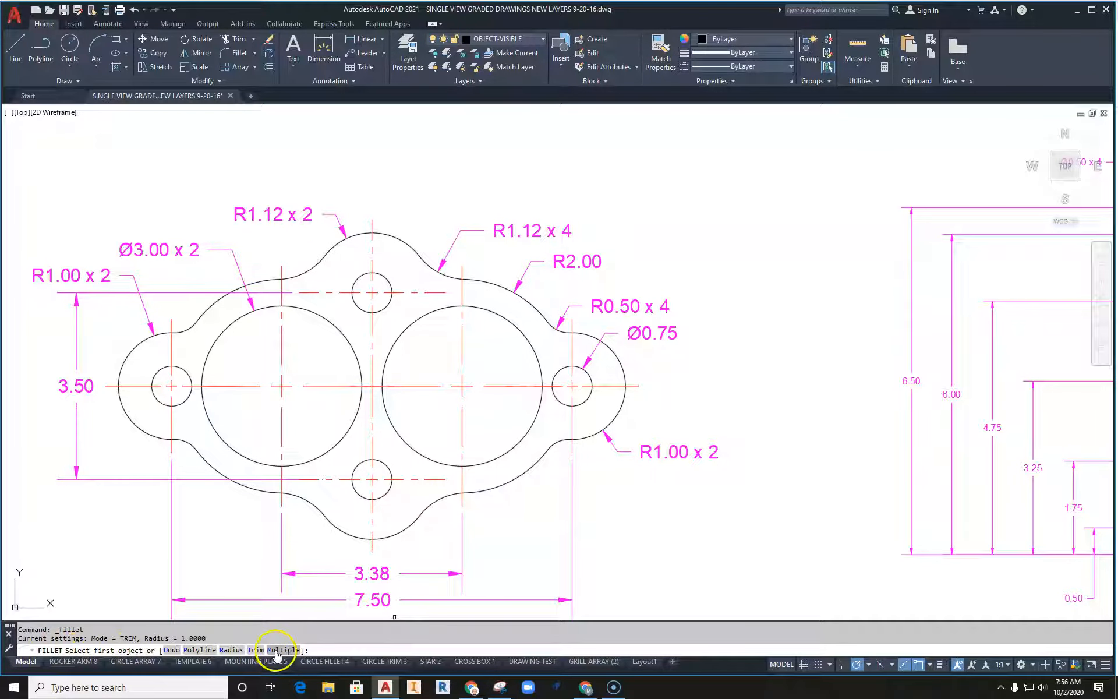
{"action": "left_click", "coordinate": [227, 650]}
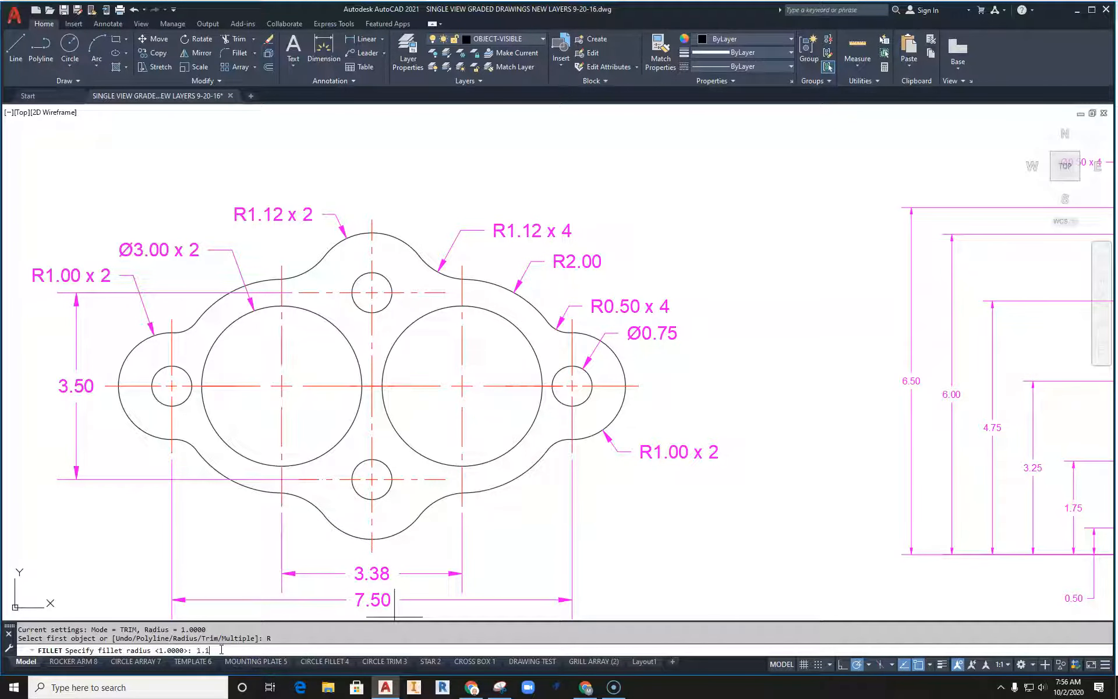
{"action": "type", "text": "1.12"}
{"action": "key", "text": "Return"}
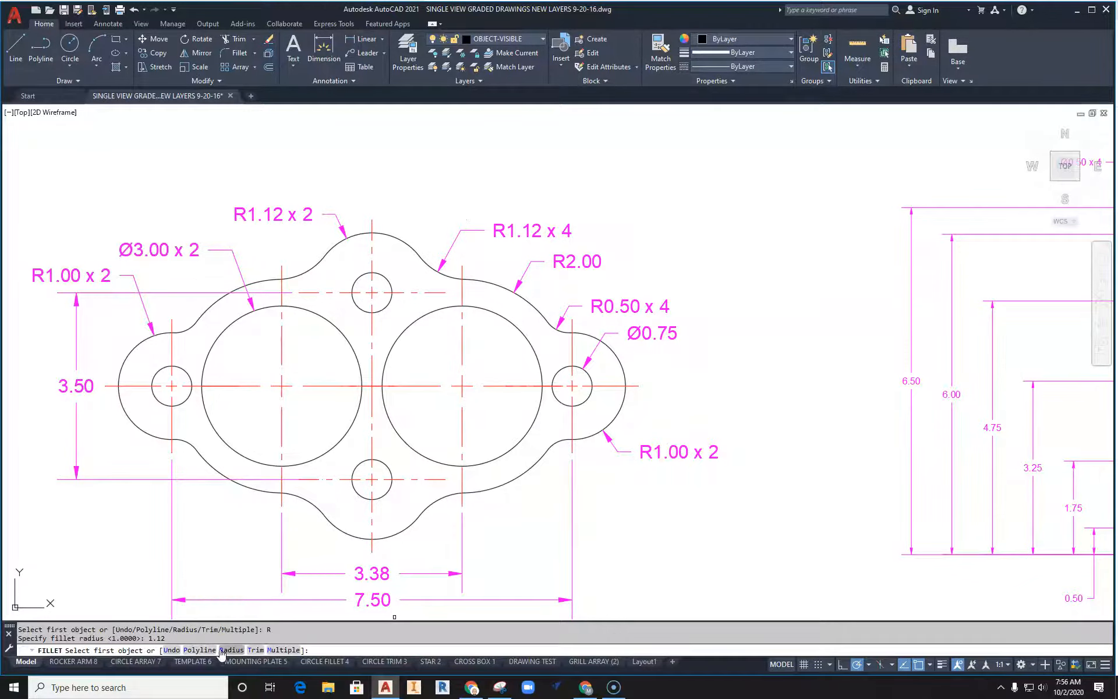
{"action": "scroll", "coordinate": [207, 577], "scroll_direction": "down", "scroll_amount": 3}
{"action": "middle_click_drag", "start_coordinate": [274, 561], "coordinate": [436, 304]}
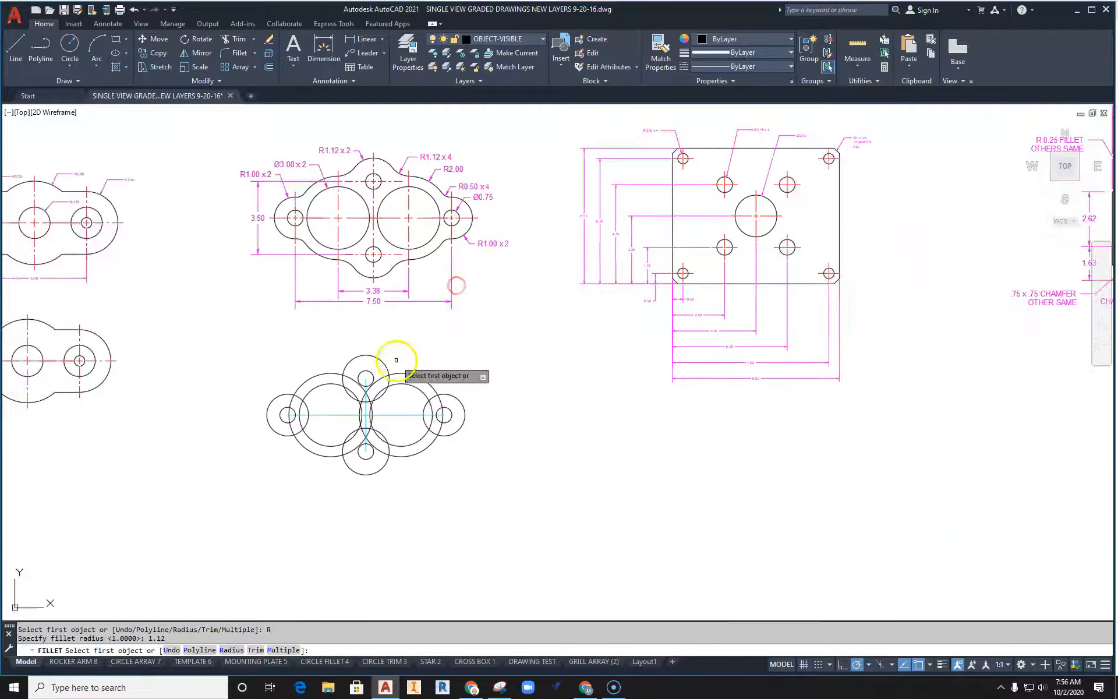
{"action": "scroll", "coordinate": [386, 412], "scroll_direction": "up", "scroll_amount": 5}
{"action": "left_click", "coordinate": [384, 411]}
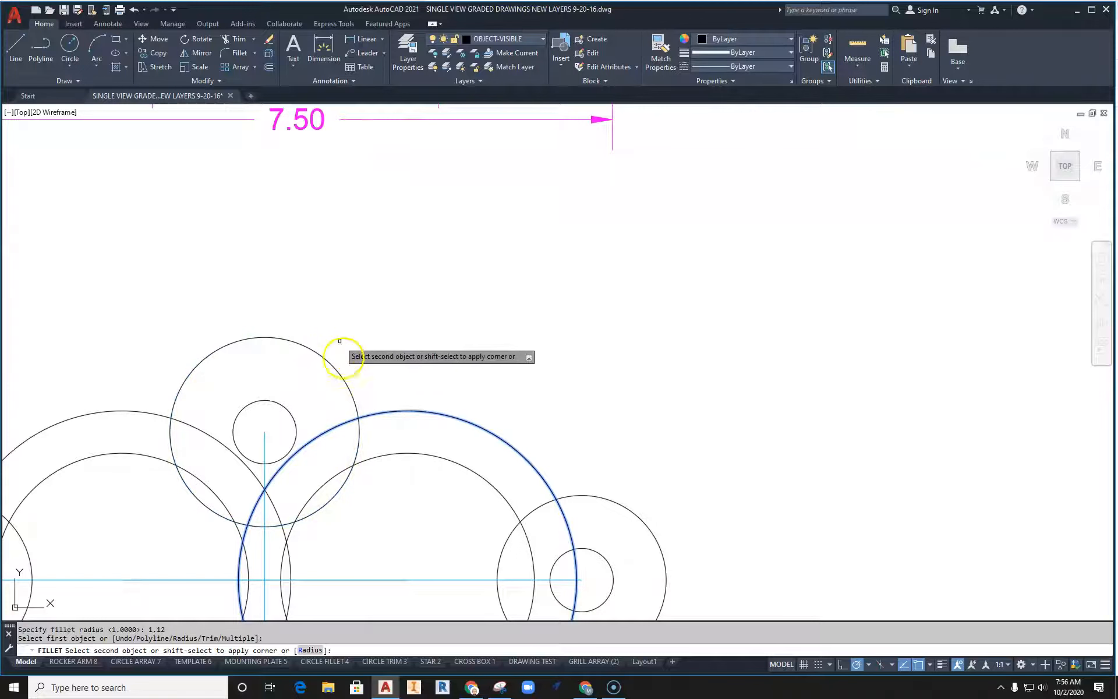
{"action": "left_click", "coordinate": [303, 344]}
Fillet the upper lobe circle to the left-hand large outer circle with the same 1.12 radius
{"action": "middle_click_drag", "start_coordinate": [385, 354], "coordinate": [640, 332]}
{"action": "right_click", "coordinate": [388, 250]}
{"action": "left_click", "coordinate": [424, 258]}
{"action": "left_click", "coordinate": [444, 340]}
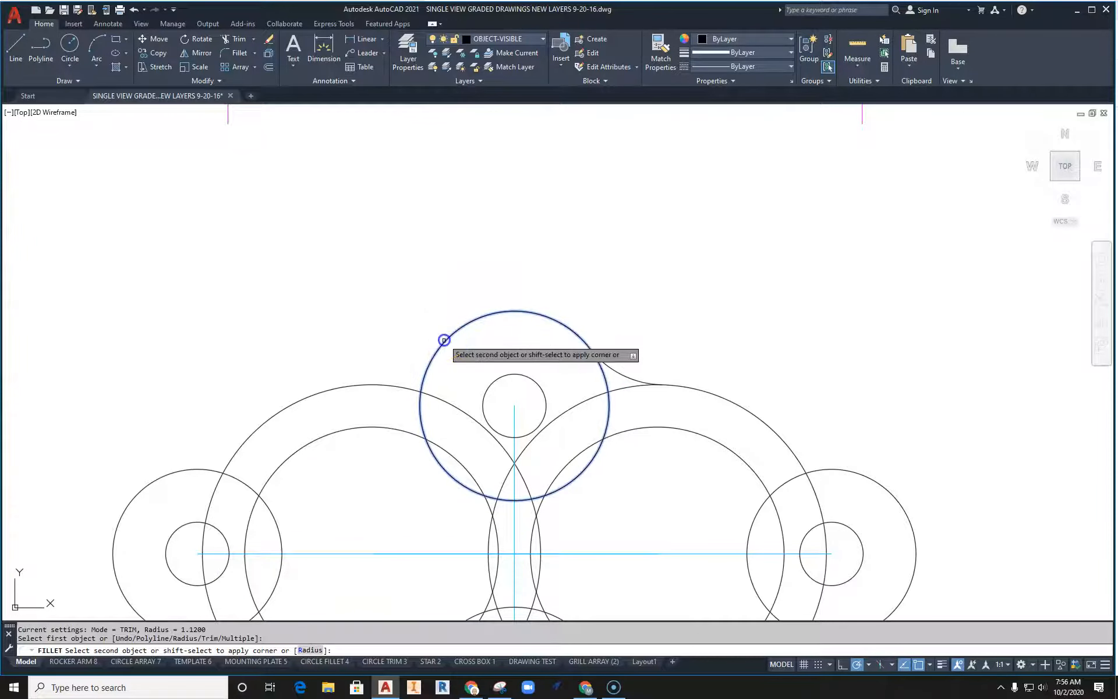
{"action": "left_click", "coordinate": [384, 379]}
Fillet the right-hand large outer circle to the lower lobe circle at radius 1.12
{"action": "scroll", "coordinate": [394, 300], "scroll_direction": "down", "scroll_amount": 2}
{"action": "middle_click_drag", "start_coordinate": [513, 410], "coordinate": [499, 322]}
{"action": "right_click", "coordinate": [613, 232]}
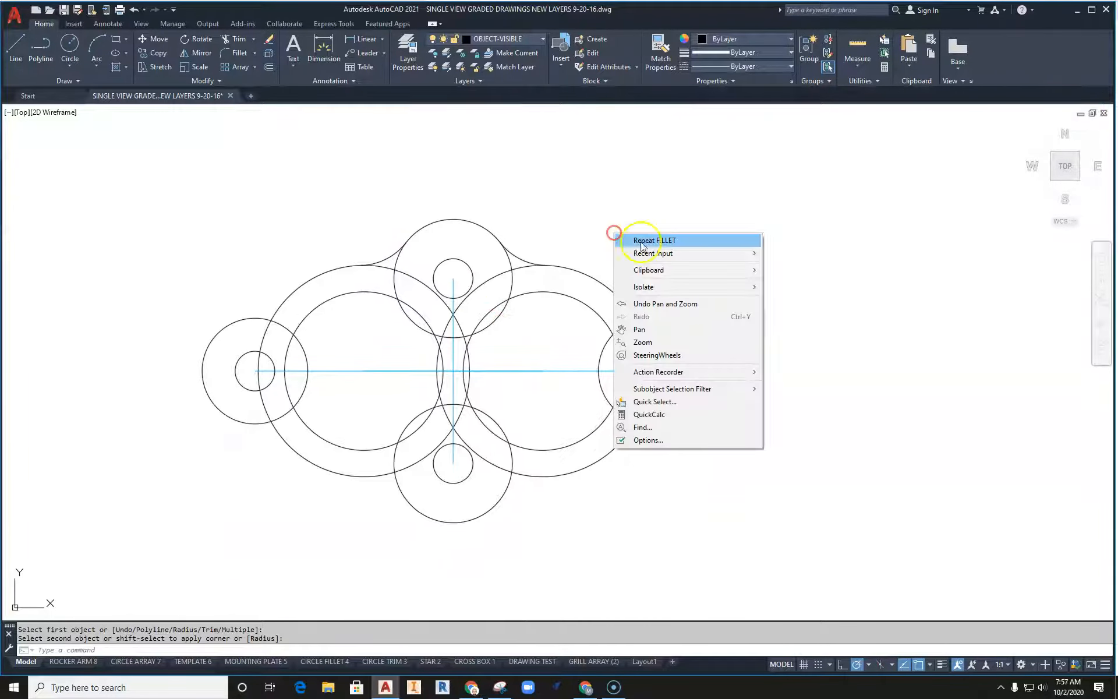
{"action": "left_click", "coordinate": [643, 243]}
{"action": "left_click", "coordinate": [531, 476]}
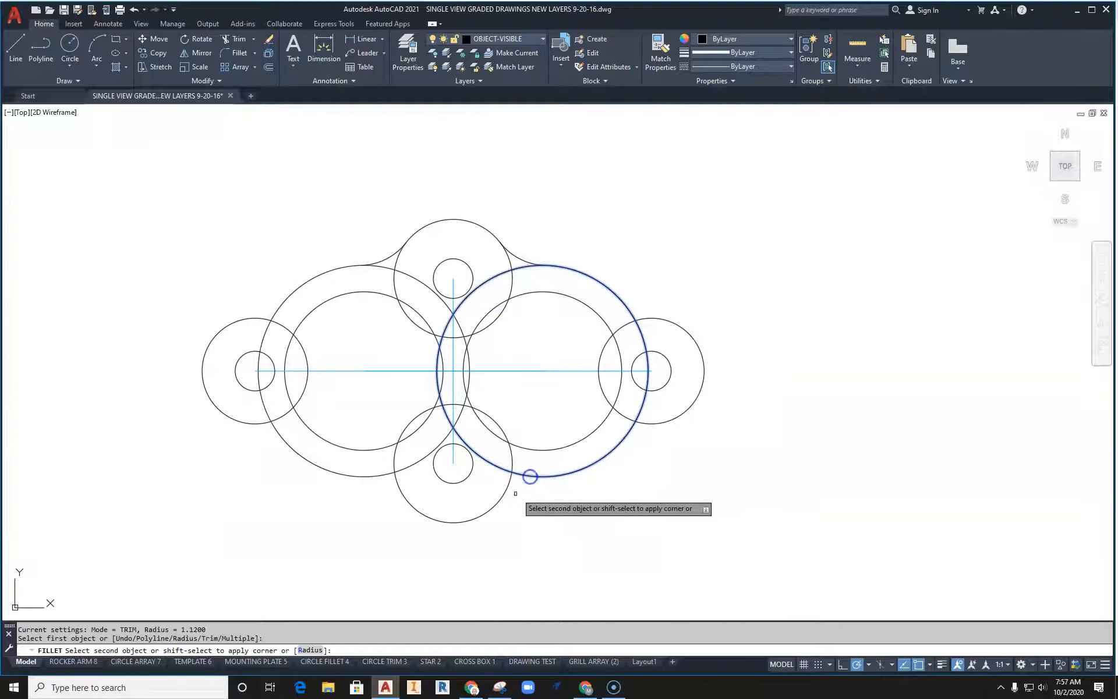
{"action": "left_click", "coordinate": [493, 501]}
Fillet the lower lobe circle to the left-hand large outer circle at radius 1.12
{"action": "right_click", "coordinate": [541, 512]}
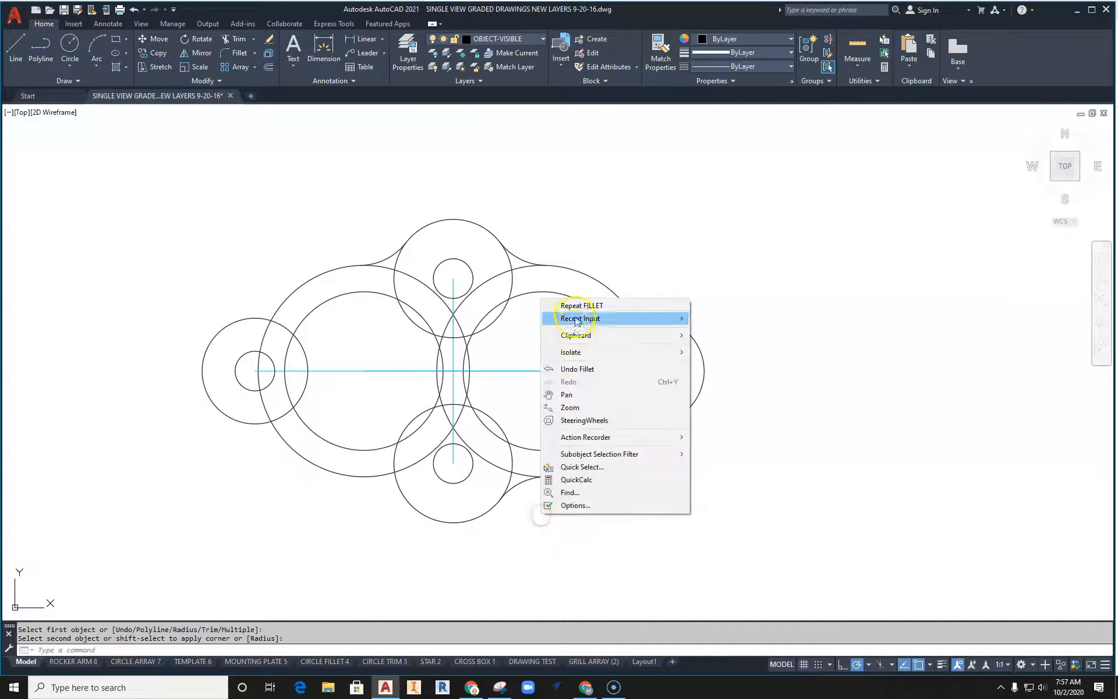
{"action": "left_click", "coordinate": [576, 313]}
{"action": "left_click", "coordinate": [406, 504]}
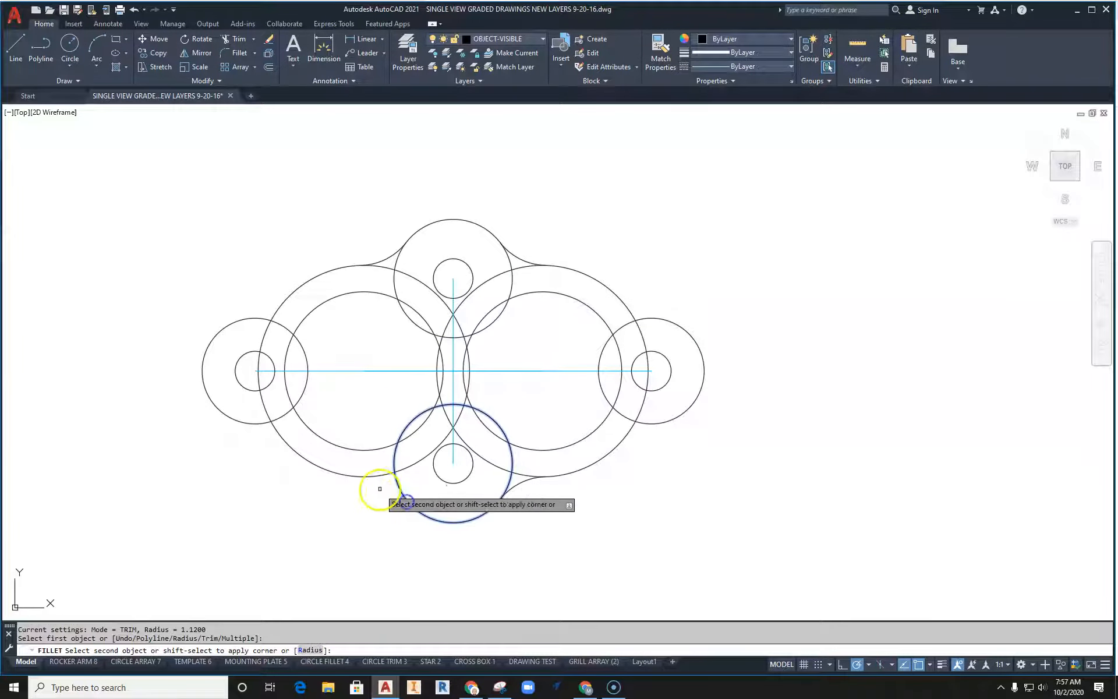
{"action": "left_click", "coordinate": [371, 478]}
Examine the radius callout for the four small blends beside the end lobes of the reference gasket
{"action": "right_click", "coordinate": [602, 227]}
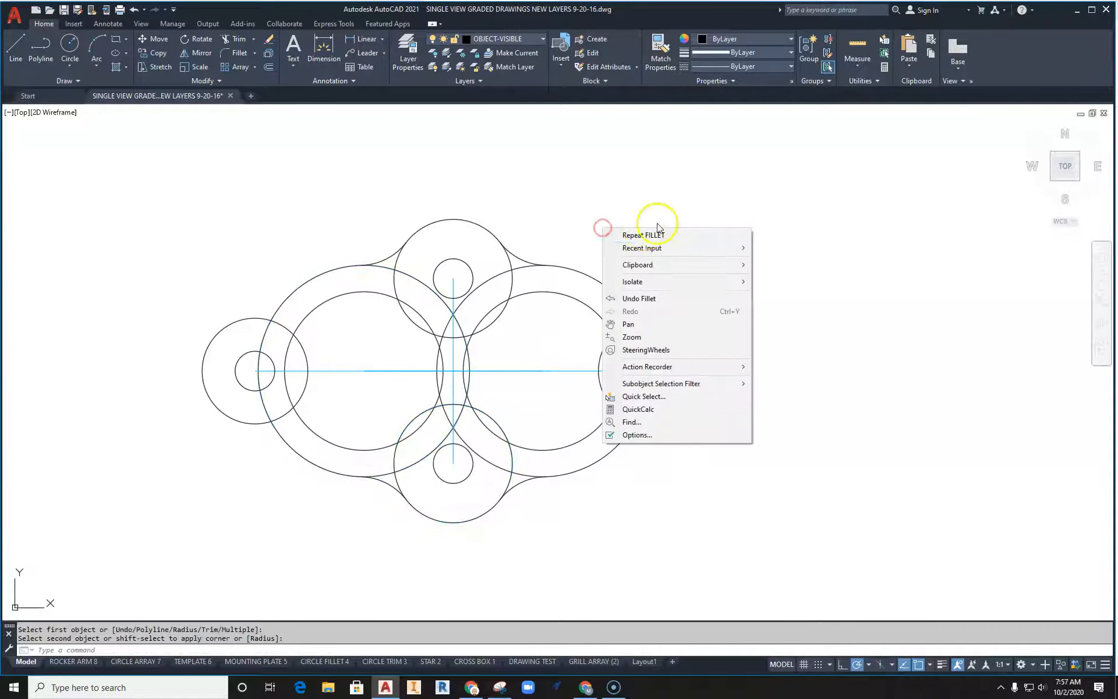
{"action": "left_click", "coordinate": [606, 188]}
{"action": "mouse_move", "coordinate": [606, 188]}
{"action": "middle_mouse_down"}
{"action": "mouse_move", "coordinate": [505, 247]}
{"action": "mouse_move", "coordinate": [470, 504]}
{"action": "middle_mouse_up"}
{"action": "middle_click_drag", "start_coordinate": [574, 278], "coordinate": [538, 461]}
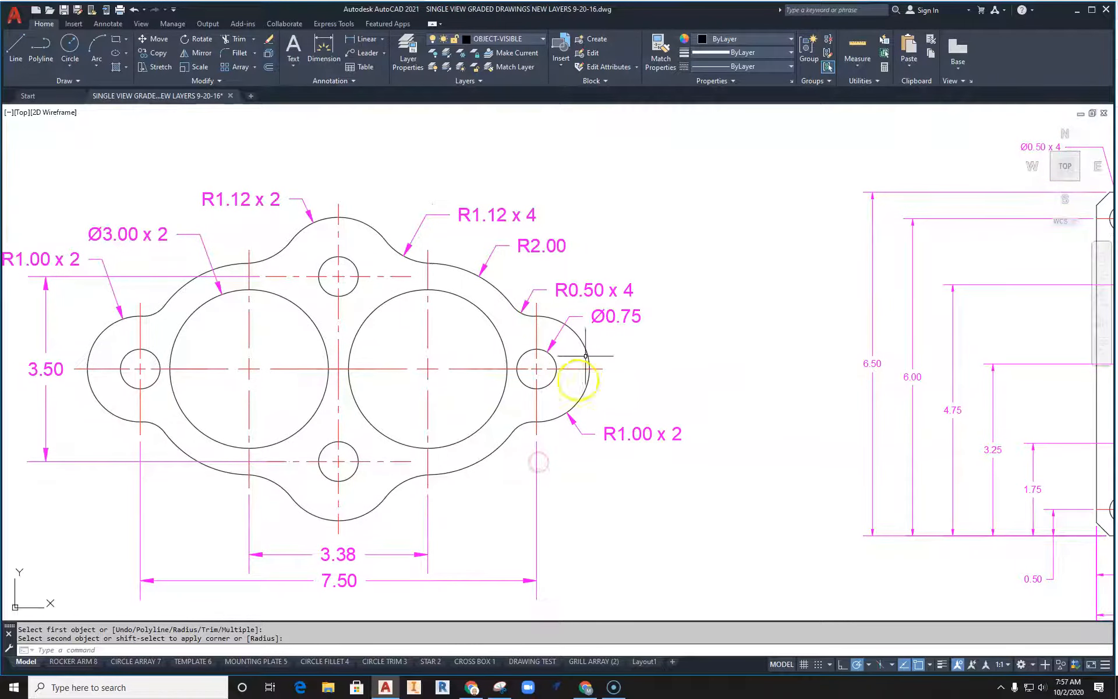
{"action": "left_click", "coordinate": [560, 291]}
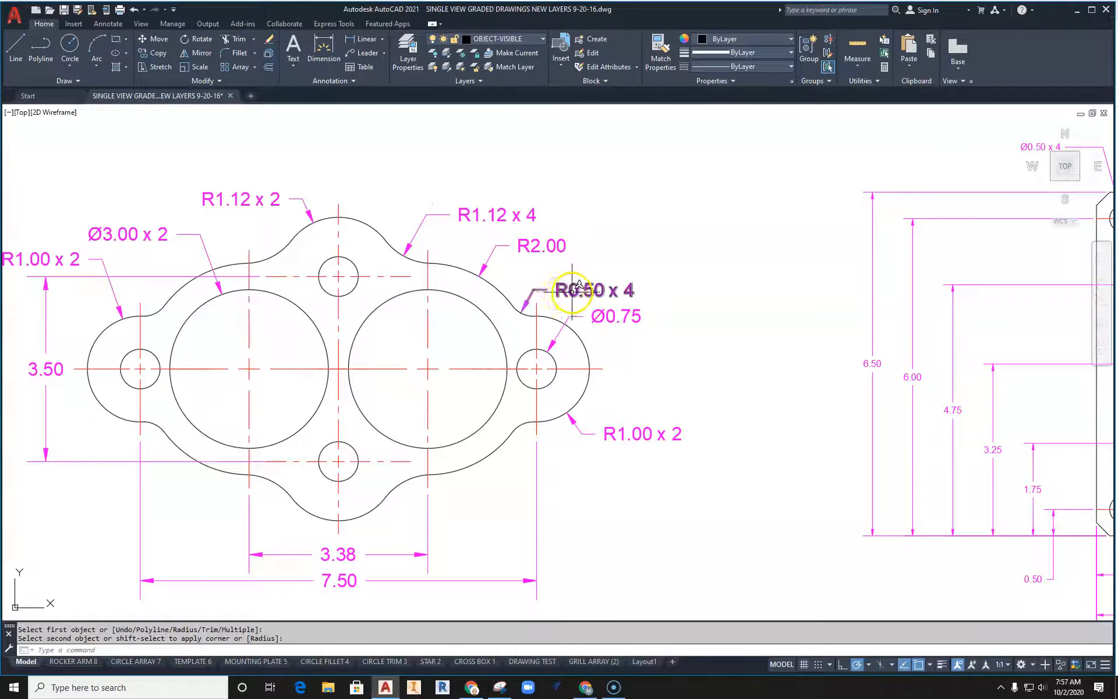
{"action": "left_click", "coordinate": [553, 305]}
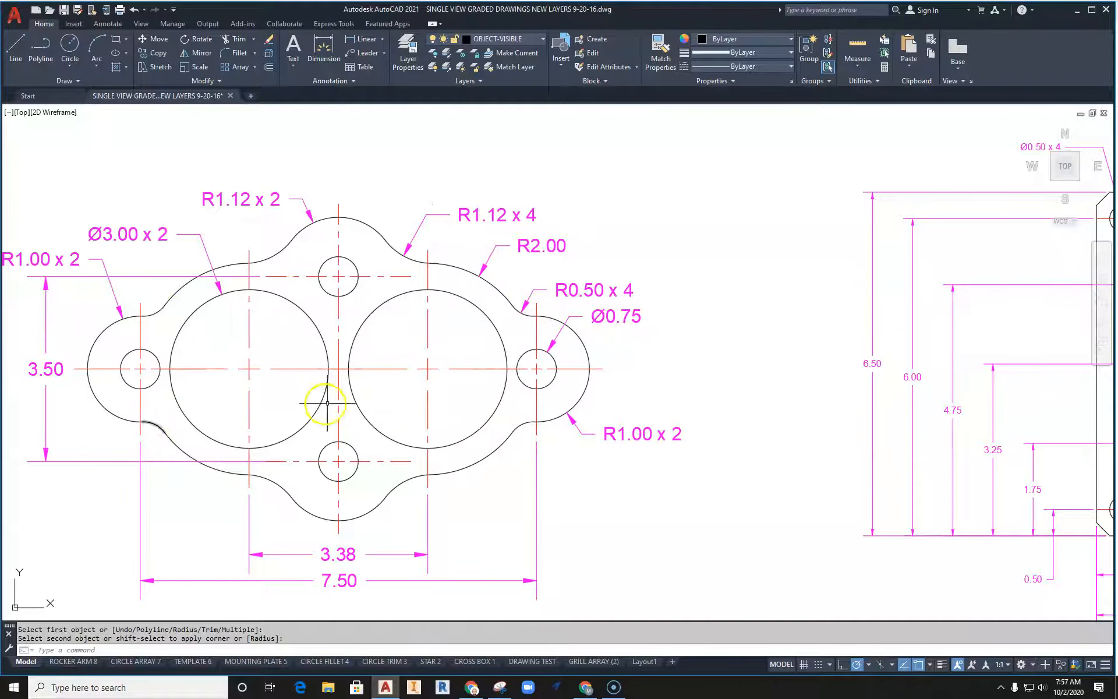
{"action": "middle_click_drag", "start_coordinate": [304, 412], "coordinate": [447, 362]}
{"action": "key", "text": "Escape"}
Fillet the right-hand large outer circle to the upper side of the far right lobe circle with a radius of 0.5
{"action": "left_click", "coordinate": [237, 53]}
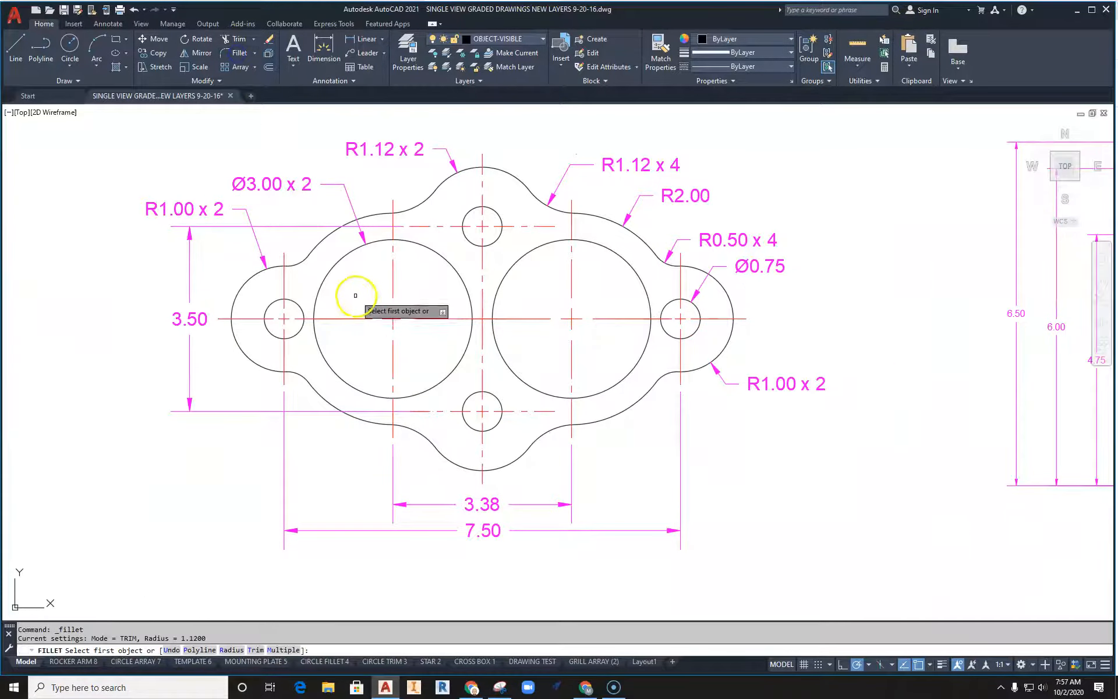
{"action": "middle_click_drag", "start_coordinate": [466, 305], "coordinate": [376, 222]}
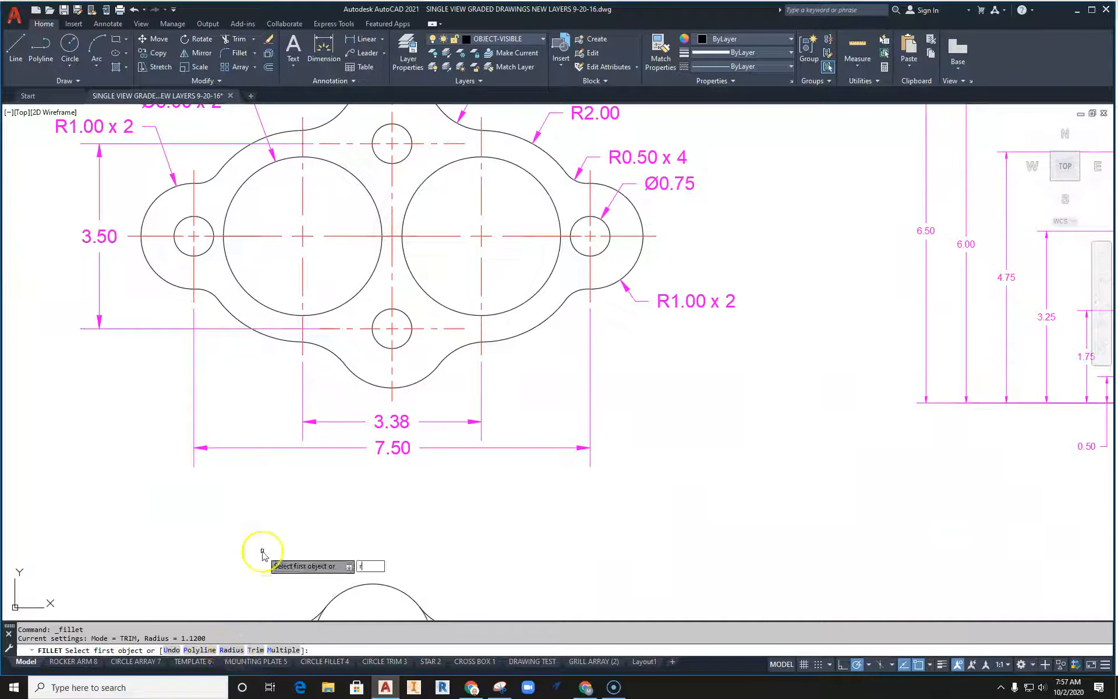
{"action": "type", "text": "r"}
{"action": "key", "text": "Return"}
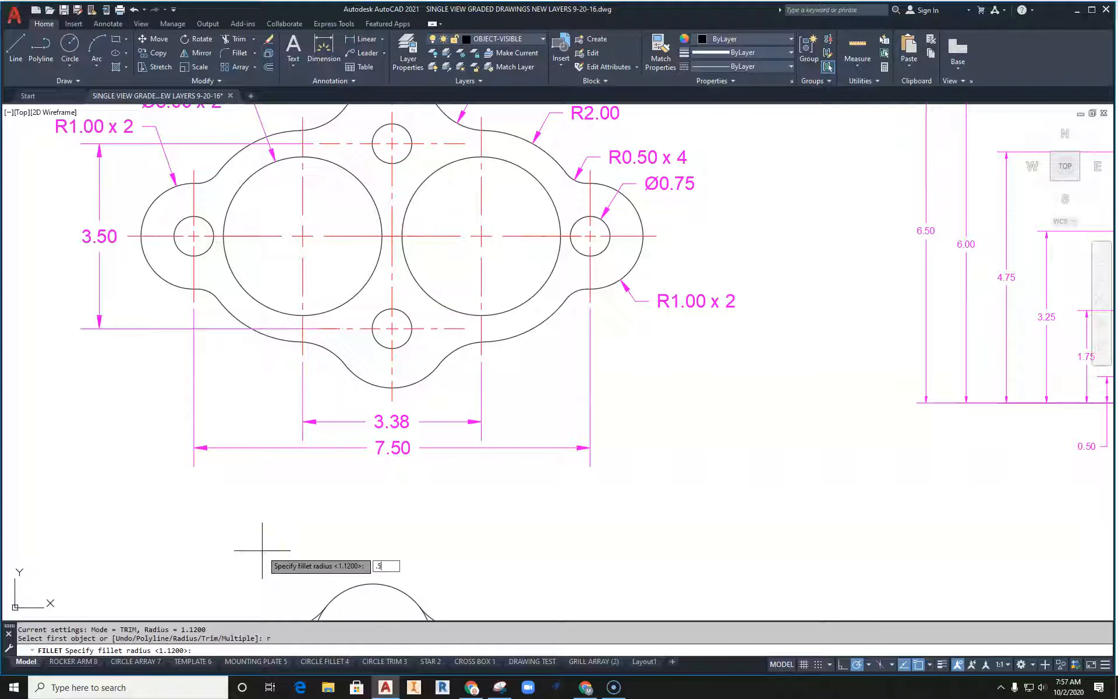
{"action": "key", "text": "Return"}
{"action": "mouse_move", "coordinate": [463, 567]}
{"action": "middle_mouse_down"}
{"action": "mouse_move", "coordinate": [456, 297]}
{"action": "mouse_move", "coordinate": [484, 248]}
{"action": "middle_mouse_up"}
{"action": "scroll", "coordinate": [571, 375], "scroll_direction": "up", "scroll_amount": 4}
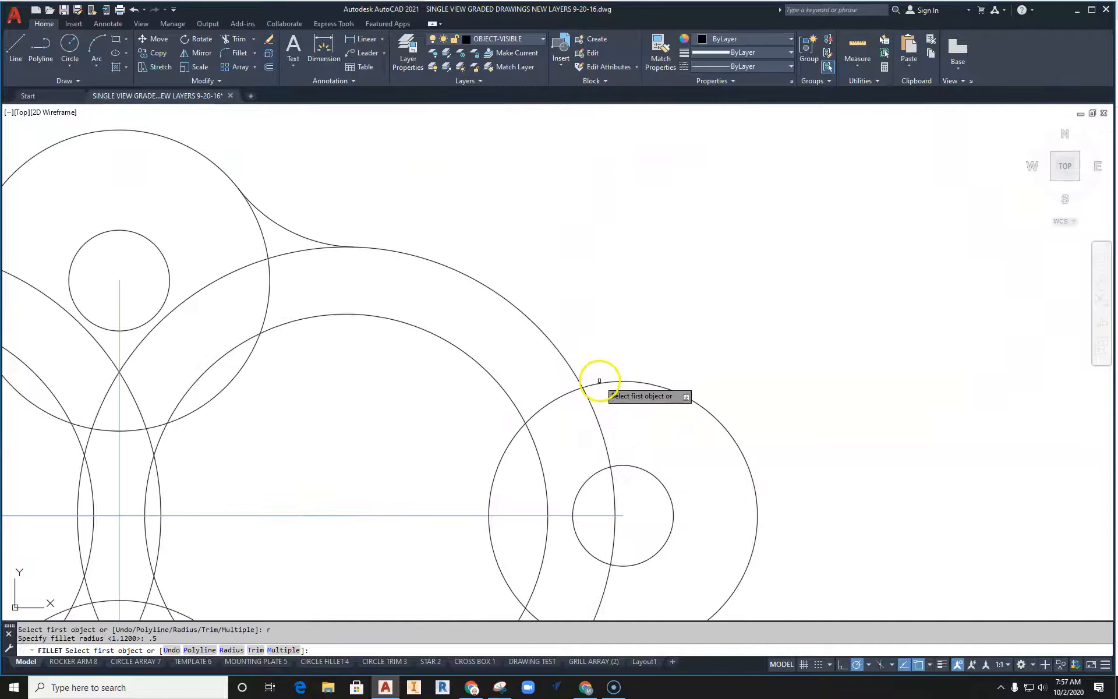
{"action": "left_click", "coordinate": [549, 343]}
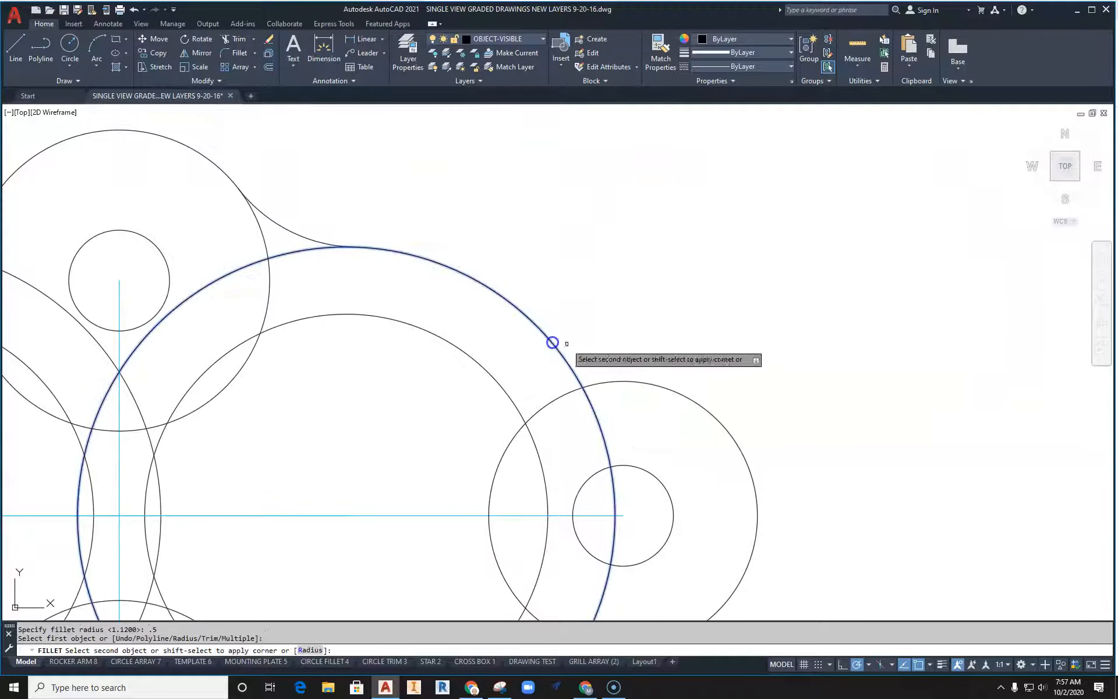
{"action": "left_click", "coordinate": [603, 381]}
Fillet the underside of the far right lobe circle to the large outer circle with the same 0.5 radius
{"action": "middle_click_drag", "start_coordinate": [724, 357], "coordinate": [641, 183]}
{"action": "right_click", "coordinate": [756, 242]}
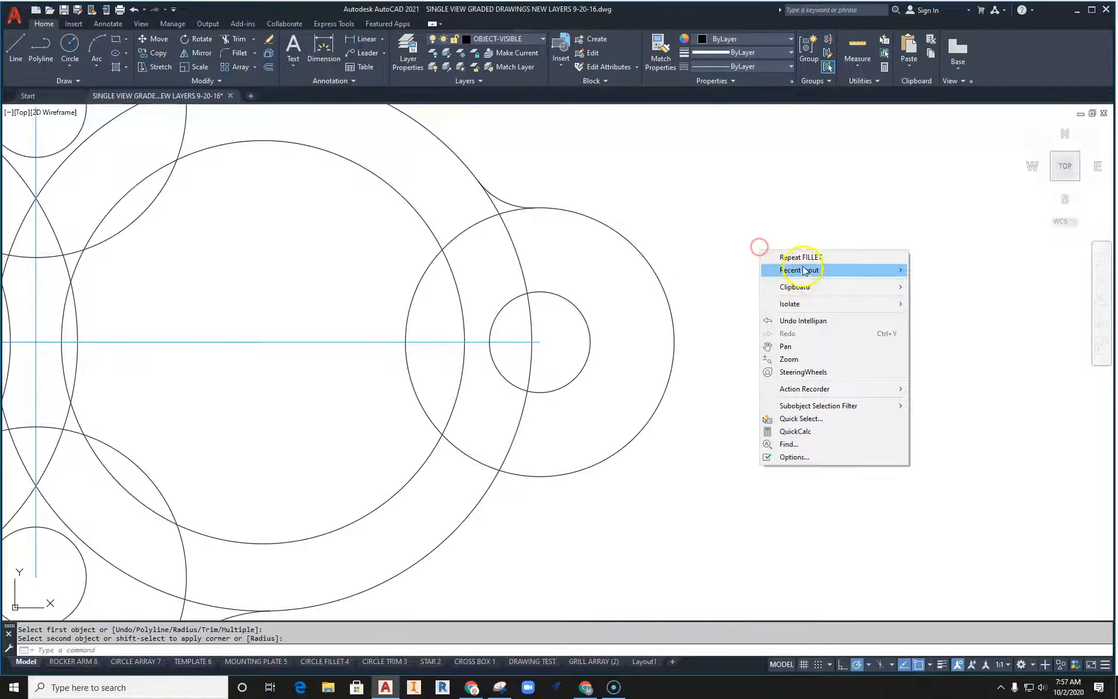
{"action": "left_click", "coordinate": [801, 254]}
{"action": "left_click", "coordinate": [547, 474]}
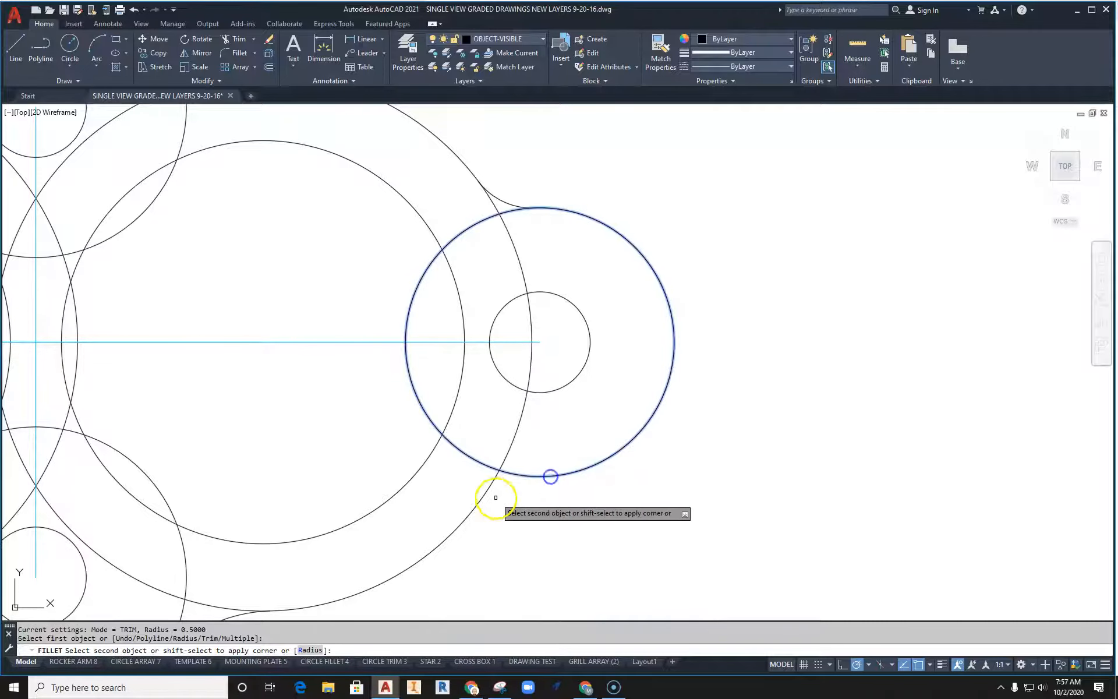
{"action": "left_click", "coordinate": [478, 502]}
Fillet the left-hand large outer circle to the underside of the far left lobe circle at radius 0.5
{"action": "scroll", "coordinate": [479, 502], "scroll_direction": "down", "scroll_amount": 4}
{"action": "right_click", "coordinate": [669, 435]}
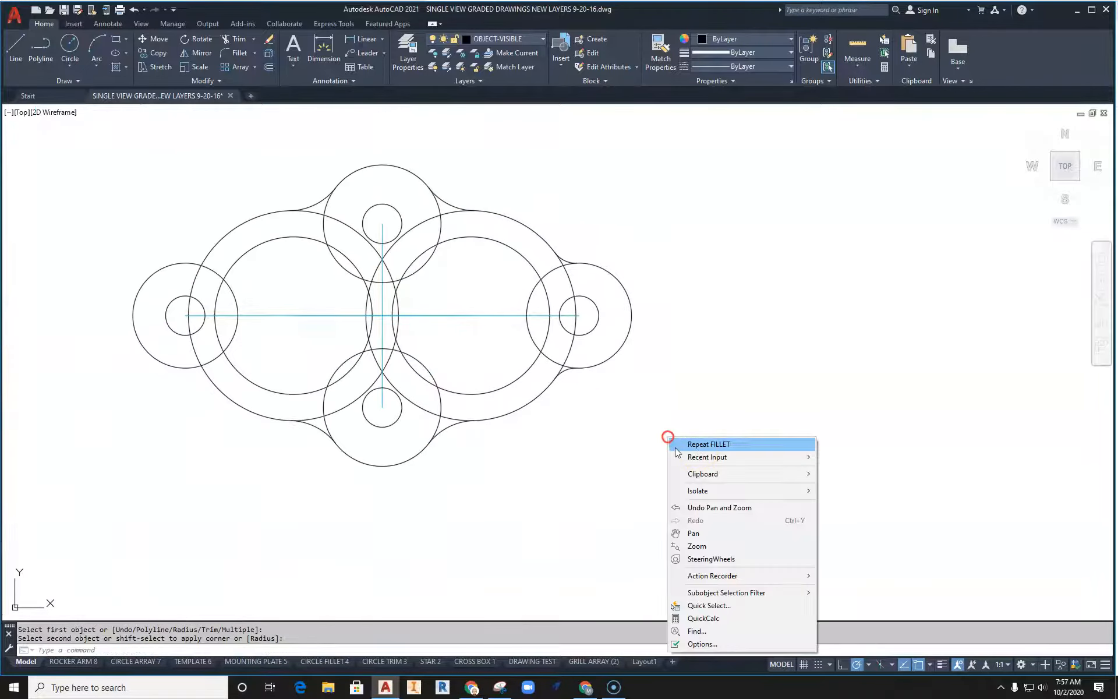
{"action": "left_click", "coordinate": [697, 447]}
{"action": "left_click", "coordinate": [212, 379]}
{"action": "left_click", "coordinate": [190, 368]}
Fillet the upper side of the far left lobe circle to the large outer circle at radius 0.5
{"action": "right_click", "coordinate": [132, 204]}
{"action": "left_click", "coordinate": [149, 211]}
{"action": "left_click", "coordinate": [204, 250]}
{"action": "middle_click_drag", "start_coordinate": [192, 231], "coordinate": [201, 322]}
{"action": "key", "text": "Escape"}
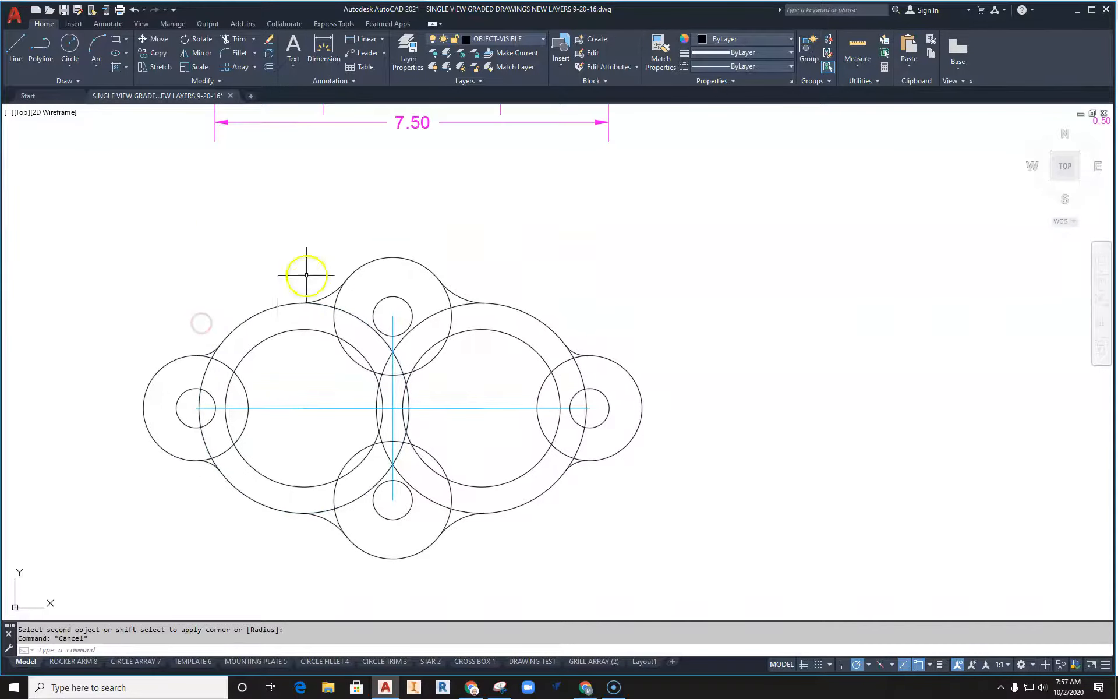
Trim the upper lobe circle and the left-hand large outer circle where they run inside the upper lobe's left blend
{"action": "scroll", "coordinate": [370, 258], "scroll_direction": "down", "scroll_amount": 2}
{"action": "middle_click_drag", "start_coordinate": [368, 256], "coordinate": [384, 464]}
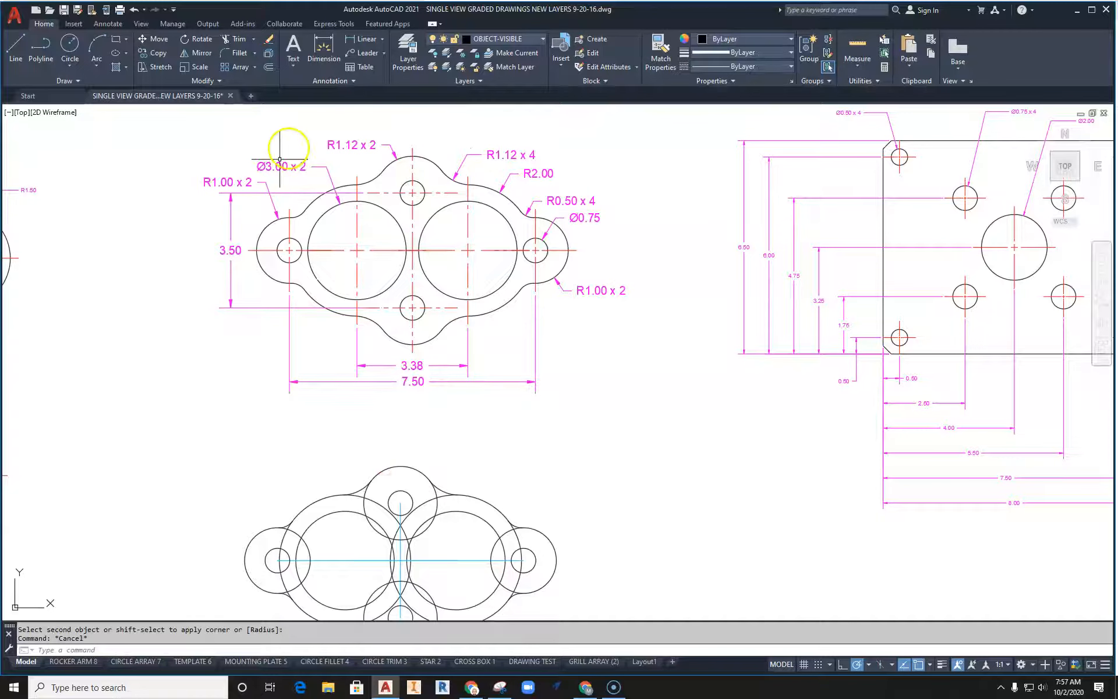
{"action": "middle_click_drag", "start_coordinate": [324, 378], "coordinate": [347, 315]}
{"action": "left_click", "coordinate": [236, 38]}
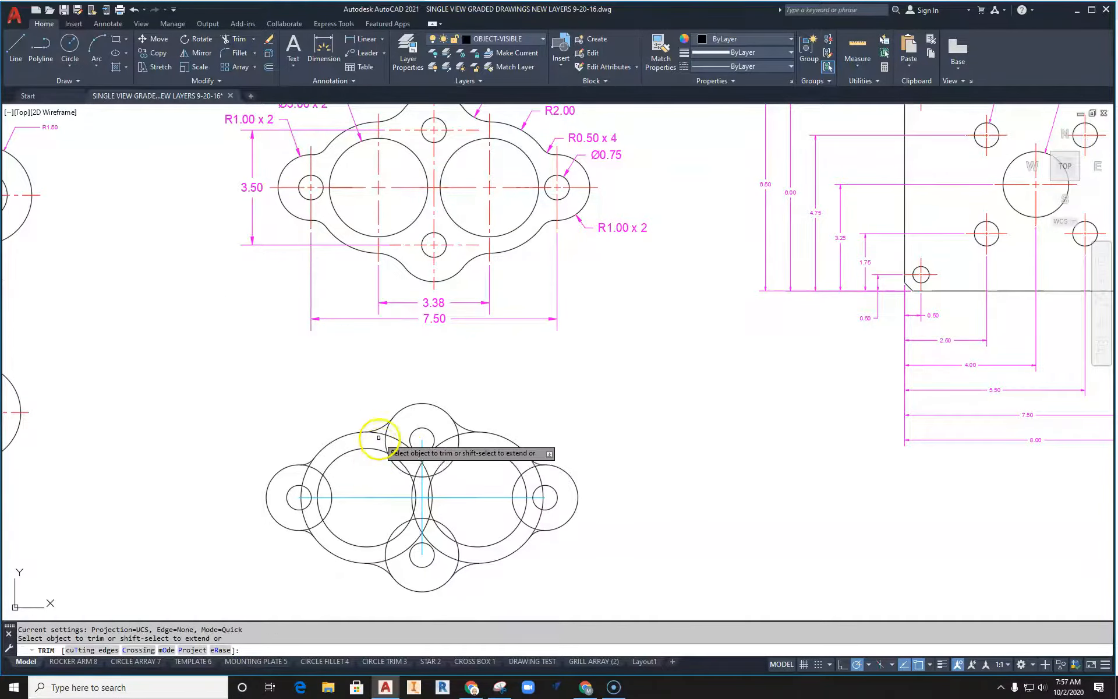
{"action": "scroll", "coordinate": [374, 430], "scroll_direction": "up", "scroll_amount": 5}
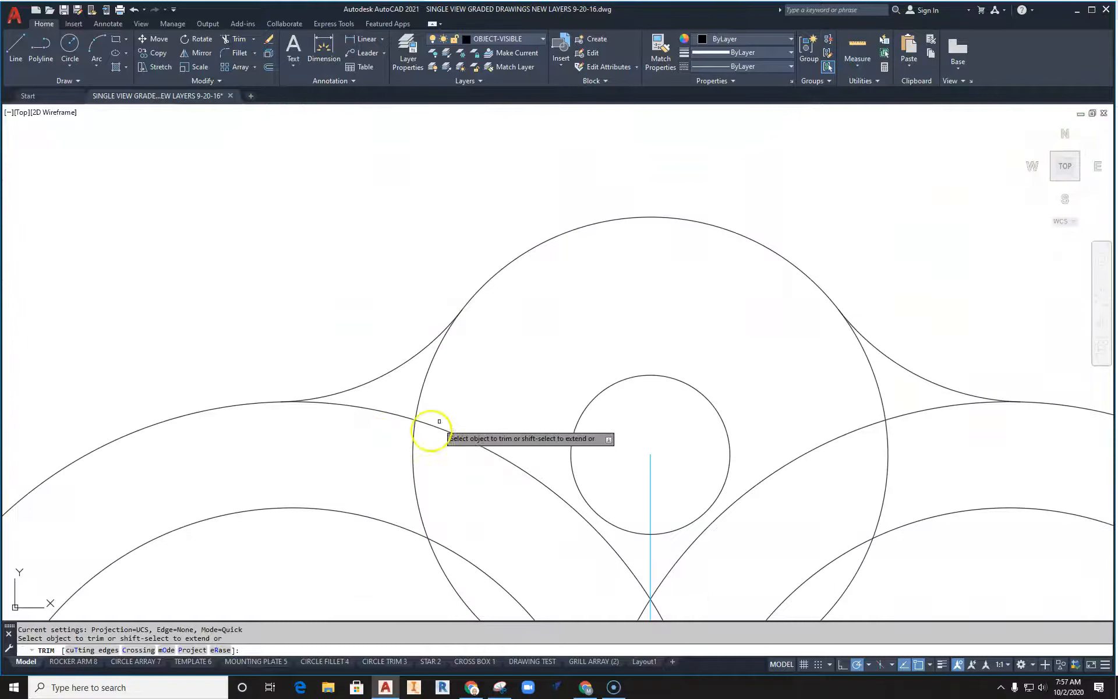
{"action": "left_click", "coordinate": [448, 392]}
{"action": "left_click", "coordinate": [405, 429]}
{"action": "scroll", "coordinate": [407, 439], "scroll_direction": "down", "scroll_amount": 4}
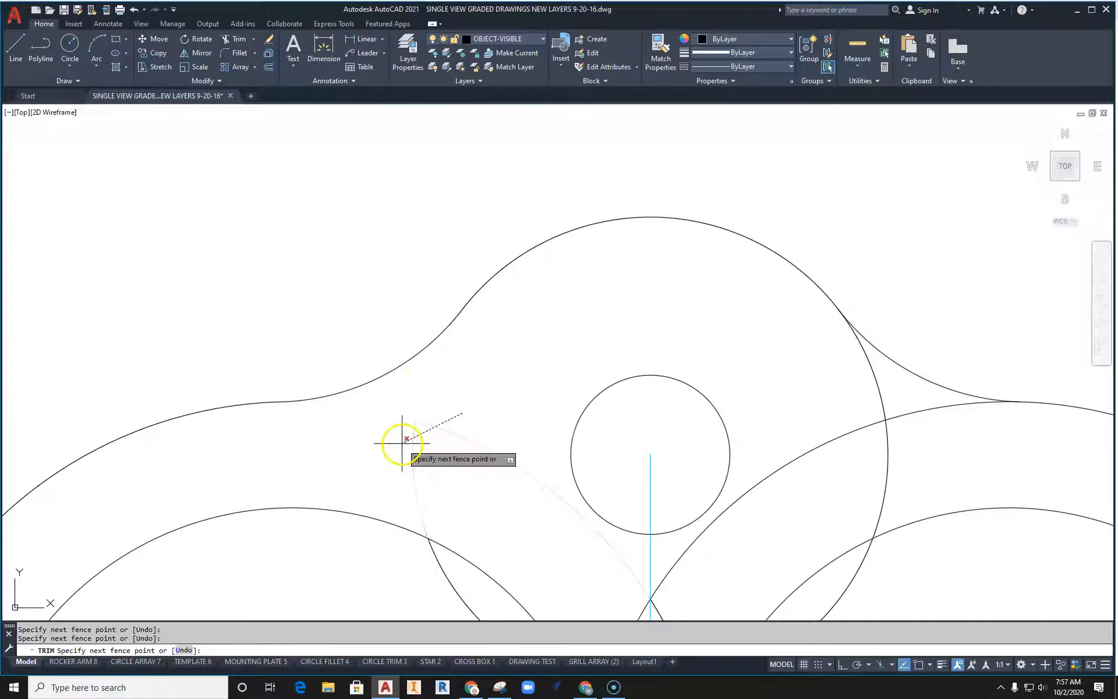
Trim the upper lobe circle and the right-hand large outer circle inside the upper lobe's right blend
{"action": "scroll", "coordinate": [629, 407], "scroll_direction": "up", "scroll_amount": 5}
{"action": "left_click", "coordinate": [678, 400]}
{"action": "left_click", "coordinate": [618, 388]}
{"action": "left_click", "coordinate": [686, 418]}
{"action": "left_click", "coordinate": [622, 374]}
{"action": "key", "text": "Return"}
{"action": "scroll", "coordinate": [599, 379], "scroll_direction": "down", "scroll_amount": 3}
Trim the lower lobe circle and both large outer circles inside the two blends of the lower lobe
{"action": "scroll", "coordinate": [599, 442], "scroll_direction": "up", "scroll_amount": 3}
{"action": "scroll", "coordinate": [612, 409], "scroll_direction": "up", "scroll_amount": 4}
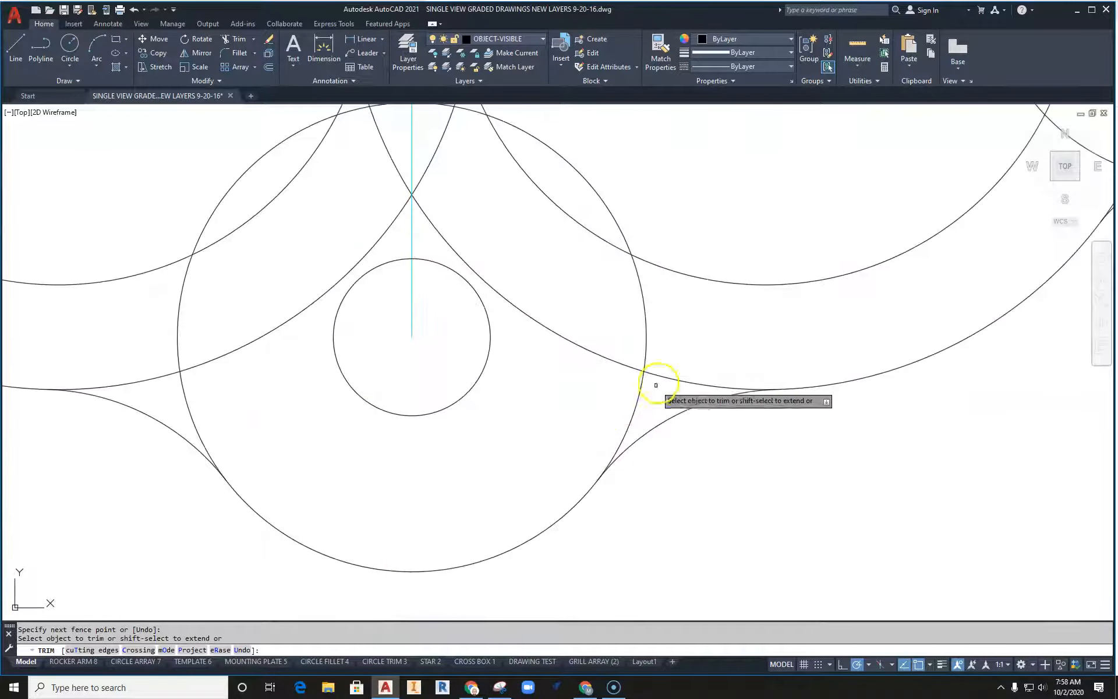
{"action": "left_click", "coordinate": [669, 365]}
{"action": "left_click", "coordinate": [624, 396]}
{"action": "key", "text": "Return"}
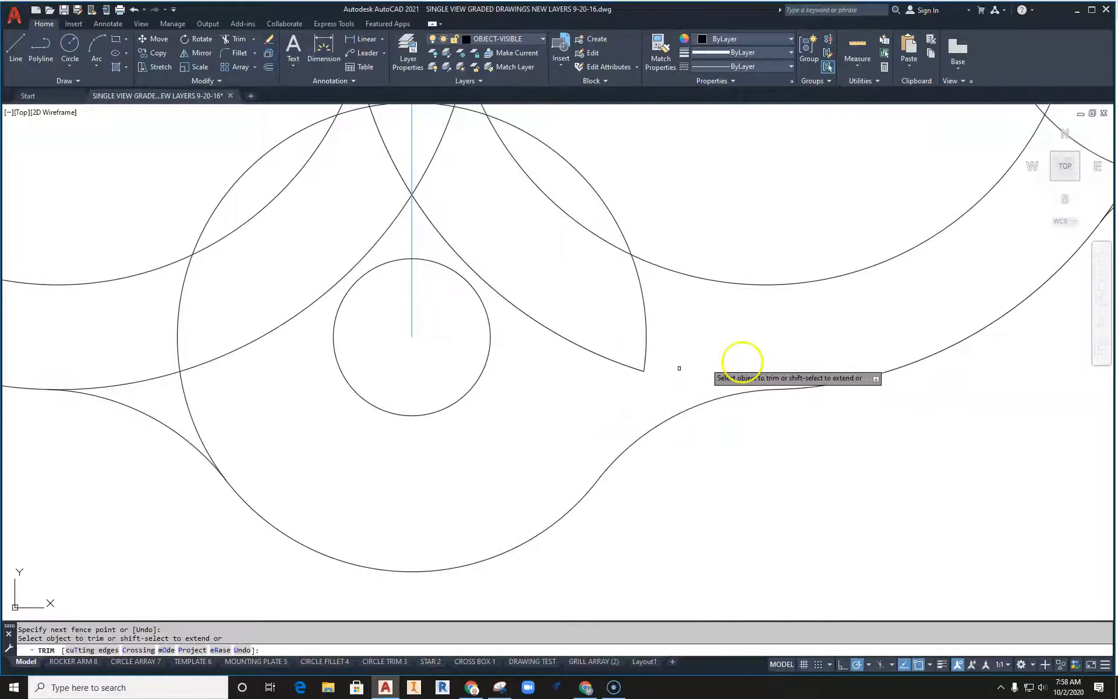
{"action": "left_click", "coordinate": [234, 412]}
{"action": "left_click", "coordinate": [152, 366]}
{"action": "key", "text": "Return"}
Trim the far left lobe circle and the large outer circle inside the lobe's lower and upper blends
{"action": "scroll", "coordinate": [198, 396], "scroll_direction": "down", "scroll_amount": 3}
{"action": "scroll", "coordinate": [234, 423], "scroll_direction": "up", "scroll_amount": 6}
{"action": "left_click", "coordinate": [188, 408]}
{"action": "left_click", "coordinate": [264, 449]}
{"action": "scroll", "coordinate": [294, 444], "scroll_direction": "down", "scroll_amount": 6}
{"action": "scroll", "coordinate": [301, 342], "scroll_direction": "up", "scroll_amount": 3}
{"action": "middle_click_drag", "start_coordinate": [301, 343], "coordinate": [330, 467]}
{"action": "left_click_drag", "start_coordinate": [332, 310], "coordinate": [278, 332]}
{"action": "scroll", "coordinate": [290, 336], "scroll_direction": "down", "scroll_amount": 4}
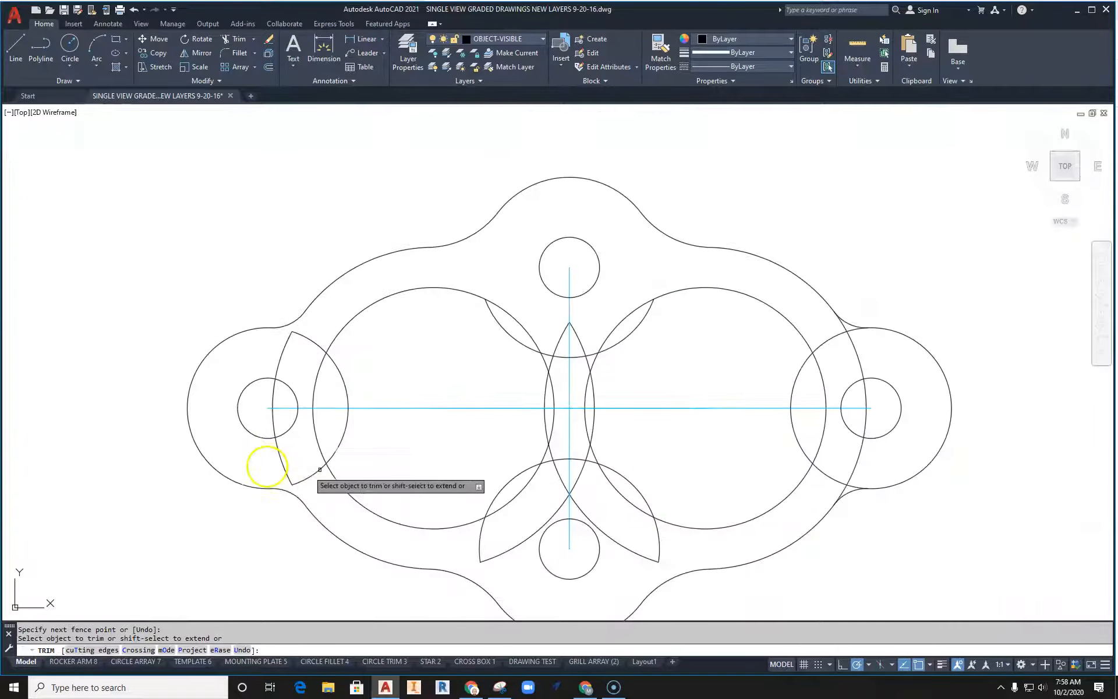
{"action": "key", "text": "Escape"}
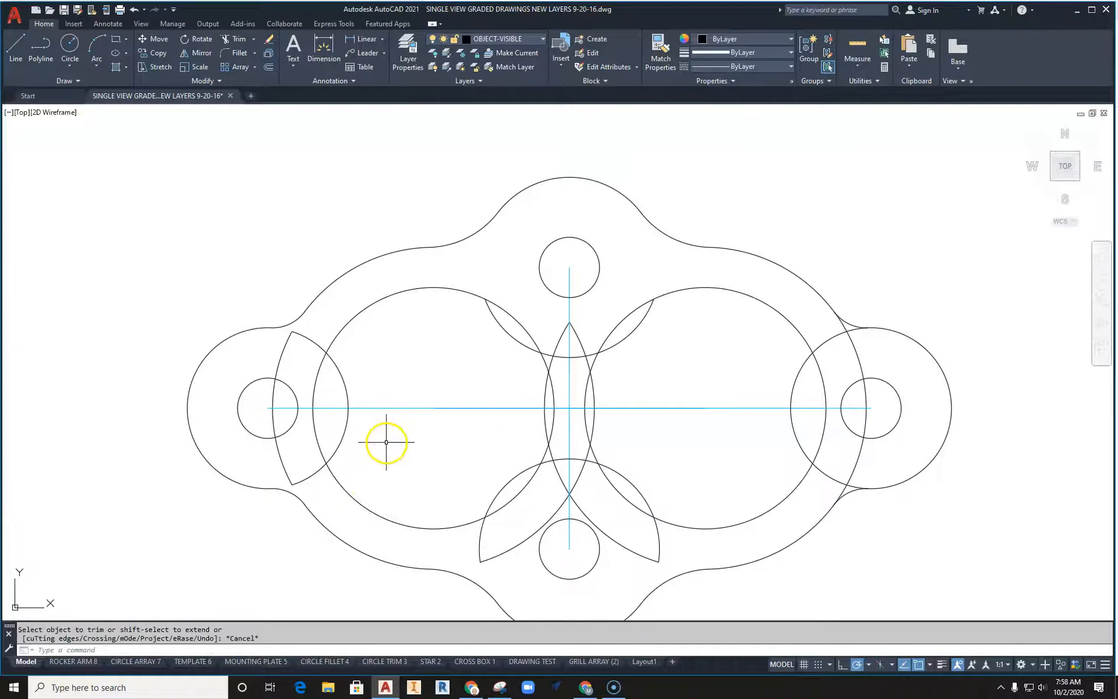
Delete the two leftover arcs crossing inside the far left lobe
{"action": "scroll", "coordinate": [294, 317], "scroll_direction": "up", "scroll_amount": 4}
{"action": "left_click", "coordinate": [294, 304]}
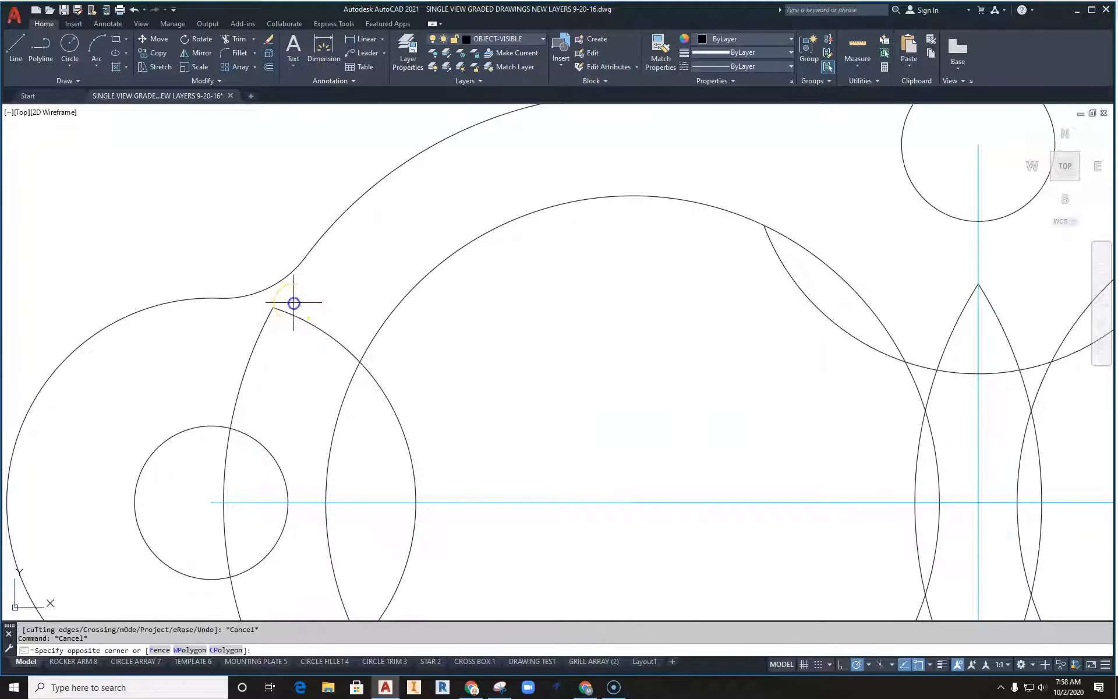
{"action": "left_click", "coordinate": [266, 319]}
{"action": "scroll", "coordinate": [268, 323], "scroll_direction": "down", "scroll_amount": 2}
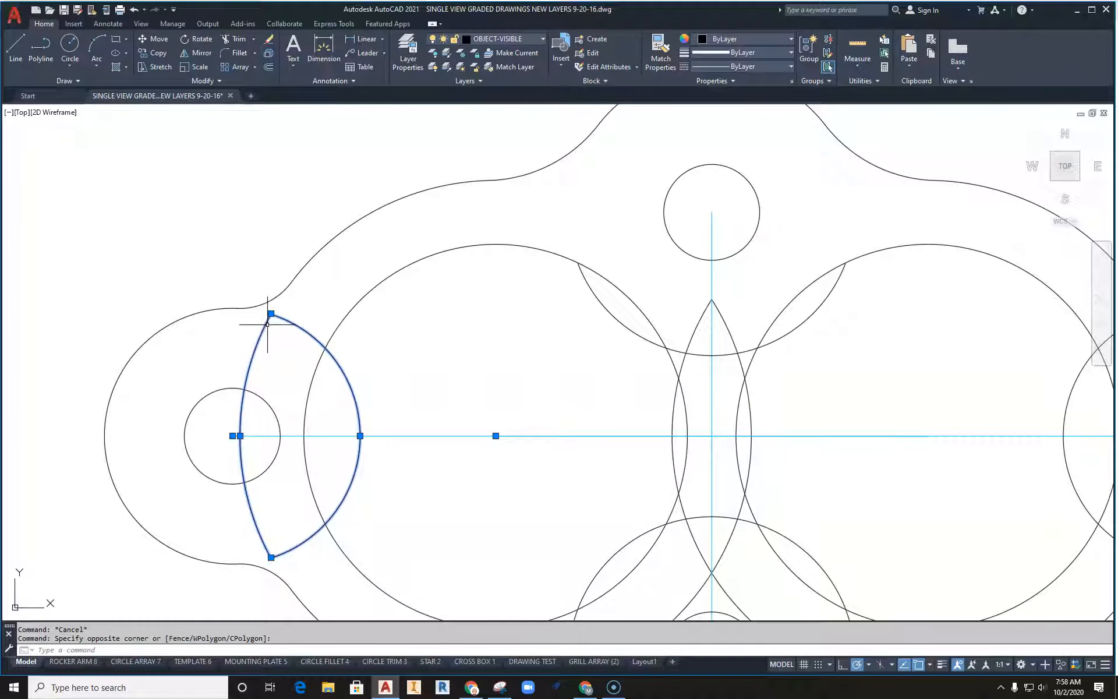
{"action": "key", "text": "Delete"}
{"action": "scroll", "coordinate": [396, 374], "scroll_direction": "down", "scroll_amount": 2}
{"action": "mouse_move", "coordinate": [465, 384]}
{"action": "middle_mouse_down"}
{"action": "mouse_move", "coordinate": [447, 369]}
{"action": "mouse_move", "coordinate": [297, 349]}
{"action": "middle_mouse_up"}
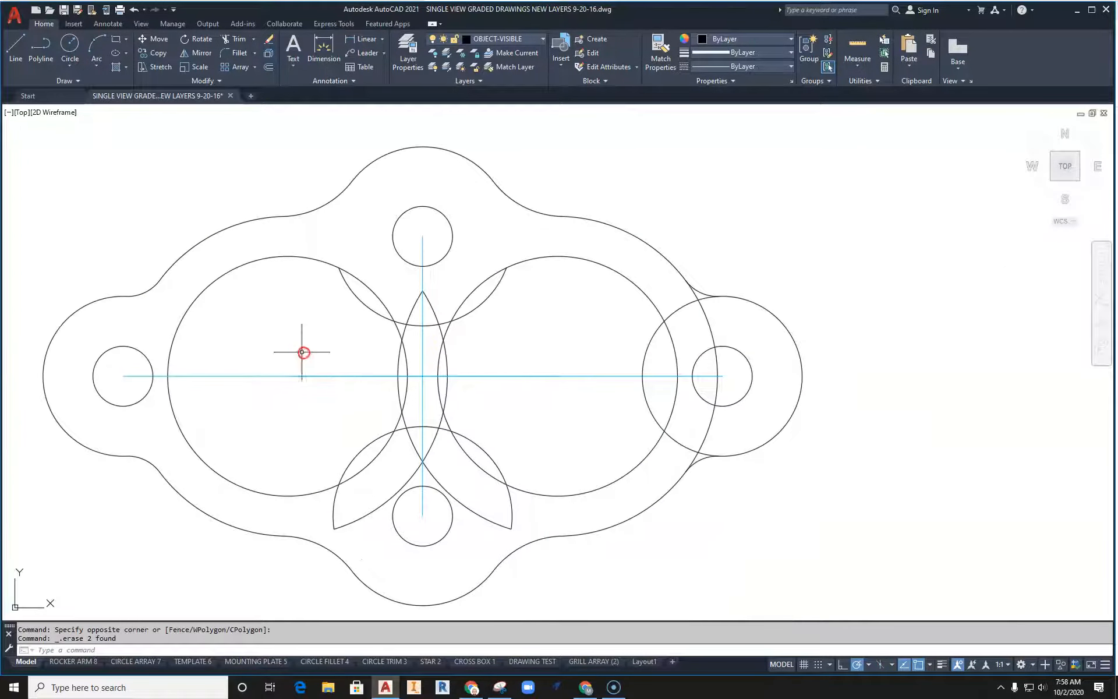
{"action": "middle_click_drag", "start_coordinate": [552, 401], "coordinate": [454, 401]}
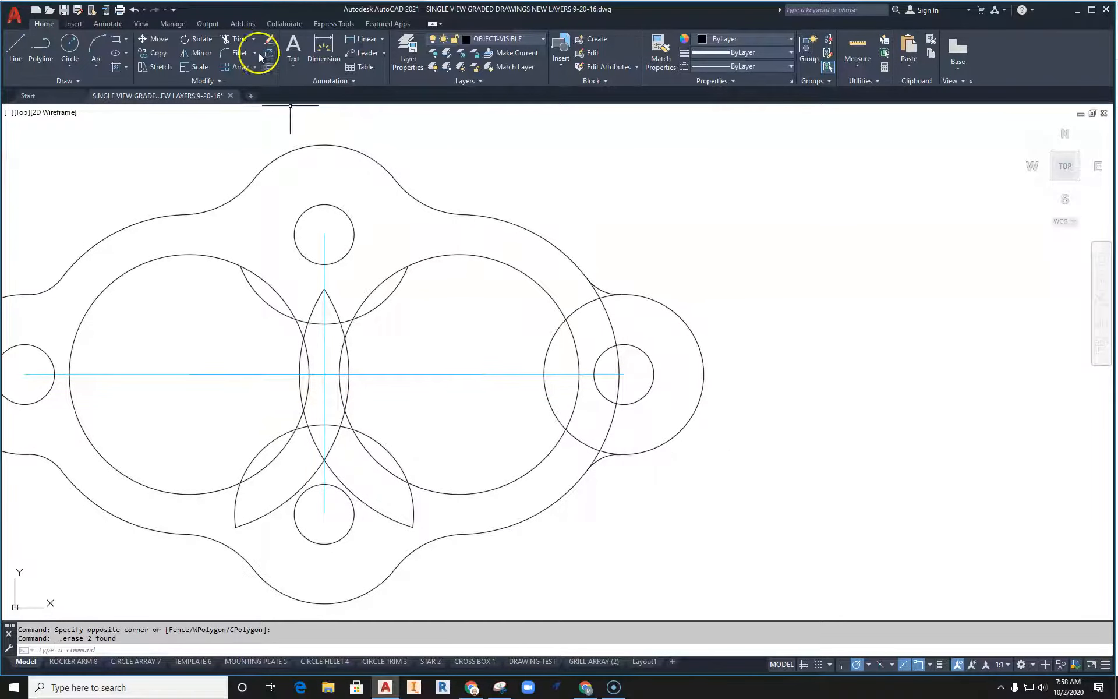
Trim the far right lobe circle and the right-hand large outer circle inside the lobe's upper blend
{"action": "left_click", "coordinate": [240, 40]}
{"action": "scroll", "coordinate": [605, 323], "scroll_direction": "up", "scroll_amount": 6}
{"action": "left_click", "coordinate": [631, 379]}
{"action": "left_click", "coordinate": [554, 348]}
{"action": "left_click", "coordinate": [599, 367]}
{"action": "left_click", "coordinate": [547, 337]}
{"action": "left_click", "coordinate": [610, 366]}
{"action": "key", "text": "Return"}
{"action": "scroll", "coordinate": [568, 361], "scroll_direction": "down", "scroll_amount": 5}
Trim the far right lobe circle and the right-hand large outer circle inside the lobe's lower blend
{"action": "scroll", "coordinate": [576, 387], "scroll_direction": "up", "scroll_amount": 6}
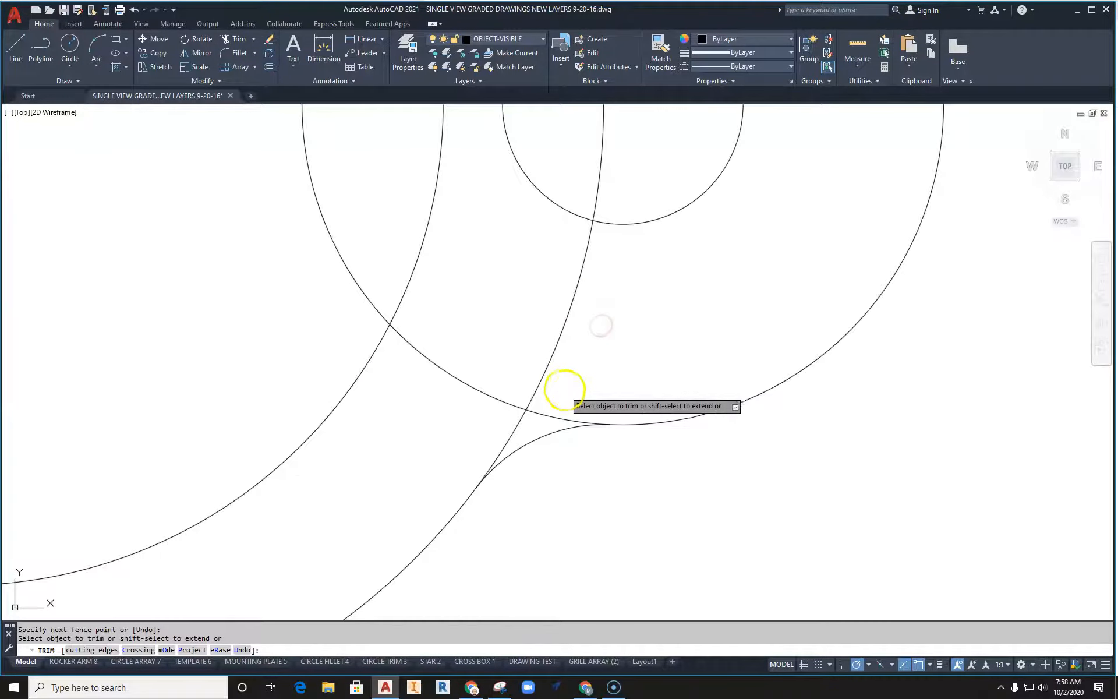
{"action": "mouse_move", "coordinate": [588, 392]}
{"action": "left_mouse_down"}
{"action": "mouse_move", "coordinate": [532, 401]}
{"action": "mouse_move", "coordinate": [517, 424]}
{"action": "mouse_move", "coordinate": [572, 403]}
{"action": "left_mouse_up"}
{"action": "scroll", "coordinate": [569, 393], "scroll_direction": "down", "scroll_amount": 5}
{"action": "middle_click_drag", "start_coordinate": [569, 339], "coordinate": [570, 388]}
{"action": "key", "text": "Escape"}
Delete the two leftover arcs near the far right hole and the two crossing arcs that meet right of the lower hole
{"action": "left_click", "coordinate": [580, 365]}
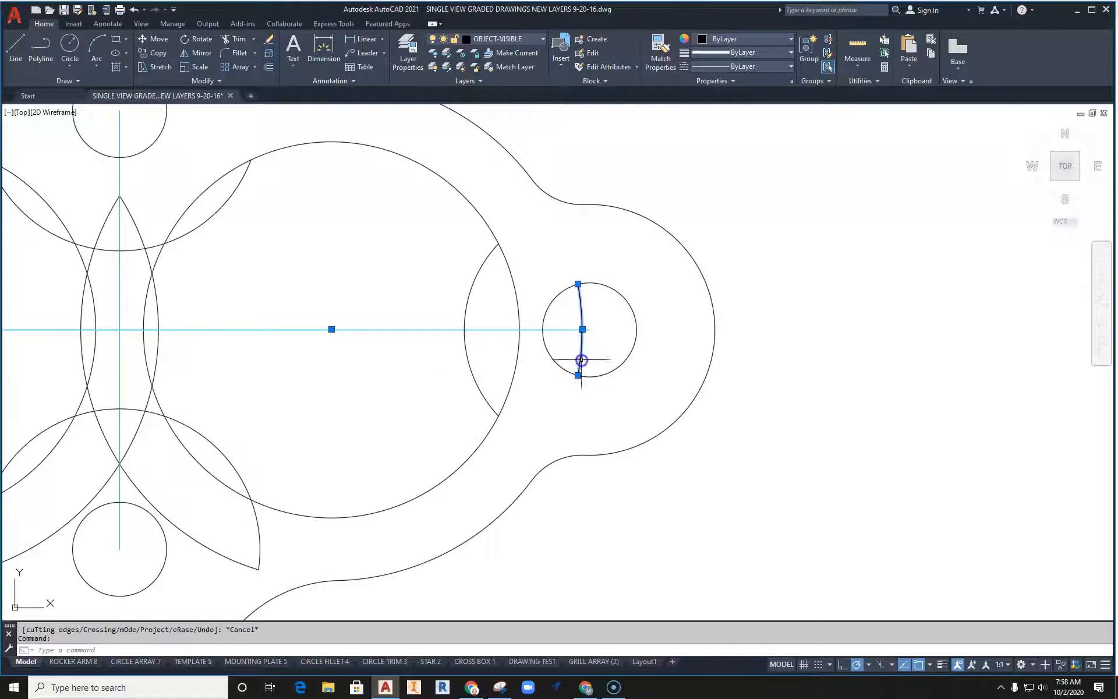
{"action": "left_click", "coordinate": [485, 379]}
{"action": "middle_click_drag", "start_coordinate": [414, 396], "coordinate": [576, 353]}
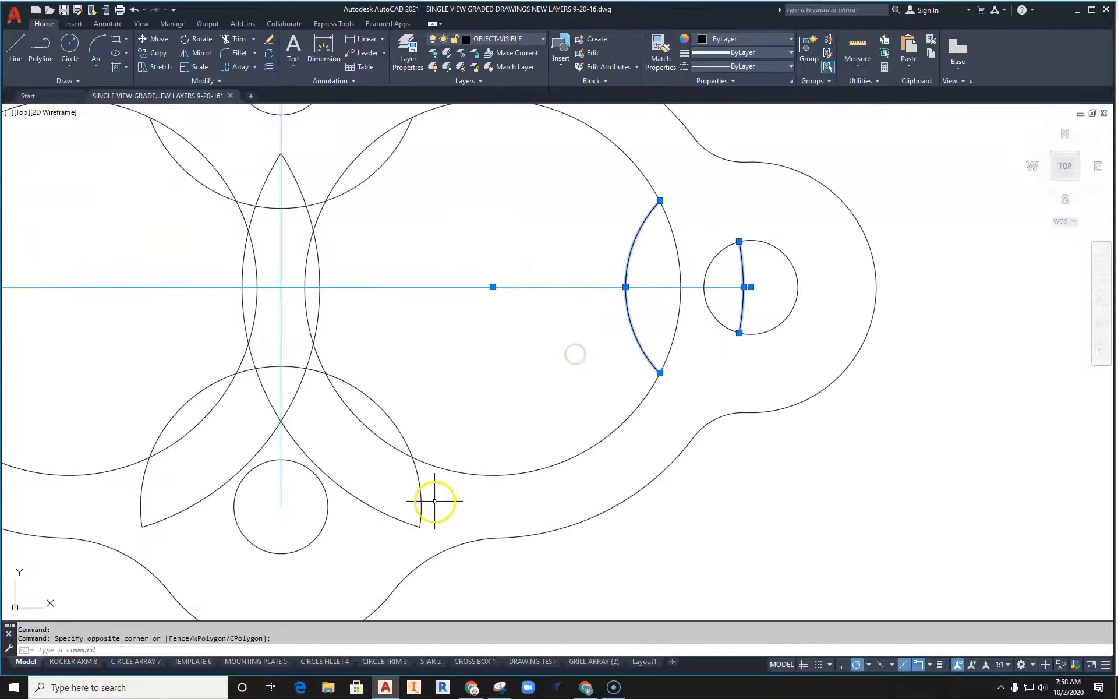
{"action": "left_click", "coordinate": [378, 539]}
{"action": "key", "text": "Delete"}
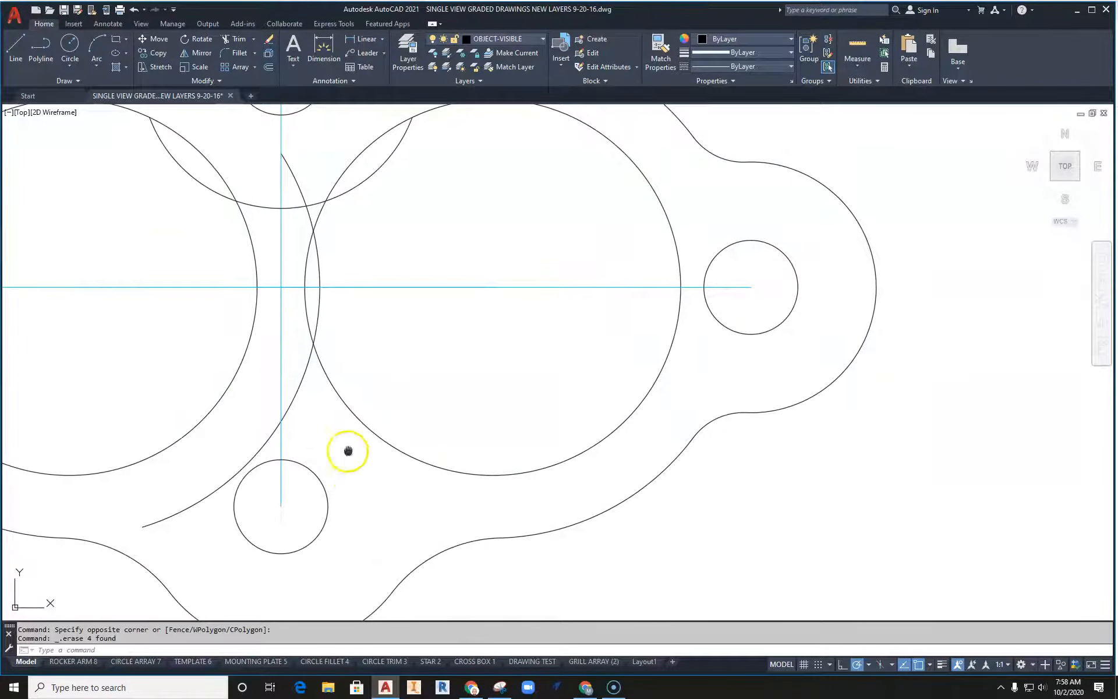
Delete the remaining large-circle arc between the bores and the leftover upper lobe arc
{"action": "middle_click_drag", "start_coordinate": [347, 450], "coordinate": [396, 495]}
{"action": "left_click", "coordinate": [356, 428]}
{"action": "left_click", "coordinate": [344, 428]}
{"action": "key", "text": "Delete"}
{"action": "middle_click_drag", "start_coordinate": [344, 429], "coordinate": [364, 472]}
{"action": "left_click", "coordinate": [437, 294]}
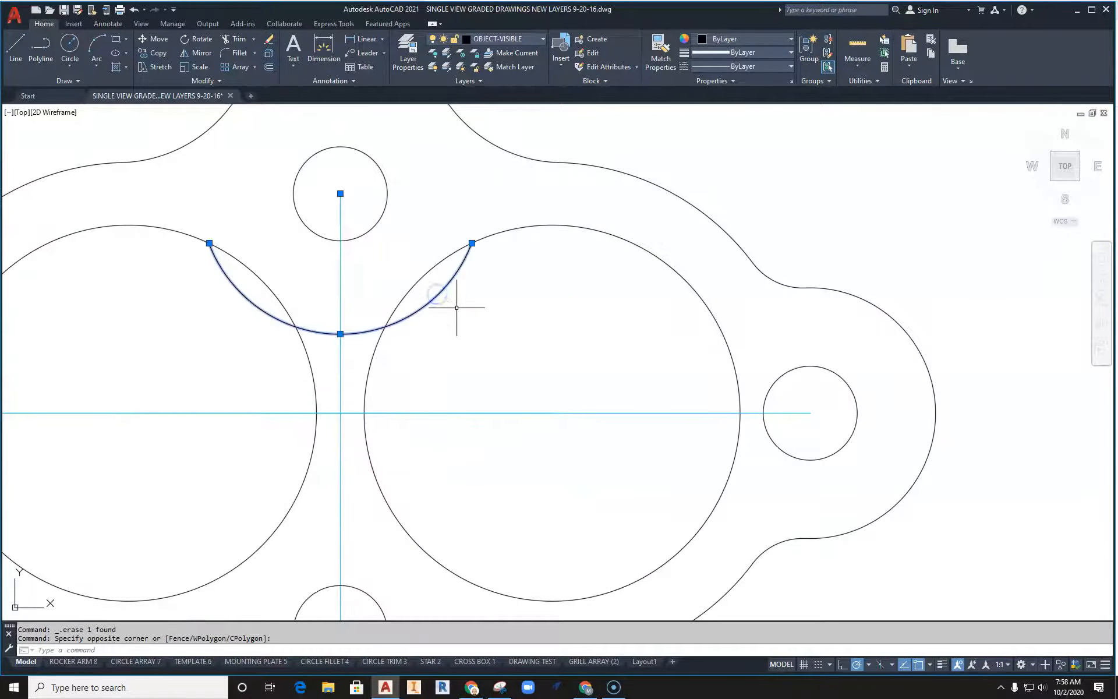
{"action": "key", "text": "Delete"}
Compare the trimmed gasket outline with the dimensioned reference drawing above it
{"action": "scroll", "coordinate": [459, 312], "scroll_direction": "down", "scroll_amount": 4}
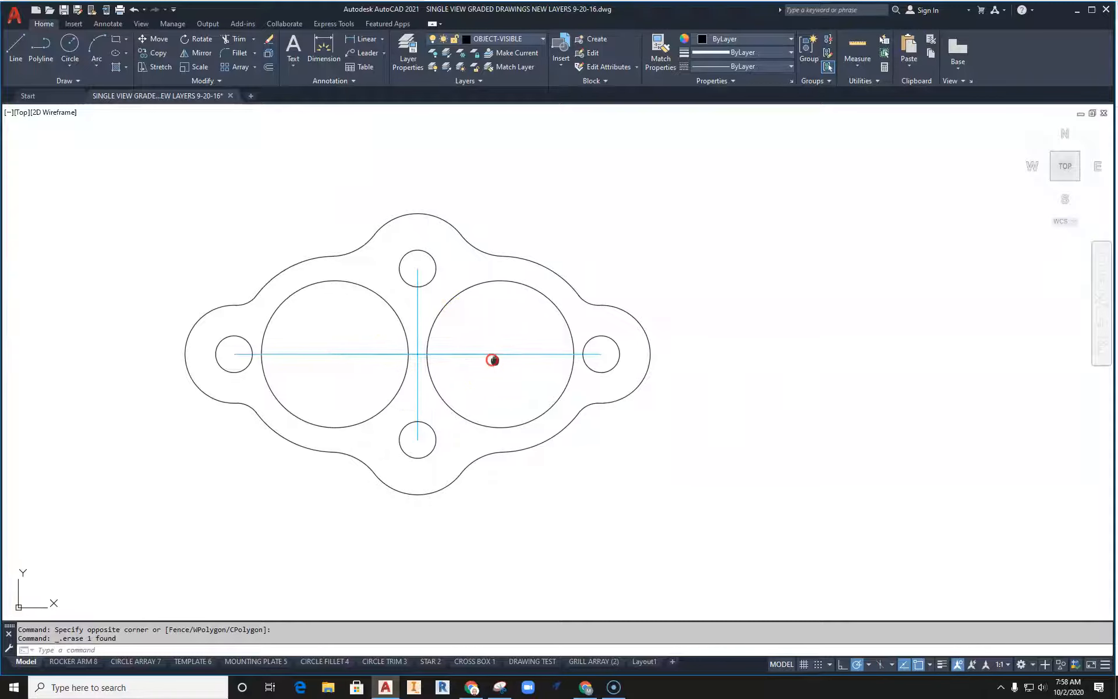
{"action": "middle_click_drag", "start_coordinate": [492, 361], "coordinate": [553, 390]}
{"action": "middle_click_drag", "start_coordinate": [611, 332], "coordinate": [571, 387]}
{"action": "scroll", "coordinate": [544, 344], "scroll_direction": "down", "scroll_amount": 3}
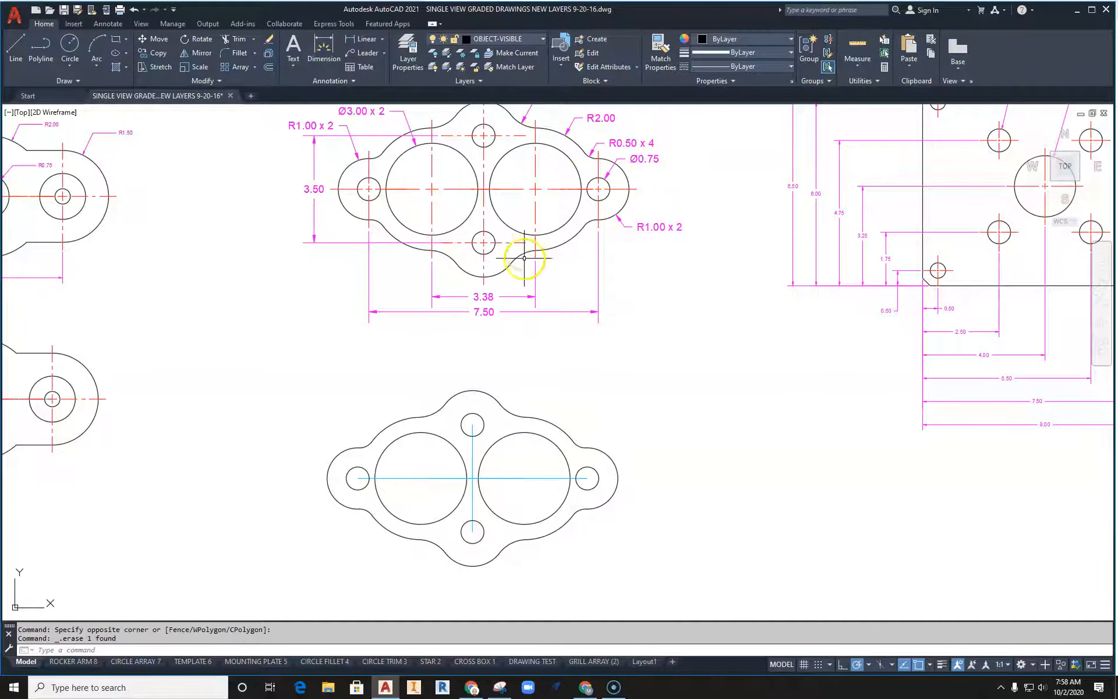
{"action": "middle_click_drag", "start_coordinate": [549, 390], "coordinate": [552, 317]}
{"action": "scroll", "coordinate": [479, 424], "scroll_direction": "up", "scroll_amount": 4}
{"action": "scroll", "coordinate": [462, 376], "scroll_direction": "up", "scroll_amount": 4}
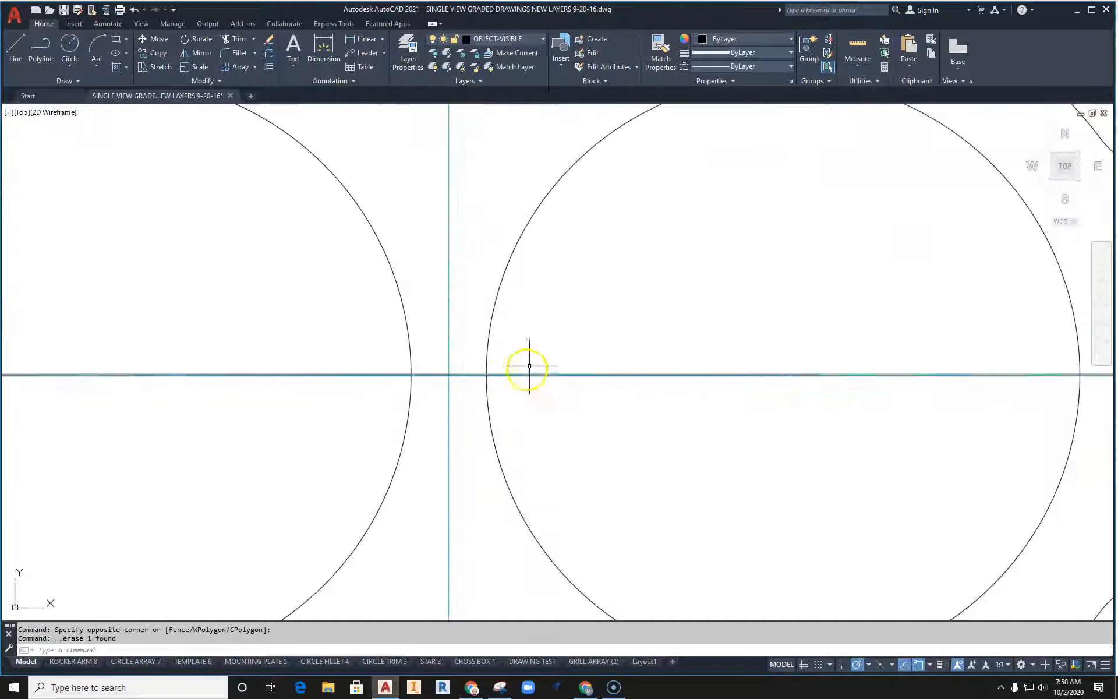
{"action": "left_click", "coordinate": [588, 360]}
{"action": "left_click", "coordinate": [588, 358]}
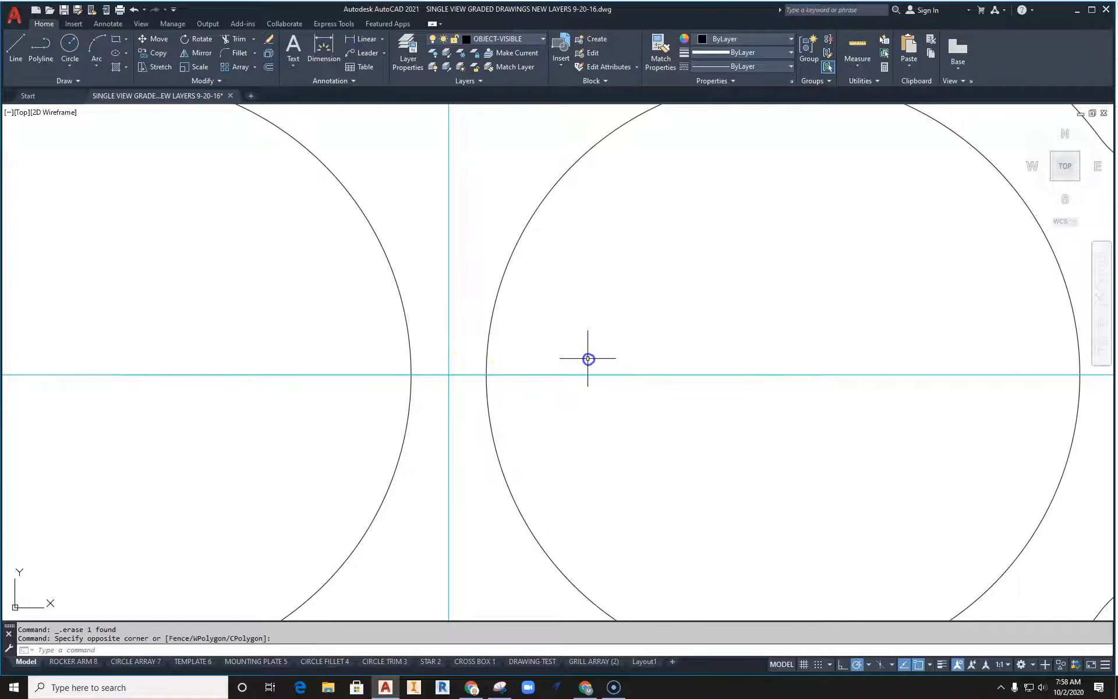
Turn the CONSTRUCTION layer off to check the bare outline, and turn it back on
{"action": "left_click", "coordinate": [501, 38]}
{"action": "left_click", "coordinate": [433, 95]}
{"action": "scroll", "coordinate": [626, 315], "scroll_direction": "down", "scroll_amount": 8}
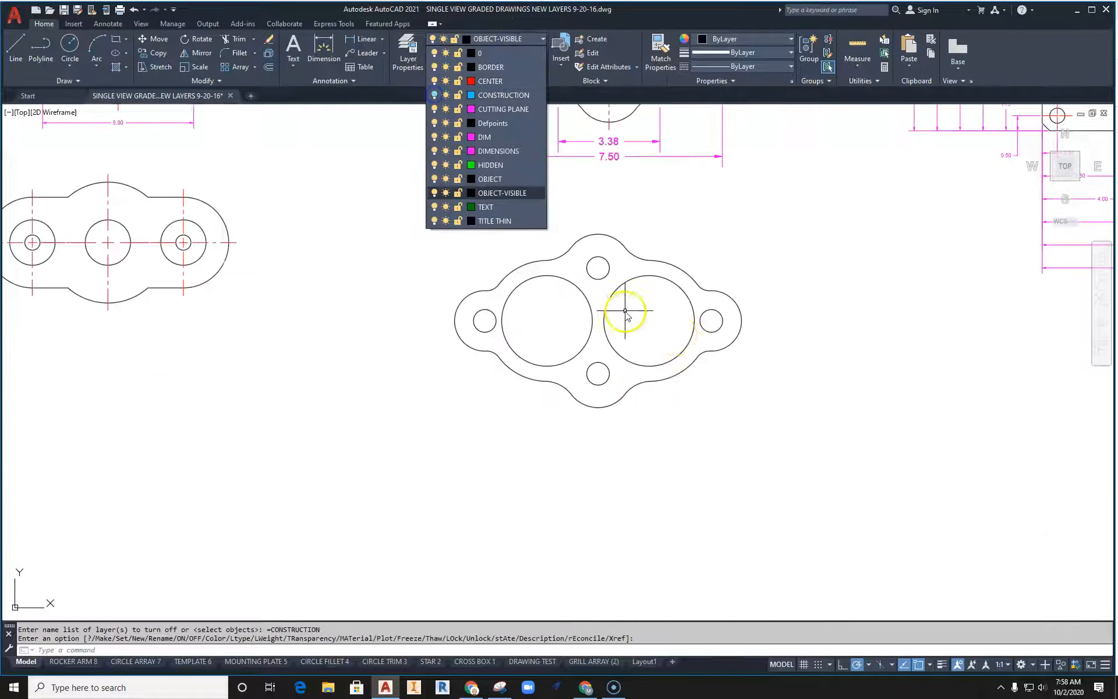
{"action": "scroll", "coordinate": [662, 323], "scroll_direction": "up", "scroll_amount": 4}
{"action": "left_click", "coordinate": [536, 41]}
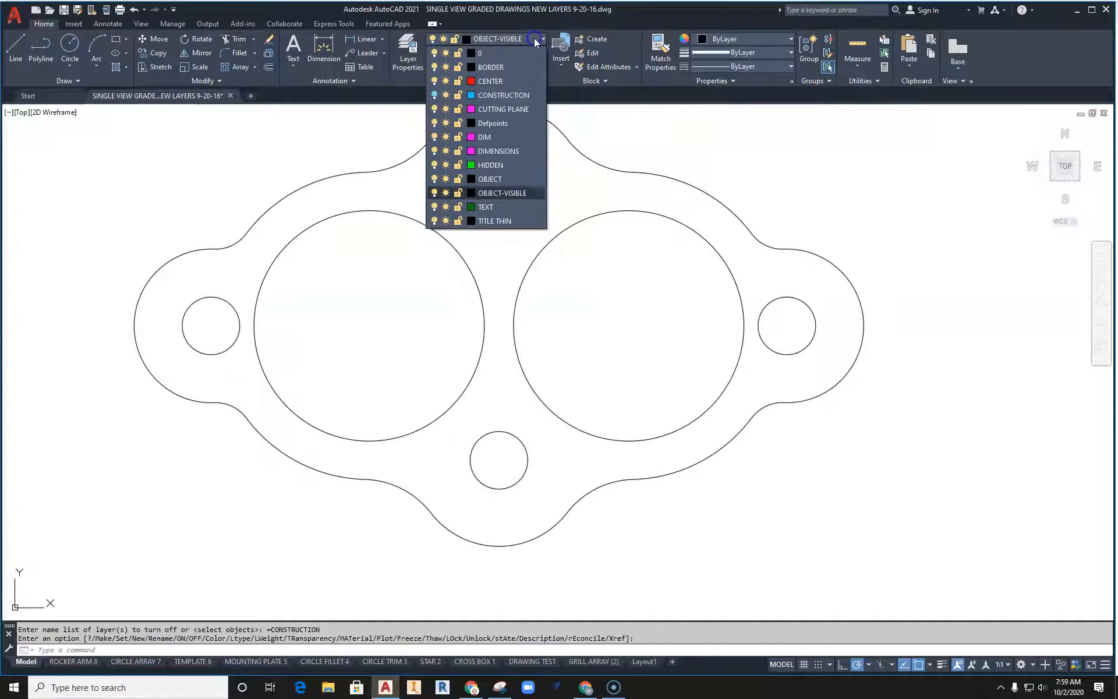
{"action": "left_click", "coordinate": [434, 95]}
Delete the blue horizontal and vertical construction lines crossing the gasket's middle
{"action": "left_click", "coordinate": [515, 335]}
{"action": "left_click", "coordinate": [507, 324]}
{"action": "left_click", "coordinate": [499, 333]}
{"action": "key", "text": "Delete"}
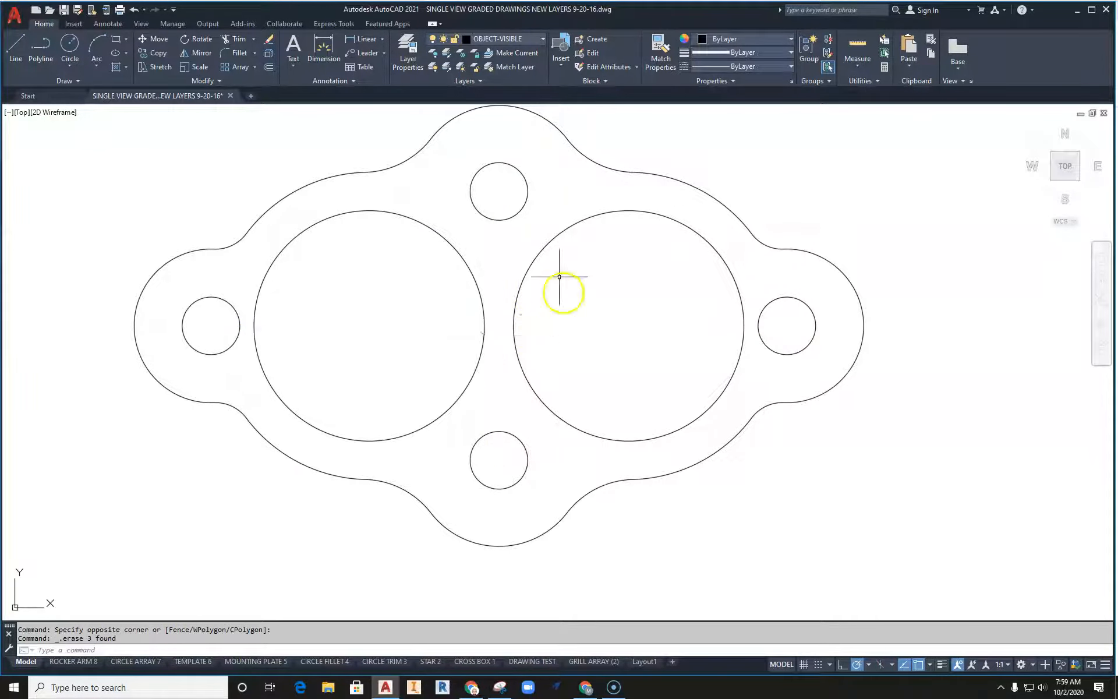
Make CENTER the current layer and add center marks to the upper lobe arc, far right lobe arc and right-hand large outer arc
{"action": "left_click", "coordinate": [518, 37]}
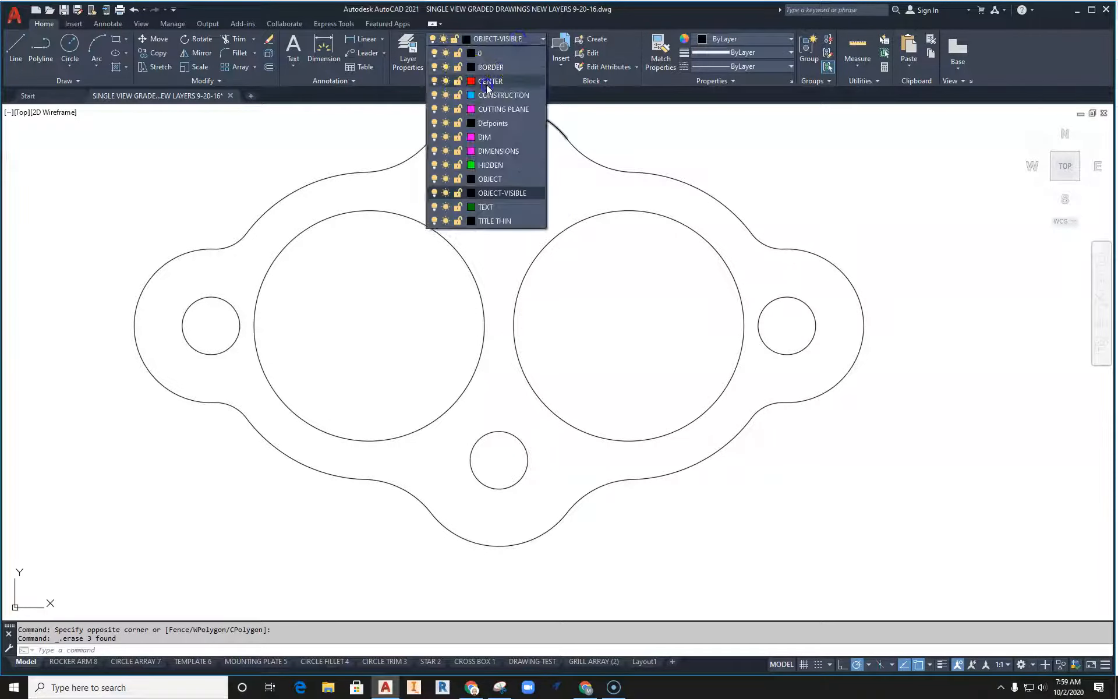
{"action": "left_click", "coordinate": [472, 71]}
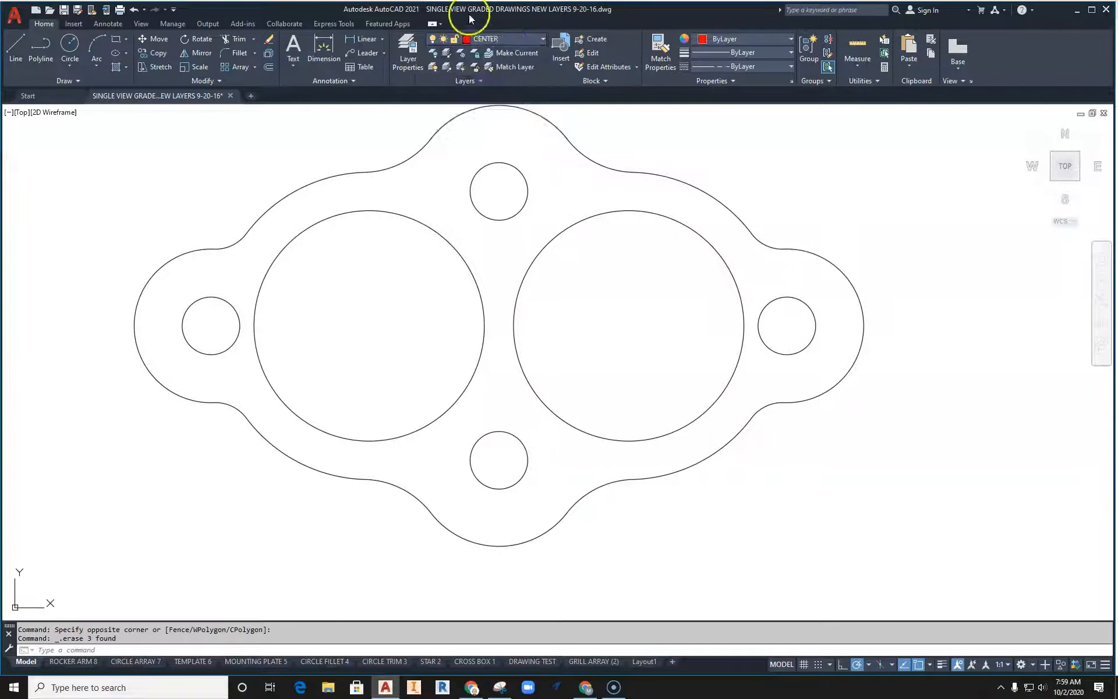
{"action": "left_click", "coordinate": [108, 25]}
{"action": "scroll", "coordinate": [352, 146], "scroll_direction": "down", "scroll_amount": 2}
{"action": "middle_click_drag", "start_coordinate": [316, 200], "coordinate": [317, 239]}
{"action": "scroll", "coordinate": [327, 229], "scroll_direction": "up", "scroll_amount": 2}
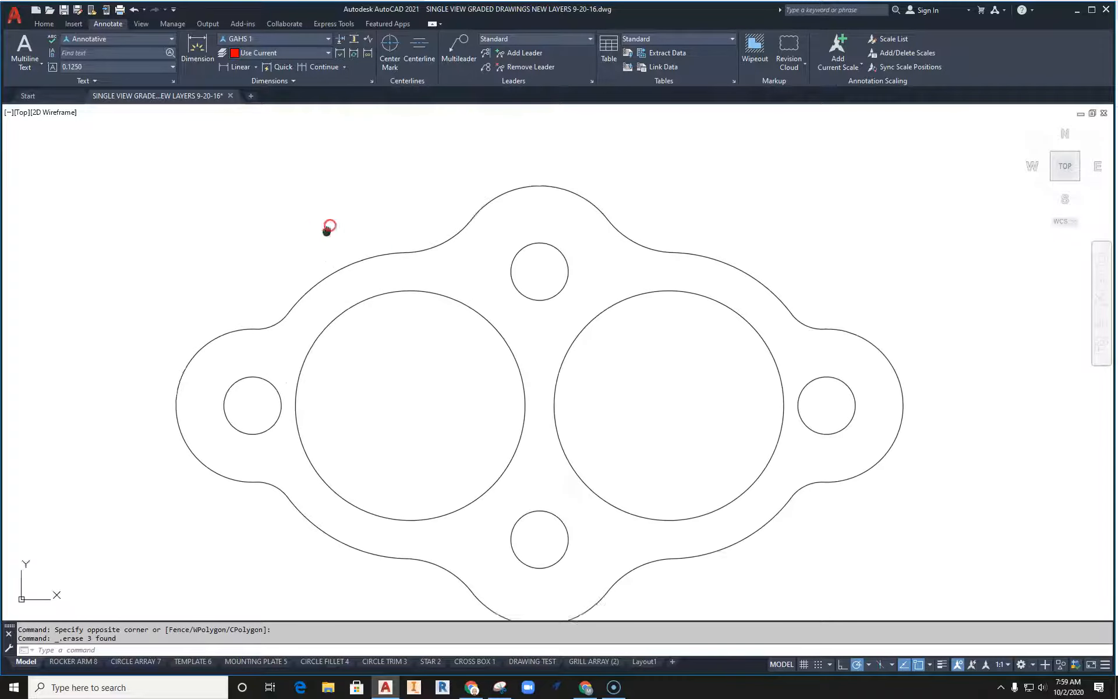
{"action": "left_click", "coordinate": [391, 59]}
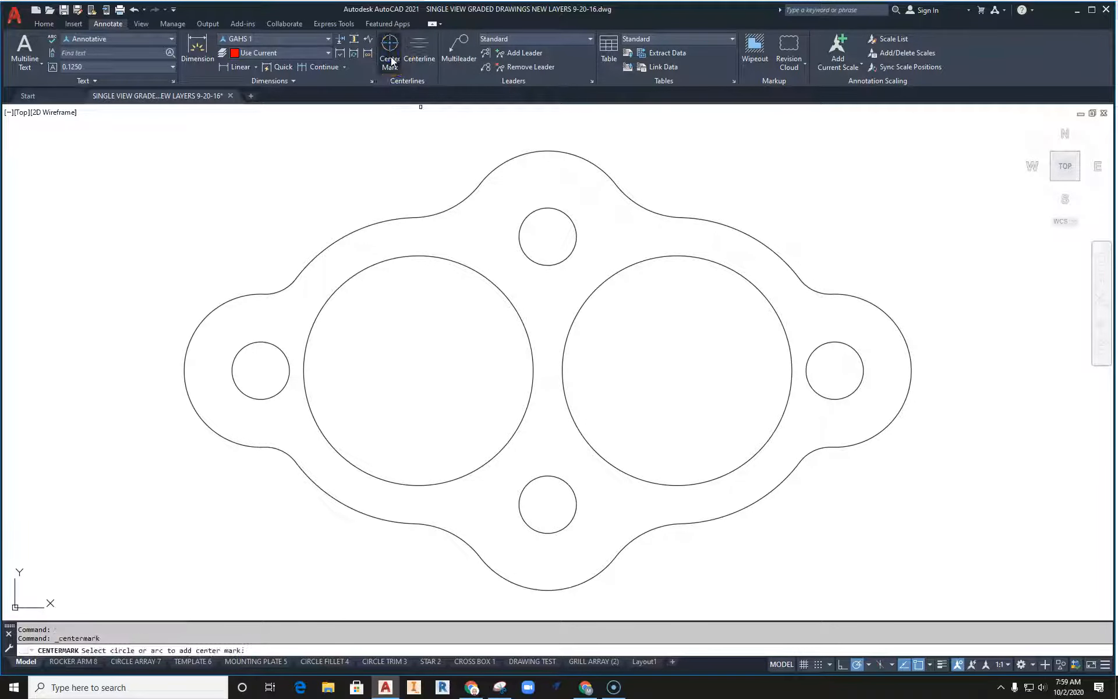
{"action": "left_click", "coordinate": [557, 151]}
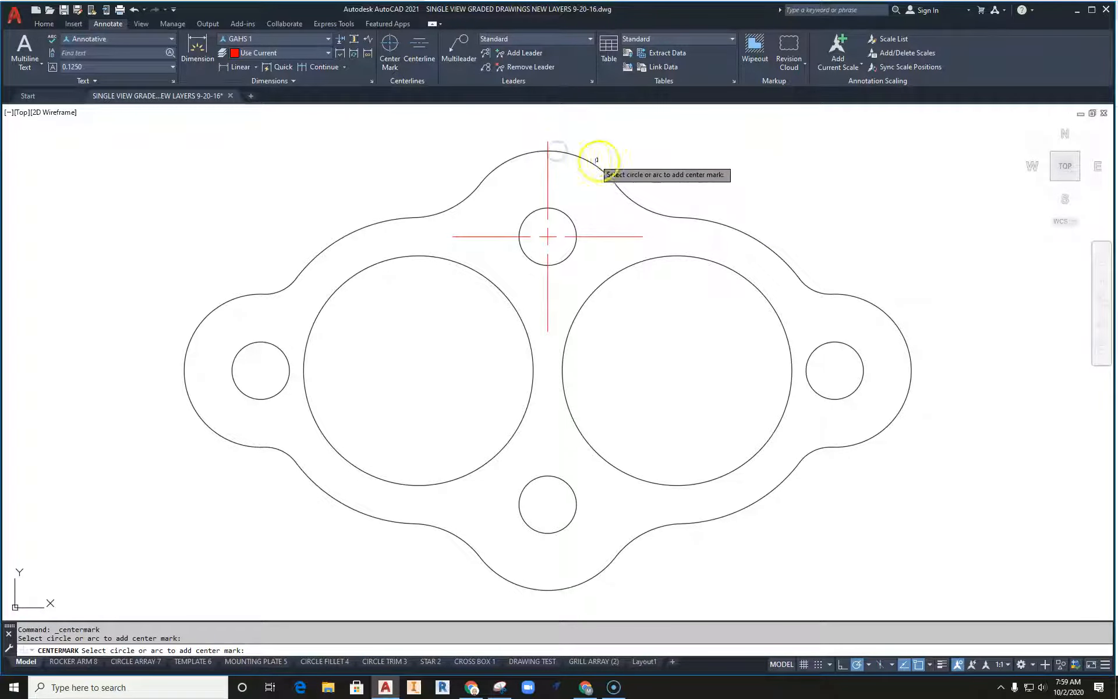
{"action": "left_click", "coordinate": [862, 299]}
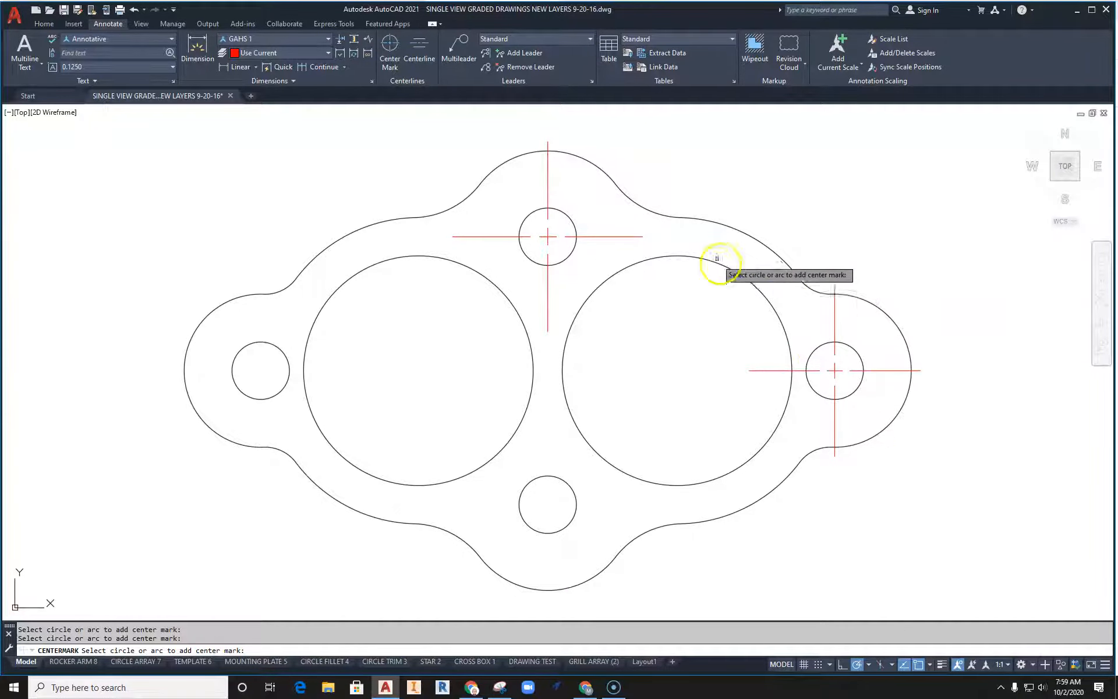
{"action": "left_click", "coordinate": [732, 229]}
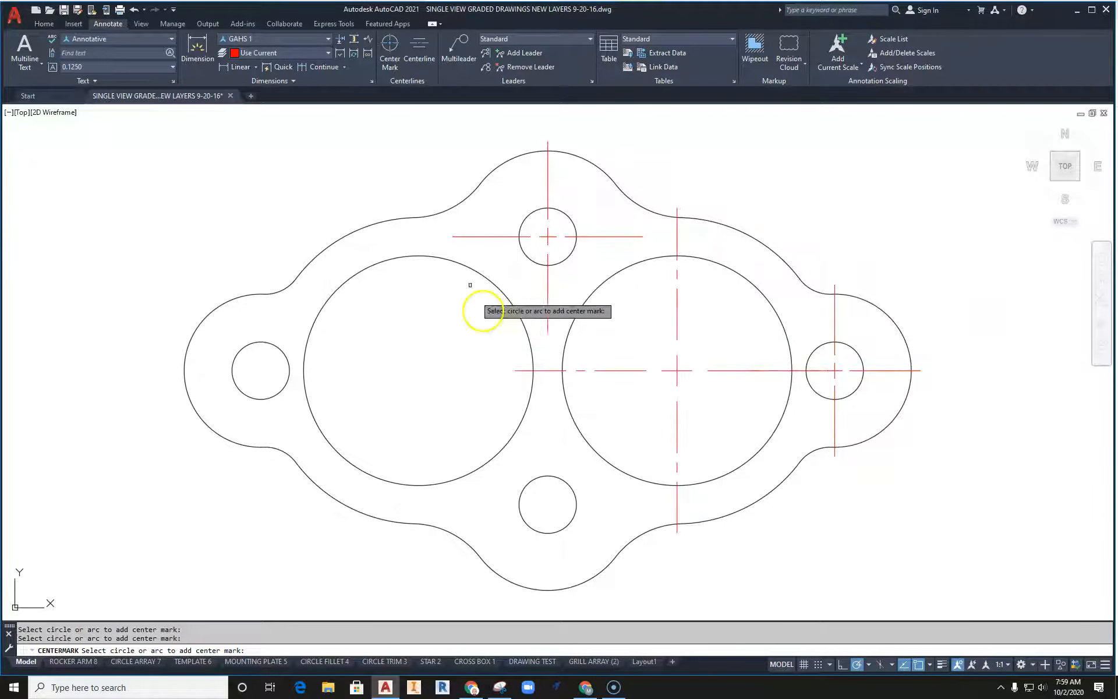
{"action": "left_click", "coordinate": [454, 263]}
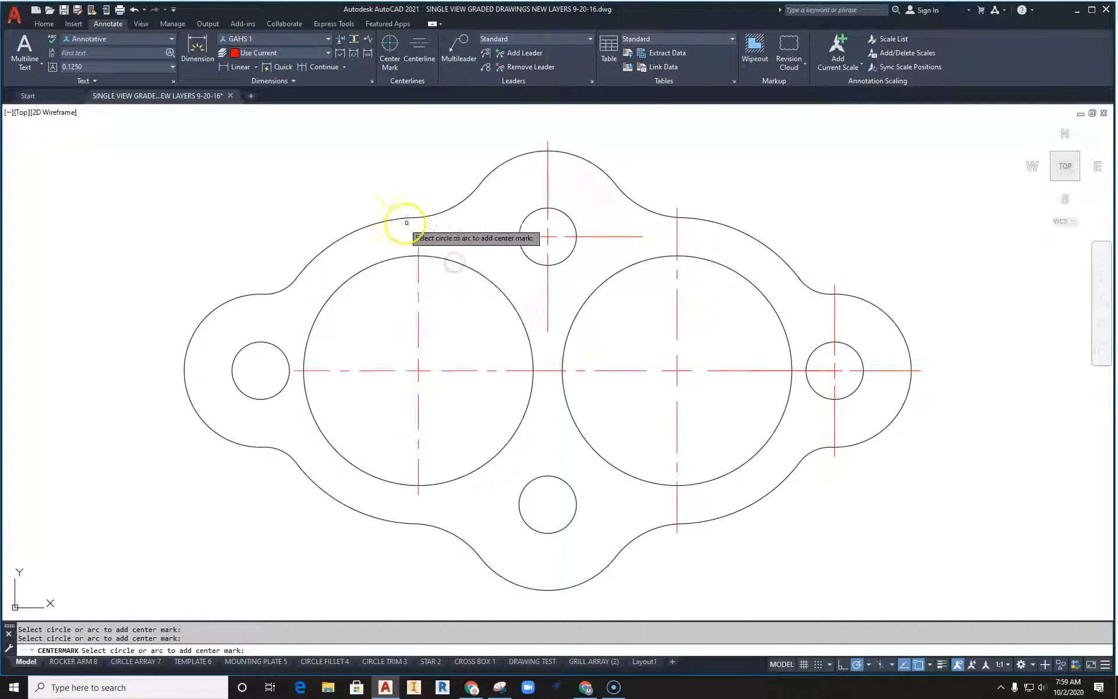
{"action": "key", "text": "Escape"}
{"action": "left_click", "coordinate": [452, 334]}
{"action": "left_click", "coordinate": [412, 394]}
{"action": "key", "text": "Delete"}
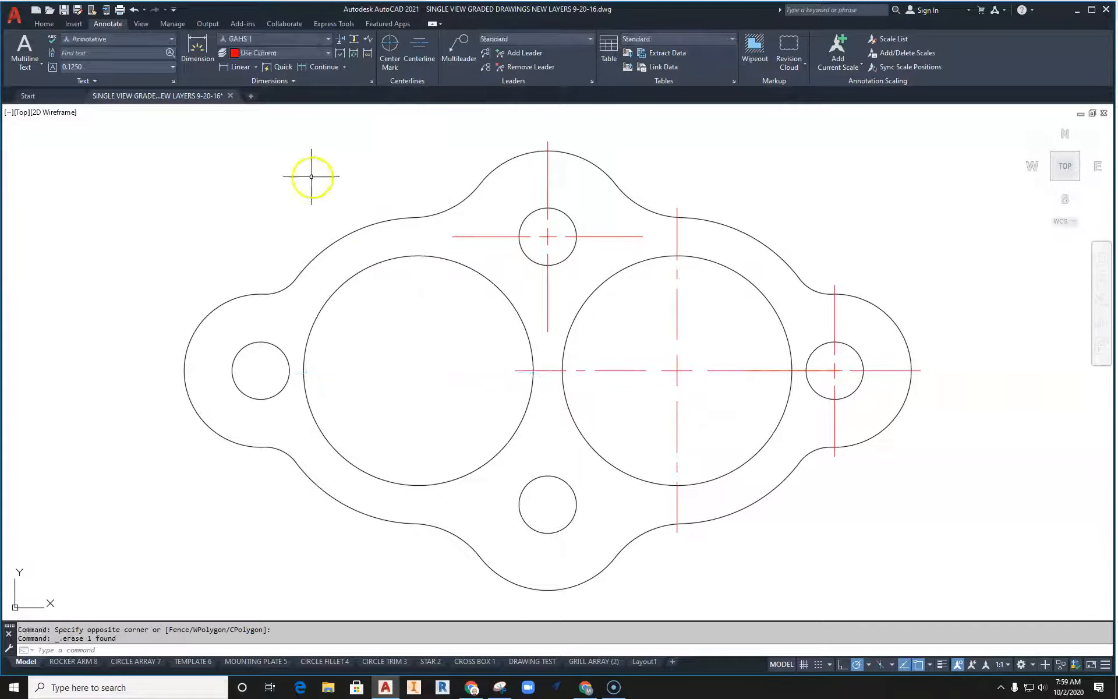
Add center marks to the left-hand large outer arc, the far left lobe arc and the lower lobe arc
{"action": "right_click", "coordinate": [318, 164]}
{"action": "left_click", "coordinate": [321, 165]}
{"action": "left_click", "coordinate": [375, 225]}
{"action": "left_click", "coordinate": [225, 303]}
{"action": "left_click", "coordinate": [513, 586]}
{"action": "key", "text": "Escape"}
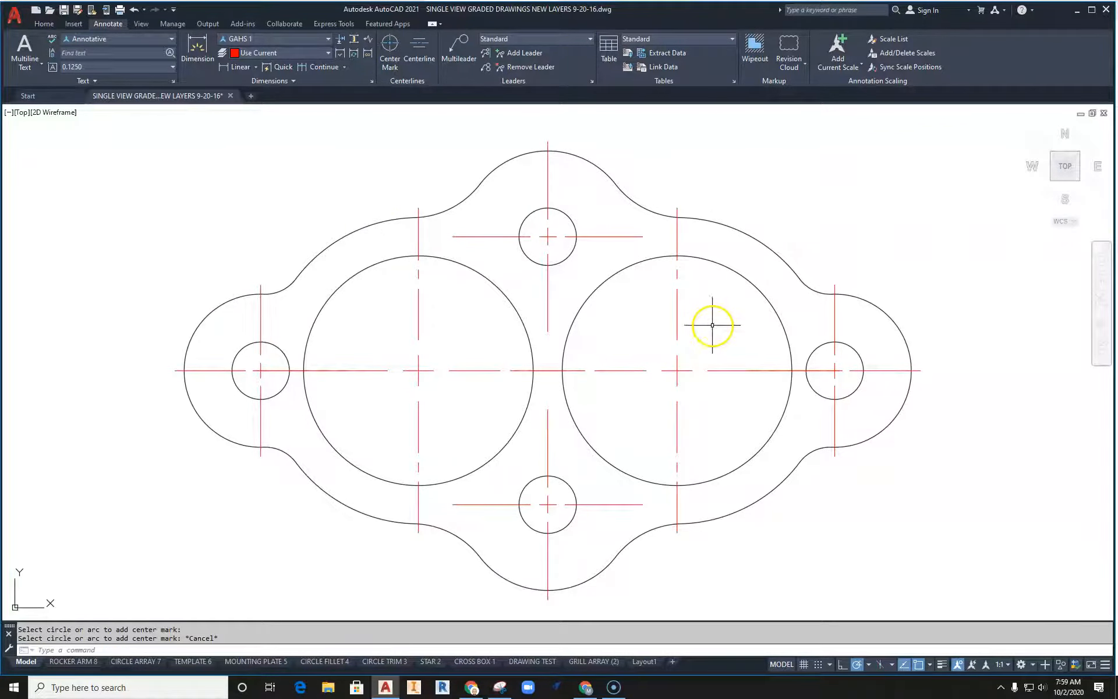
{"action": "middle_click_drag", "start_coordinate": [712, 325], "coordinate": [680, 324]}
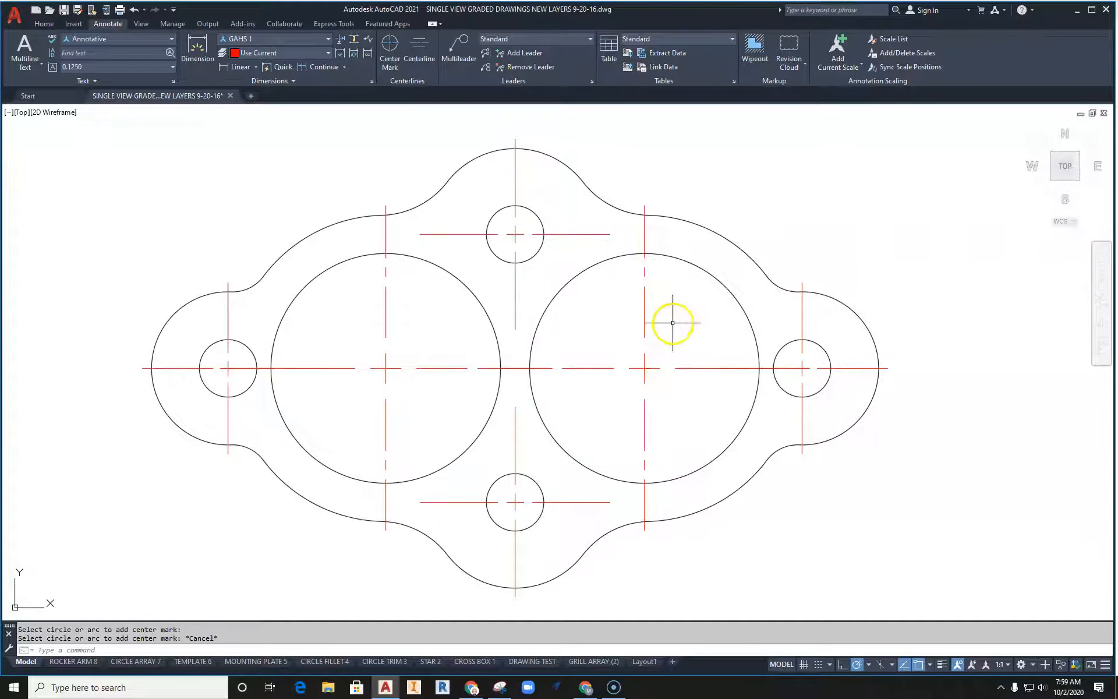
{"action": "left_click", "coordinate": [643, 377]}
{"action": "left_click", "coordinate": [531, 234]}
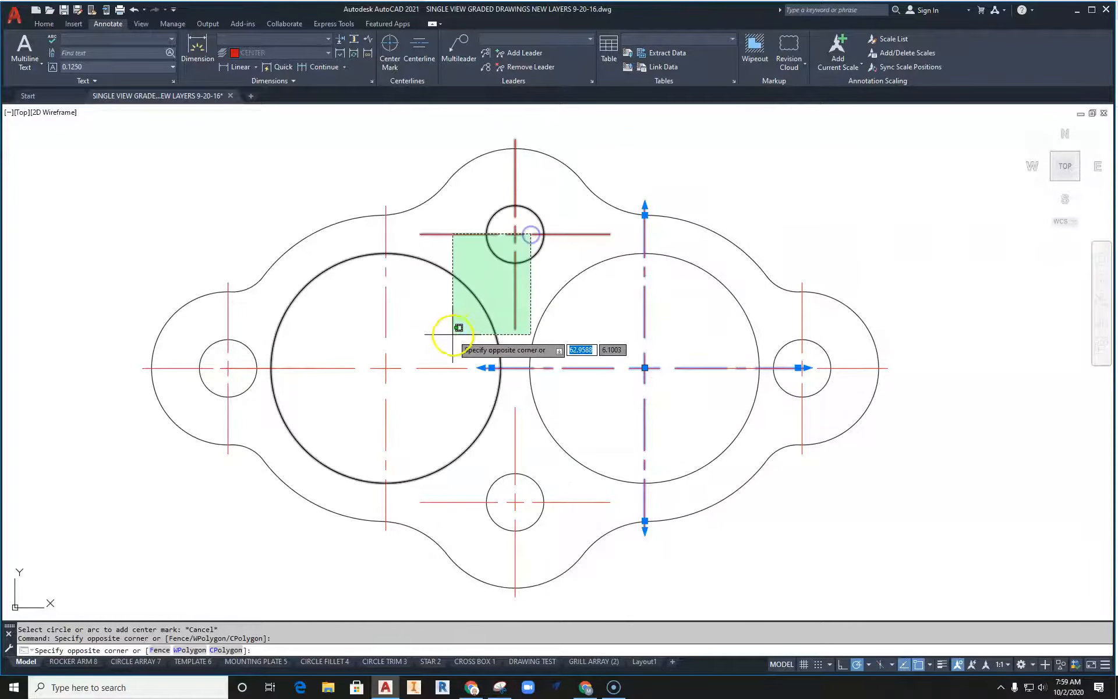
{"action": "left_click", "coordinate": [452, 336]}
{"action": "key", "text": "Escape"}
{"action": "key", "text": "Escape"}
Set the left extension of all six center marks to 0.25 in their properties
{"action": "left_click", "coordinate": [531, 234]}
{"action": "left_click", "coordinate": [419, 330]}
{"action": "left_click", "coordinate": [368, 384]}
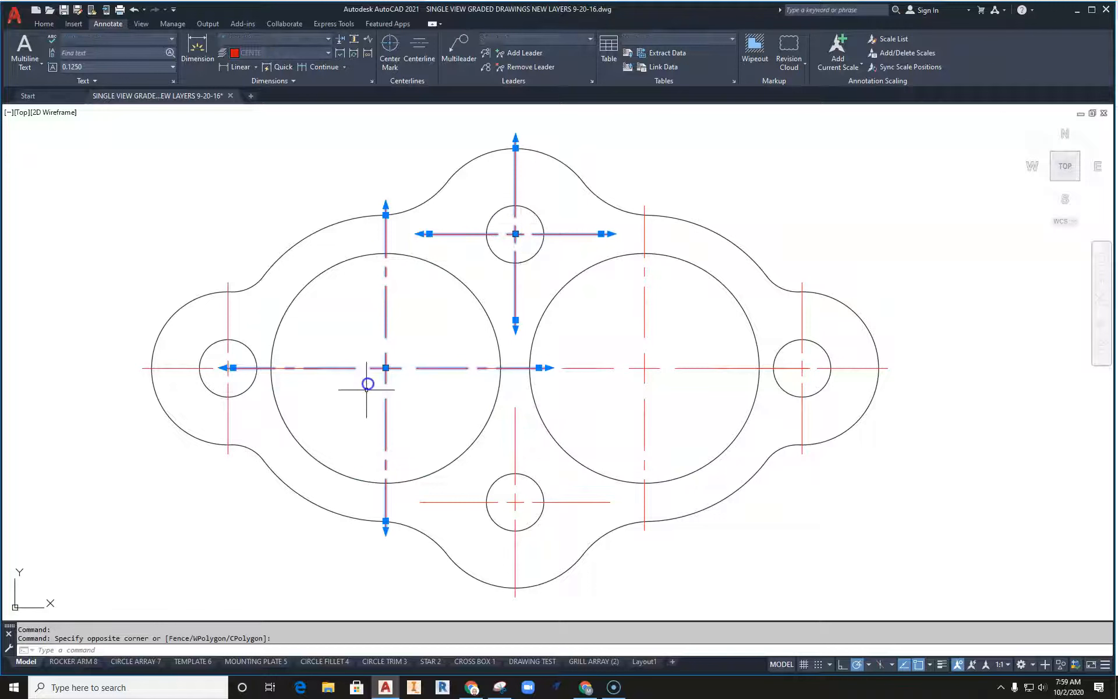
{"action": "left_click", "coordinate": [527, 499]}
{"action": "left_click", "coordinate": [511, 507]}
{"action": "left_click", "coordinate": [657, 349]}
{"action": "left_click", "coordinate": [633, 383]}
{"action": "left_click", "coordinate": [854, 376]}
{"action": "left_click", "coordinate": [798, 312]}
{"action": "left_click", "coordinate": [248, 303]}
{"action": "left_click", "coordinate": [221, 315]}
{"action": "scroll", "coordinate": [371, 182], "scroll_direction": "up", "scroll_amount": 4}
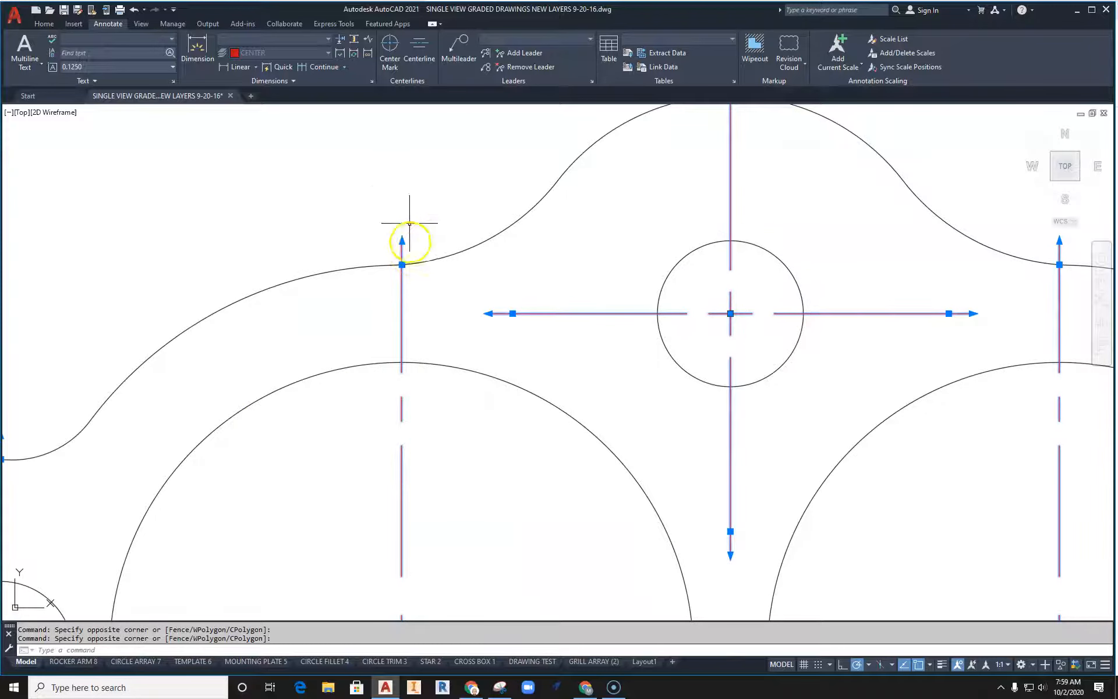
{"action": "scroll", "coordinate": [409, 223], "scroll_direction": "down", "scroll_amount": 2}
{"action": "scroll", "coordinate": [409, 252], "scroll_direction": "down", "scroll_amount": 4}
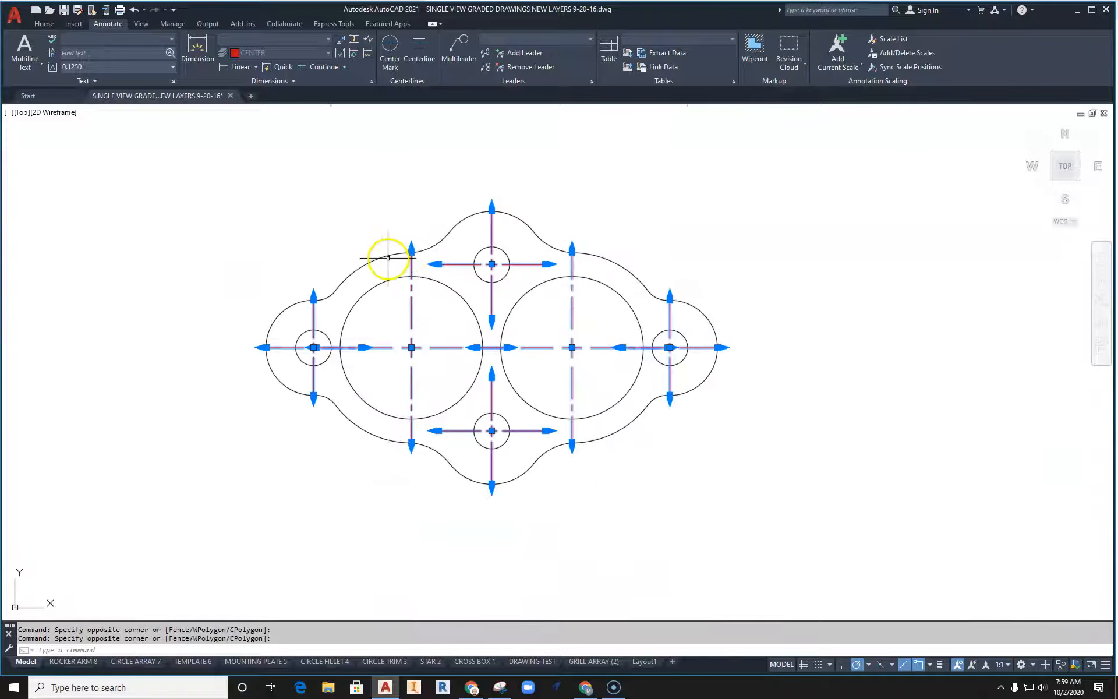
{"action": "right_click", "coordinate": [408, 349]}
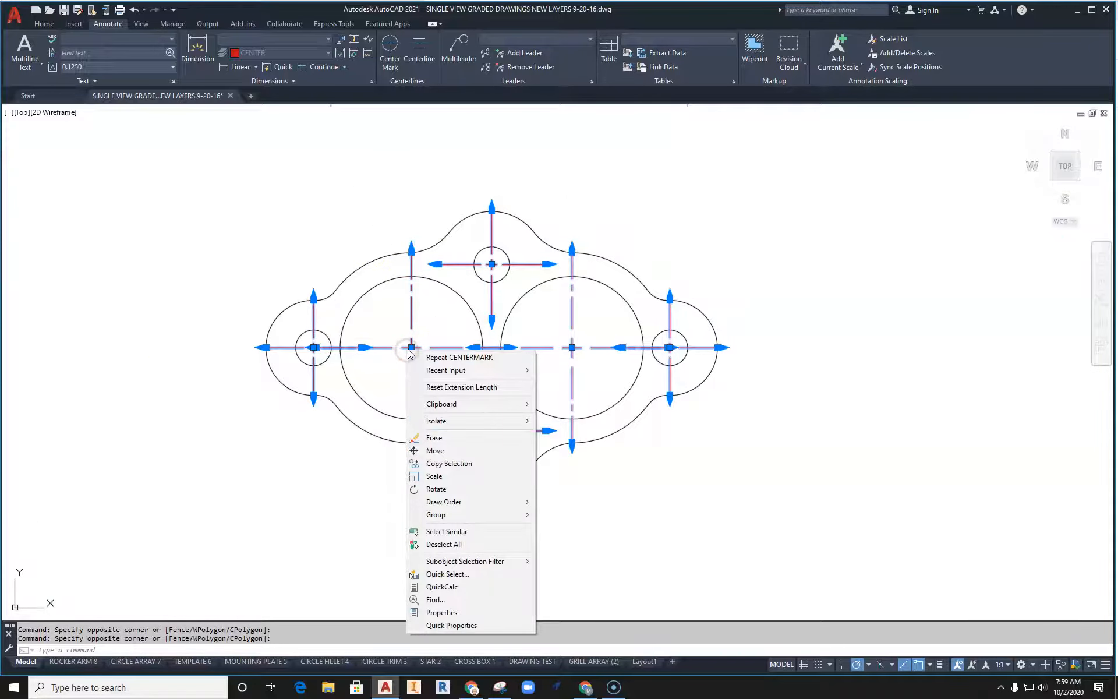
{"action": "left_click", "coordinate": [470, 612]}
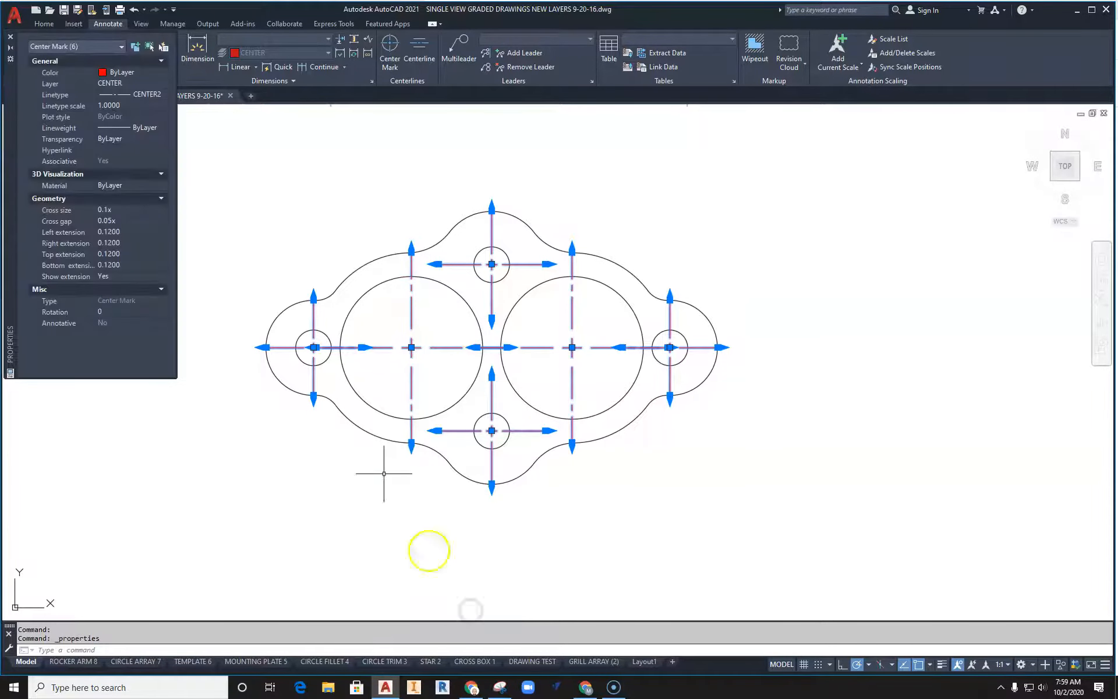
{"action": "left_click", "coordinate": [104, 233]}
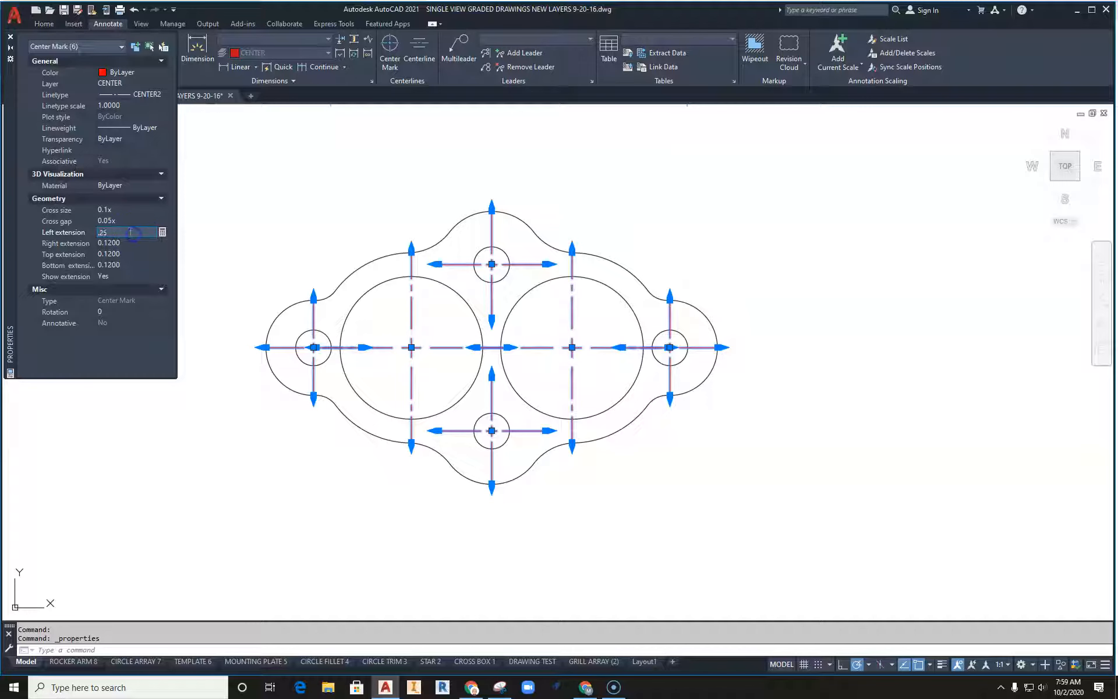
Set the right, top and bottom extensions of the six center marks to 0.25, and close the properties
{"action": "left_click", "coordinate": [130, 244]}
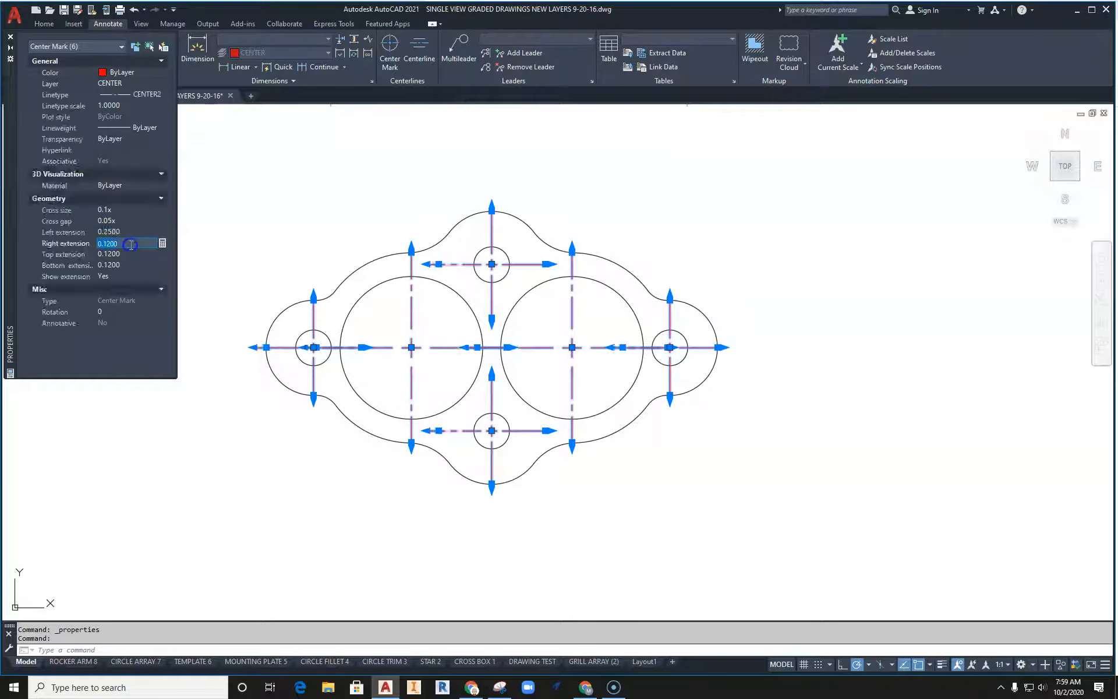
{"action": "left_click", "coordinate": [134, 254]}
{"action": "type", "text": ".25"}
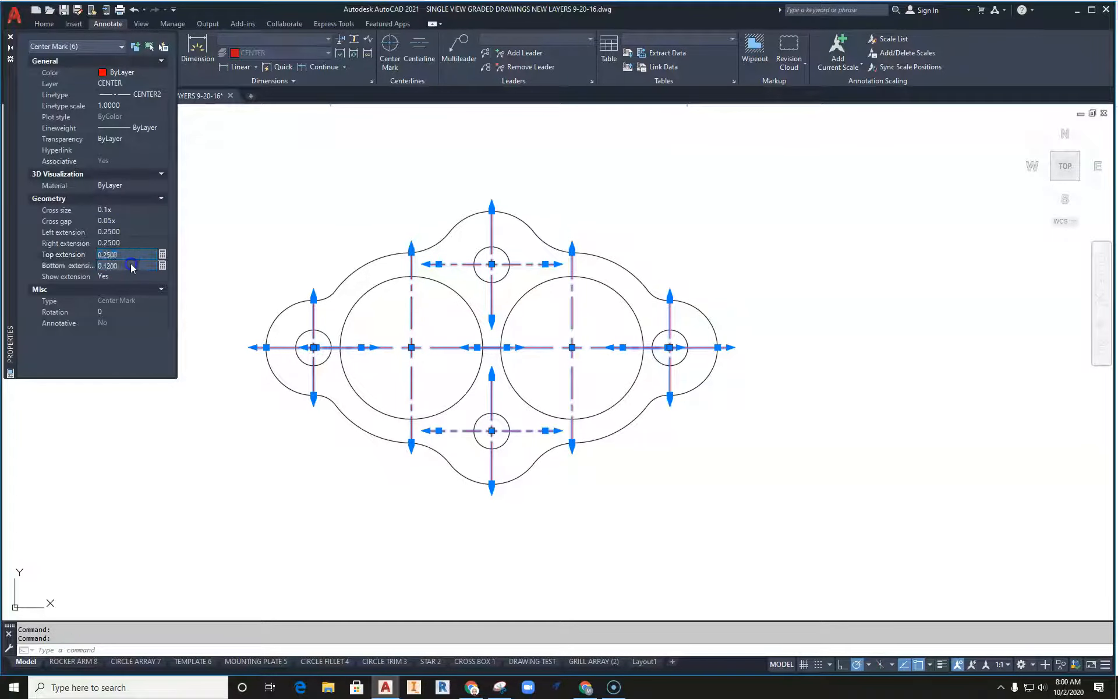
{"action": "type", "text": ".25"}
{"action": "left_click", "coordinate": [132, 256]}
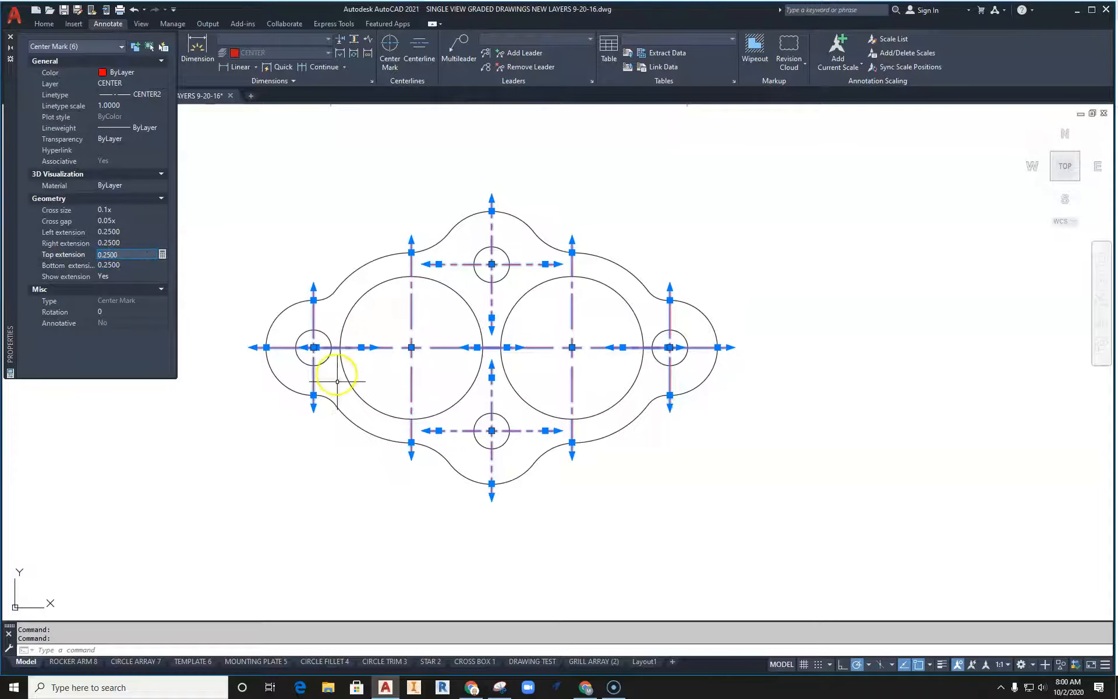
{"action": "left_click", "coordinate": [10, 37]}
{"action": "key", "text": "Escape"}
{"action": "scroll", "coordinate": [487, 250], "scroll_direction": "up", "scroll_amount": 5}
{"action": "scroll", "coordinate": [532, 235], "scroll_direction": "down", "scroll_amount": 4}
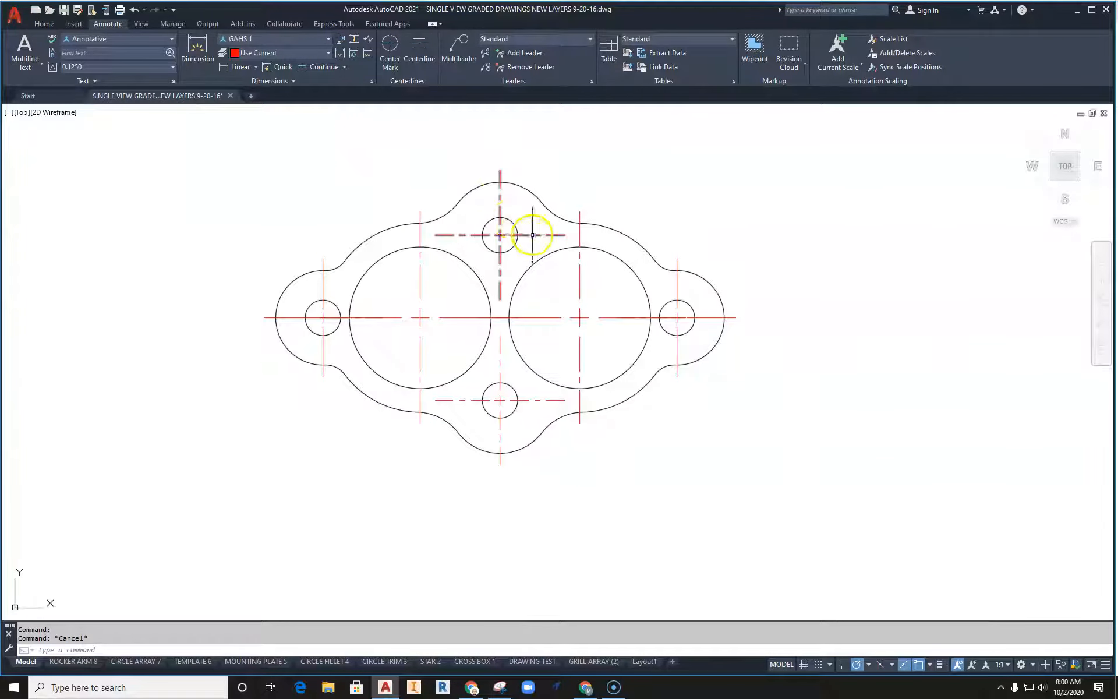
{"action": "middle_click_drag", "start_coordinate": [533, 235], "coordinate": [527, 256]}
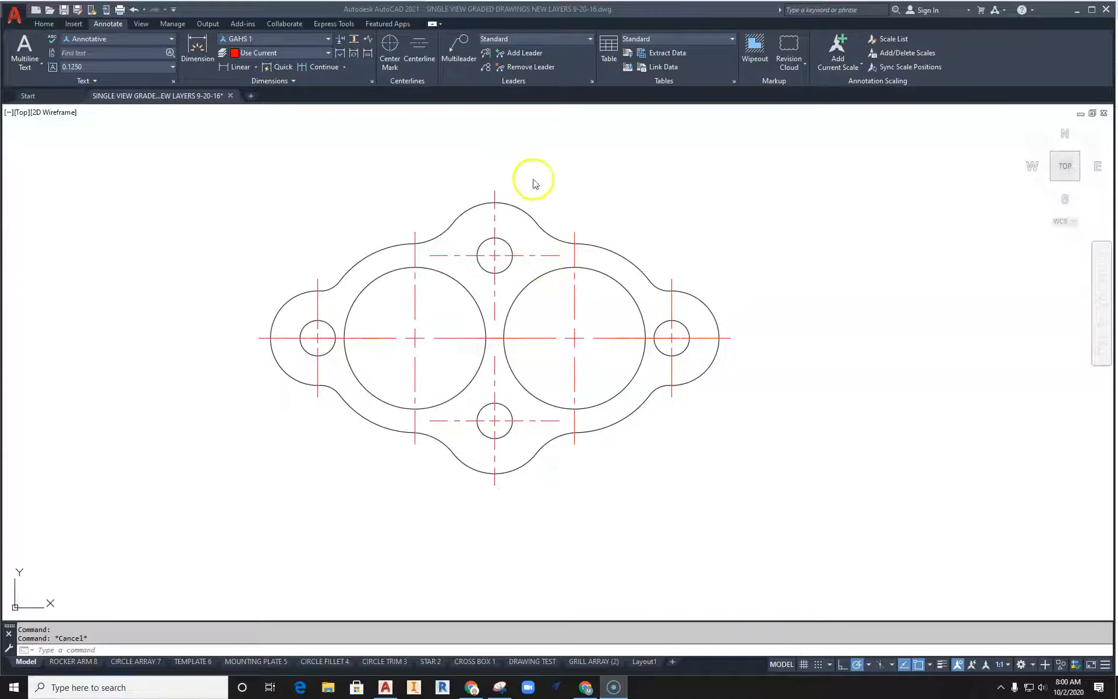
Open the GRILL ARRAY (2) layout, activate its viewport and center the redrawn two-bore gasket in it
{"action": "scroll", "coordinate": [538, 197], "scroll_direction": "up", "scroll_amount": 4}
{"action": "scroll", "coordinate": [559, 185], "scroll_direction": "down", "scroll_amount": 4}
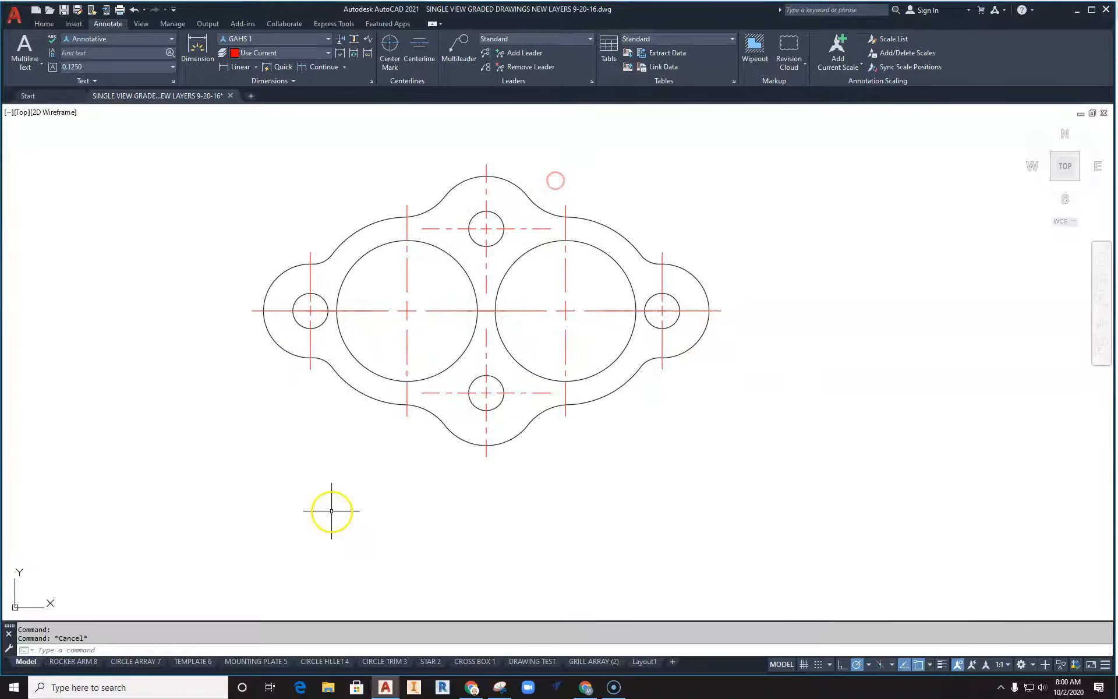
{"action": "scroll", "coordinate": [499, 212], "scroll_direction": "up", "scroll_amount": 3}
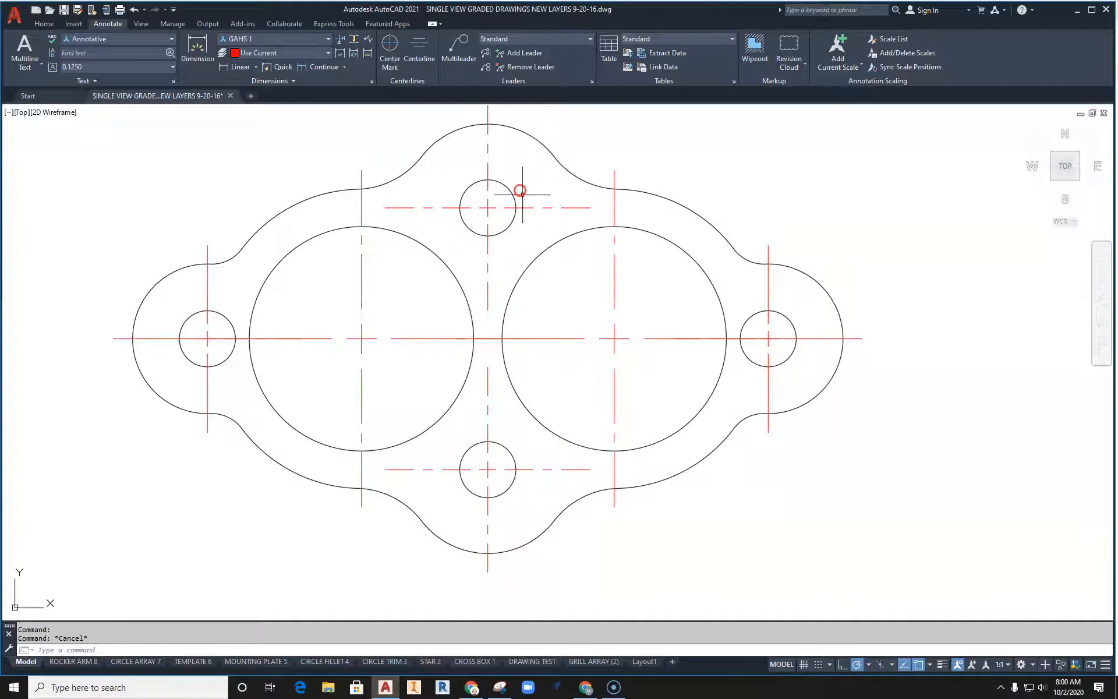
{"action": "left_click", "coordinate": [645, 662]}
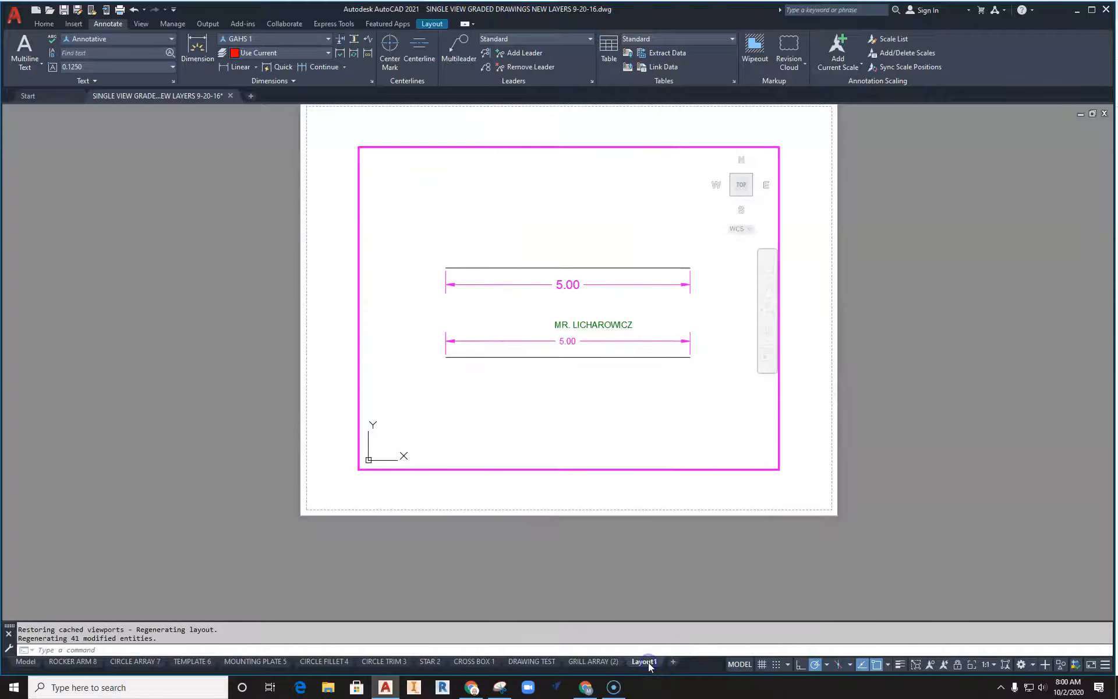
{"action": "left_click", "coordinate": [594, 662]}
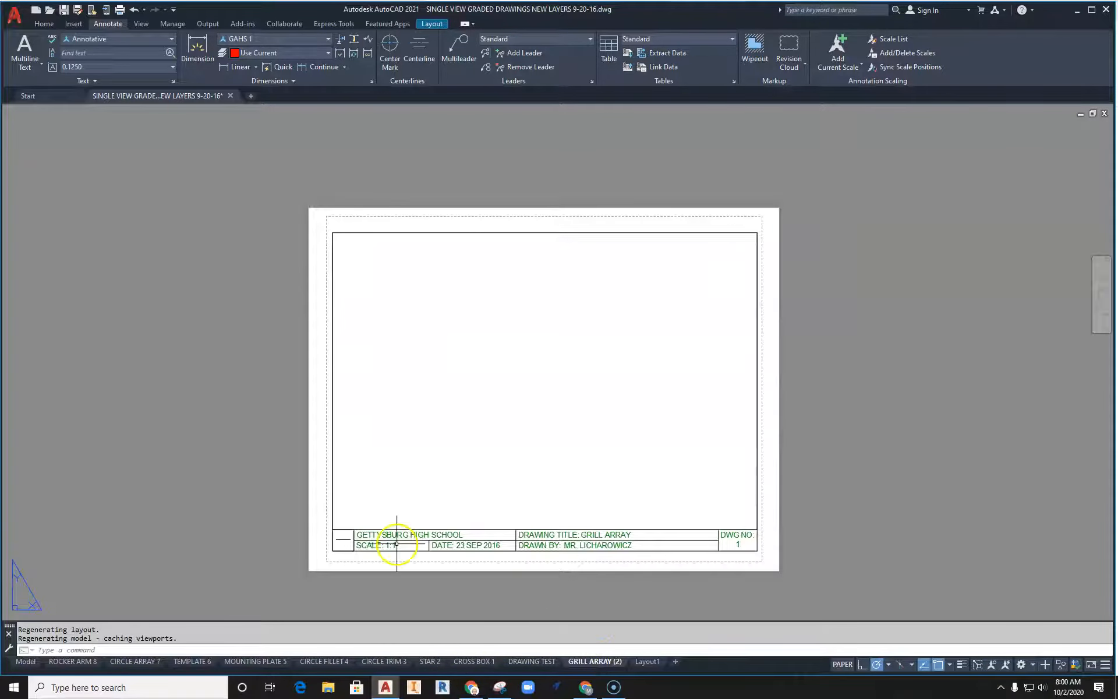
{"action": "double_click", "coordinate": [517, 396]}
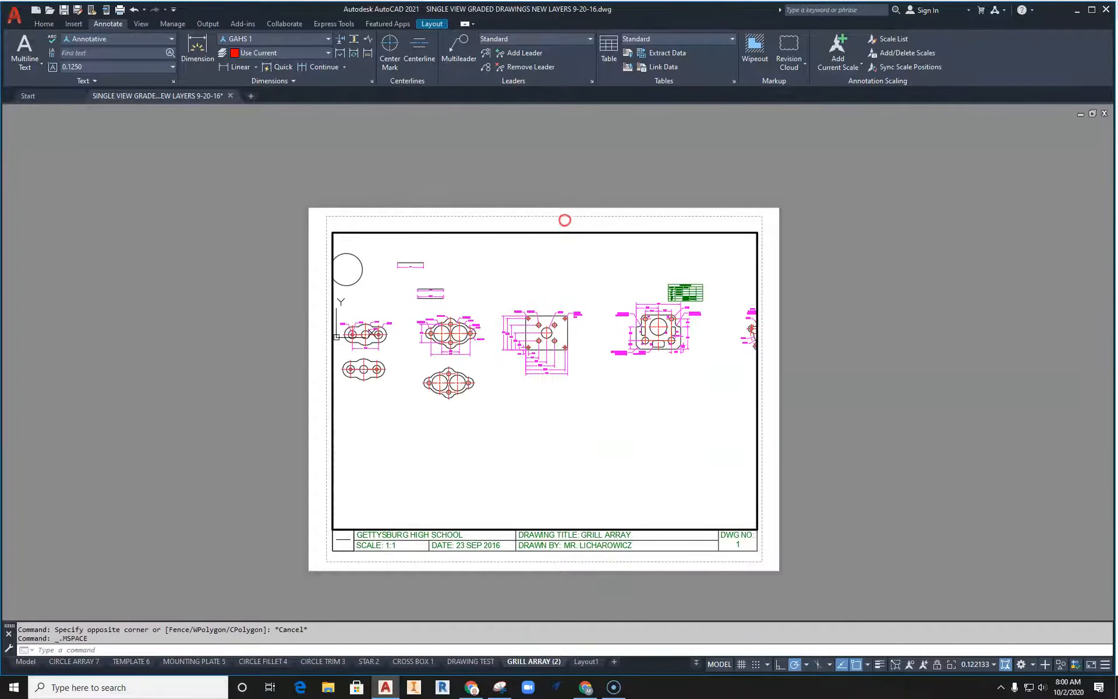
{"action": "scroll", "coordinate": [451, 378], "scroll_direction": "up", "scroll_amount": 8}
{"action": "middle_click_drag", "start_coordinate": [570, 350], "coordinate": [599, 338]}
Try a 1:1 scale for the GRILL ARRAY (2) viewport with the gasket centered
{"action": "left_click", "coordinate": [978, 665]}
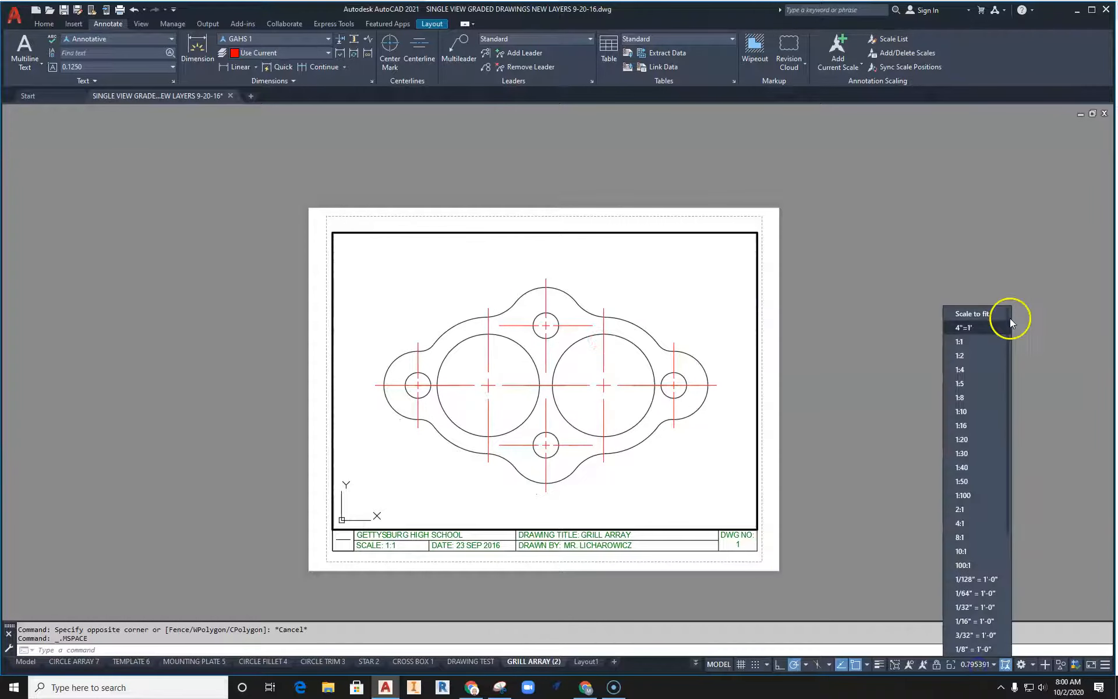
{"action": "left_click", "coordinate": [977, 346]}
{"action": "middle_click_drag", "start_coordinate": [606, 342], "coordinate": [609, 337]}
{"action": "left_click", "coordinate": [763, 559]}
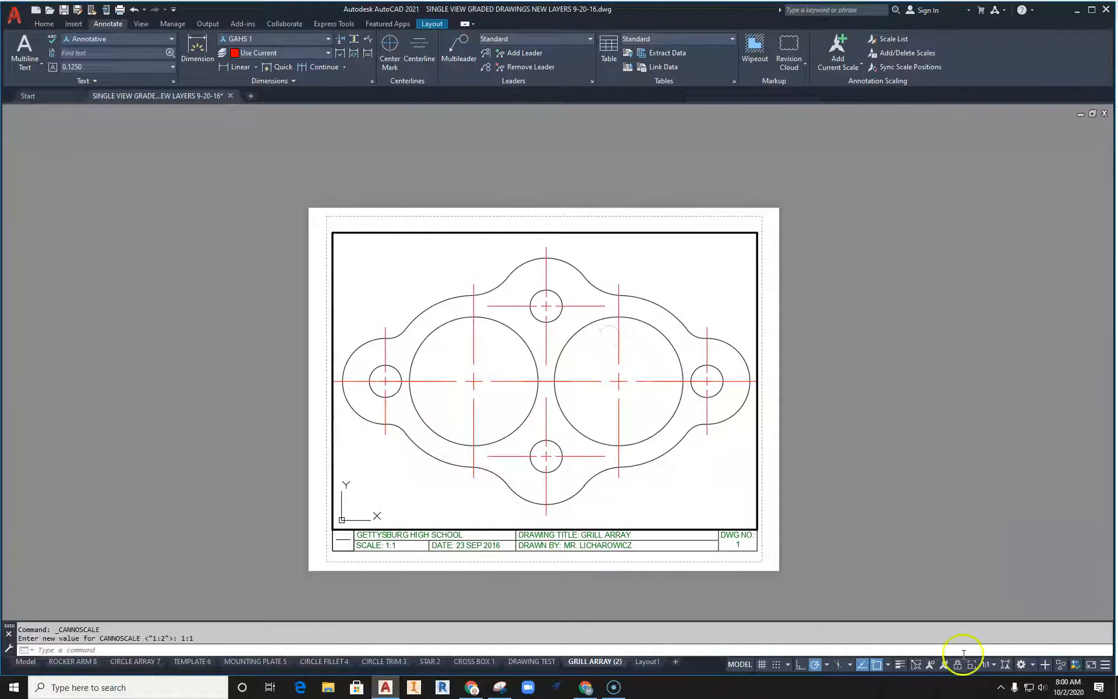
Set the layout viewport's scale to 1:2 and return to paper space
{"action": "left_click", "coordinate": [988, 666]}
{"action": "left_click", "coordinate": [1005, 349]}
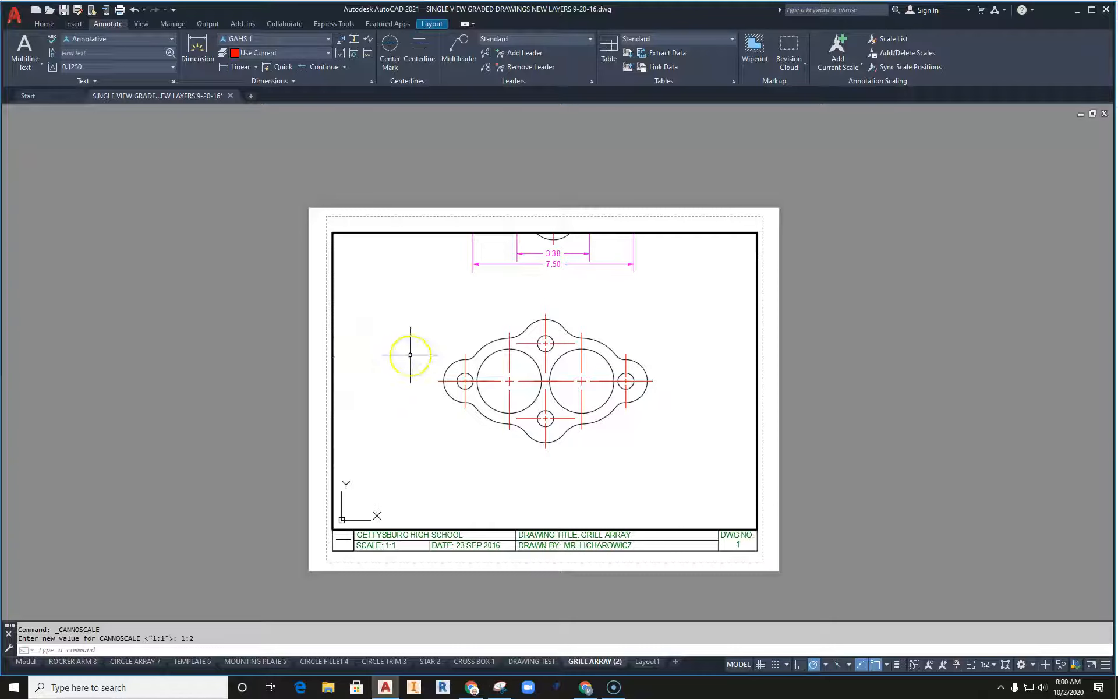
{"action": "double_click", "coordinate": [778, 494]}
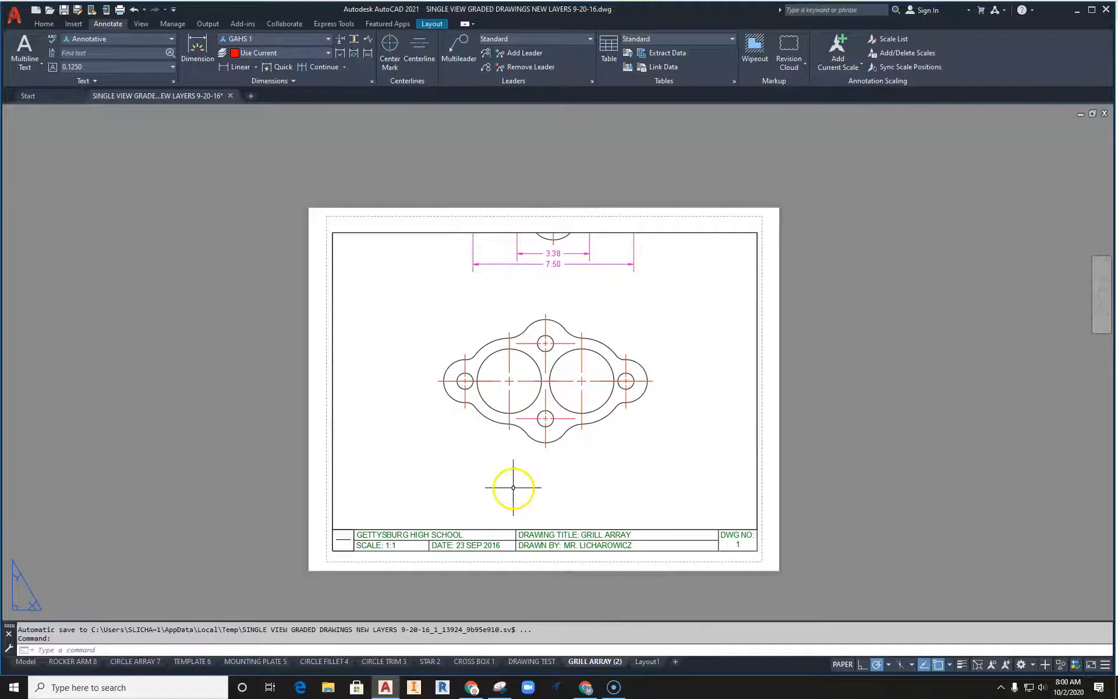
In model space, move the entire redrawn gasket with its center marks straight down, farther below the reference drawing
{"action": "left_click", "coordinate": [31, 664]}
{"action": "scroll", "coordinate": [602, 411], "scroll_direction": "down", "scroll_amount": 8}
{"action": "middle_click_drag", "start_coordinate": [608, 356], "coordinate": [570, 396]}
{"action": "left_click", "coordinate": [619, 408]}
{"action": "left_click", "coordinate": [474, 477]}
{"action": "left_click", "coordinate": [589, 396]}
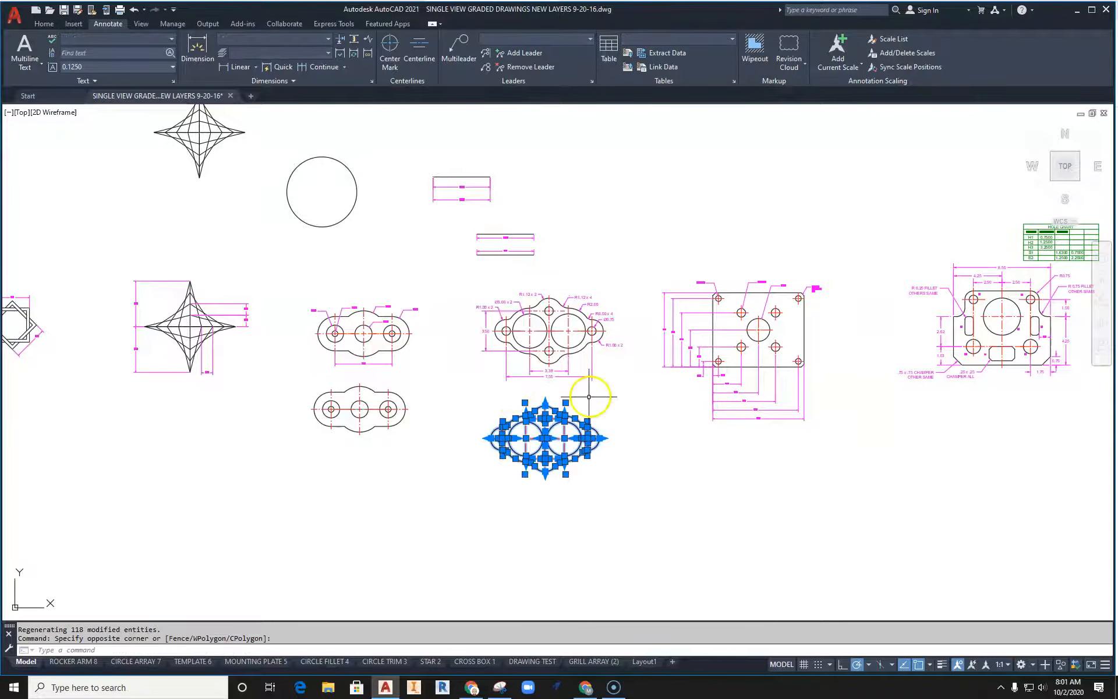
{"action": "left_click", "coordinate": [487, 513]}
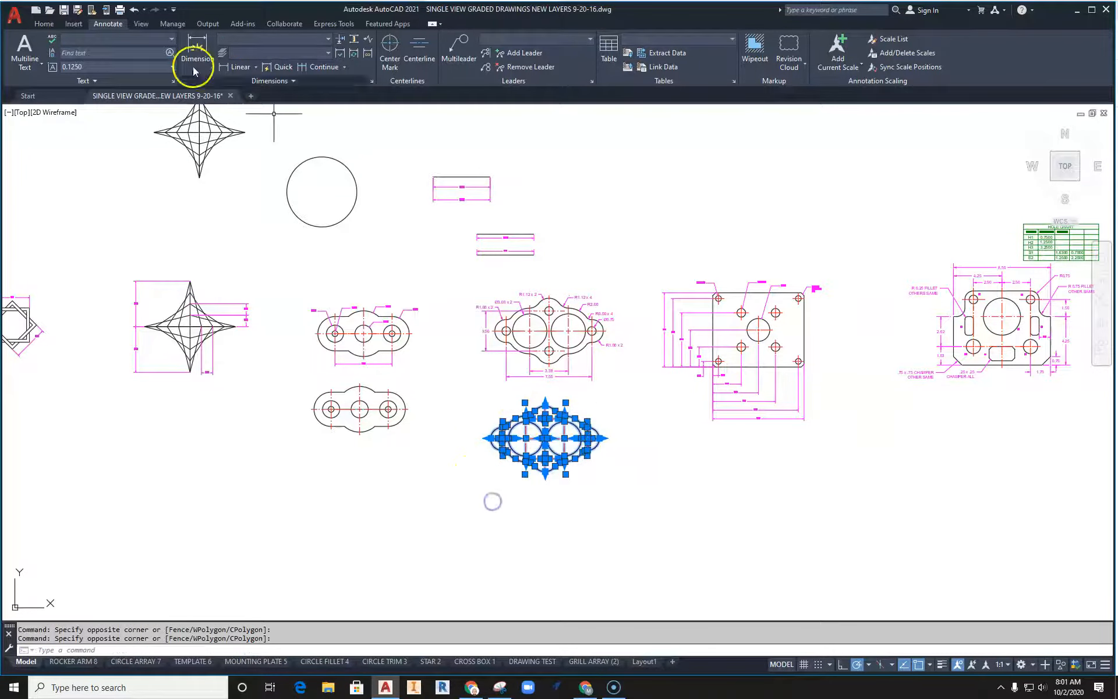
{"action": "left_click", "coordinate": [40, 24]}
{"action": "left_click", "coordinate": [146, 40]}
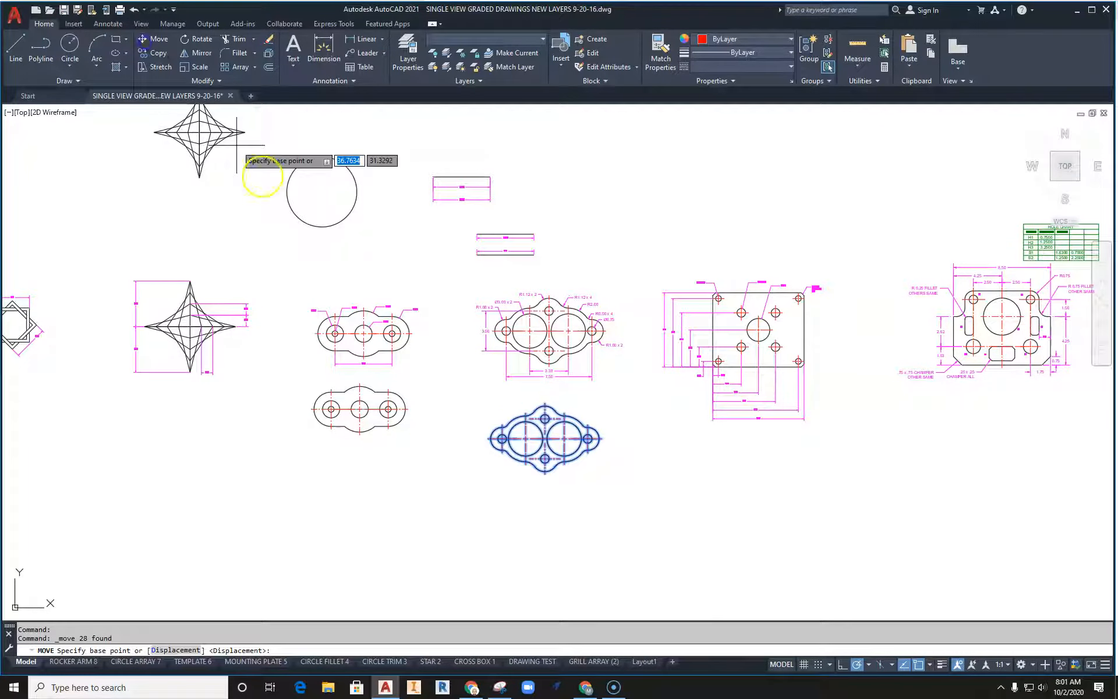
{"action": "left_click", "coordinate": [544, 458]}
{"action": "left_click", "coordinate": [544, 506]}
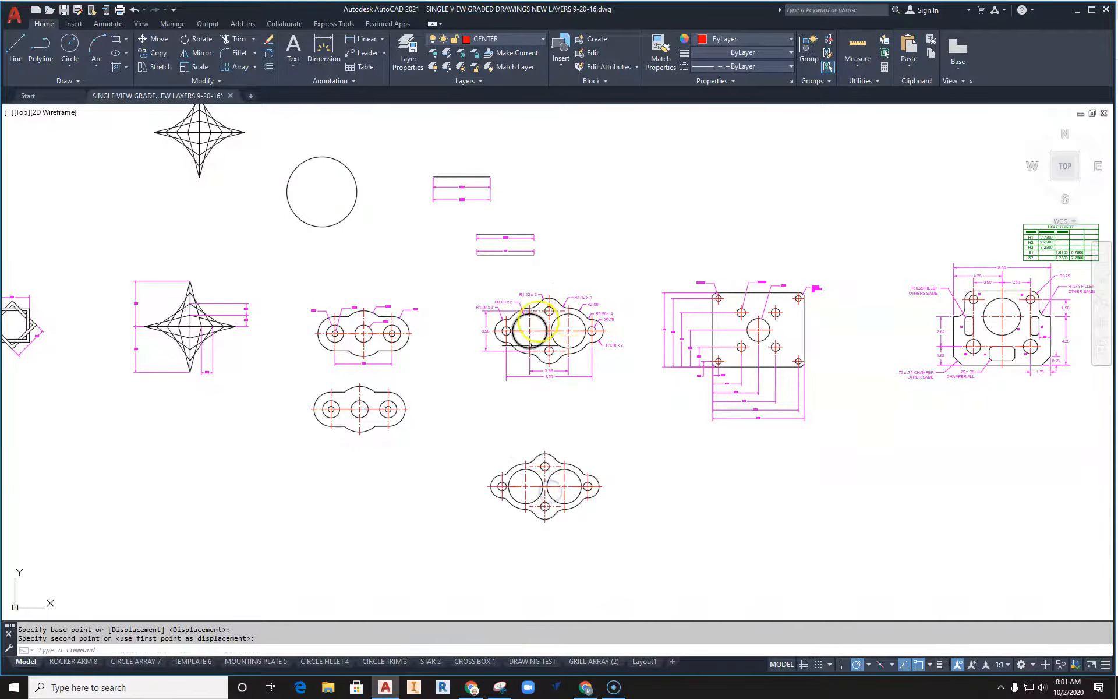
Set GAHS 1 as the dimension style and make DIMENSIONS the current layer
{"action": "scroll", "coordinate": [546, 501], "scroll_direction": "up", "scroll_amount": 4}
{"action": "middle_click_drag", "start_coordinate": [536, 371], "coordinate": [546, 309]}
{"action": "scroll", "coordinate": [554, 284], "scroll_direction": "up", "scroll_amount": 2}
{"action": "key", "text": "Escape"}
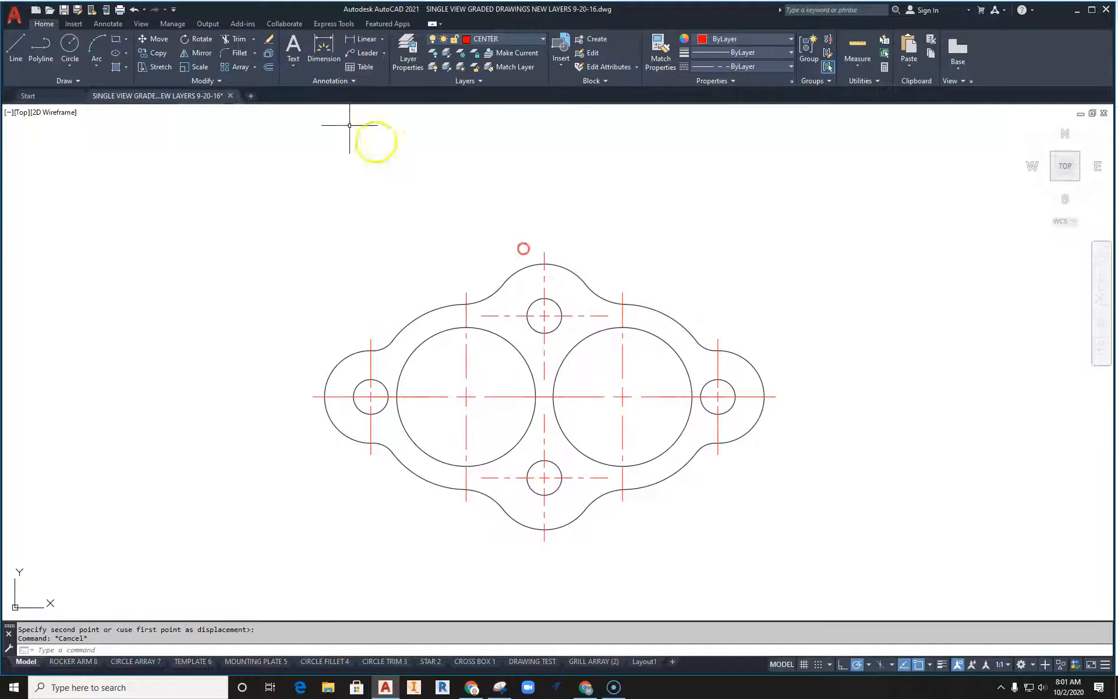
{"action": "left_click", "coordinate": [350, 85]}
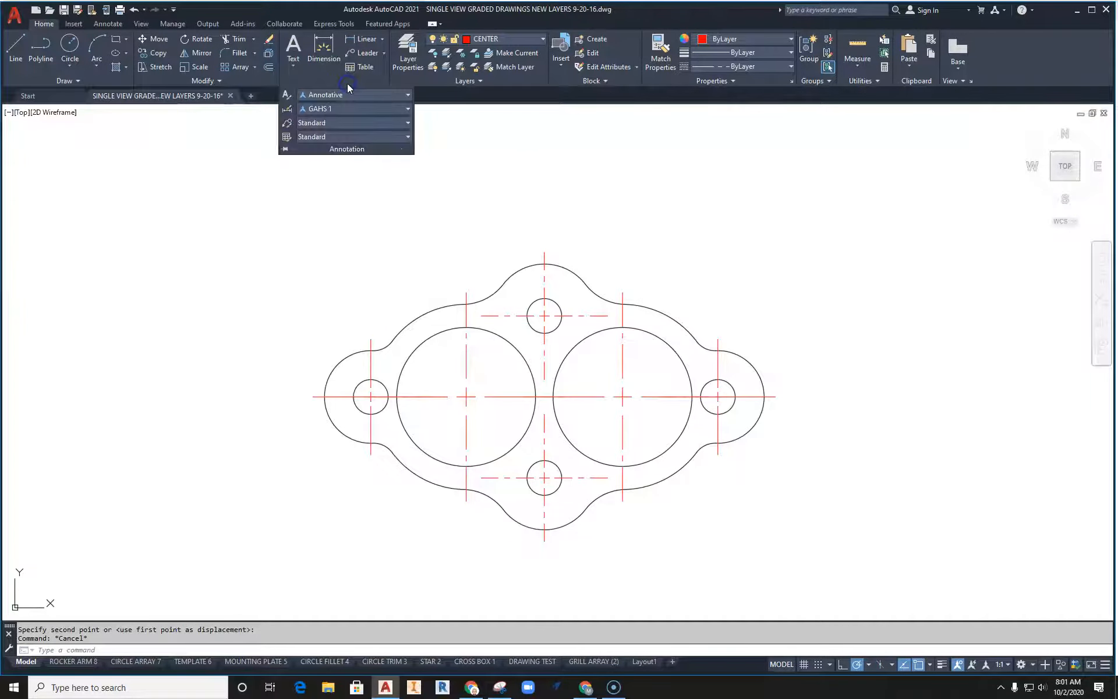
{"action": "left_click", "coordinate": [405, 109]}
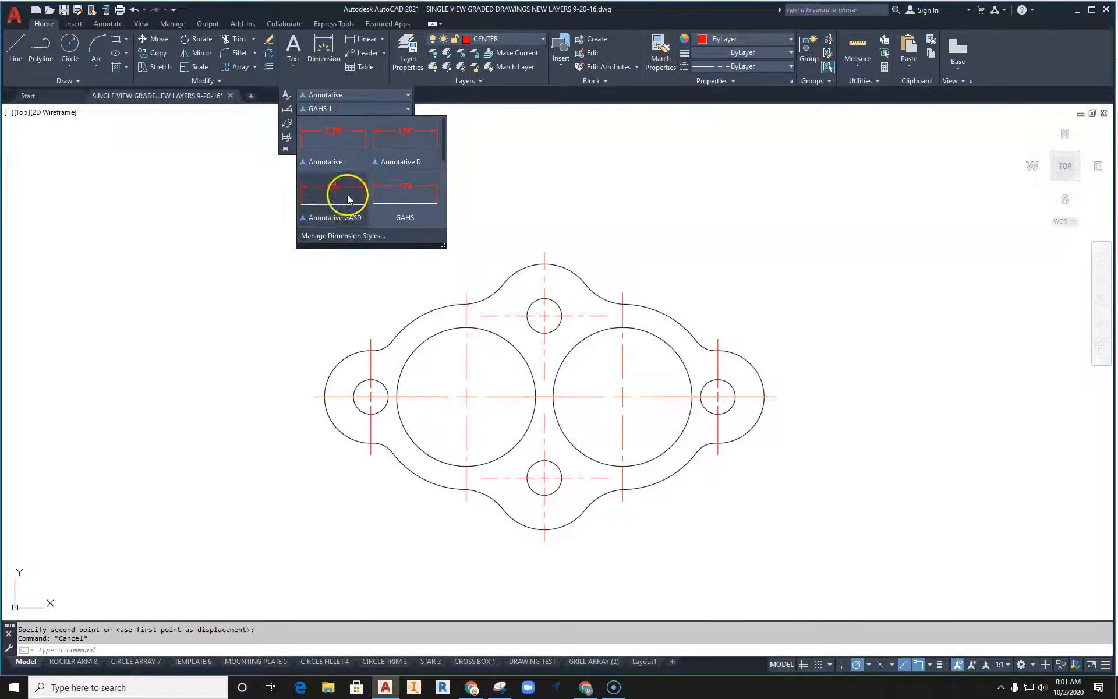
{"action": "scroll", "coordinate": [396, 198], "scroll_direction": "down", "scroll_amount": 1}
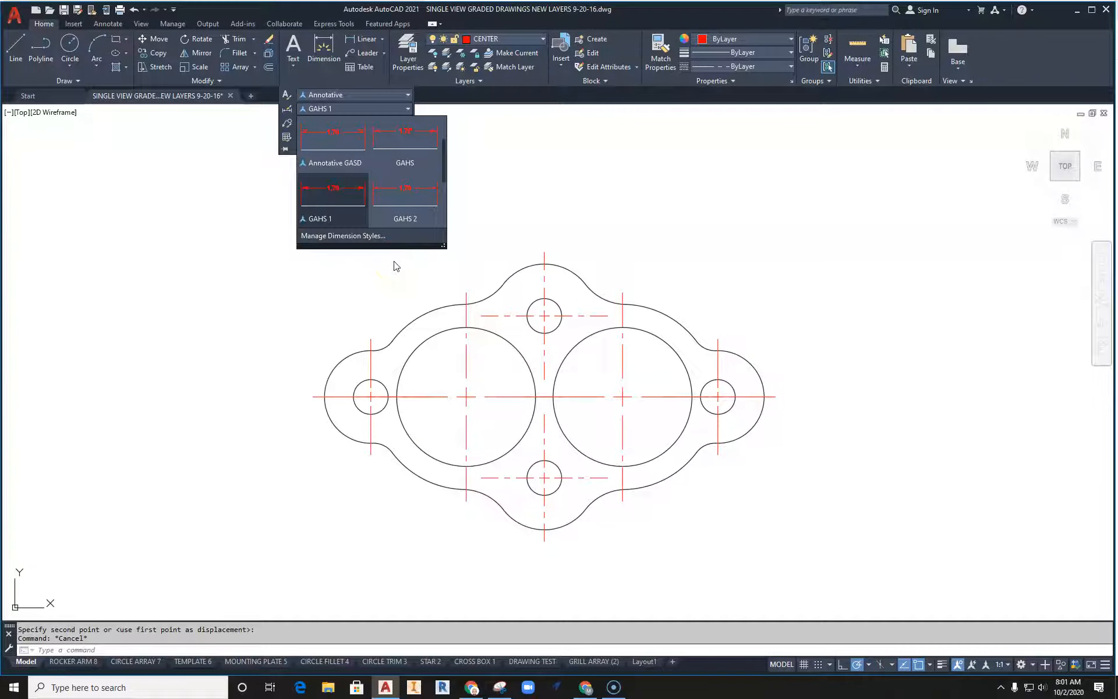
{"action": "left_click", "coordinate": [332, 204]}
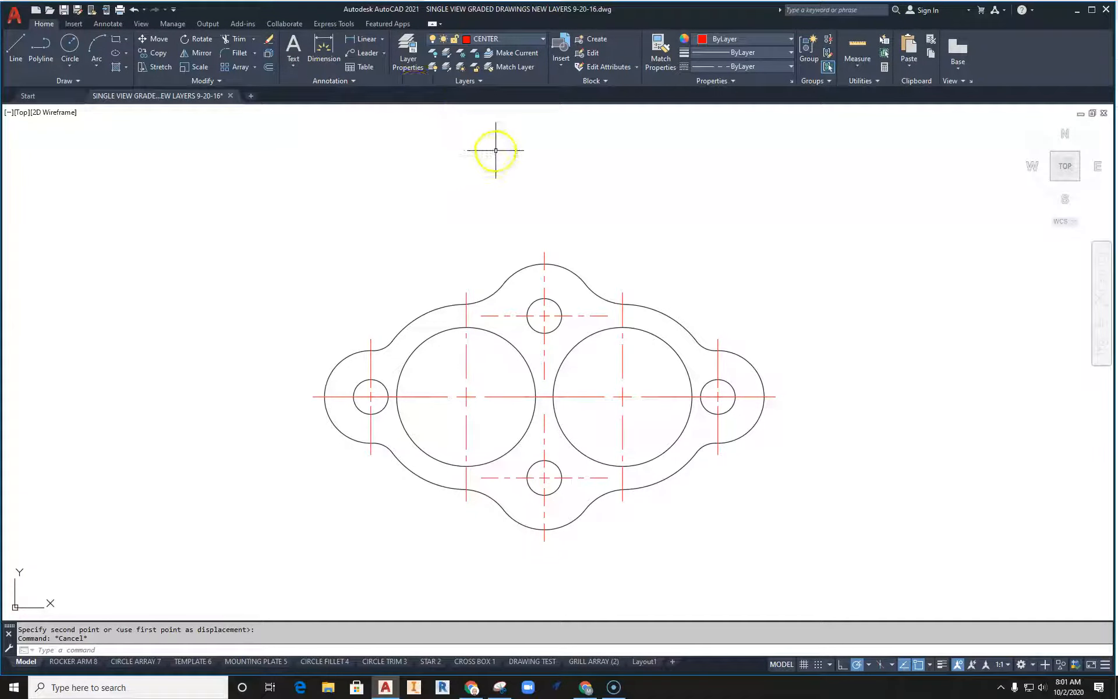
{"action": "left_click", "coordinate": [510, 39]}
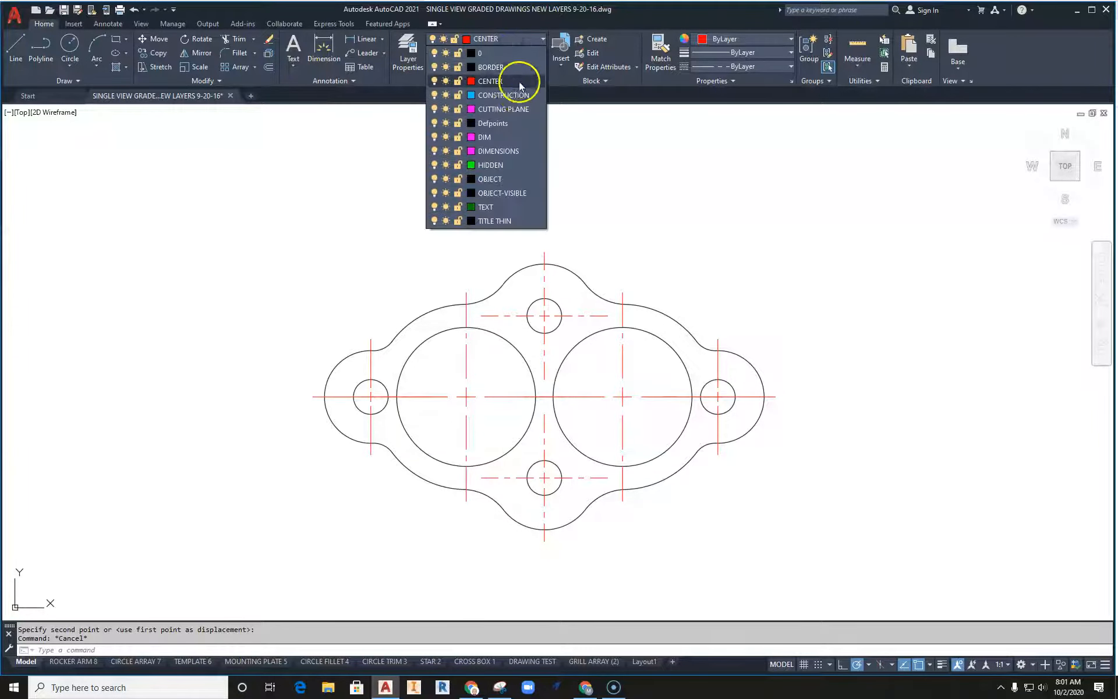
{"action": "left_click", "coordinate": [498, 151]}
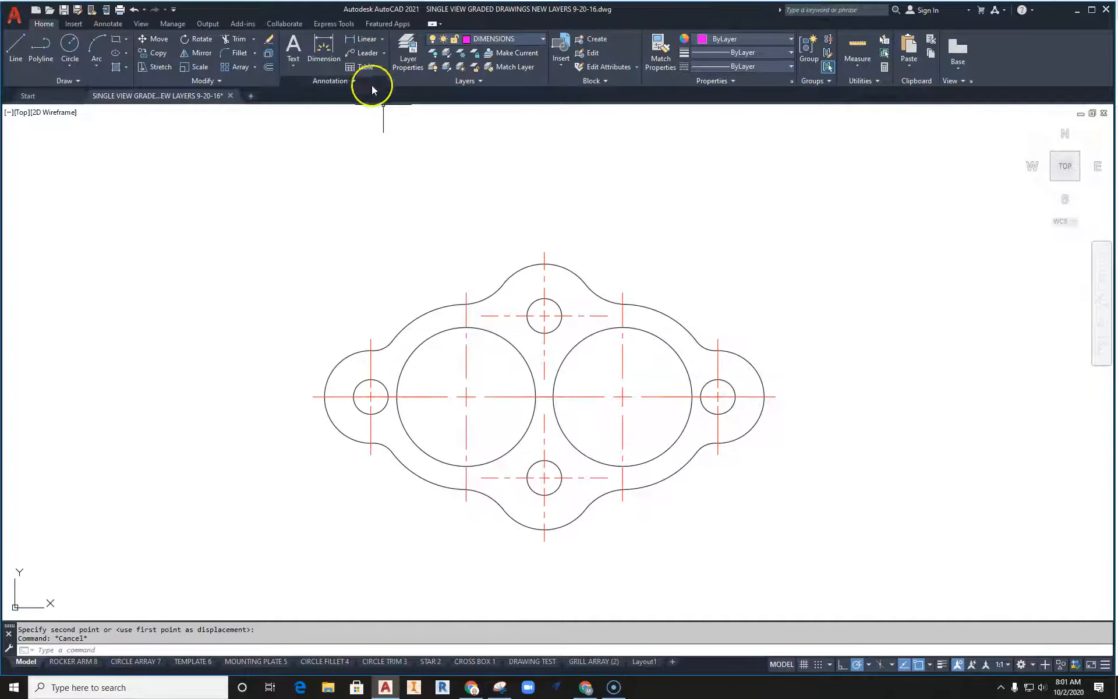
{"action": "scroll", "coordinate": [471, 180], "scroll_direction": "down", "scroll_amount": 5}
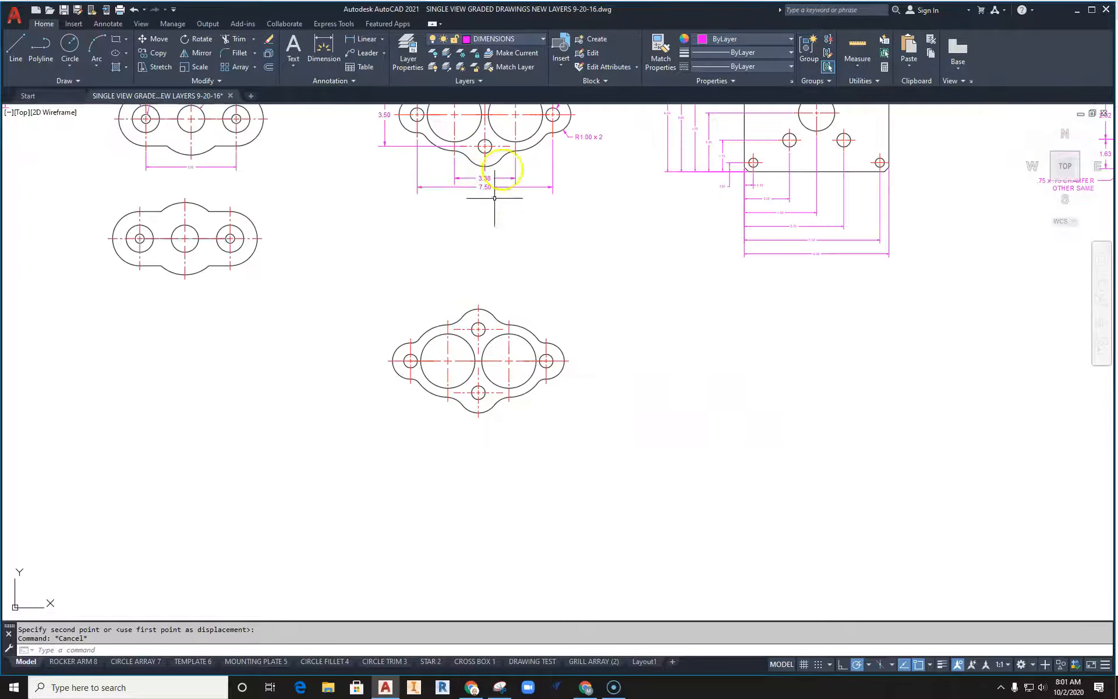
{"action": "middle_click_drag", "start_coordinate": [494, 266], "coordinate": [503, 200]}
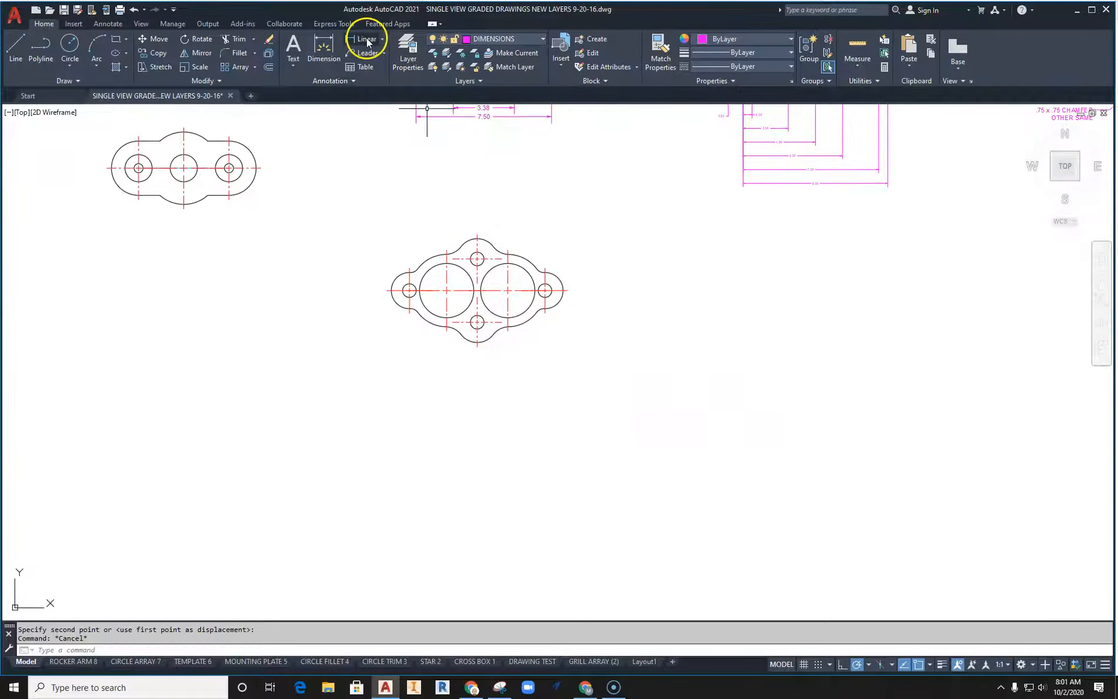
{"action": "left_click", "coordinate": [367, 42]}
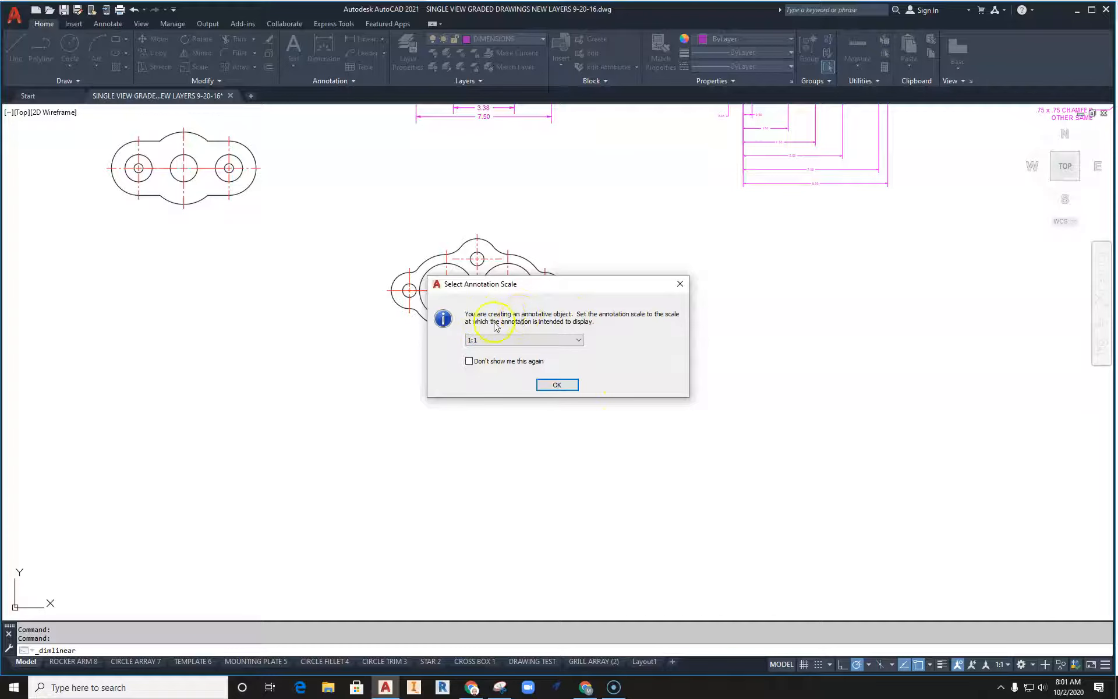
{"action": "left_click", "coordinate": [580, 341]}
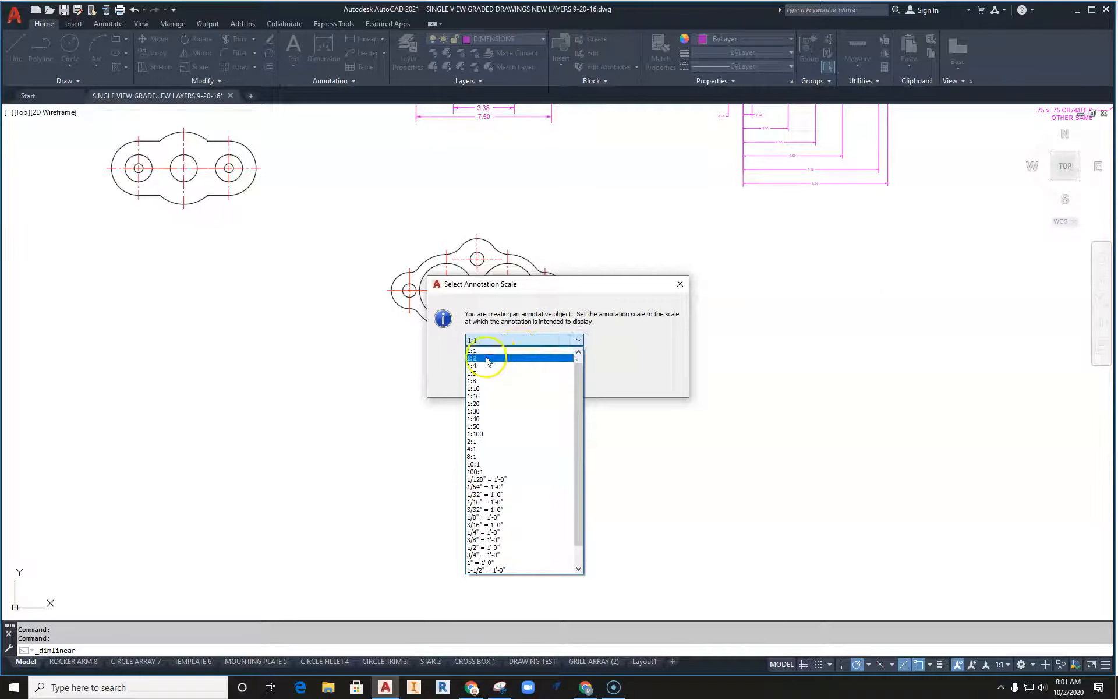
{"action": "left_click", "coordinate": [681, 284]}
{"action": "left_click", "coordinate": [680, 284]}
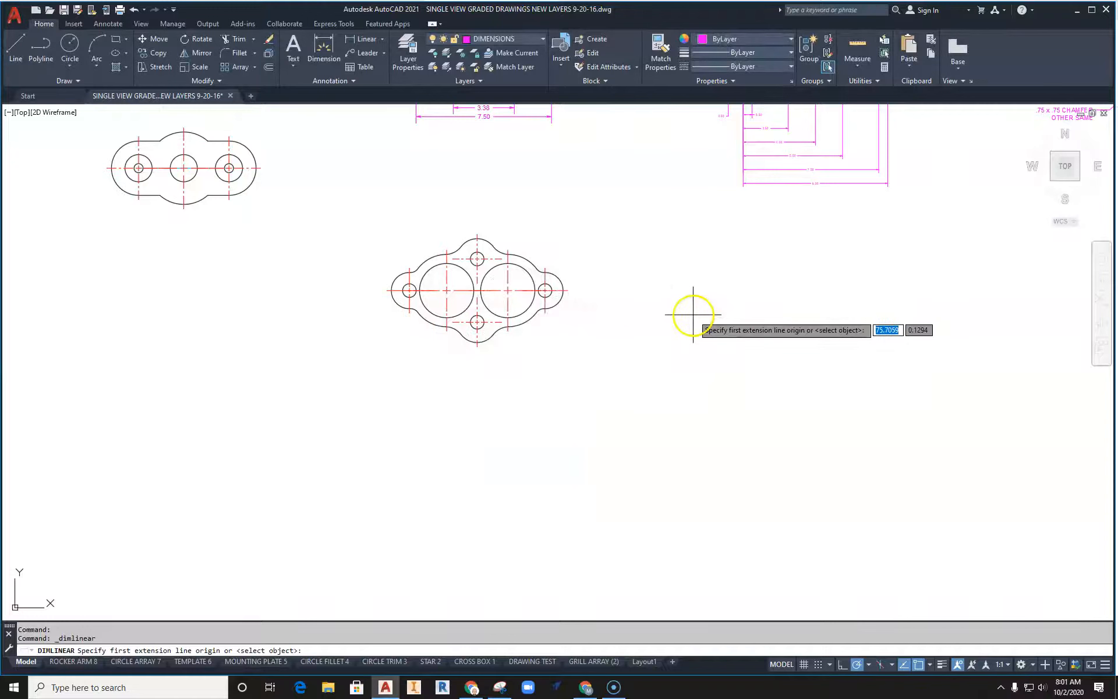
{"action": "key", "text": "Escape"}
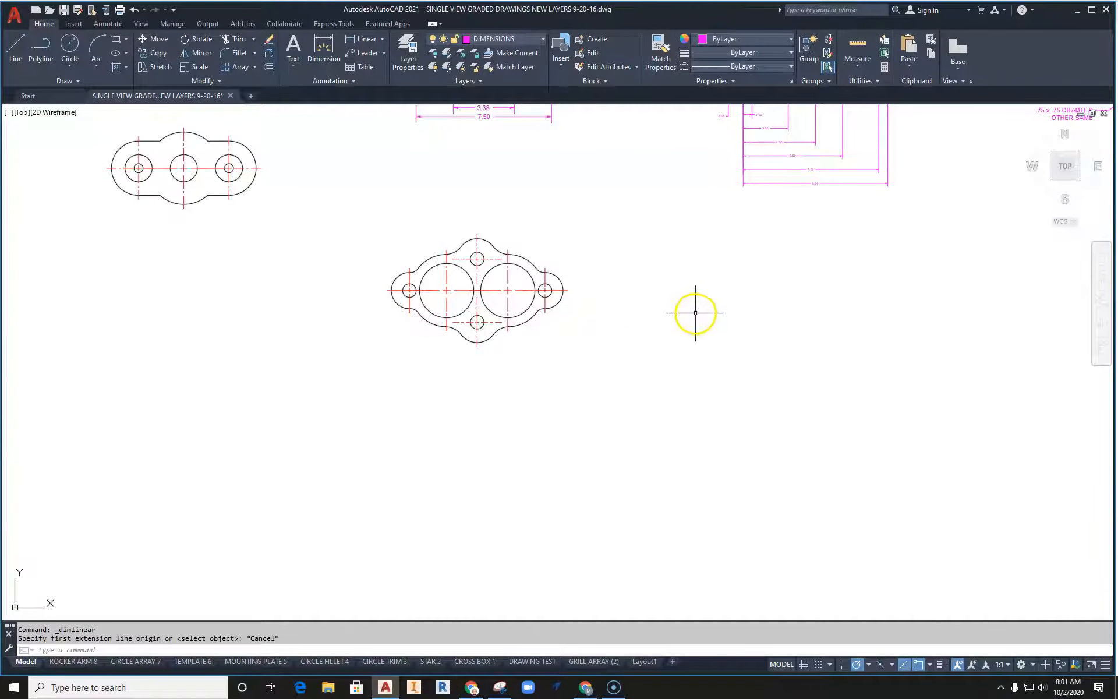
Set the model space annotation scale to 1:2
{"action": "left_click", "coordinate": [1000, 664]}
{"action": "left_click", "coordinate": [999, 671]}
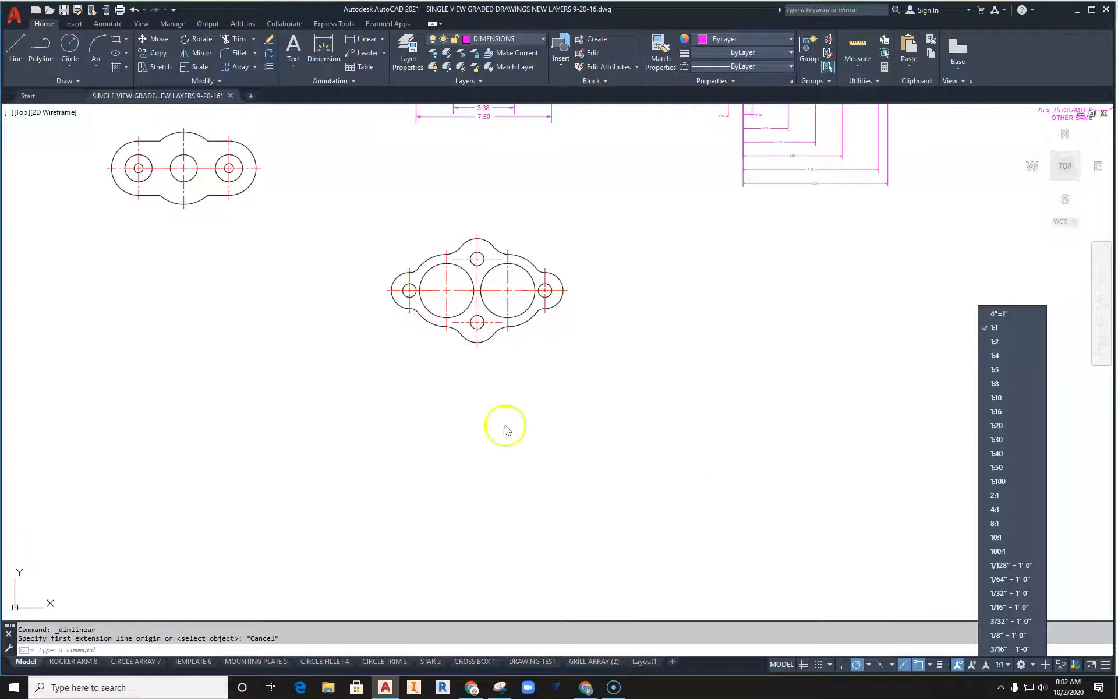
{"action": "left_click", "coordinate": [995, 342]}
{"action": "scroll", "coordinate": [593, 233], "scroll_direction": "down", "scroll_amount": 3}
{"action": "middle_click_drag", "start_coordinate": [592, 233], "coordinate": [581, 340]}
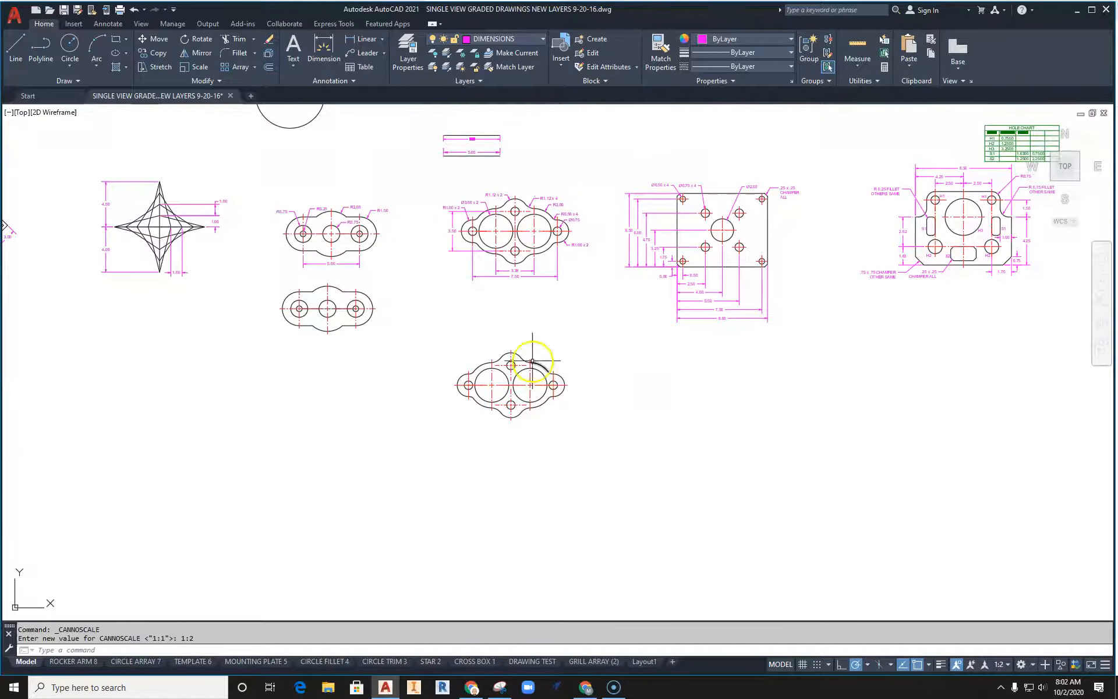
Using the GAHS 1 style, add a horizontal linear dimension below the gasket between the lower ends of the two large bores' vertical center lines
{"action": "scroll", "coordinate": [526, 384], "scroll_direction": "up", "scroll_amount": 4}
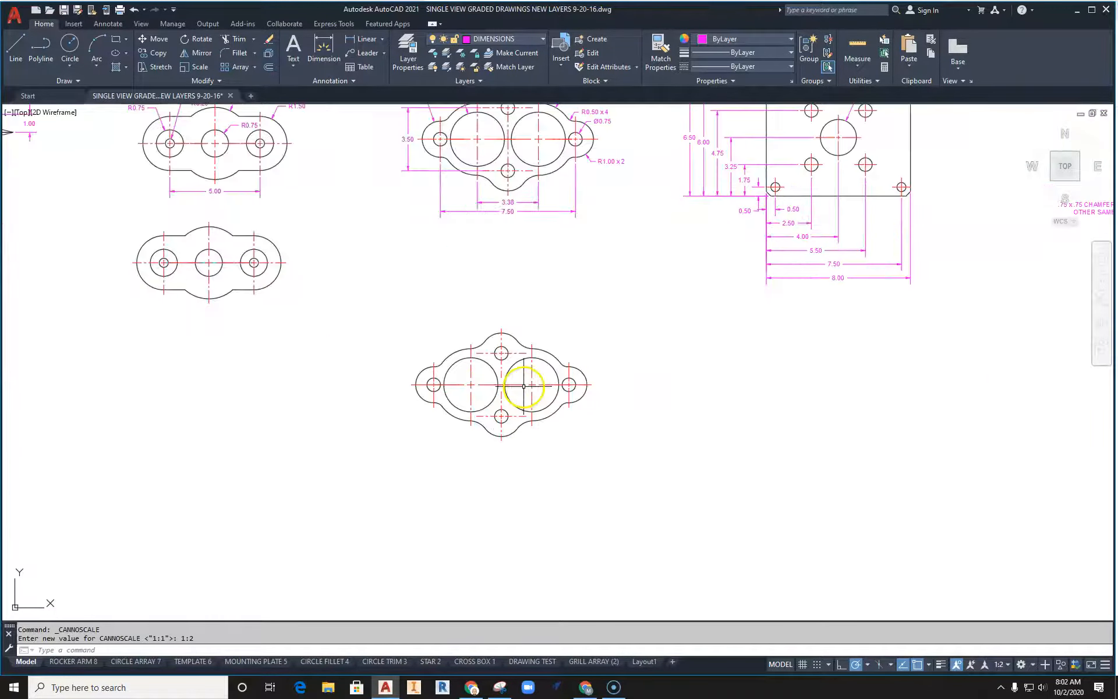
{"action": "left_click", "coordinate": [333, 82]}
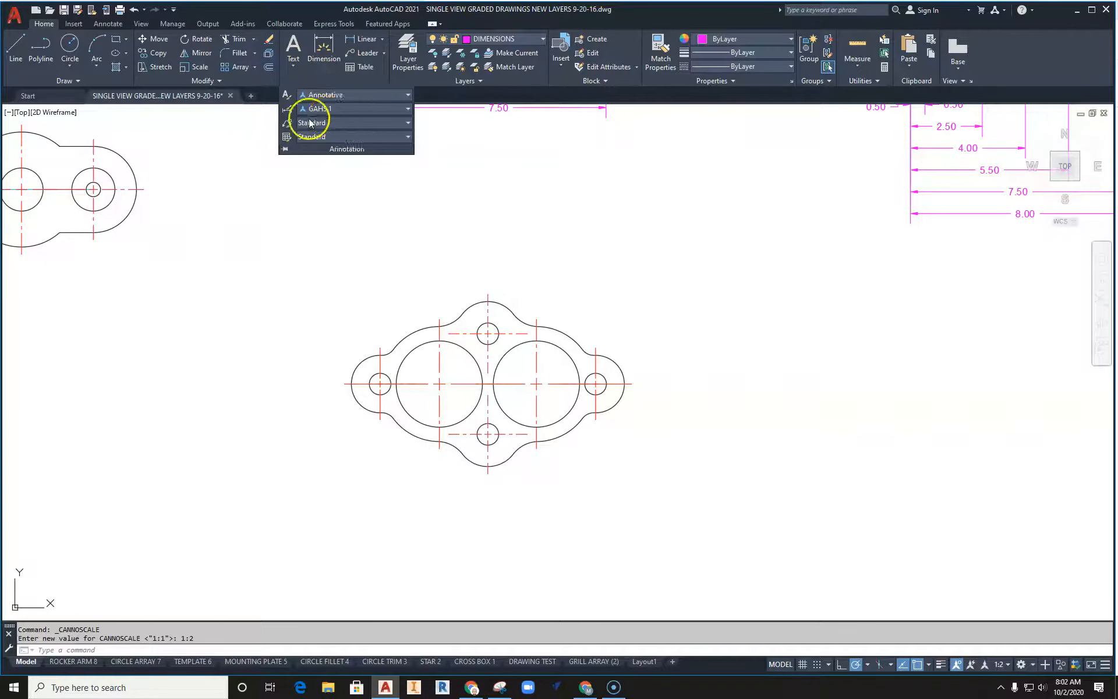
{"action": "left_click", "coordinate": [334, 109]}
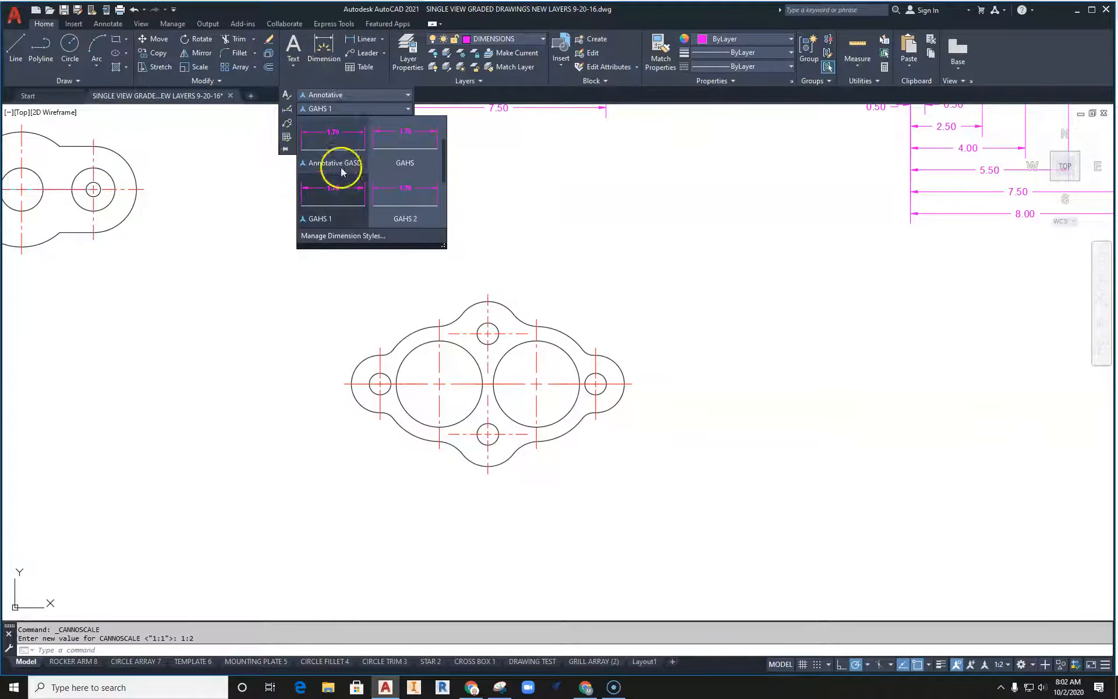
{"action": "left_click", "coordinate": [336, 201]}
{"action": "left_click", "coordinate": [365, 41]}
{"action": "scroll", "coordinate": [511, 499], "scroll_direction": "up", "scroll_amount": 4}
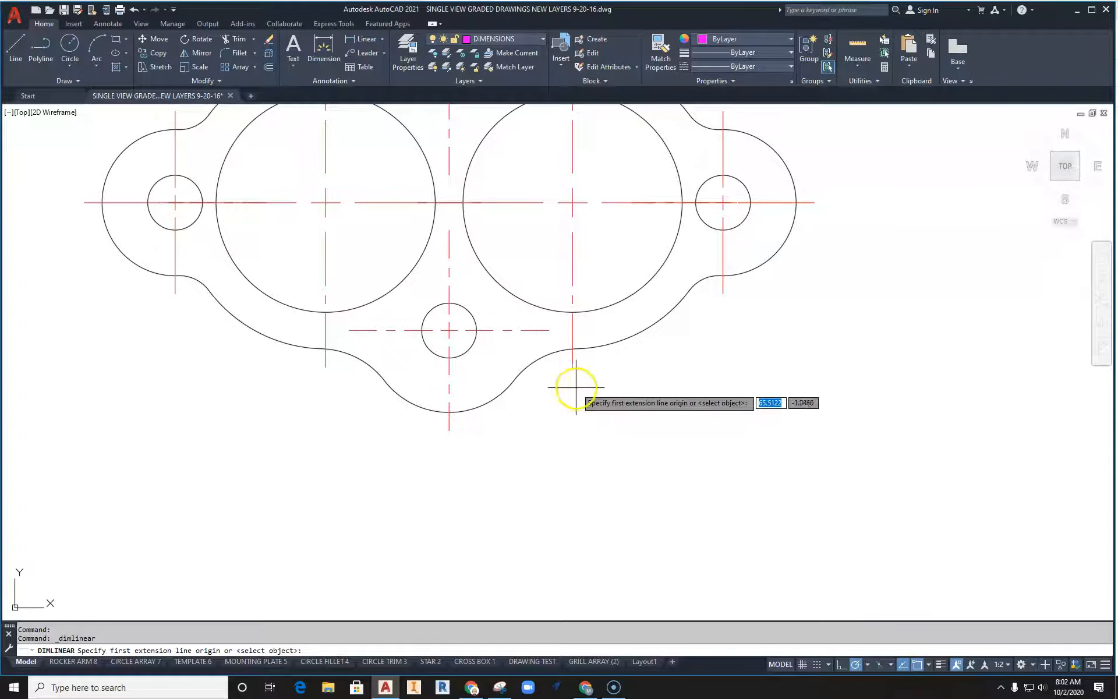
{"action": "left_click", "coordinate": [572, 367]}
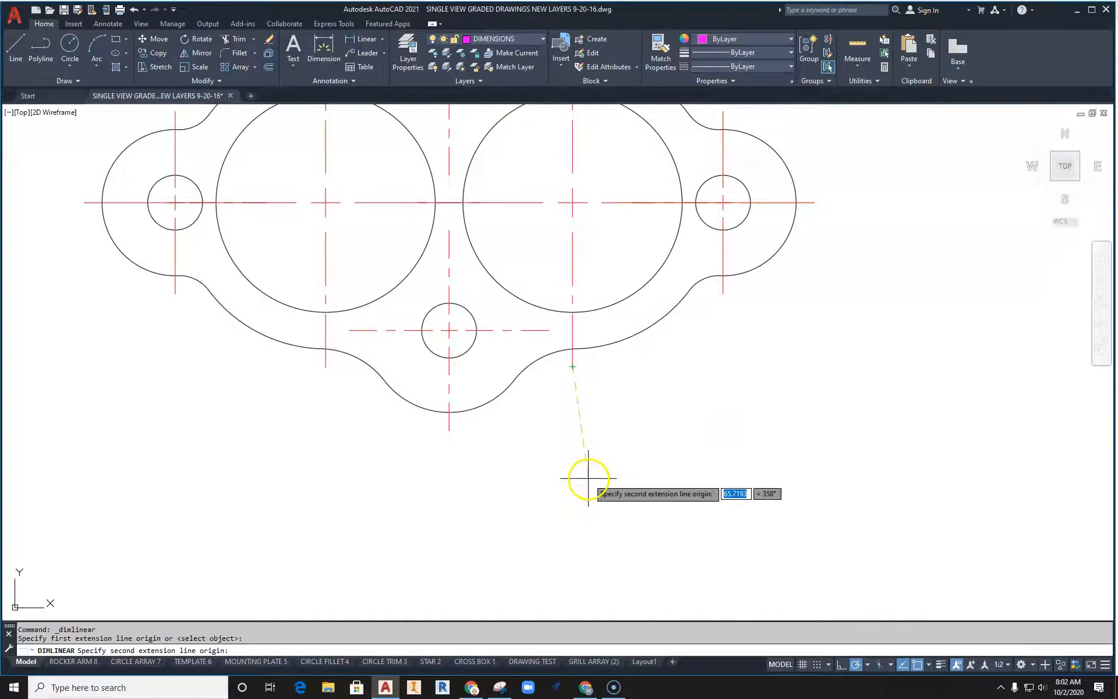
{"action": "left_click", "coordinate": [325, 368]}
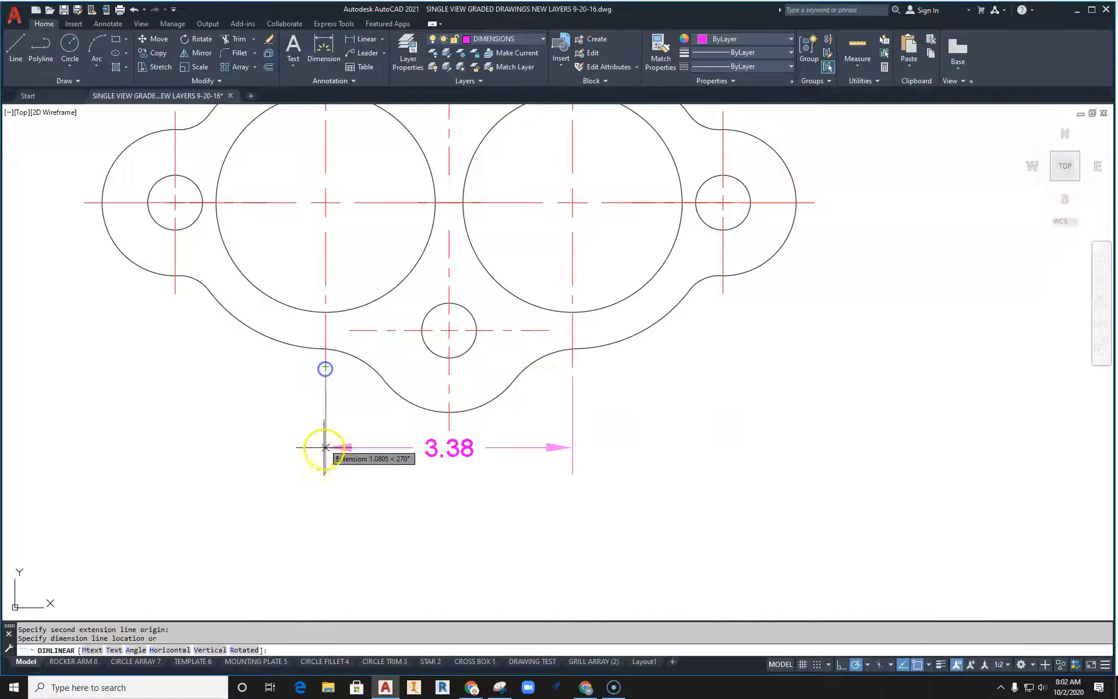
{"action": "left_click", "coordinate": [343, 484]}
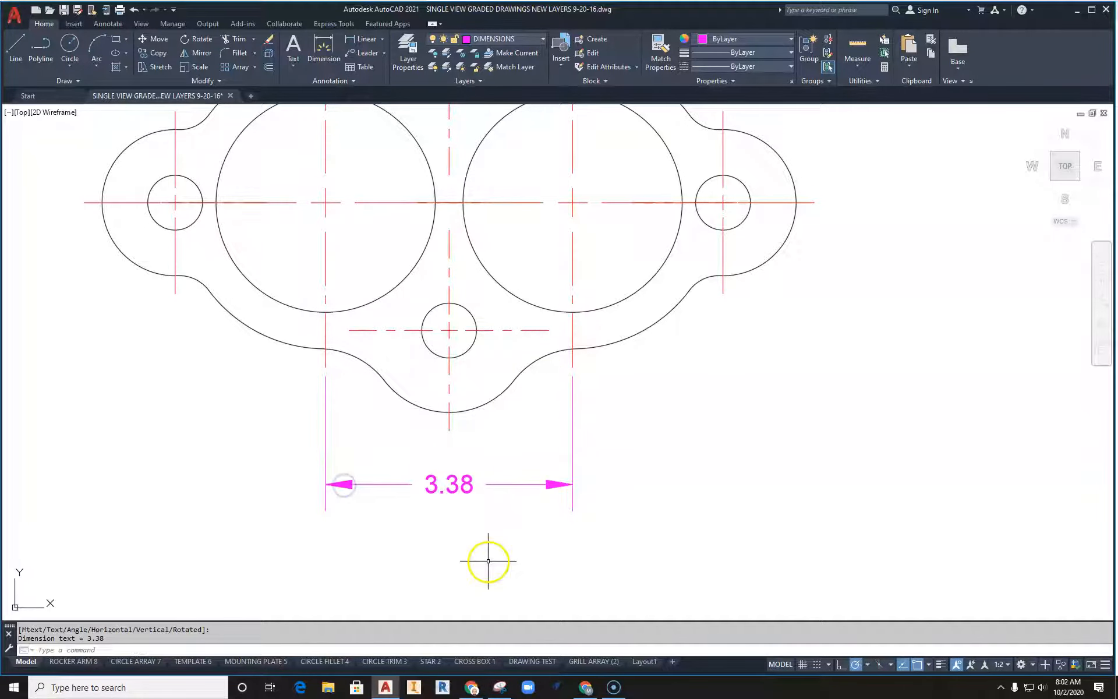
Add a horizontal linear dimension between the centers of the gasket's two outer side holes, placed below the bore spacing dimension
{"action": "middle_click_drag", "start_coordinate": [488, 561], "coordinate": [524, 518]}
{"action": "scroll", "coordinate": [524, 516], "scroll_direction": "down", "scroll_amount": 2}
{"action": "right_click", "coordinate": [699, 425]}
{"action": "left_click", "coordinate": [712, 431]}
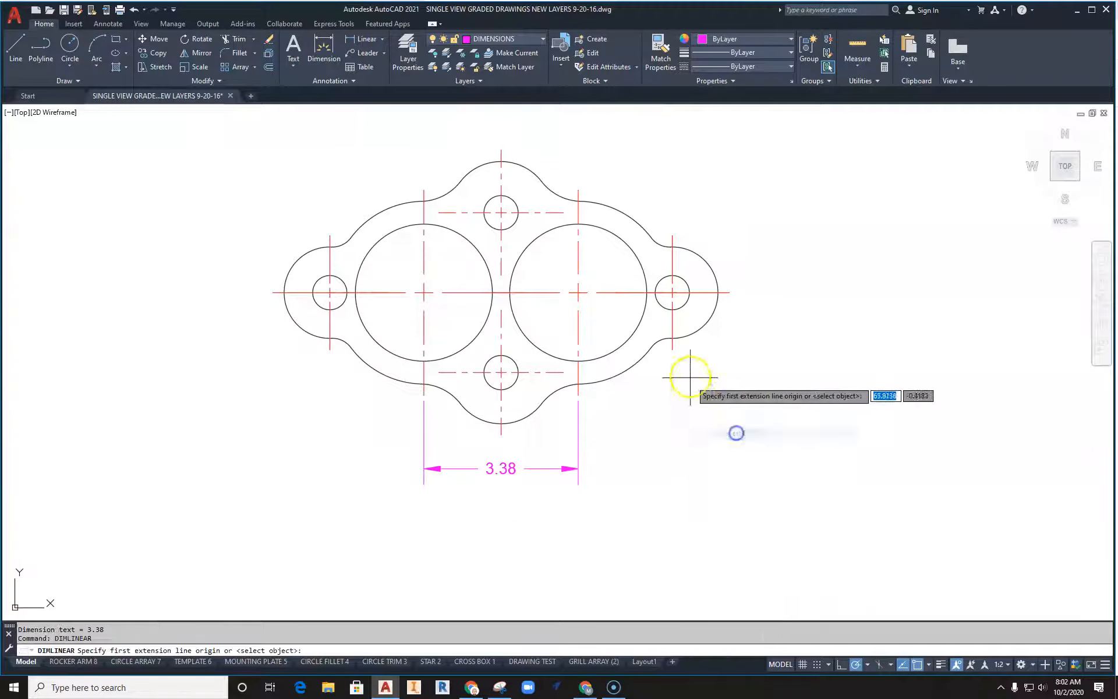
{"action": "left_click", "coordinate": [673, 292]}
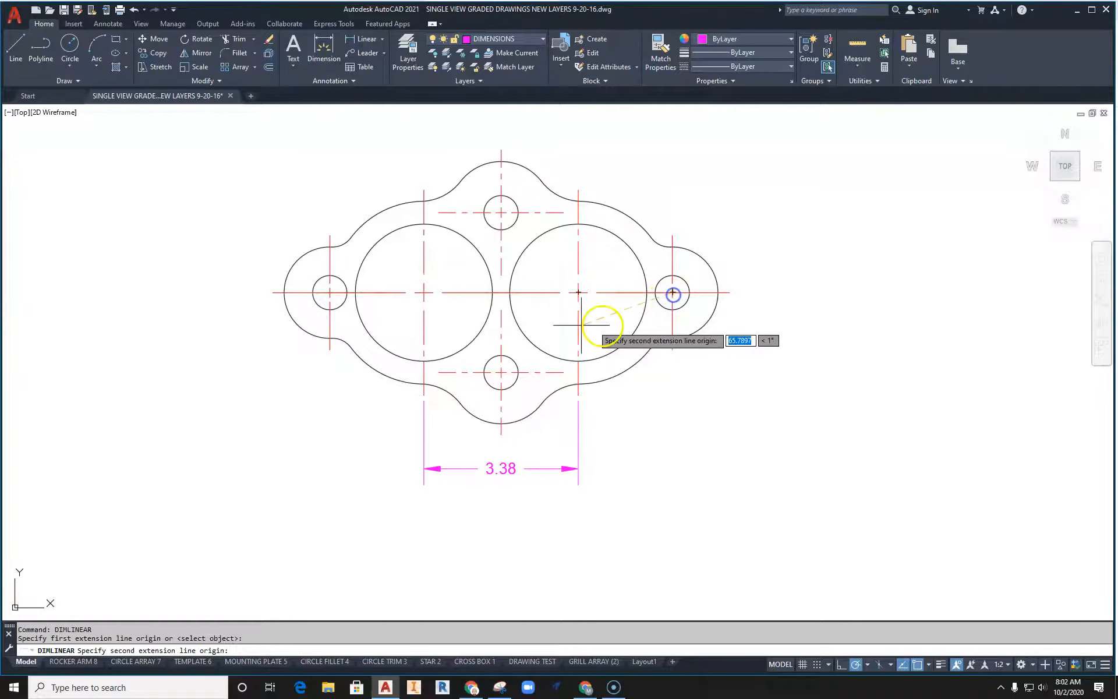
{"action": "left_click", "coordinate": [330, 292]}
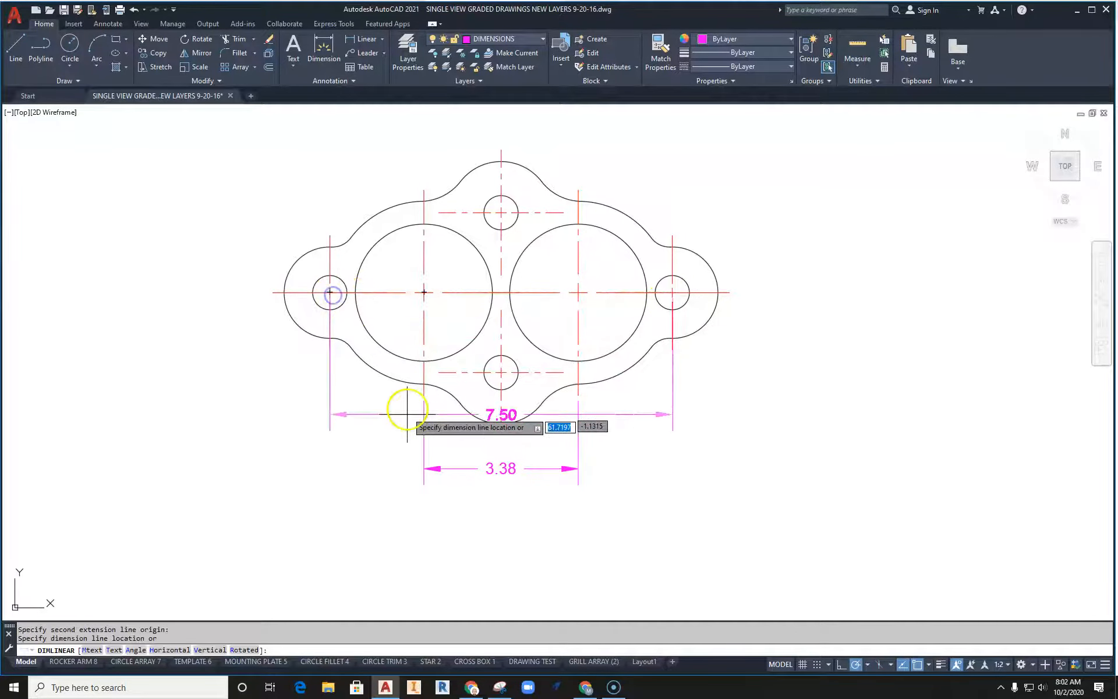
{"action": "left_click", "coordinate": [412, 503]}
{"action": "key", "text": "Escape"}
{"action": "key", "text": "Escape"}
Erase the horizontal dimension that was taken from the centers of the two outer side holes
{"action": "scroll", "coordinate": [687, 344], "scroll_direction": "up", "scroll_amount": 2}
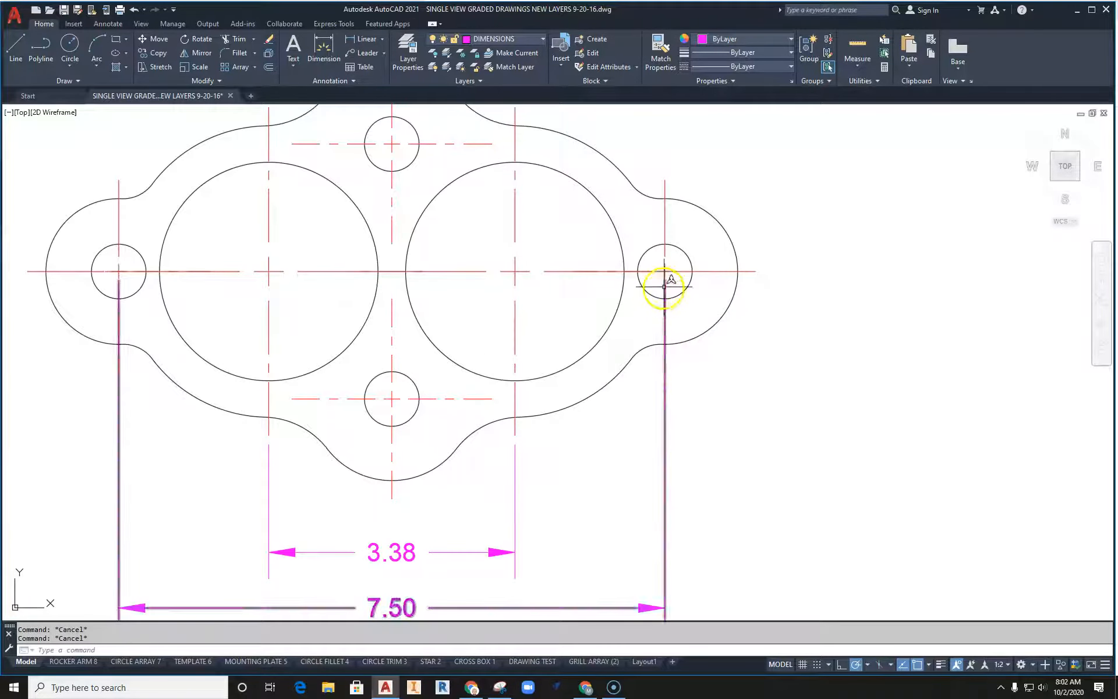
{"action": "left_click", "coordinate": [695, 450]}
{"action": "left_click", "coordinate": [651, 475]}
{"action": "key", "text": "Delete"}
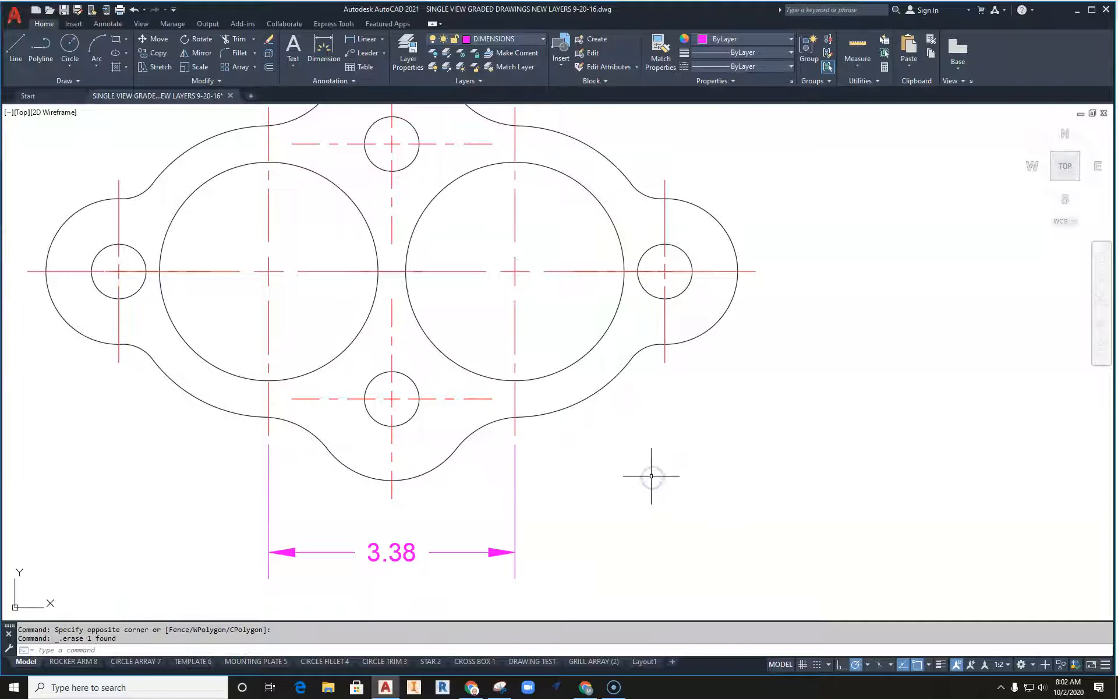
Add a horizontal linear dimension between the lower ends of the outer side holes' vertical center lines, placed below the bore spacing dimension
{"action": "left_click", "coordinate": [368, 39]}
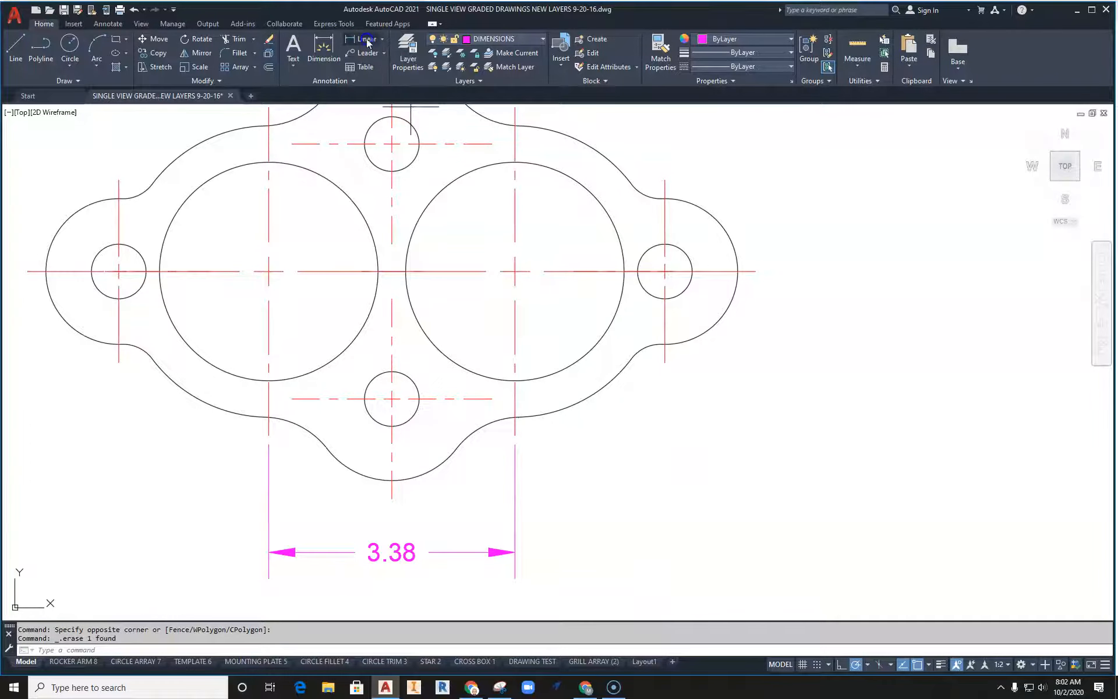
{"action": "left_click", "coordinate": [664, 361]}
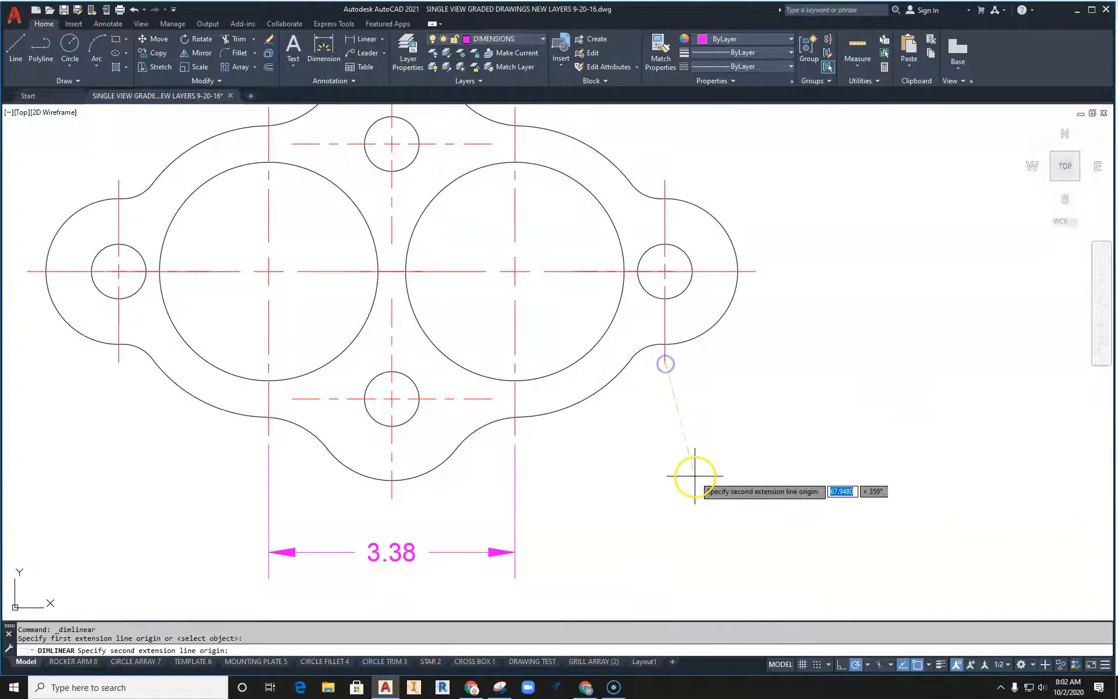
{"action": "left_click", "coordinate": [119, 361]}
{"action": "scroll", "coordinate": [379, 429], "scroll_direction": "down", "scroll_amount": 3}
{"action": "scroll", "coordinate": [429, 382], "scroll_direction": "up", "scroll_amount": 1}
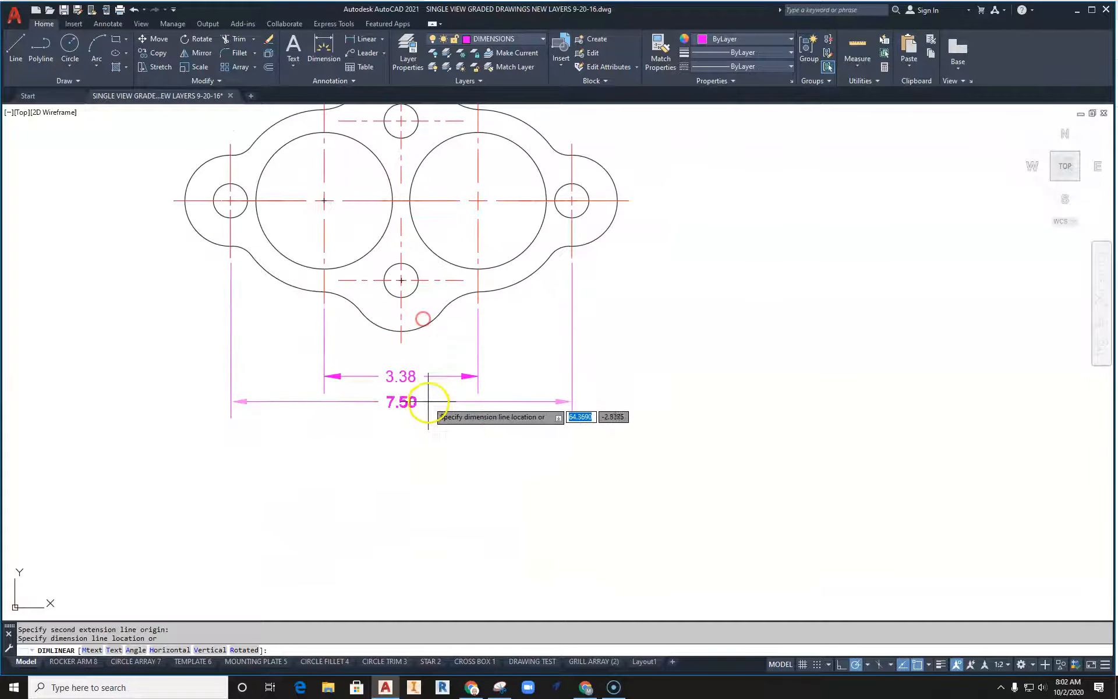
{"action": "left_click", "coordinate": [429, 413]}
{"action": "key", "text": "Escape"}
{"action": "key", "text": "Escape"}
{"action": "middle_click_drag", "start_coordinate": [518, 381], "coordinate": [527, 425]}
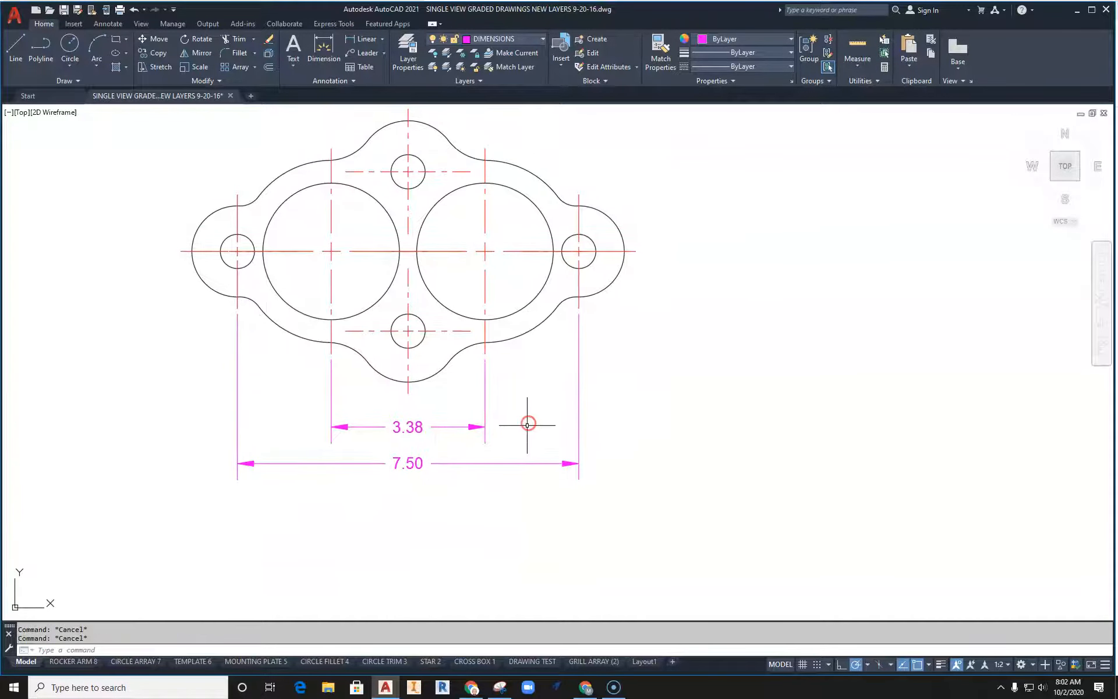
Examine the two horizontal dimensions below the gasket, including the extension line gaps at the center lines and the spacing between dimension lines
{"action": "scroll", "coordinate": [570, 314], "scroll_direction": "up", "scroll_amount": 5}
{"action": "mouse_move", "coordinate": [417, 379]}
{"action": "middle_mouse_down"}
{"action": "mouse_move", "coordinate": [522, 446]}
{"action": "mouse_move", "coordinate": [653, 431]}
{"action": "middle_mouse_up"}
{"action": "scroll", "coordinate": [449, 445], "scroll_direction": "down", "scroll_amount": 2}
{"action": "middle_click_drag", "start_coordinate": [449, 452], "coordinate": [614, 409]}
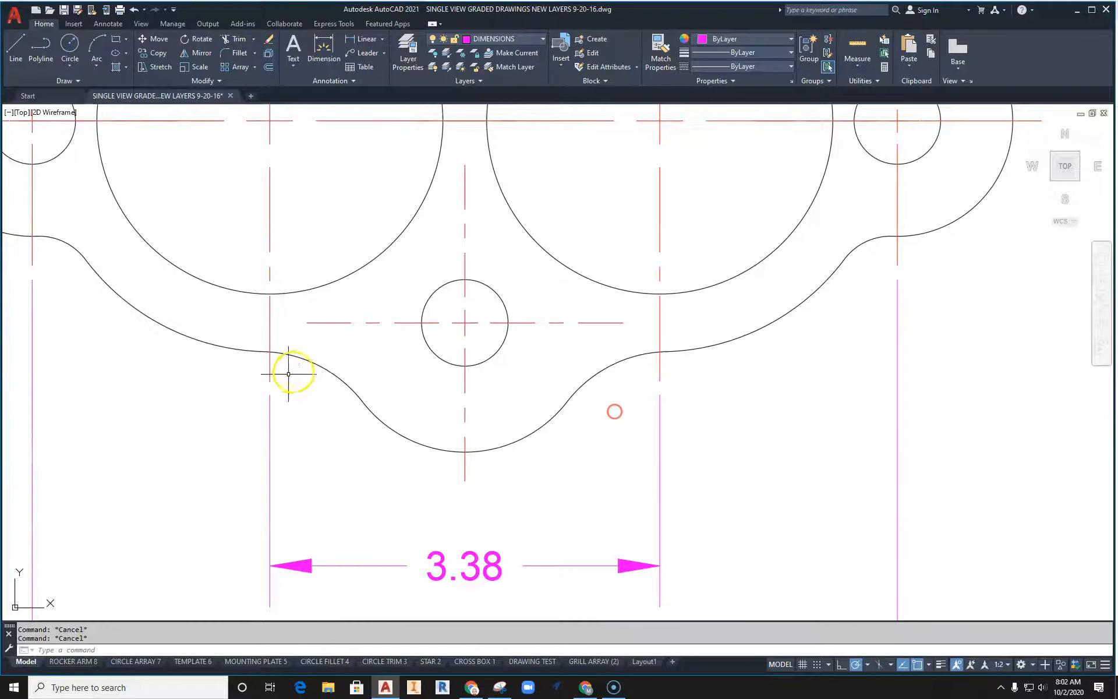
{"action": "scroll", "coordinate": [579, 369], "scroll_direction": "down", "scroll_amount": 4}
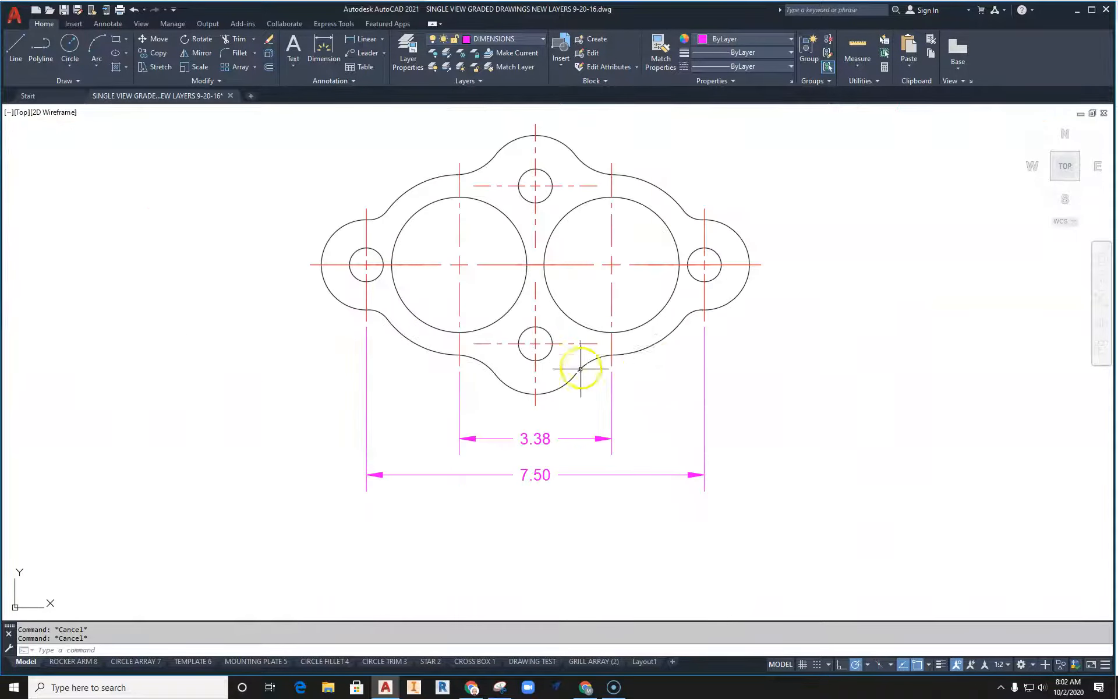
{"action": "scroll", "coordinate": [626, 417], "scroll_direction": "up", "scroll_amount": 1}
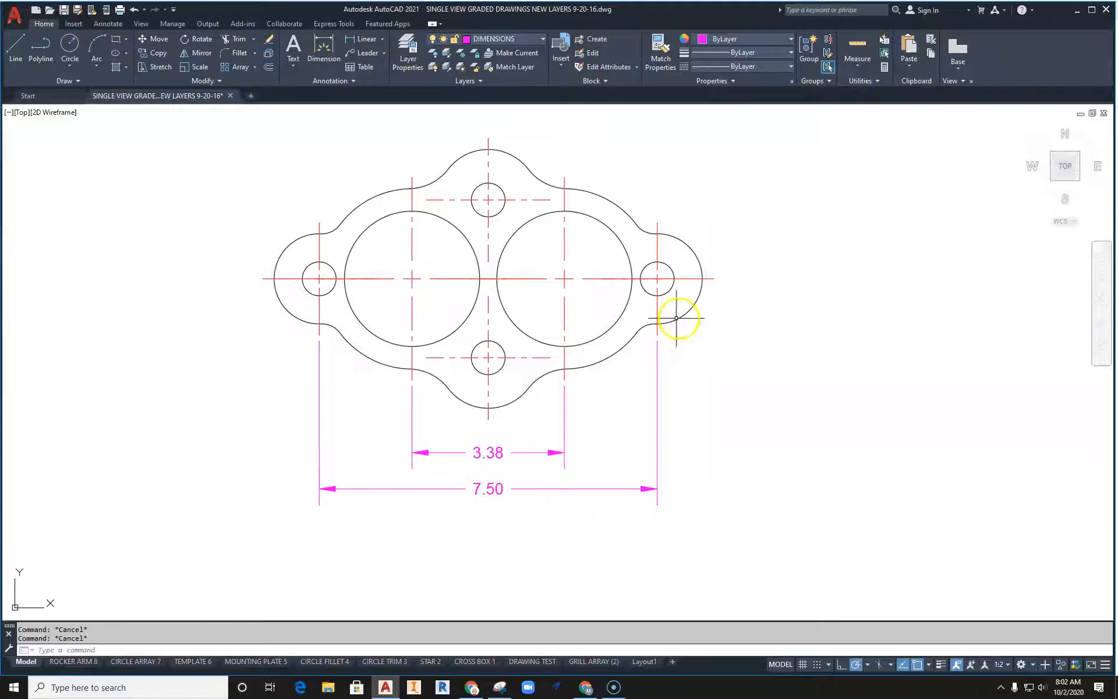
{"action": "middle_click_drag", "start_coordinate": [634, 409], "coordinate": [632, 424]}
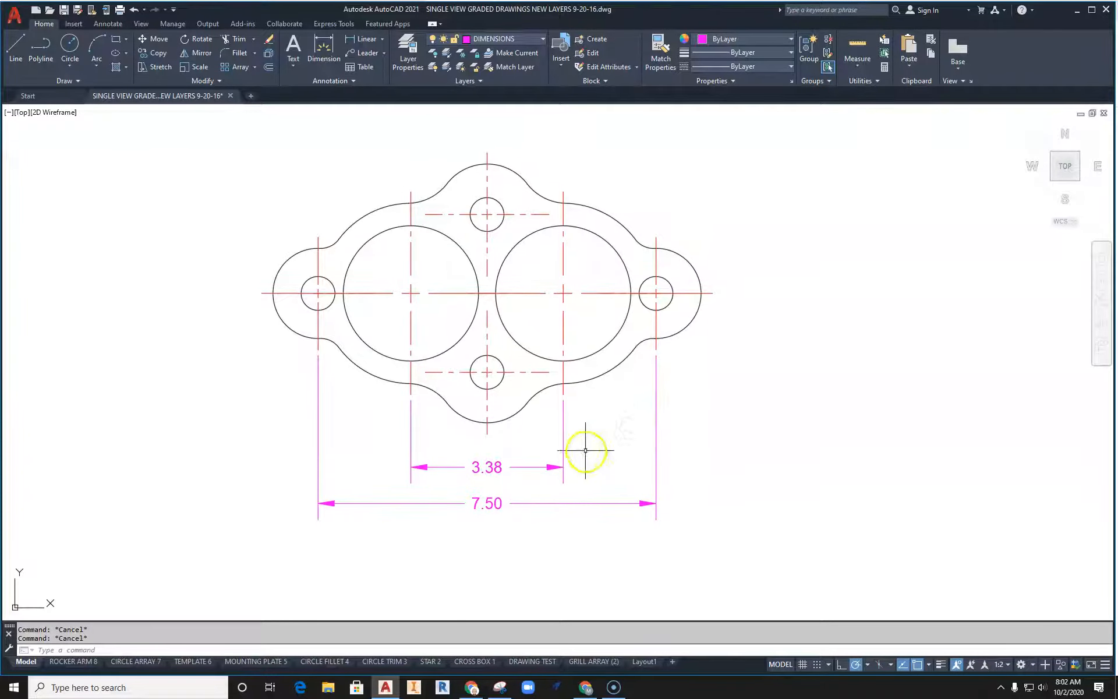
{"action": "scroll", "coordinate": [585, 454], "scroll_direction": "up", "scroll_amount": 2}
{"action": "middle_click_drag", "start_coordinate": [594, 464], "coordinate": [634, 417]}
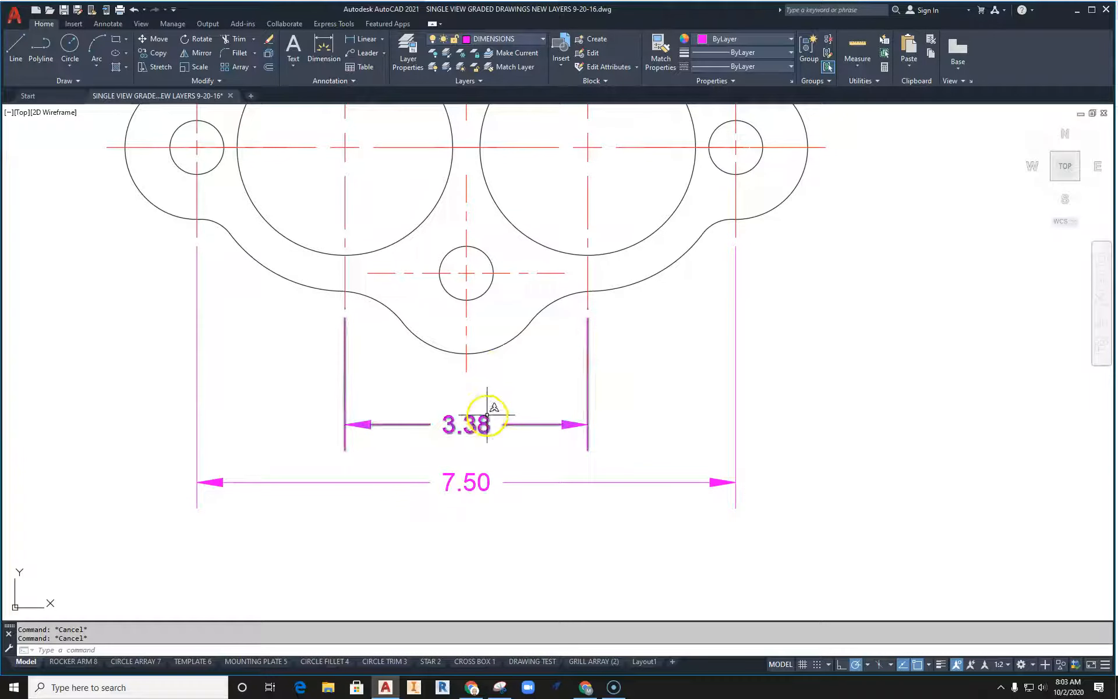
{"action": "mouse_move", "coordinate": [487, 414]}
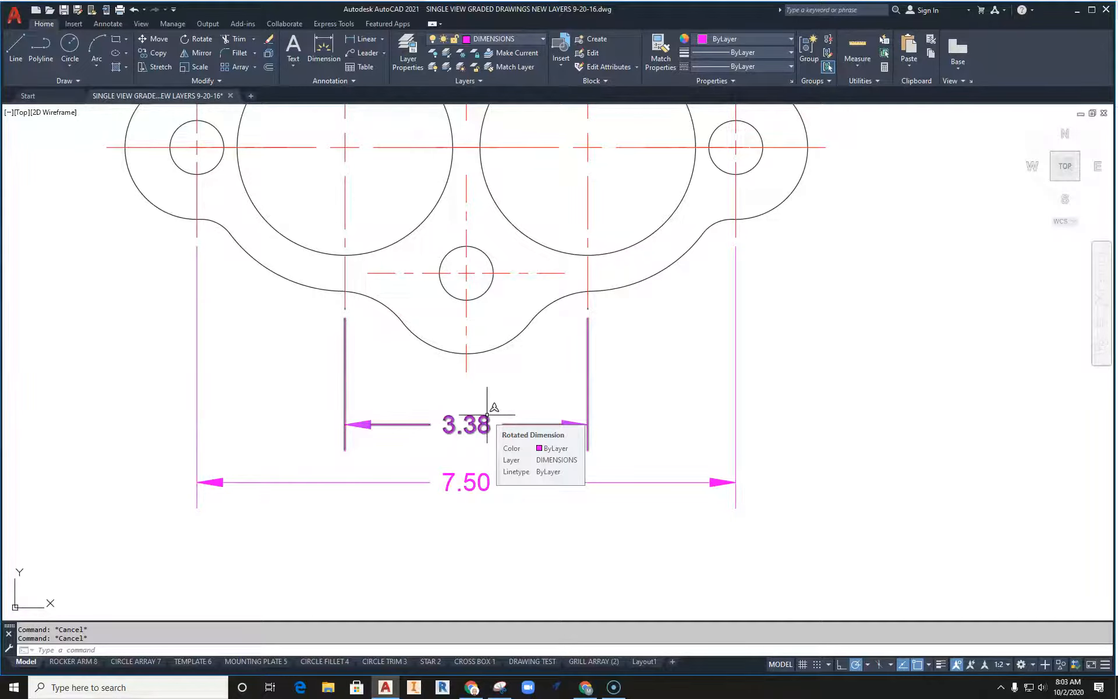
{"action": "scroll", "coordinate": [493, 414], "scroll_direction": "down", "scroll_amount": 1}
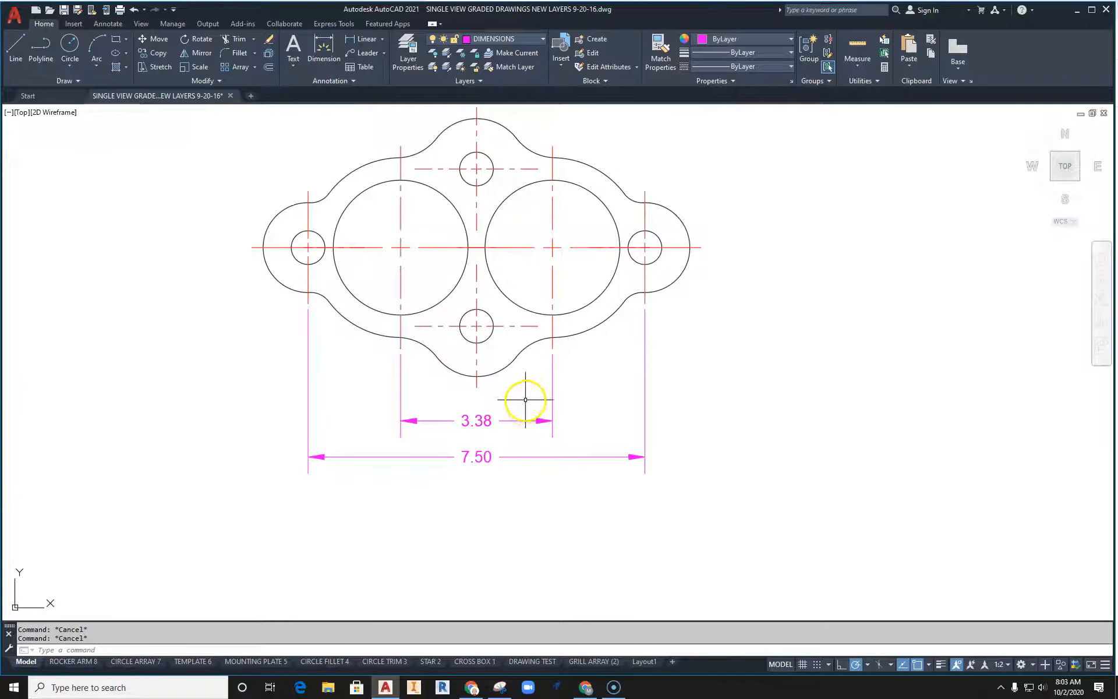
At a 1:1 annotation scale, add a vertical linear dimension beside the gasket between the right ends of the upper and lower holes' horizontal center lines
{"action": "left_click", "coordinate": [1008, 668]}
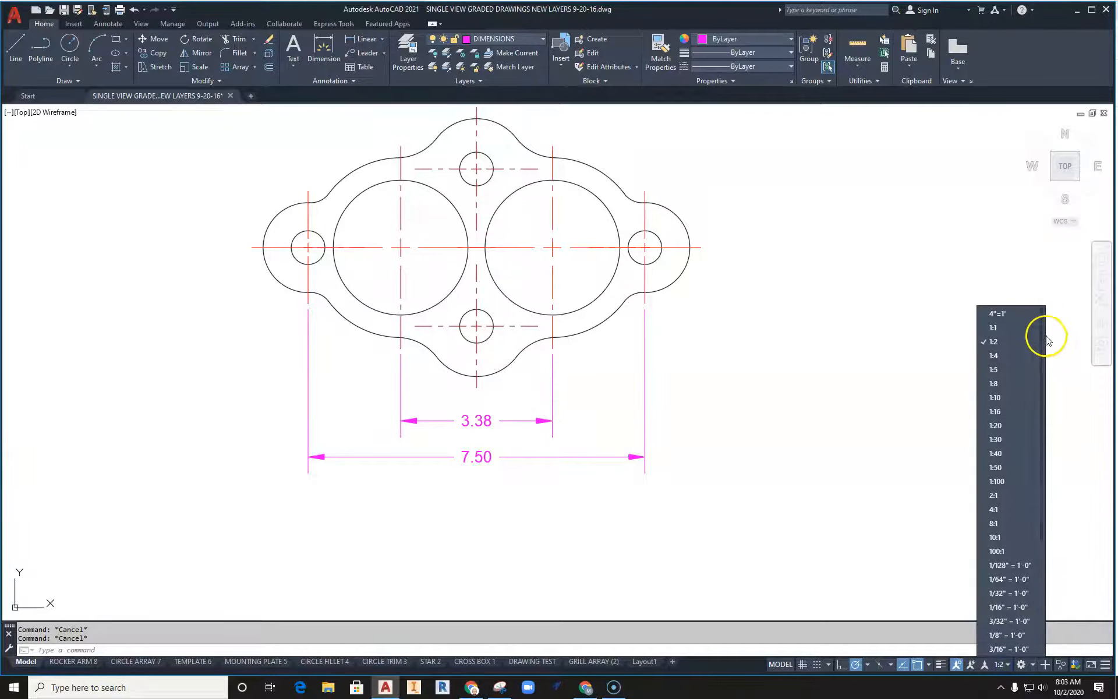
{"action": "left_click", "coordinate": [997, 313]}
{"action": "left_click", "coordinate": [367, 38]}
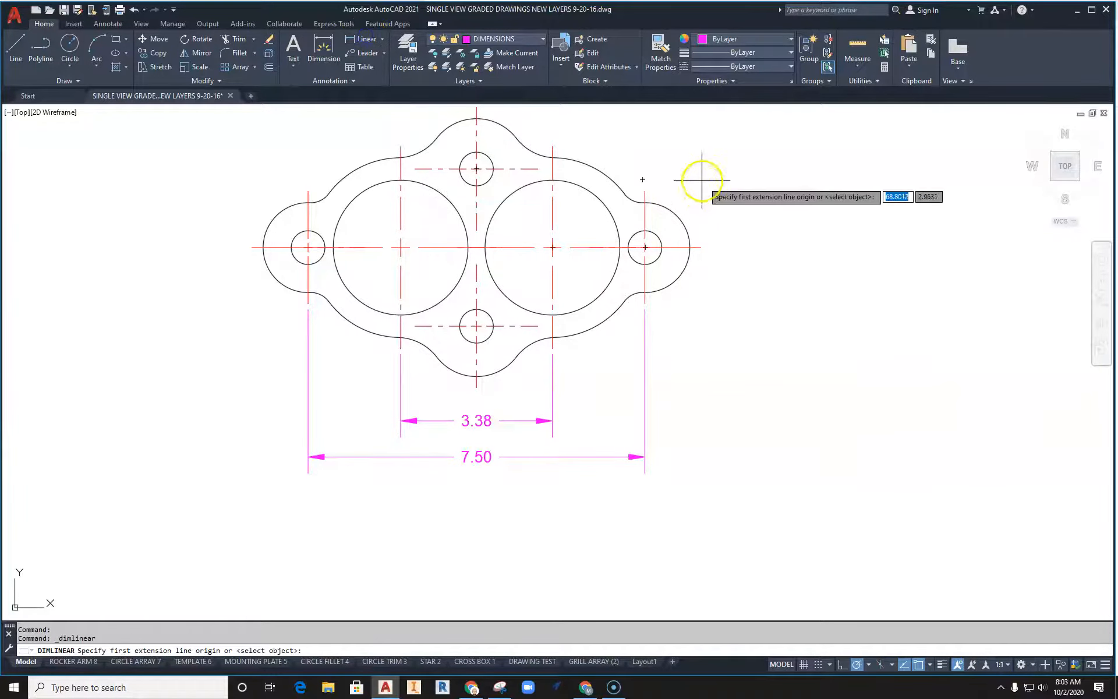
{"action": "middle_click_drag", "start_coordinate": [659, 176], "coordinate": [648, 250]}
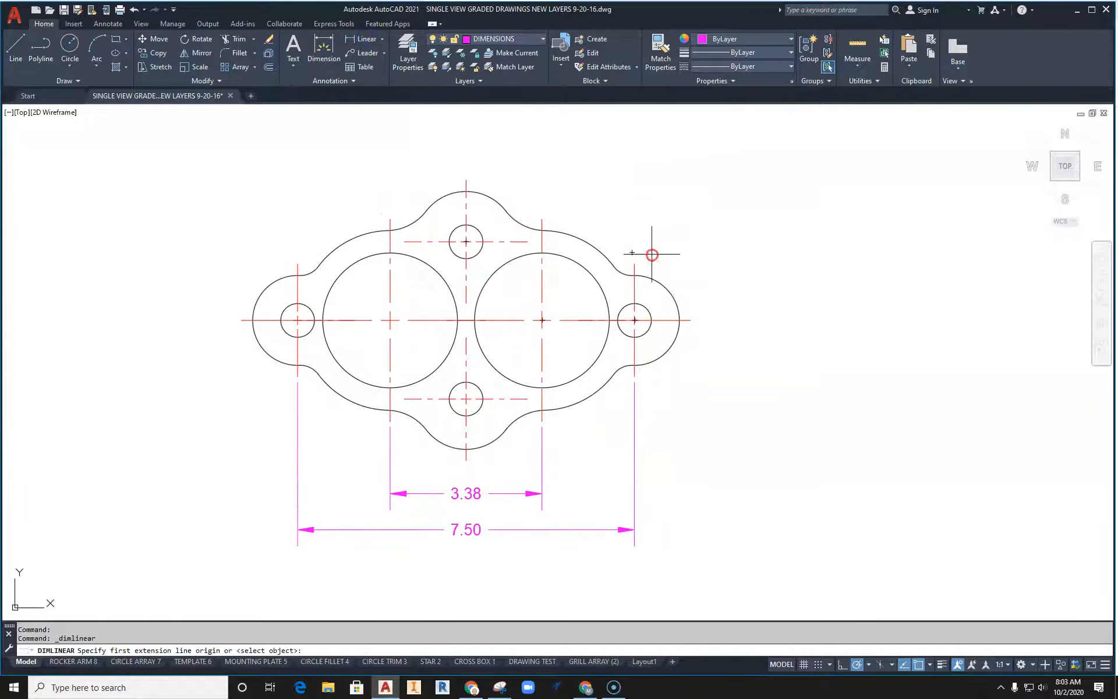
{"action": "left_click", "coordinate": [525, 241]}
{"action": "left_click", "coordinate": [528, 399]}
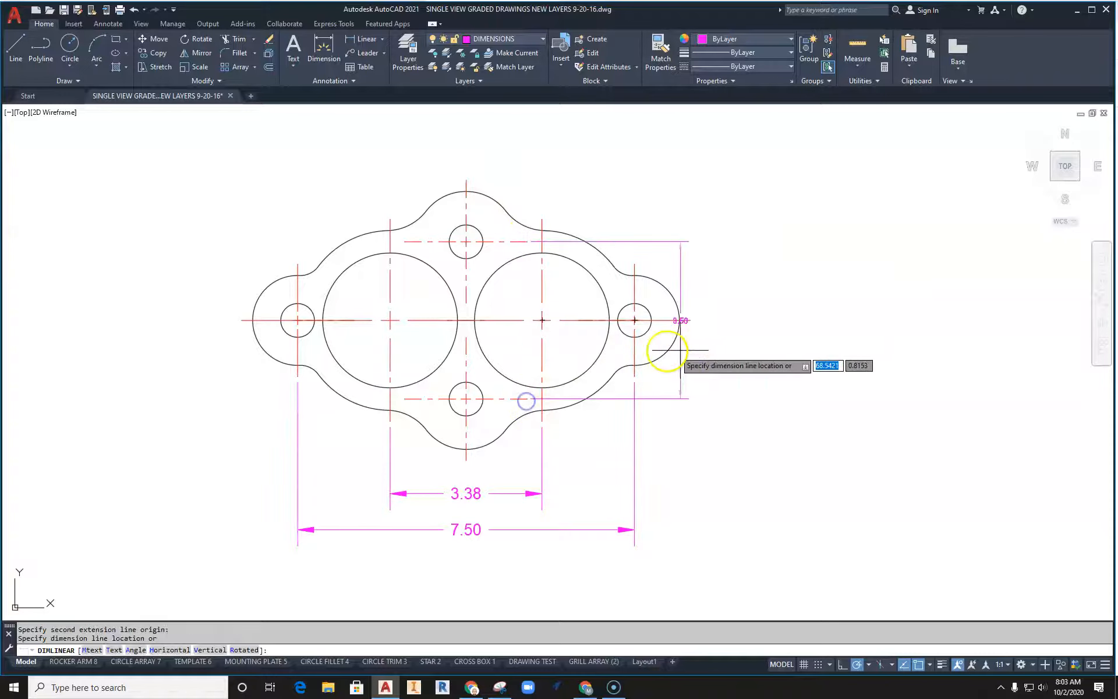
{"action": "left_click", "coordinate": [723, 351]}
{"action": "key", "text": "Escape"}
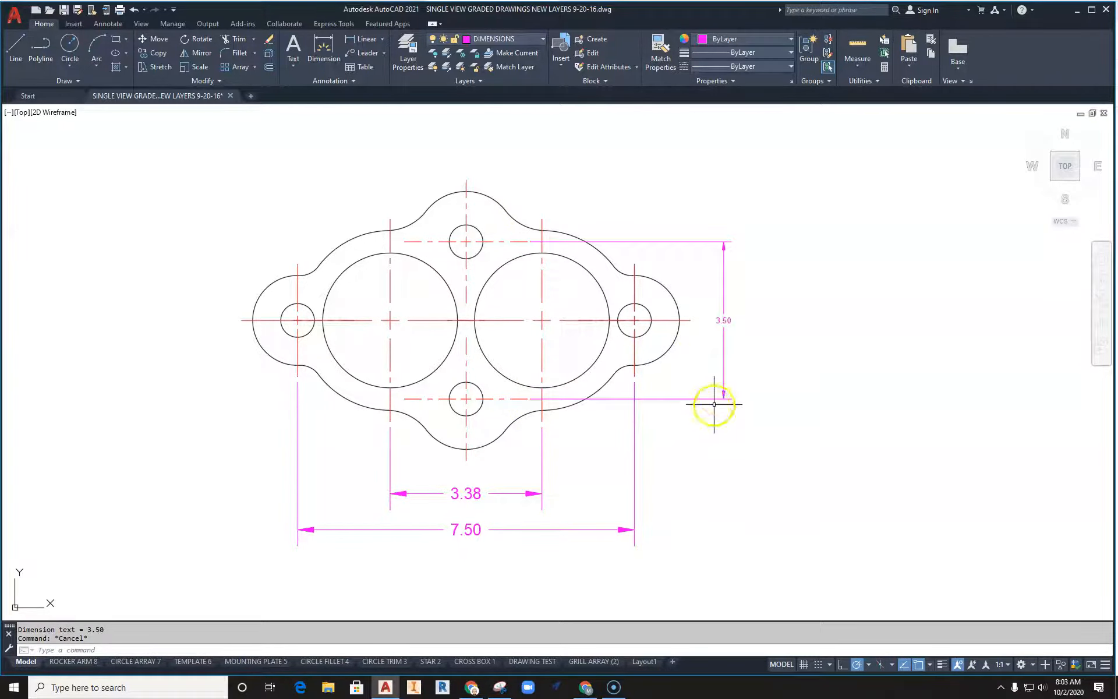
In the GRILL ARRAY (2) layout, set the active viewport's scale to 1:1 and bring the vertical dimension into view
{"action": "left_click", "coordinate": [636, 662]}
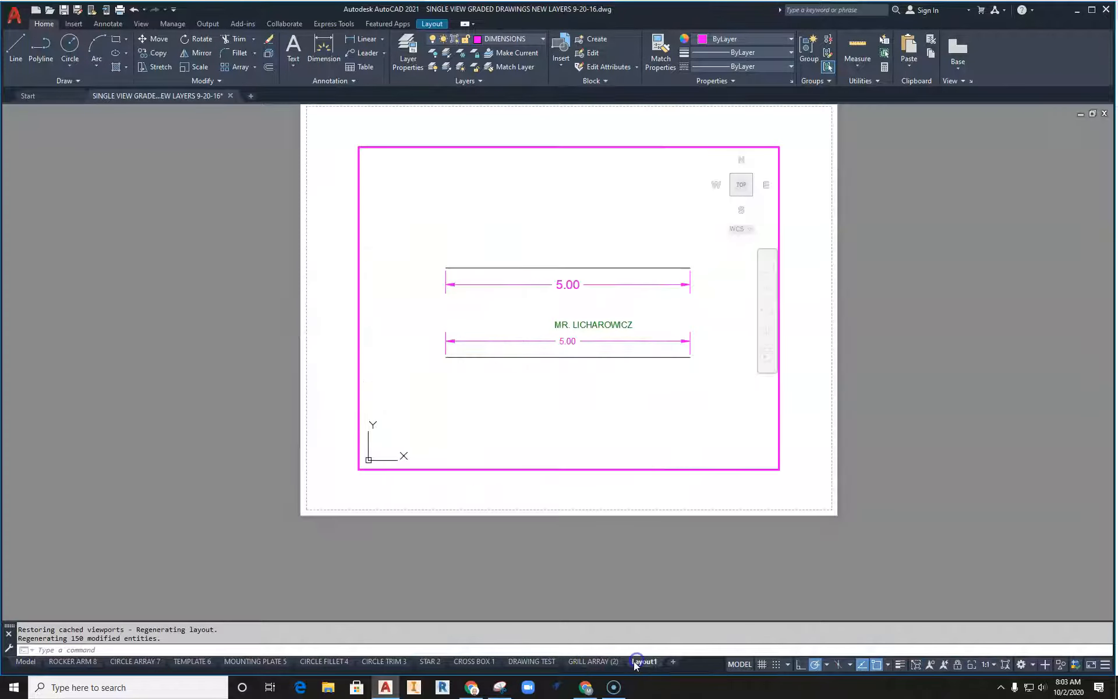
{"action": "left_click", "coordinate": [594, 662]}
{"action": "mouse_move", "coordinate": [592, 417]}
{"action": "middle_mouse_down"}
{"action": "mouse_move", "coordinate": [579, 263]}
{"action": "mouse_move", "coordinate": [587, 226]}
{"action": "middle_mouse_up"}
{"action": "double_click", "coordinate": [596, 344]}
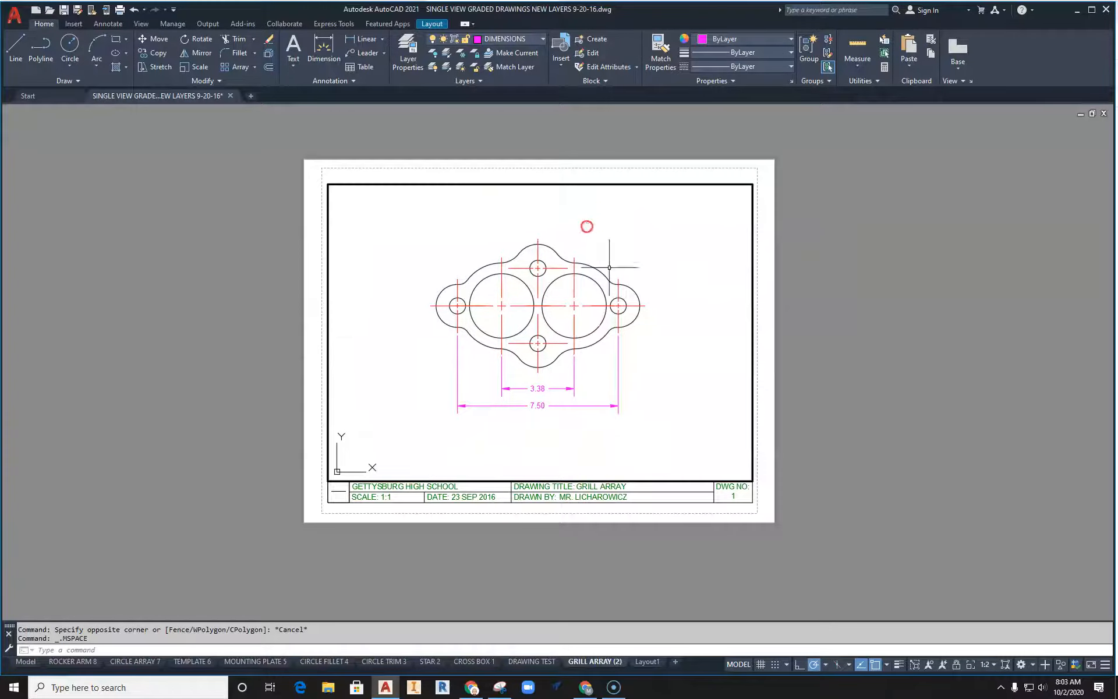
{"action": "left_click", "coordinate": [992, 668]}
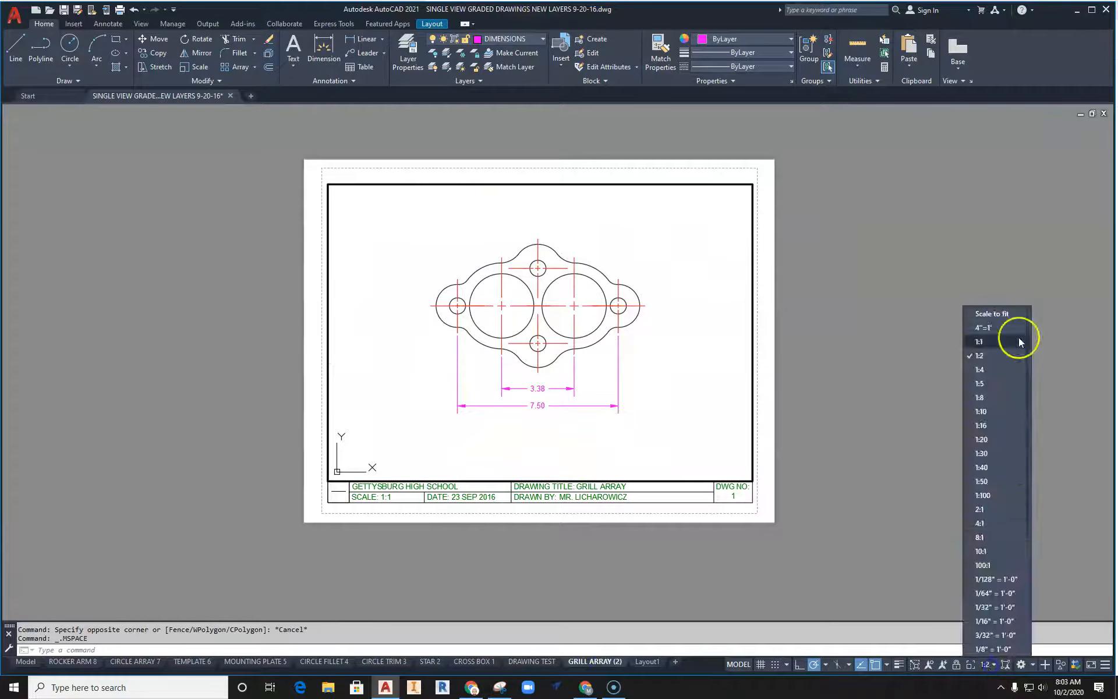
{"action": "left_click", "coordinate": [1001, 343]}
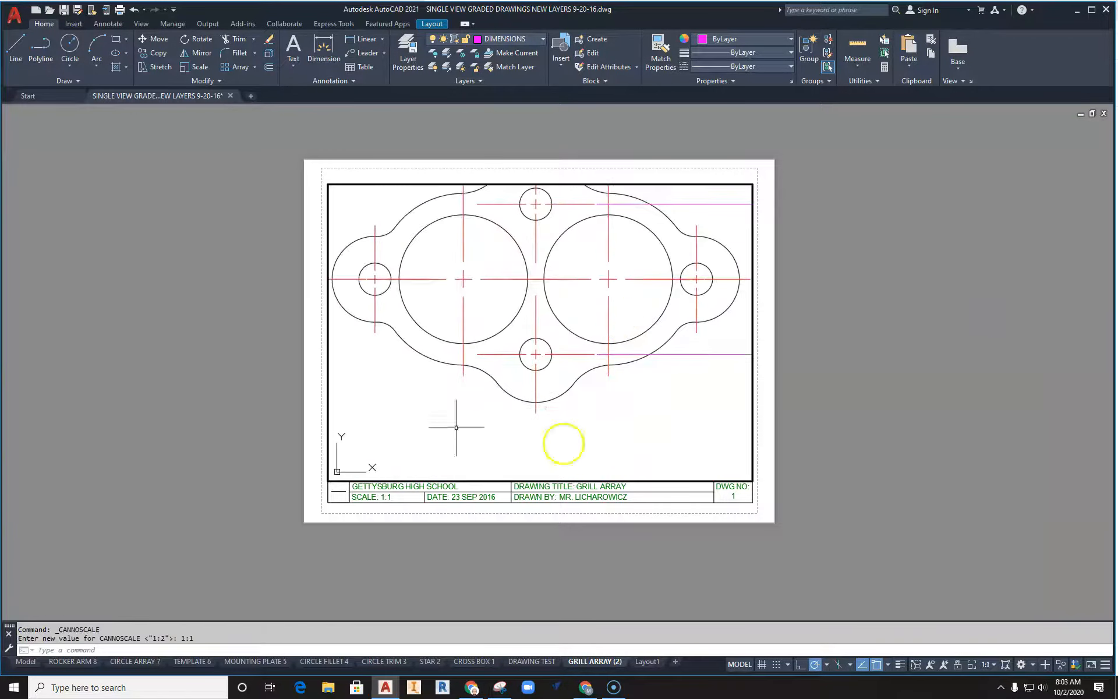
{"action": "middle_click_drag", "start_coordinate": [629, 424], "coordinate": [474, 467]}
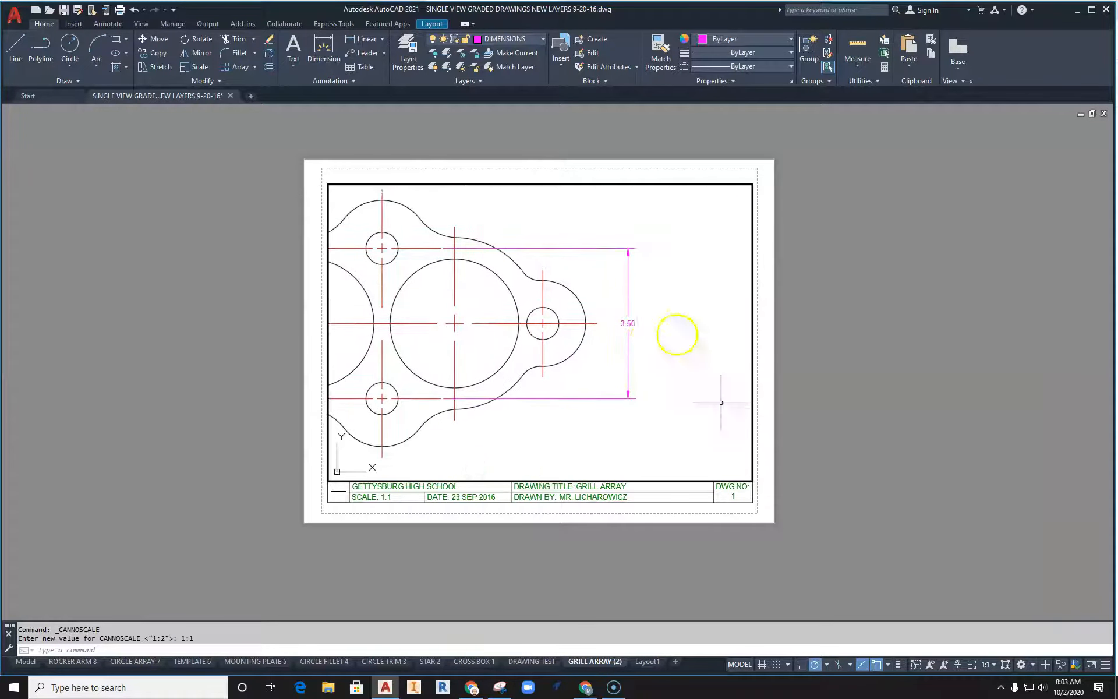
Set the layout viewport's scale back to 1:2 and recenter the gasket within the border
{"action": "left_click", "coordinate": [987, 668]}
{"action": "left_click", "coordinate": [1001, 355]}
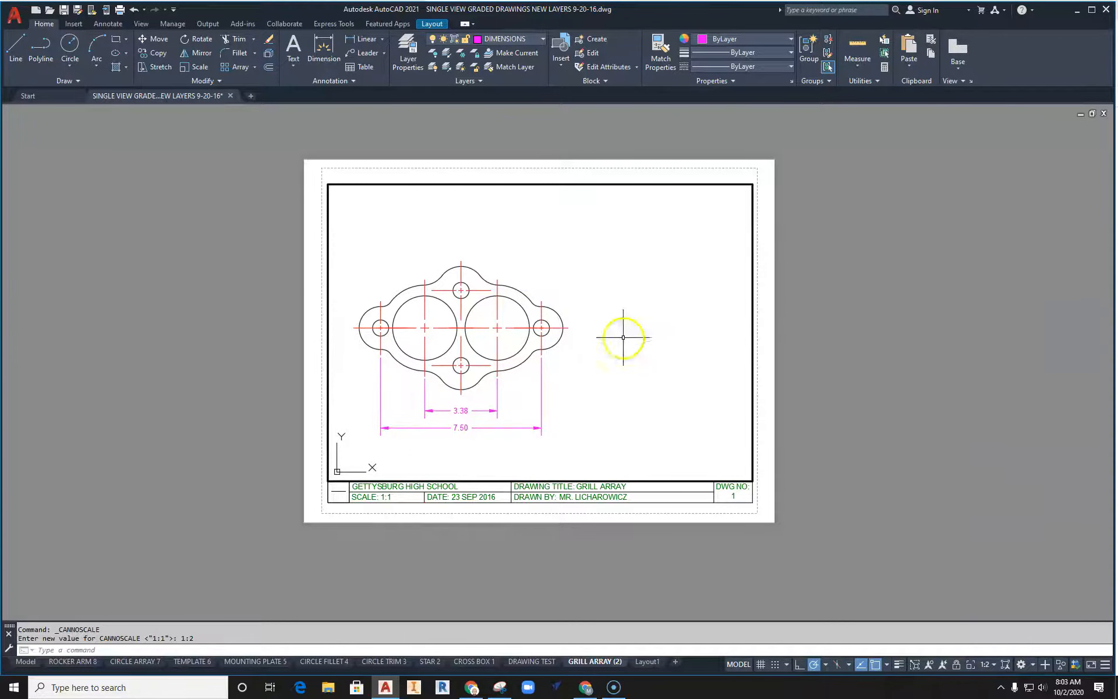
{"action": "middle_click_drag", "start_coordinate": [608, 329], "coordinate": [689, 321]}
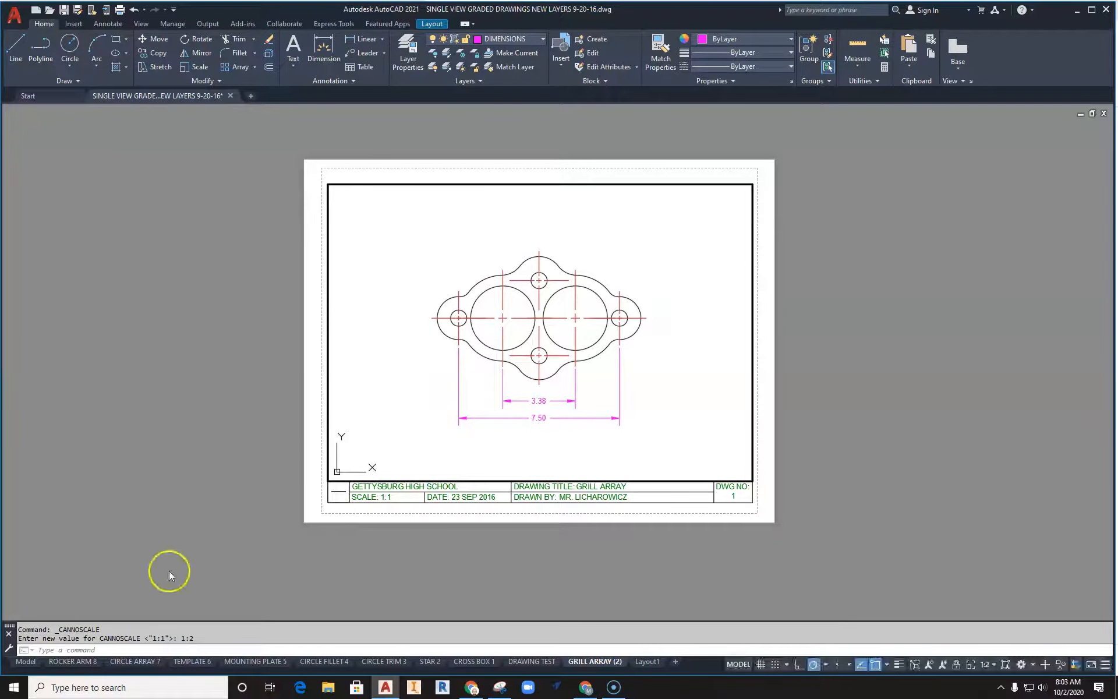
In model space, add the 1:2 scale to the annotative scale list of the gasket's vertical dimension
{"action": "left_click", "coordinate": [26, 661]}
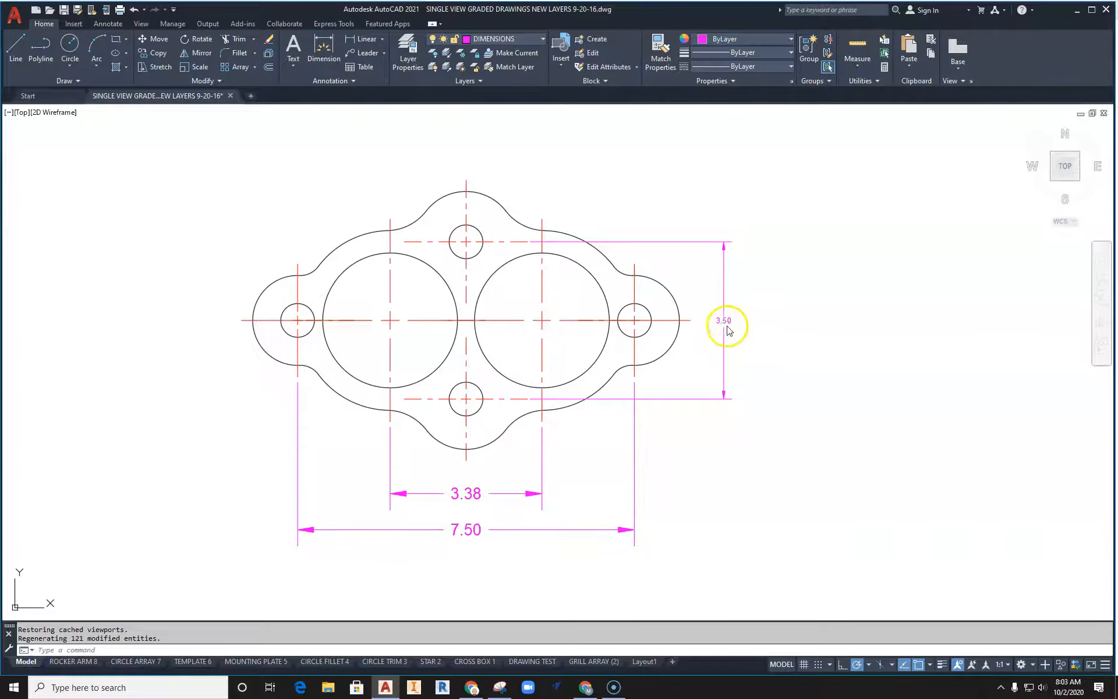
{"action": "left_click", "coordinate": [738, 366]}
{"action": "key", "text": "Escape"}
{"action": "key", "text": "Escape"}
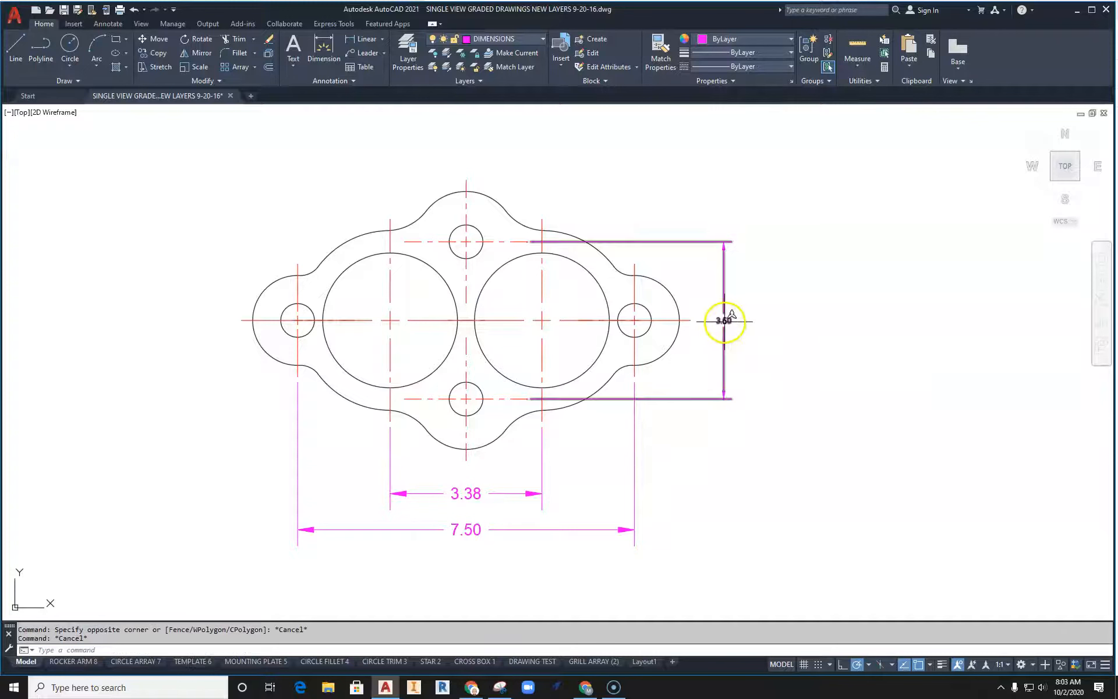
{"action": "mouse_move", "coordinate": [732, 315]}
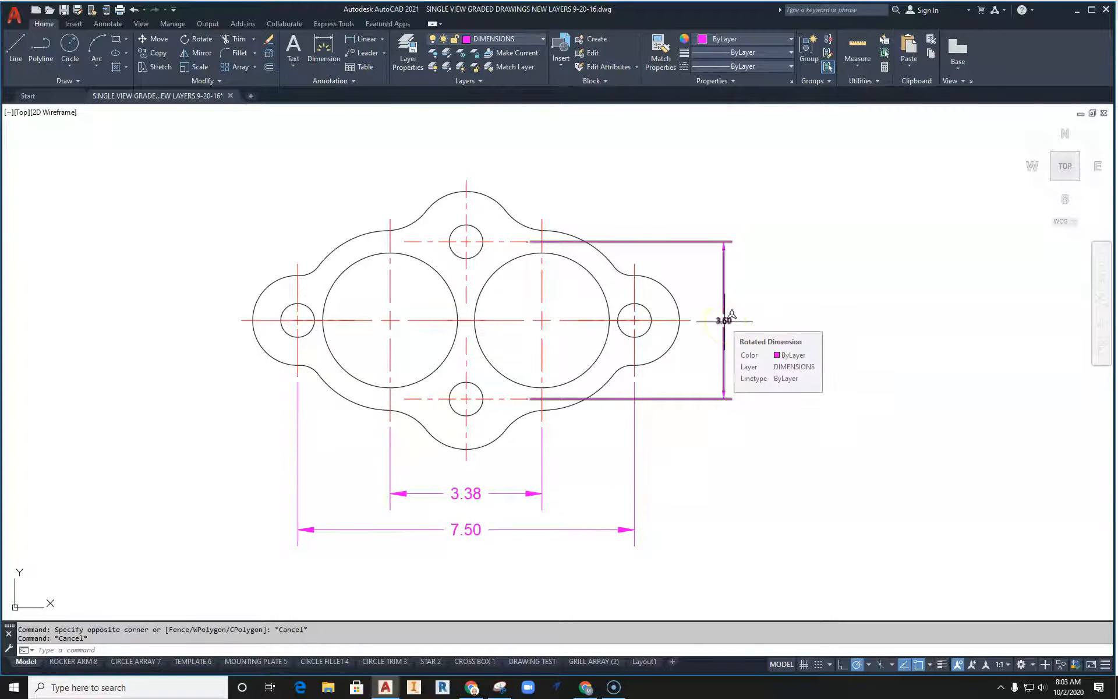
{"action": "left_click", "coordinate": [728, 319]}
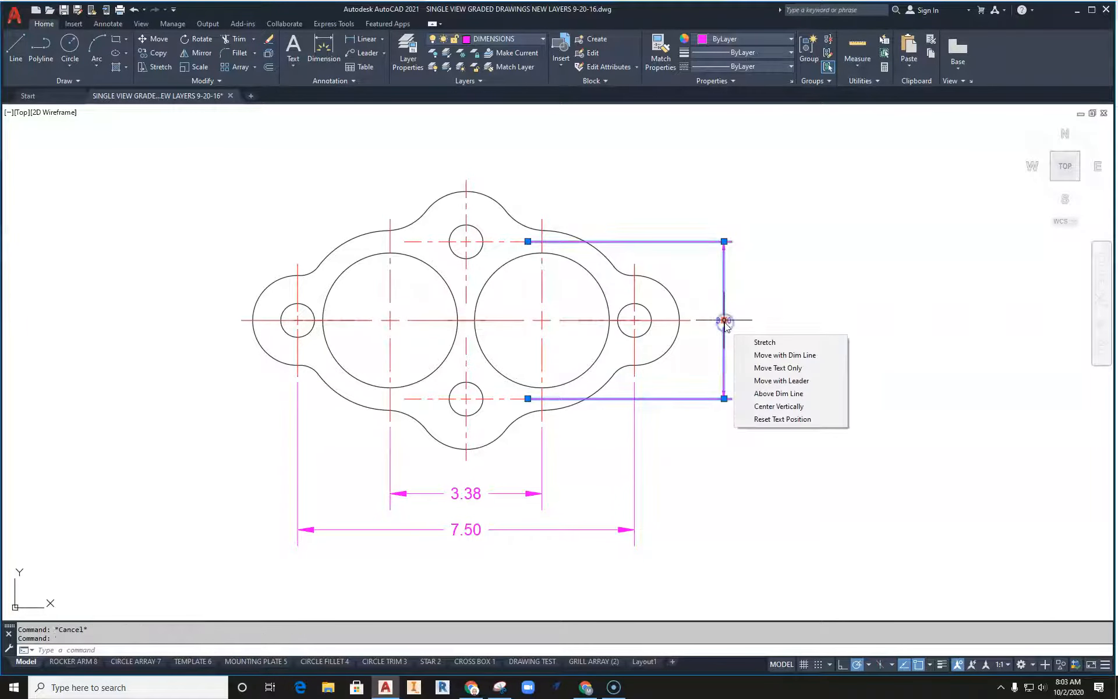
{"action": "right_click", "coordinate": [722, 355]}
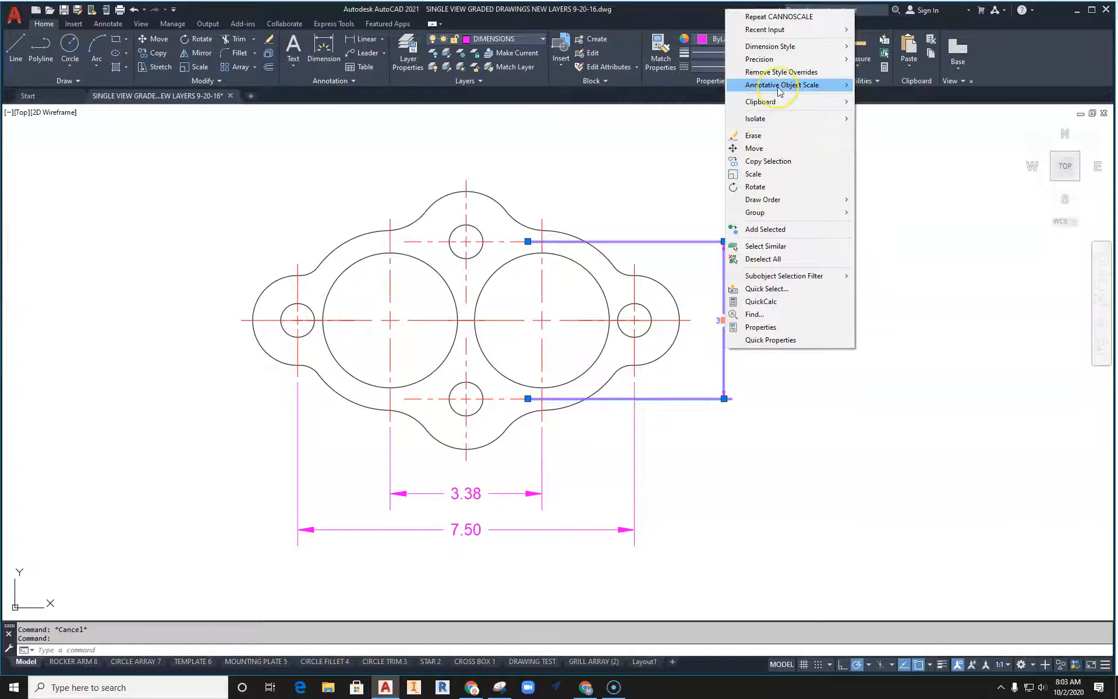
{"action": "mouse_move", "coordinate": [779, 91]}
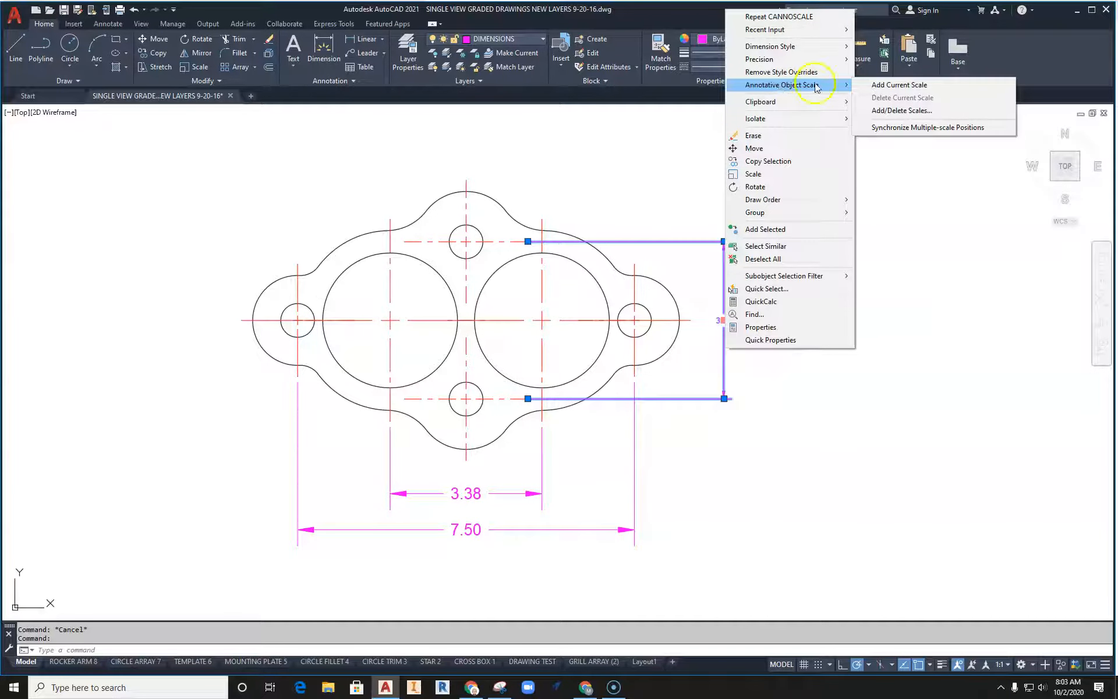
{"action": "left_click", "coordinate": [917, 116]}
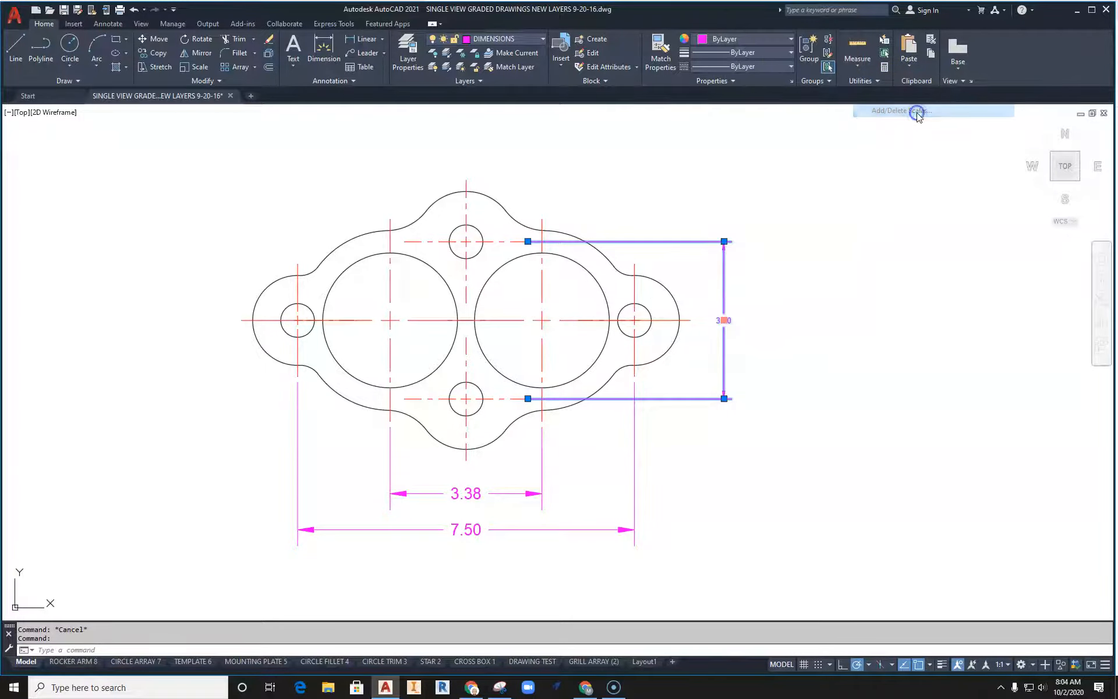
{"action": "left_click_drag", "start_coordinate": [168, 214], "coordinate": [186, 146]}
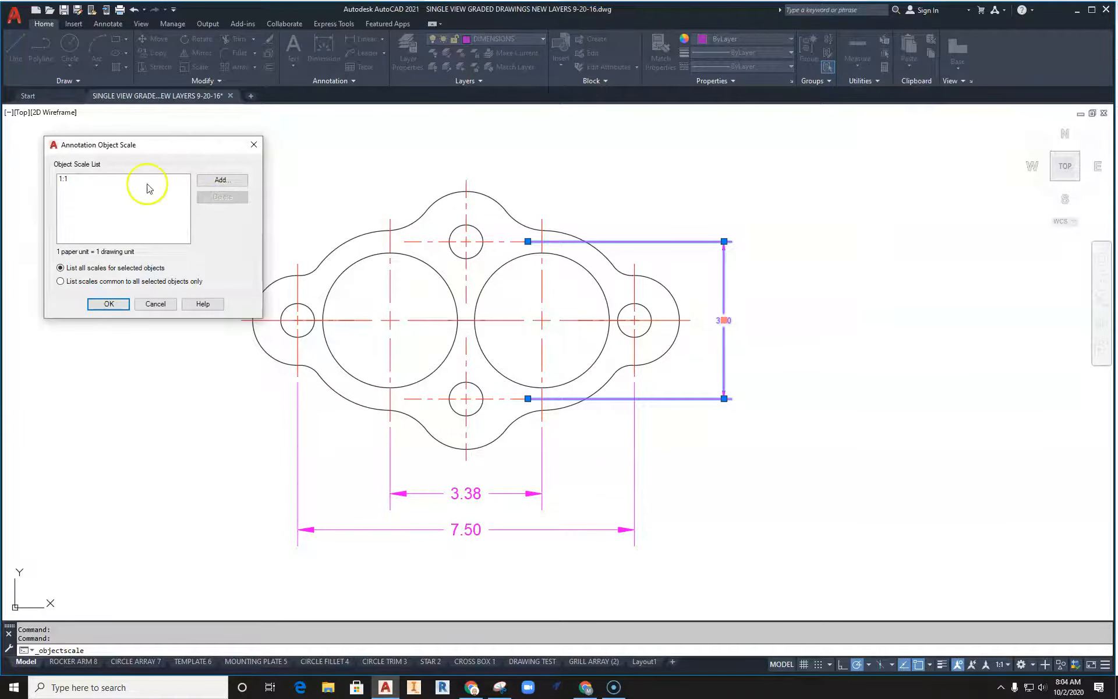
{"action": "left_click", "coordinate": [216, 182]}
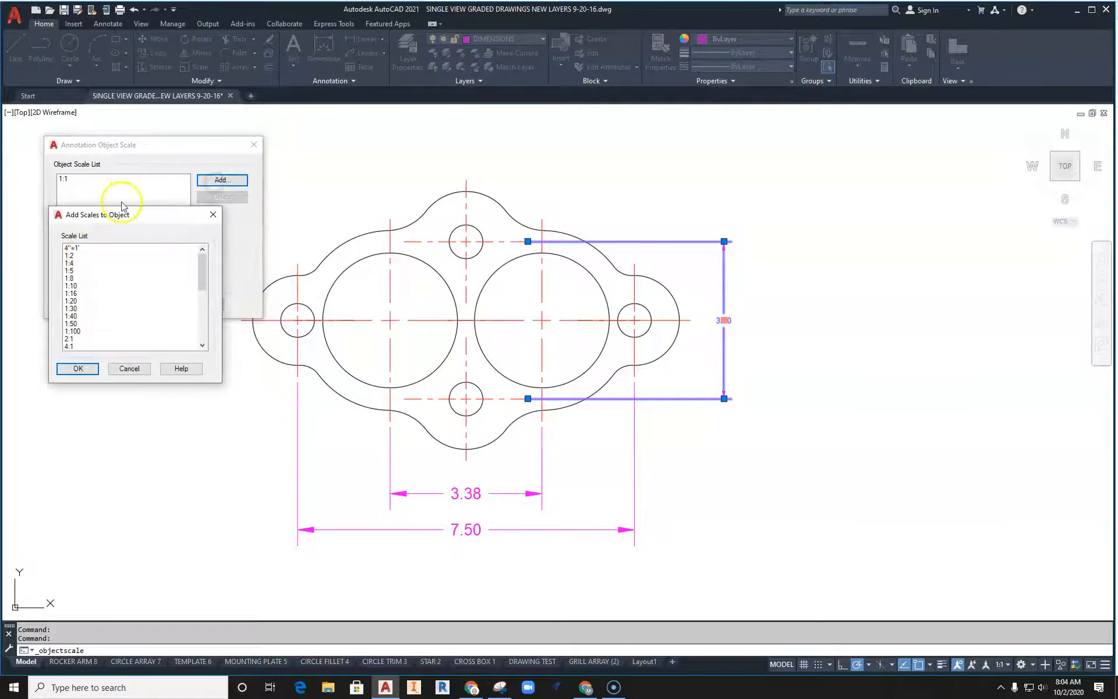
{"action": "left_click", "coordinate": [69, 256]}
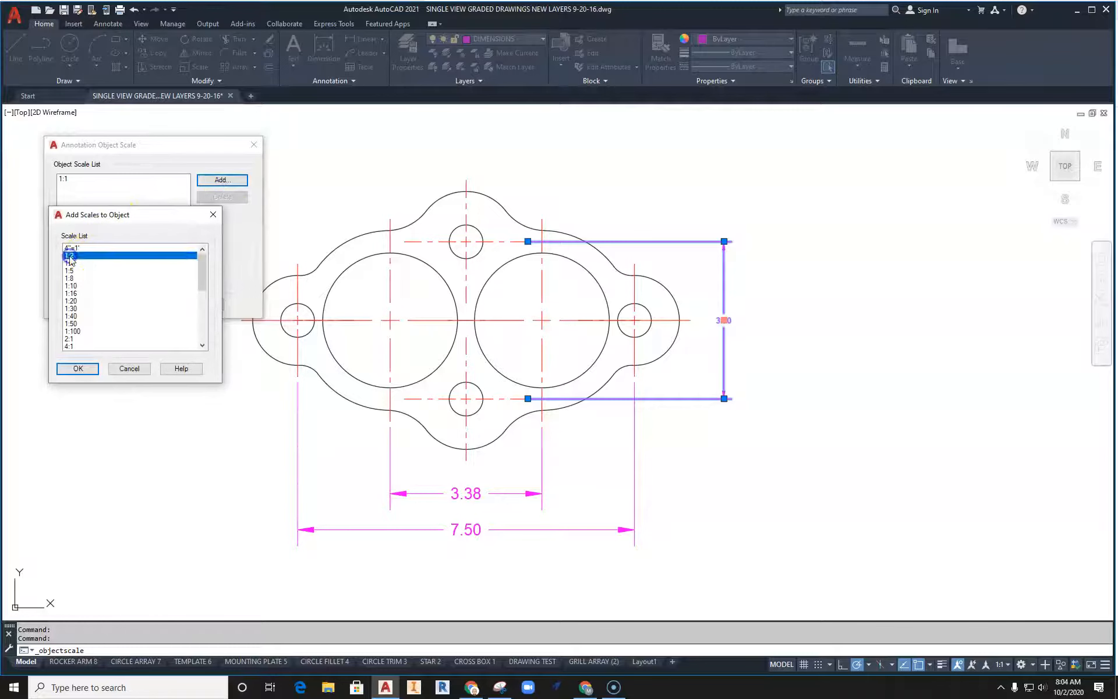
{"action": "left_click", "coordinate": [80, 371]}
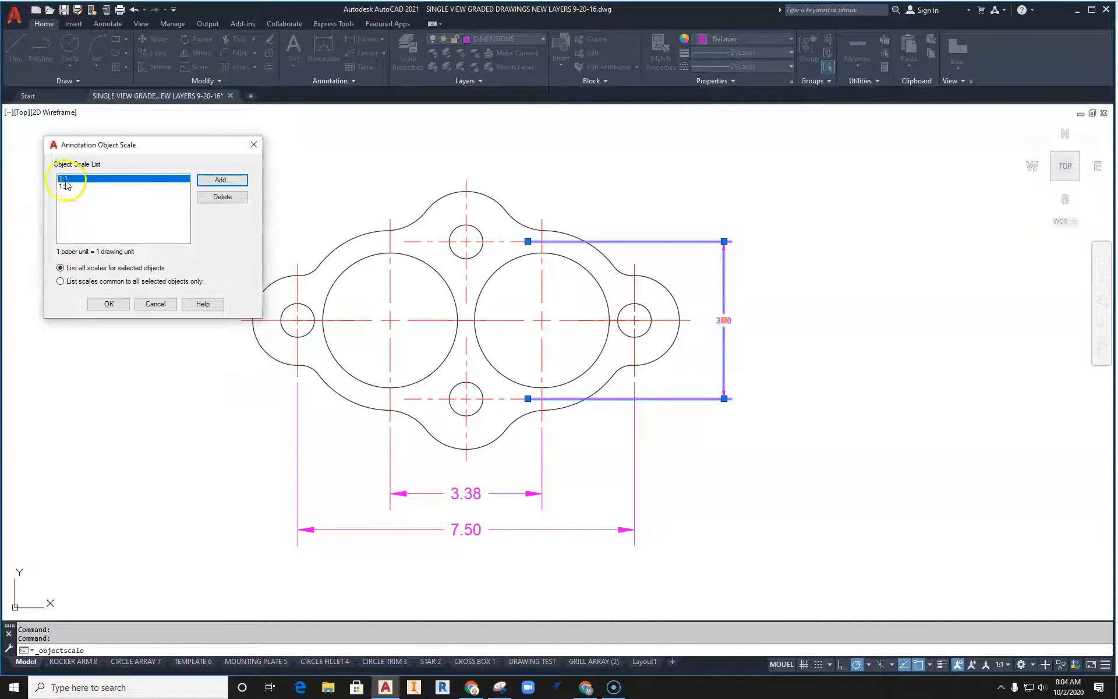
{"action": "left_click", "coordinate": [108, 303]}
{"action": "key", "text": "Escape"}
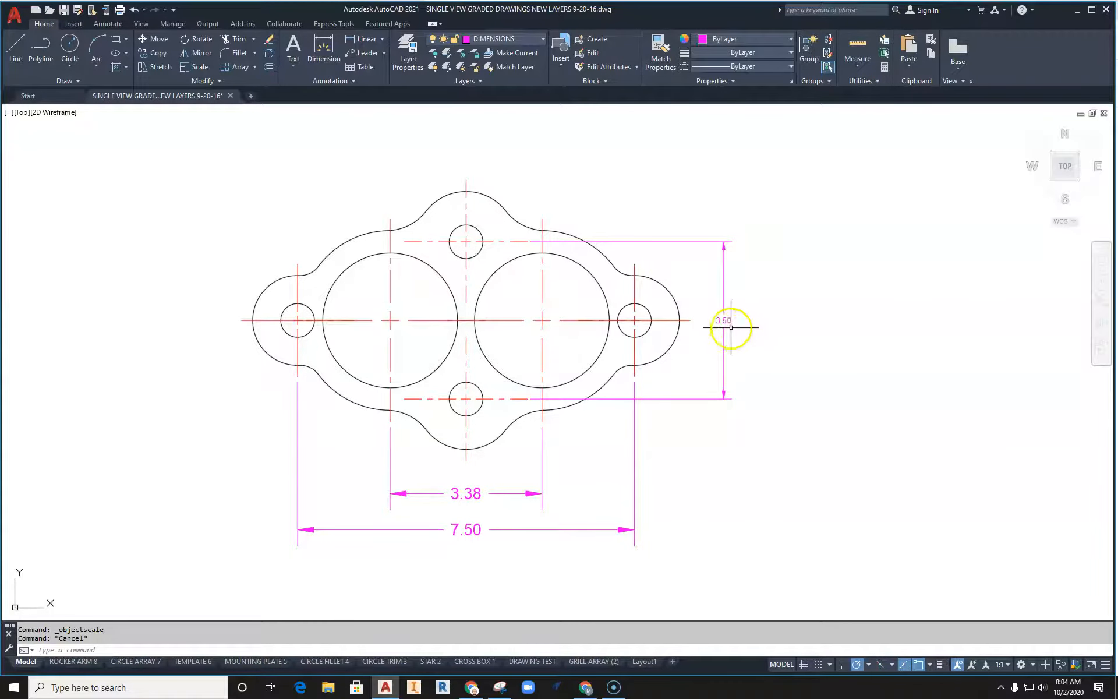
Inspect the vertical dimension's text up close, selecting it to compare its representations at the assigned scales
{"action": "scroll", "coordinate": [726, 320], "scroll_direction": "up", "scroll_amount": 5}
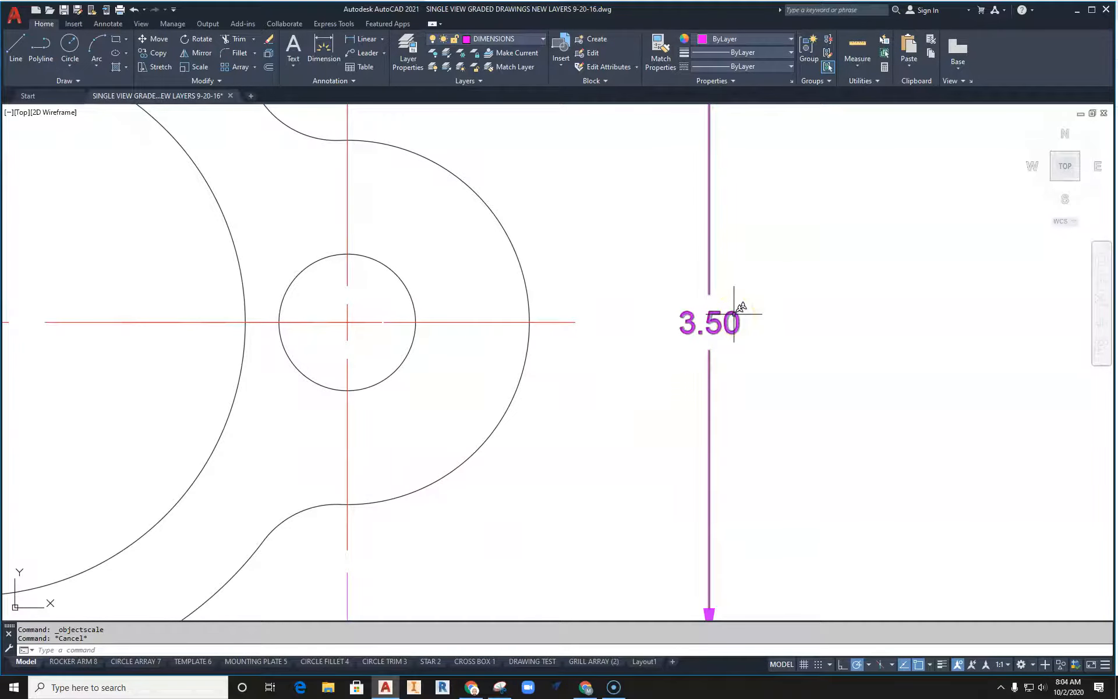
{"action": "left_click", "coordinate": [732, 315]}
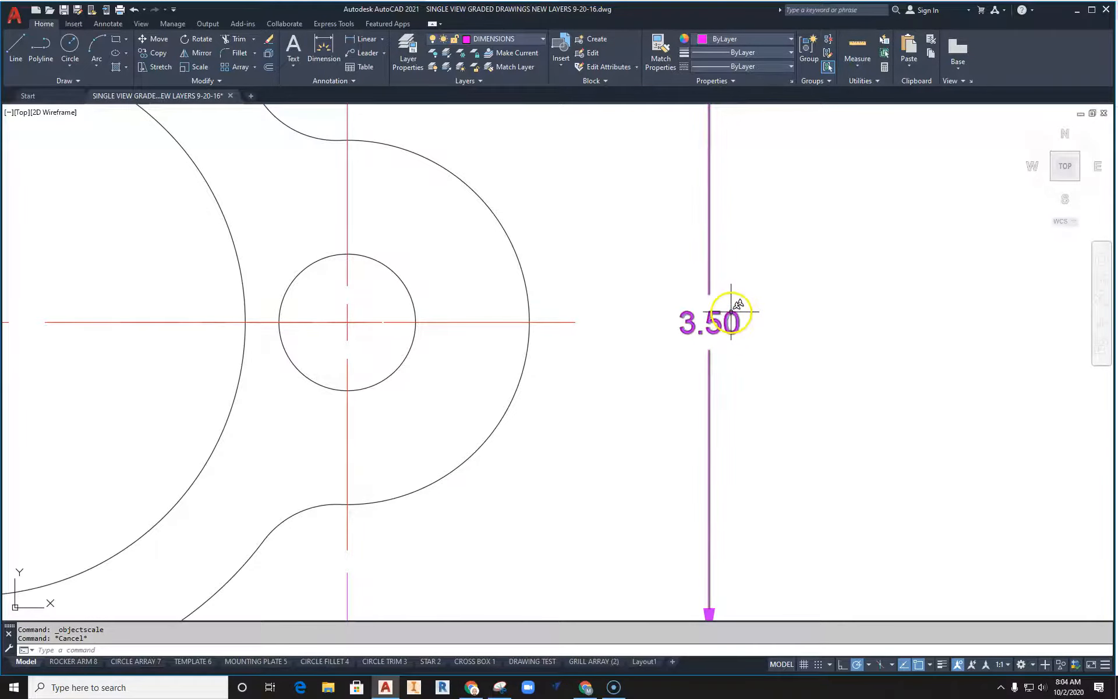
{"action": "scroll", "coordinate": [711, 302], "scroll_direction": "up", "scroll_amount": 5}
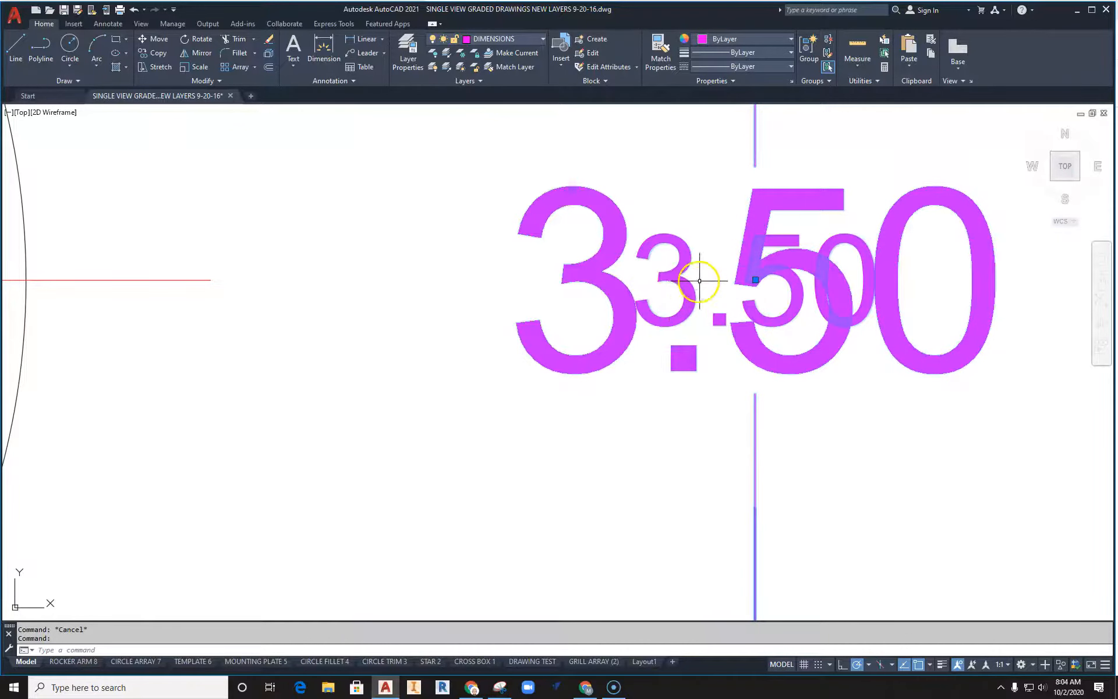
{"action": "scroll", "coordinate": [696, 280], "scroll_direction": "down", "scroll_amount": 6}
{"action": "key", "text": "Escape"}
{"action": "scroll", "coordinate": [716, 280], "scroll_direction": "down", "scroll_amount": 2}
{"action": "scroll", "coordinate": [719, 282], "scroll_direction": "down", "scroll_amount": 2}
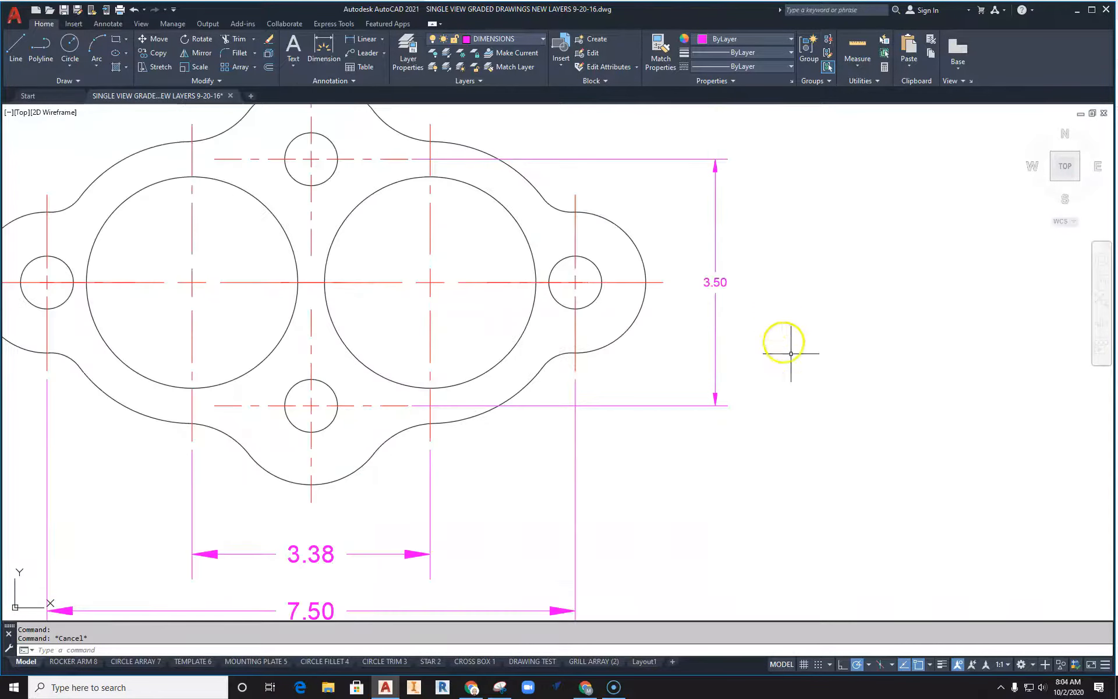
Switch the annotation scale to 1:2 and back to 1:1 to compare the vertical dimension's display size
{"action": "left_click", "coordinate": [1005, 668]}
{"action": "left_click", "coordinate": [1005, 344]}
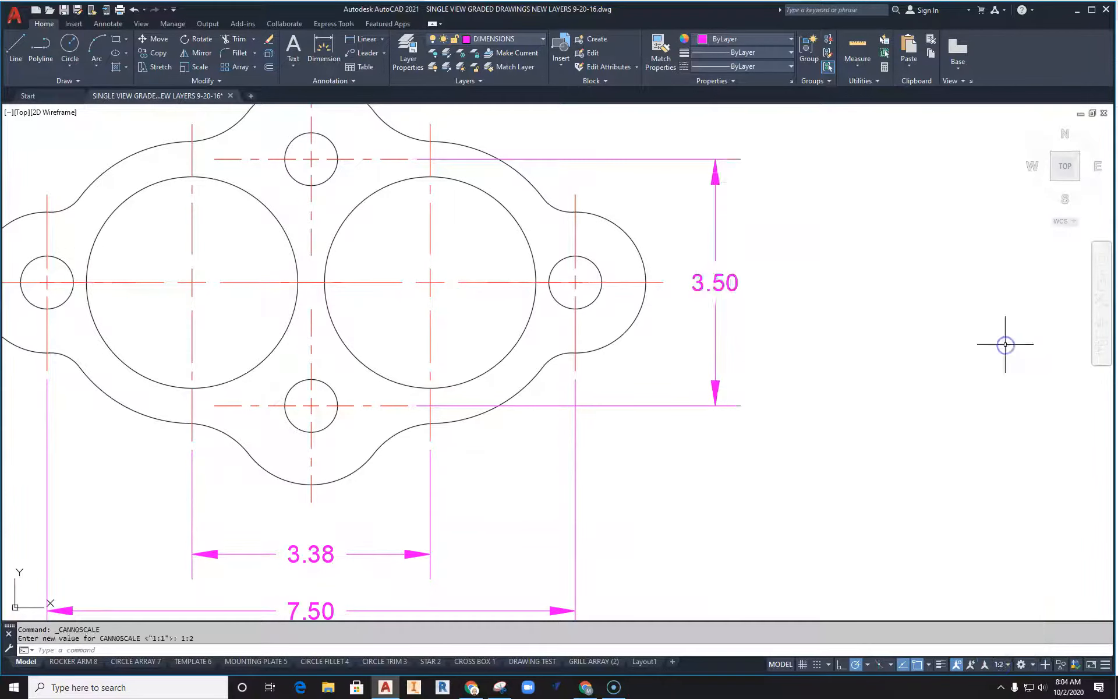
{"action": "scroll", "coordinate": [626, 399], "scroll_direction": "down", "scroll_amount": 4}
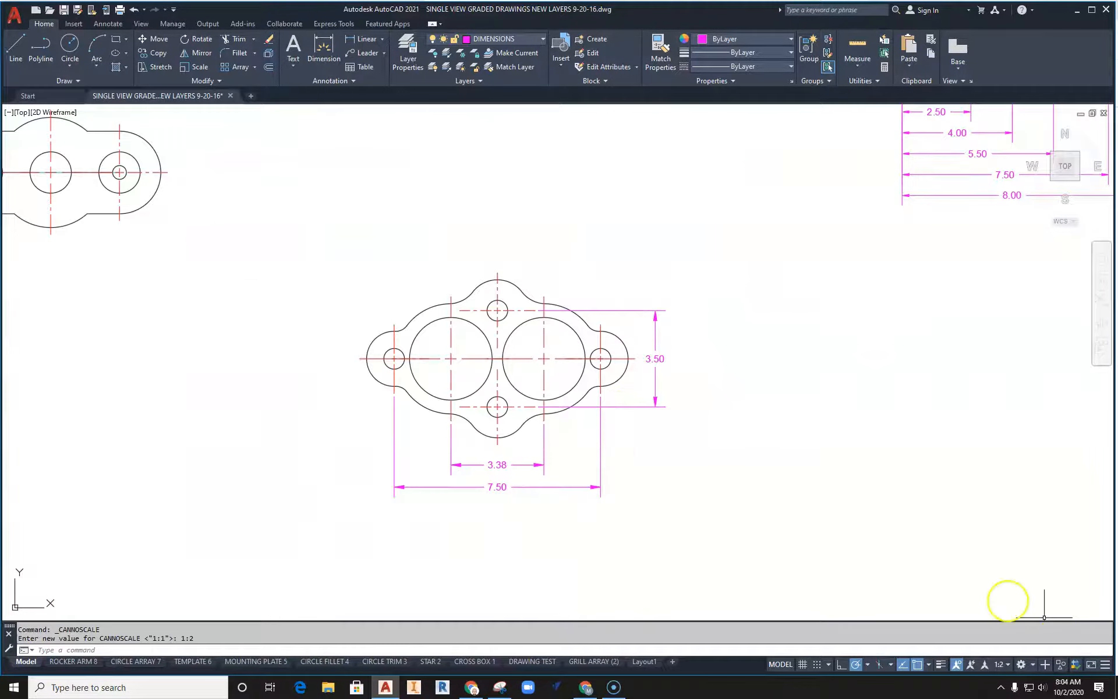
{"action": "left_click", "coordinate": [997, 668]}
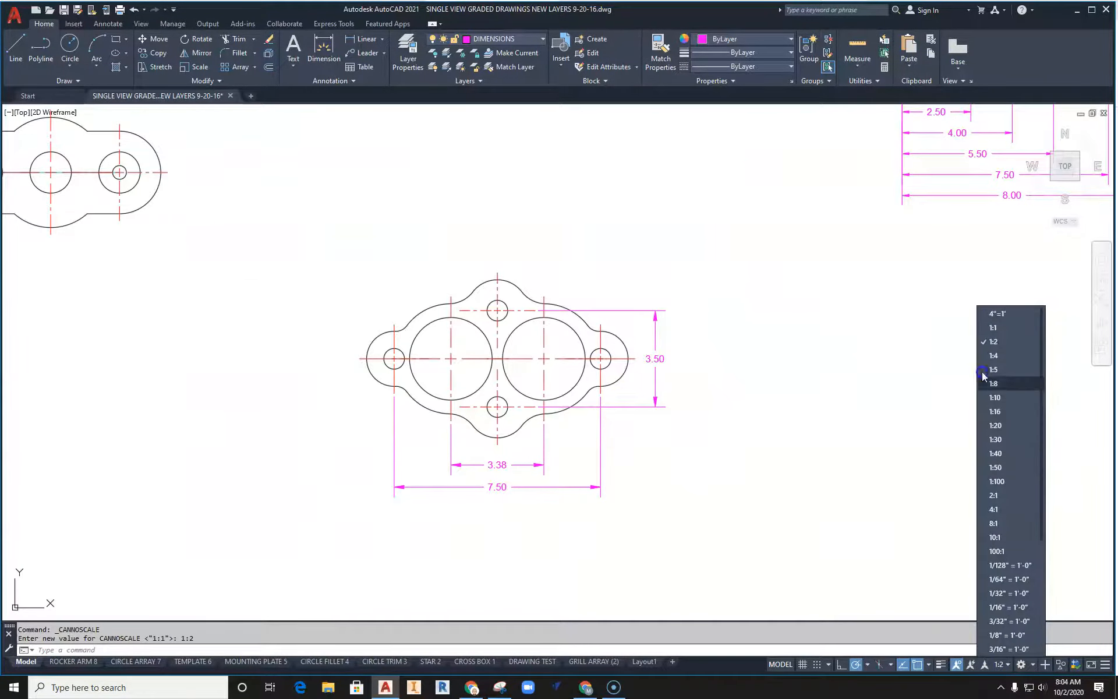
{"action": "left_click", "coordinate": [1000, 334]}
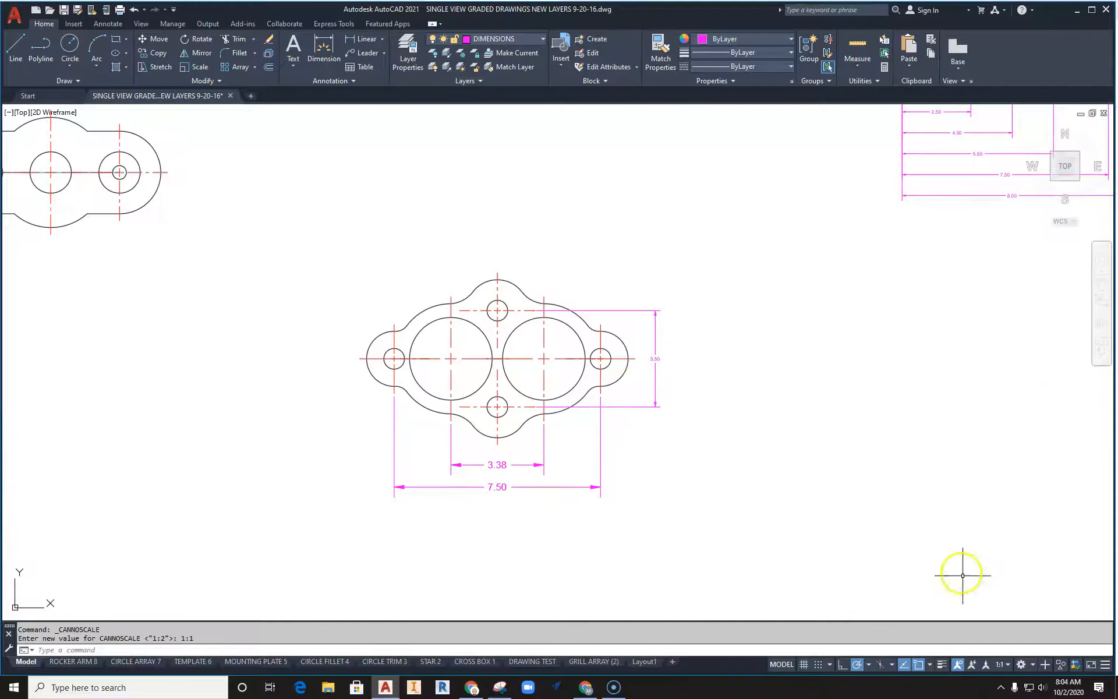
Compare the dimensions on all neighbouring drawings by setting the annotation scale to 1:2 and then 1:1
{"action": "scroll", "coordinate": [919, 522], "scroll_direction": "down", "scroll_amount": 2}
{"action": "middle_click_drag", "start_coordinate": [919, 522], "coordinate": [761, 536]}
{"action": "left_click", "coordinate": [999, 665]}
{"action": "left_click", "coordinate": [1016, 341]}
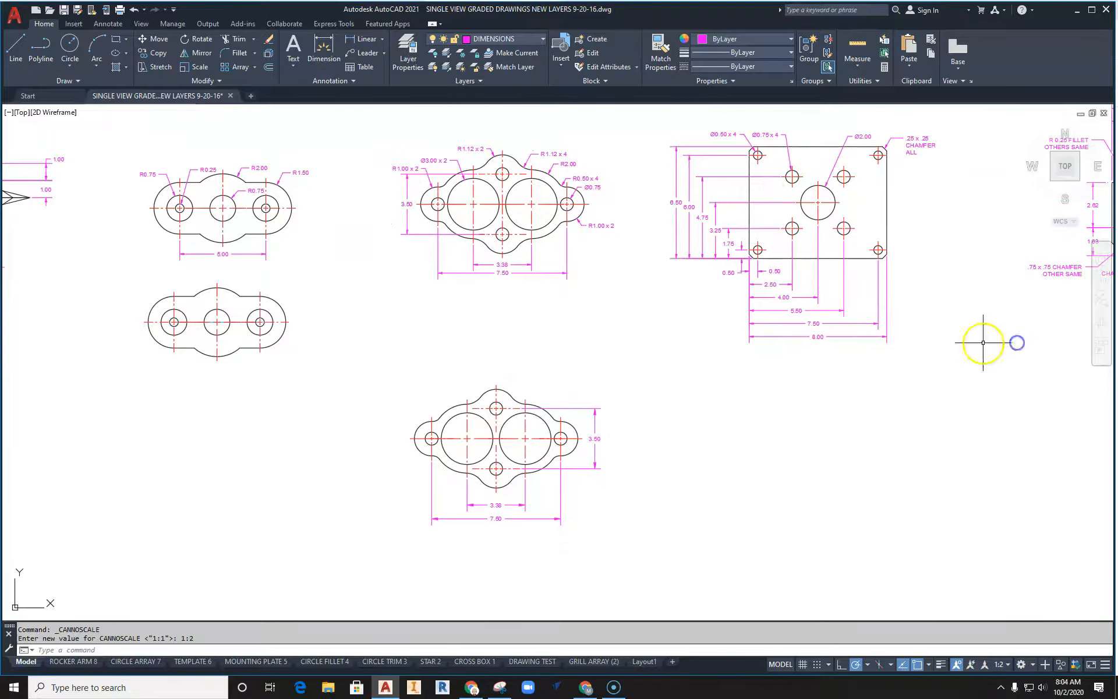
{"action": "left_click", "coordinate": [1000, 664]}
{"action": "left_click", "coordinate": [989, 329]}
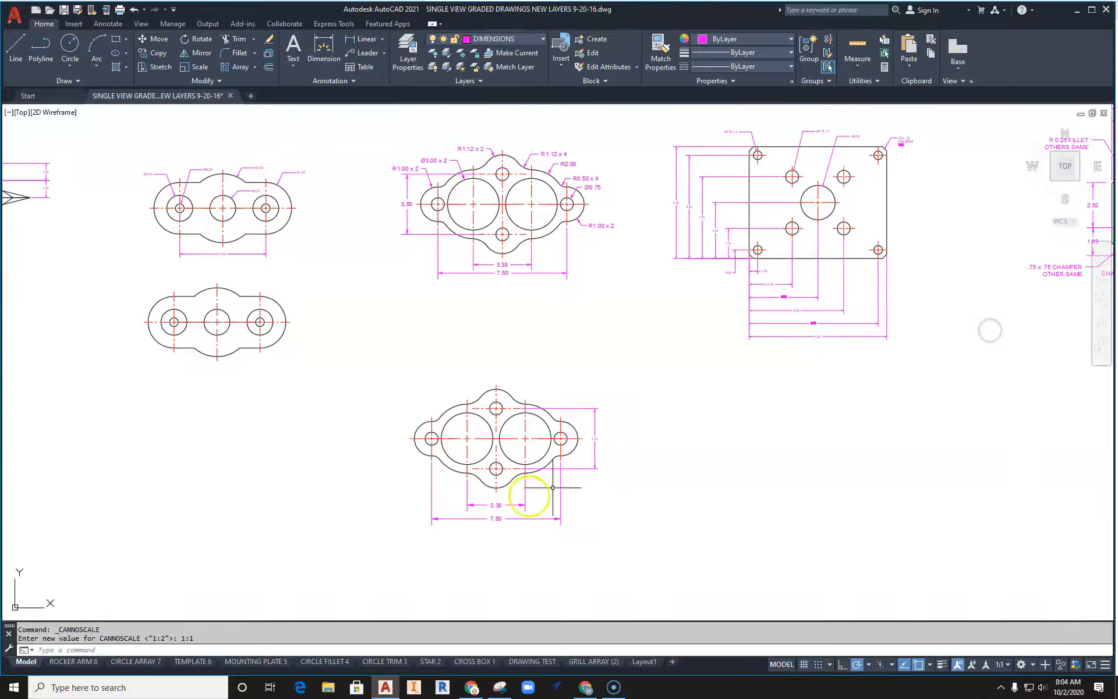
Delete the 1:1 scale from the gasket's vertical dimension so that only 1:2 remains in its object scale list
{"action": "scroll", "coordinate": [495, 460], "scroll_direction": "up", "scroll_amount": 4}
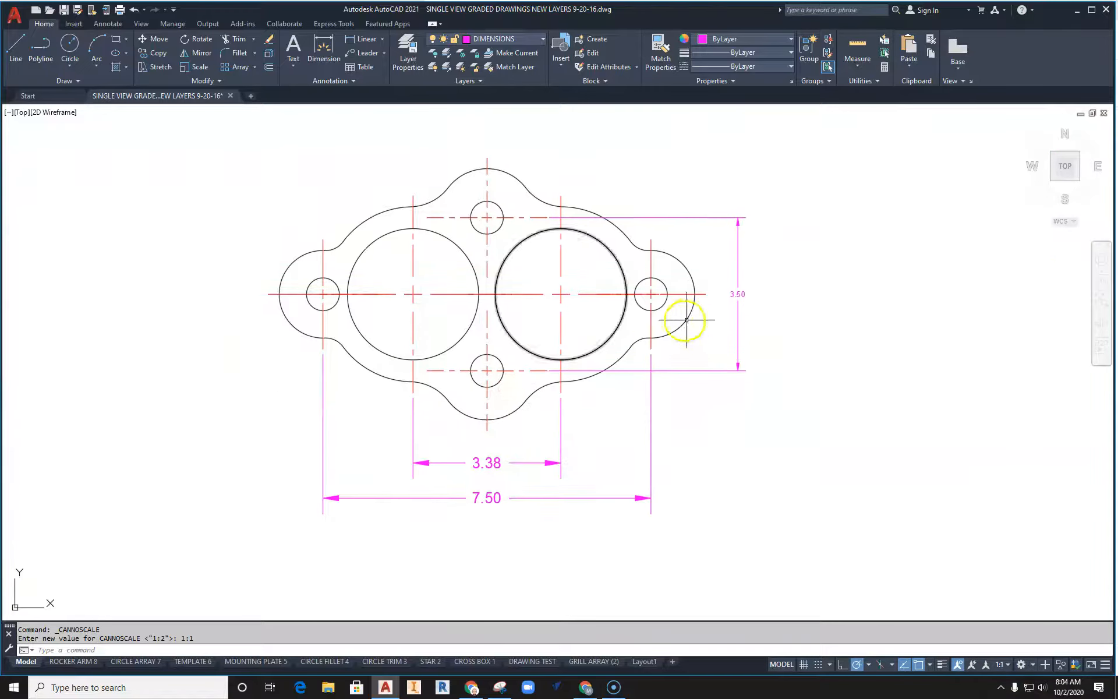
{"action": "middle_click_drag", "start_coordinate": [686, 320], "coordinate": [680, 366]}
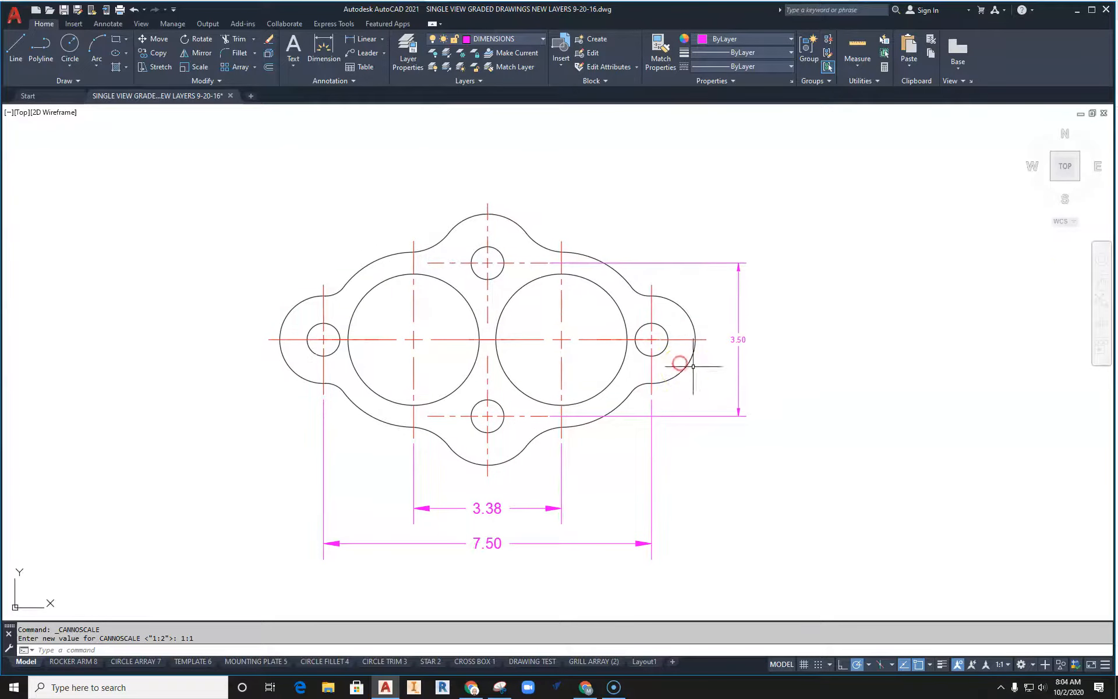
{"action": "left_click", "coordinate": [740, 336]}
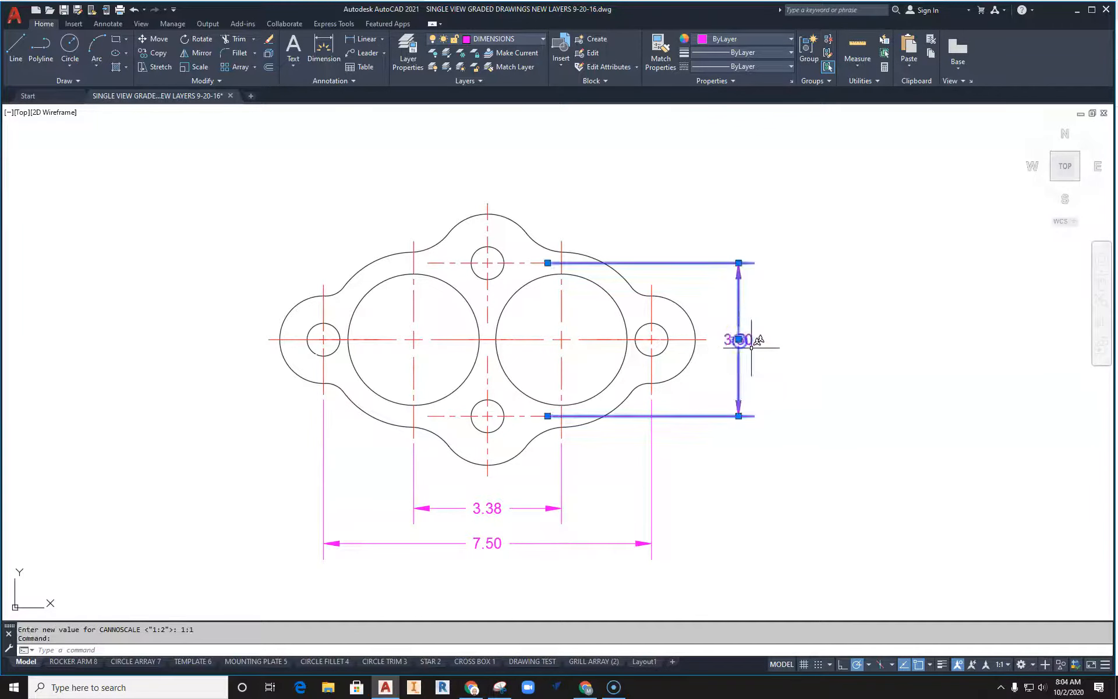
{"action": "right_click", "coordinate": [739, 333]}
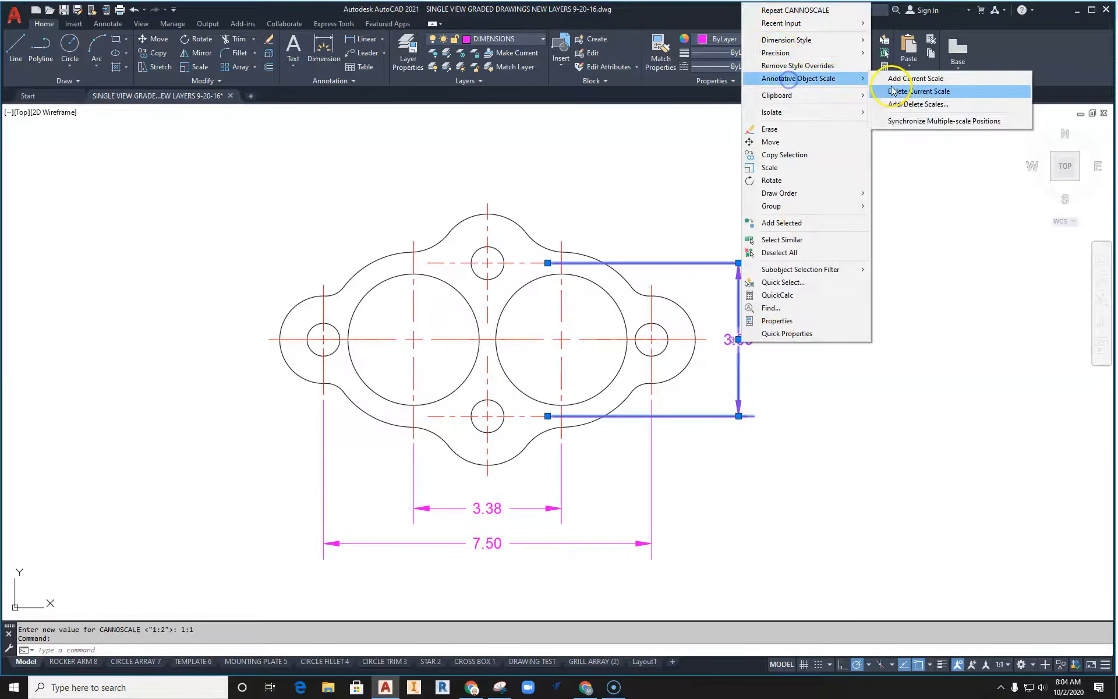
{"action": "left_click", "coordinate": [894, 104]}
{"action": "left_click", "coordinate": [94, 178]}
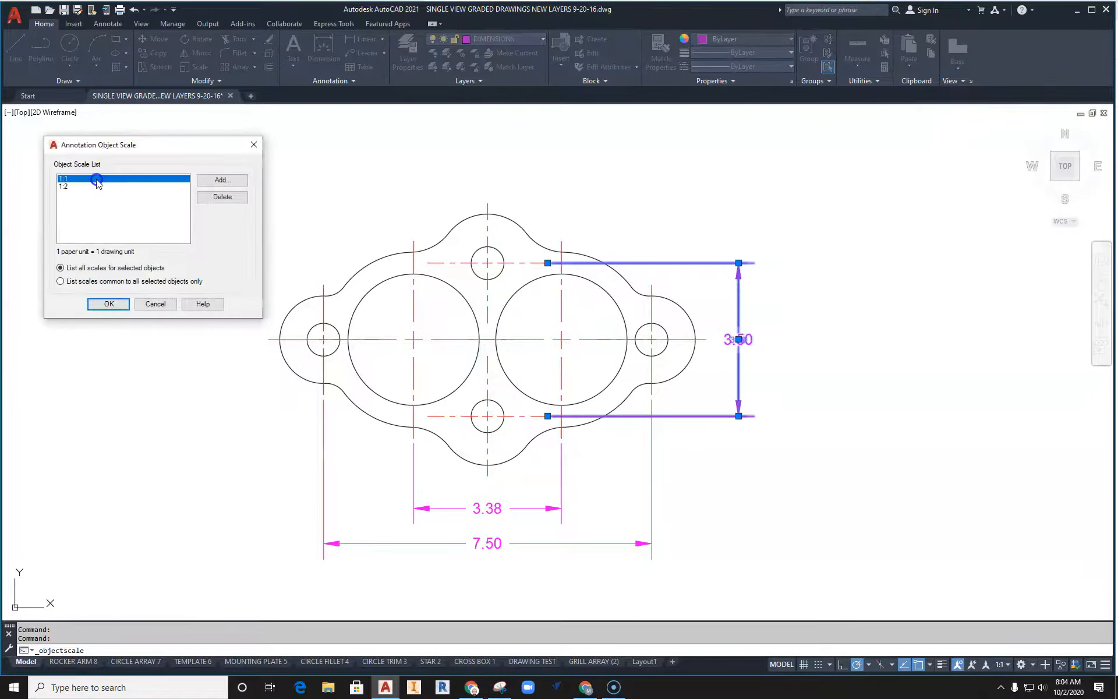
{"action": "left_click", "coordinate": [108, 304]}
{"action": "key", "text": "Escape"}
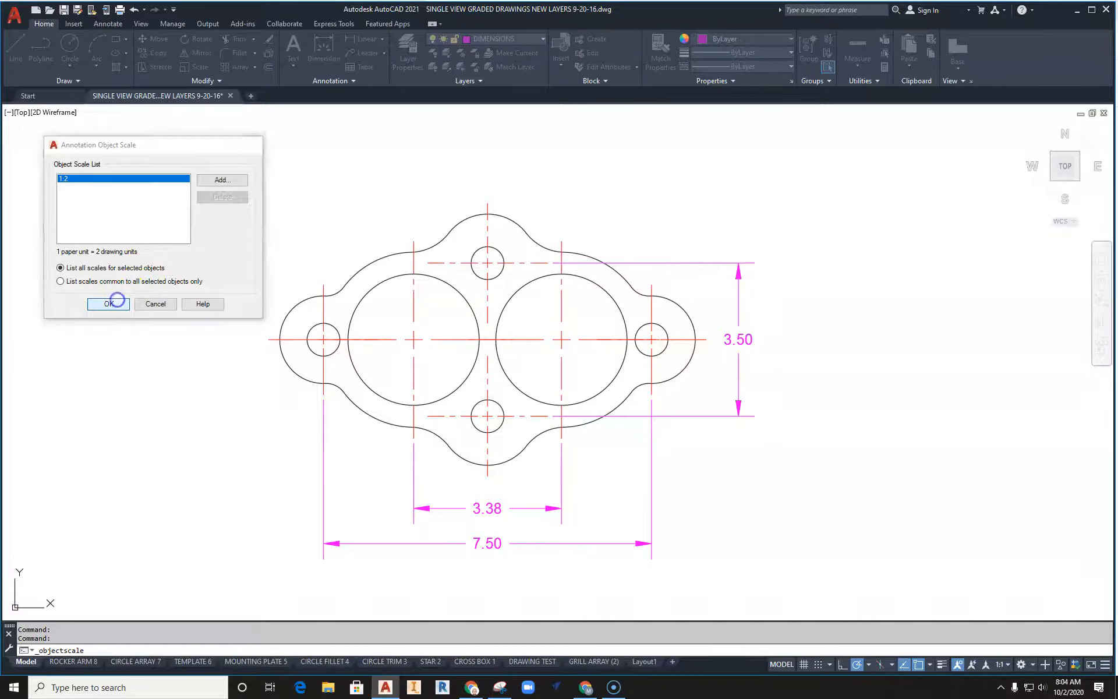
Check the vertical dimension's display by switching the annotation scale to 1:2 and returning it to 1:1
{"action": "left_click", "coordinate": [999, 664]}
{"action": "left_click", "coordinate": [995, 343]}
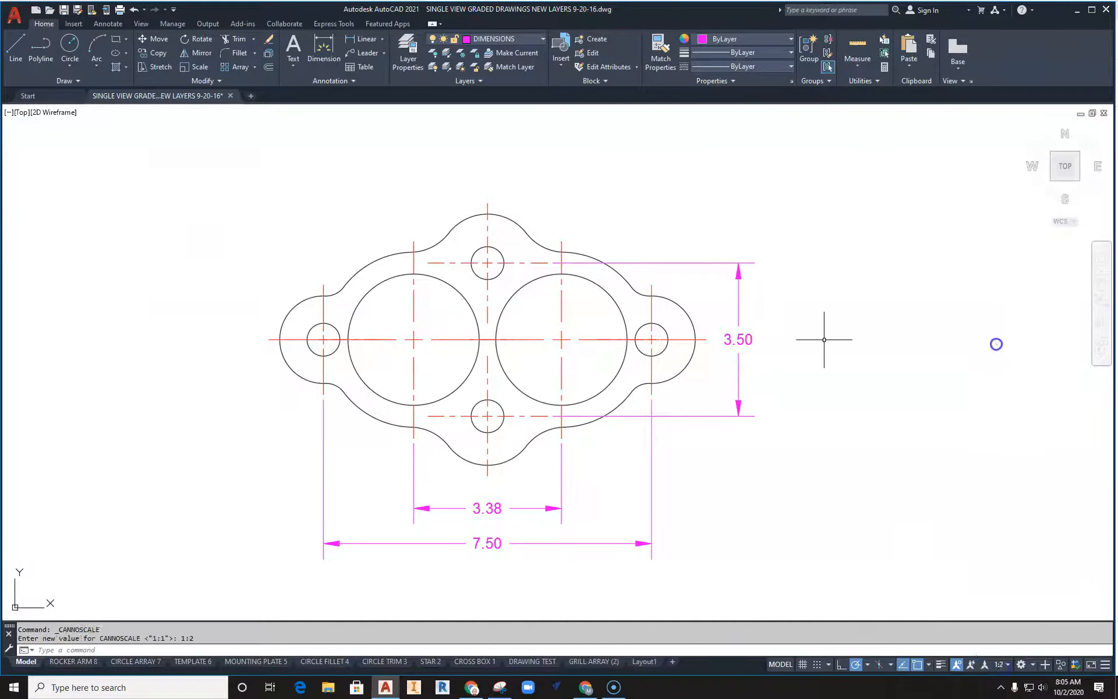
{"action": "left_click", "coordinate": [1001, 664]}
{"action": "left_click", "coordinate": [1004, 329]}
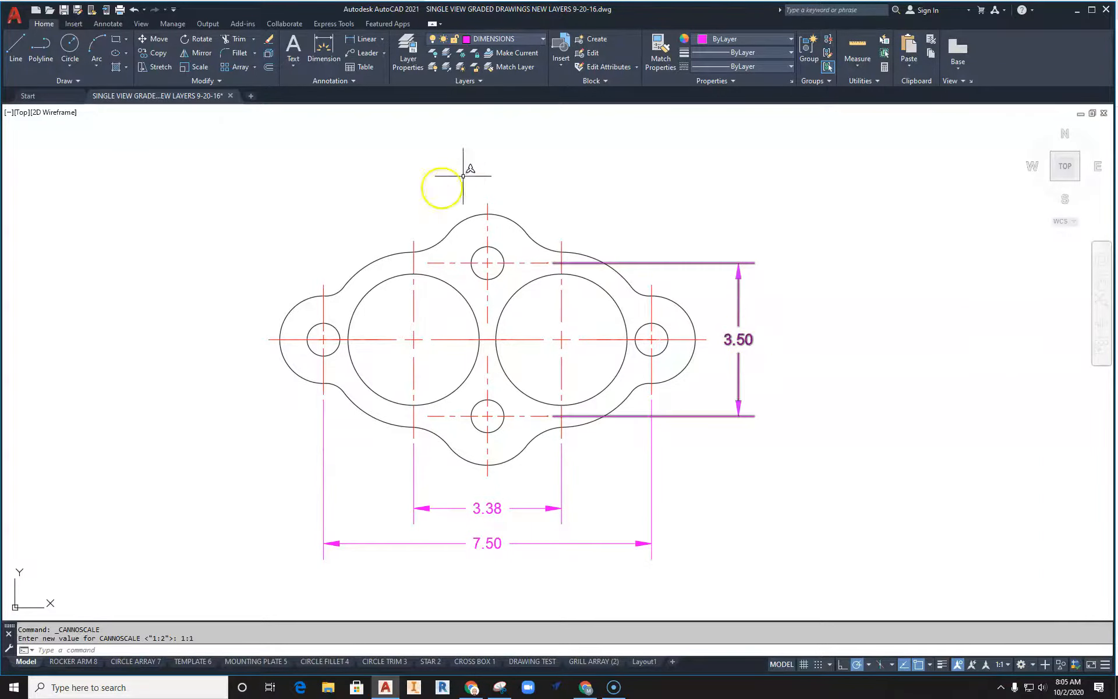
Add a radius dimension to the redrawn gasket's left end arc, placing its text outside and above the arc
{"action": "scroll", "coordinate": [512, 212], "scroll_direction": "down", "scroll_amount": 5}
{"action": "middle_click_drag", "start_coordinate": [441, 265], "coordinate": [437, 356]}
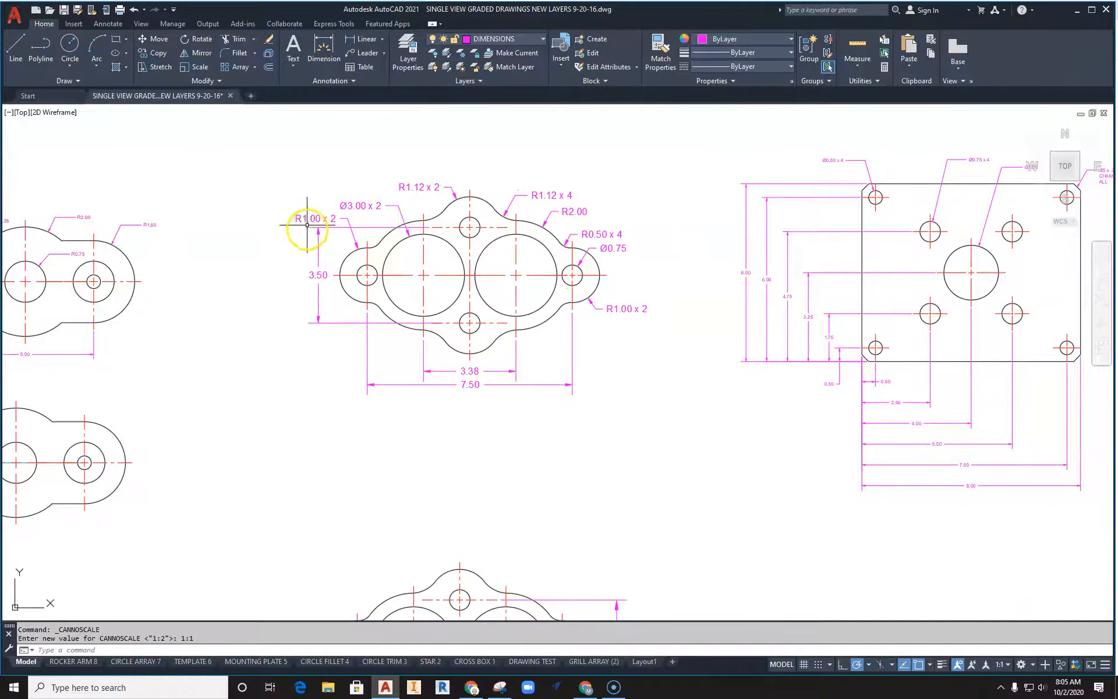
{"action": "scroll", "coordinate": [303, 225], "scroll_direction": "up", "scroll_amount": 4}
{"action": "scroll", "coordinate": [315, 209], "scroll_direction": "down", "scroll_amount": 4}
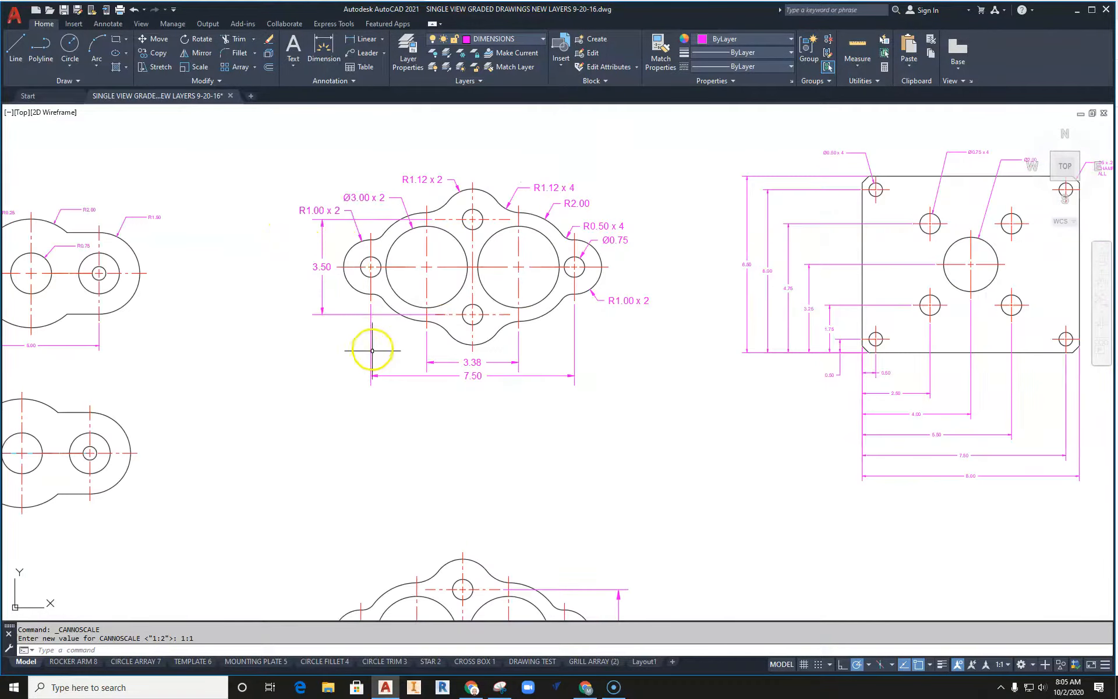
{"action": "middle_click_drag", "start_coordinate": [375, 443], "coordinate": [450, 150]}
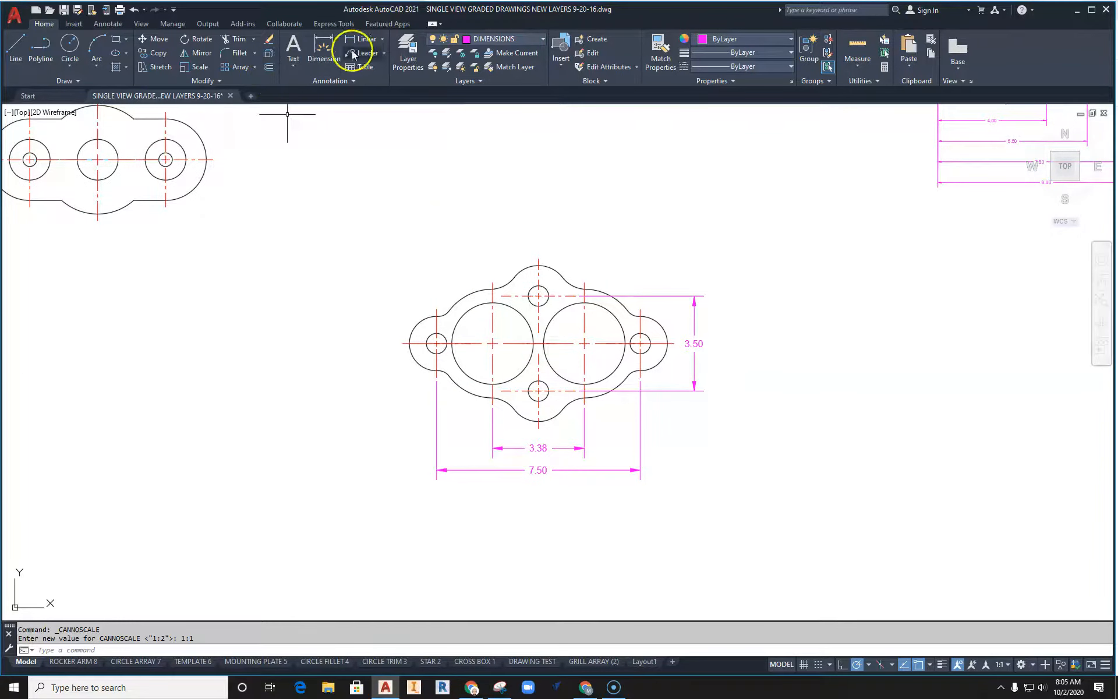
{"action": "left_click", "coordinate": [383, 39]}
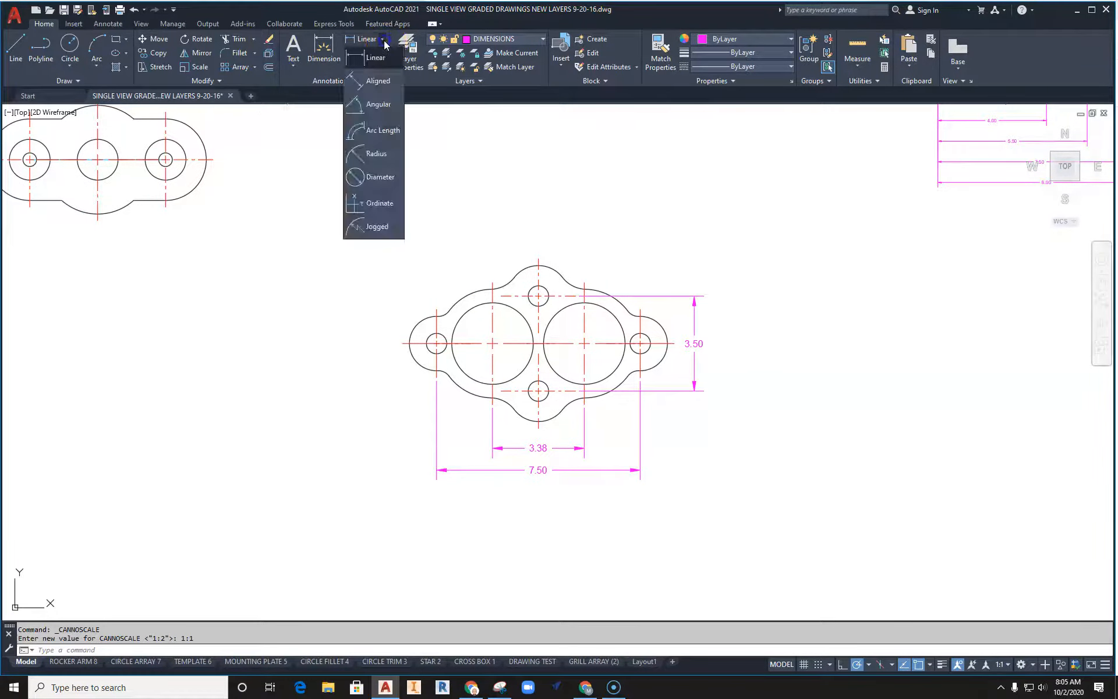
{"action": "left_click", "coordinate": [372, 153]}
{"action": "scroll", "coordinate": [411, 284], "scroll_direction": "up", "scroll_amount": 4}
{"action": "left_click", "coordinate": [441, 372]}
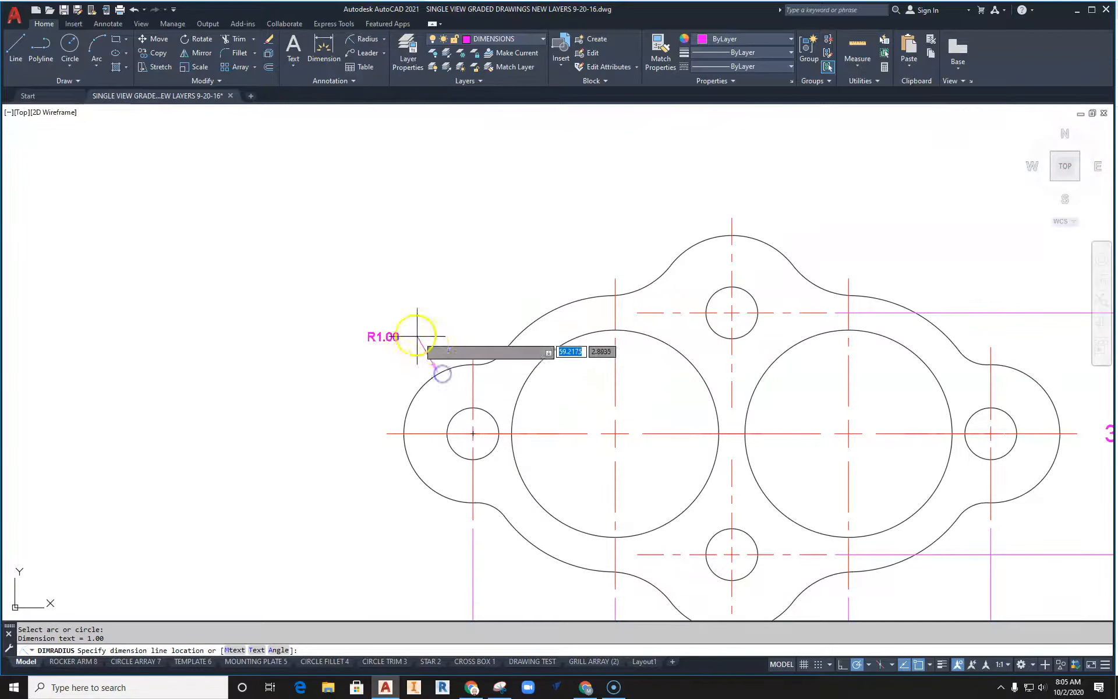
{"action": "left_click", "coordinate": [380, 315]}
{"action": "middle_click_drag", "start_coordinate": [368, 210], "coordinate": [247, 139]}
{"action": "key", "text": "Escape"}
{"action": "key", "text": "Escape"}
Select the left end arc's radius dimension and set the annotation scale to 1:2
{"action": "left_click", "coordinate": [231, 237]}
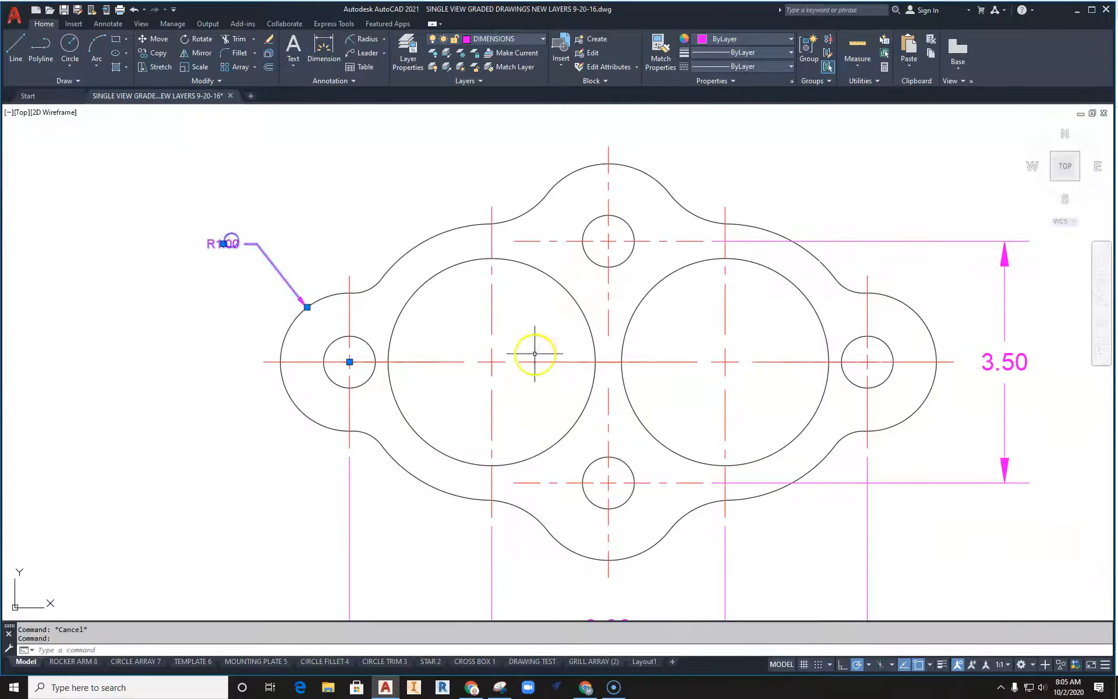
{"action": "left_click", "coordinate": [1005, 670]}
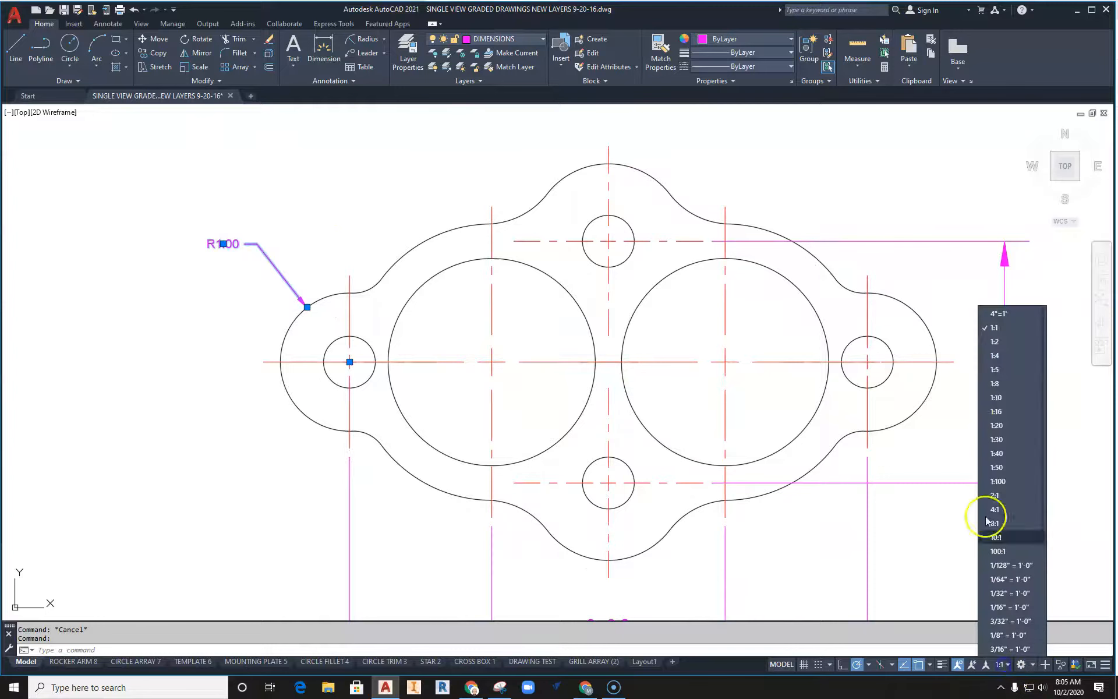
{"action": "left_click", "coordinate": [1003, 344]}
Add the 1:2 scale to the object scale list of the left end arc's radius dimension
{"action": "left_click", "coordinate": [269, 252]}
{"action": "left_click", "coordinate": [200, 230]}
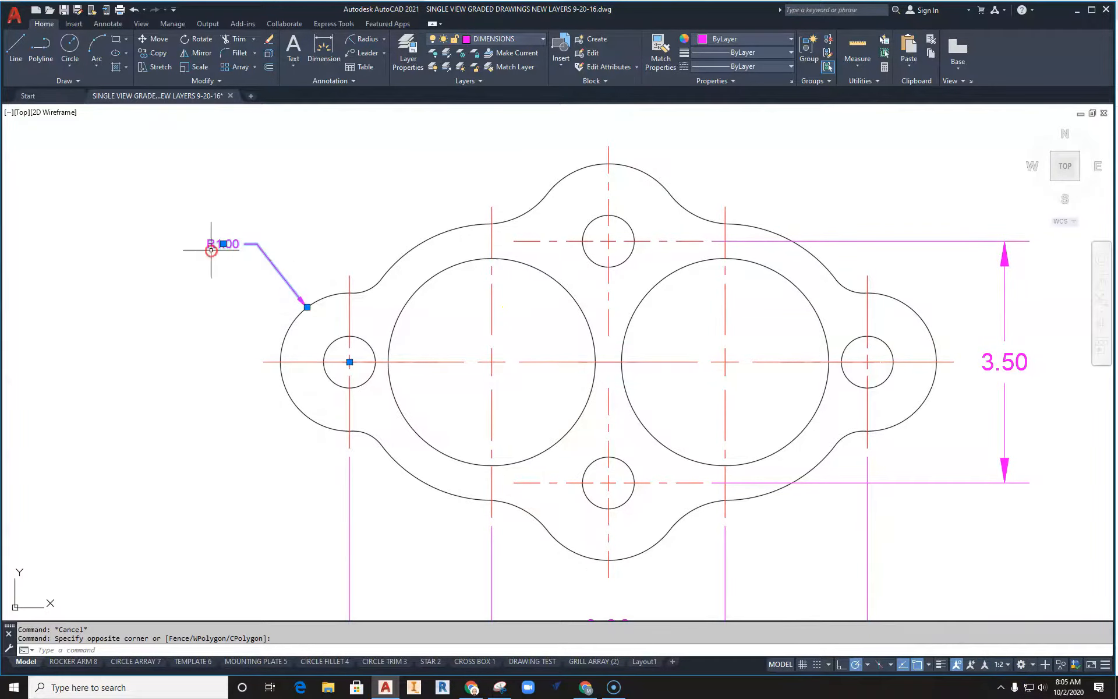
{"action": "right_click", "coordinate": [212, 251]}
{"action": "mouse_move", "coordinate": [248, 335]}
{"action": "left_click", "coordinate": [378, 354]}
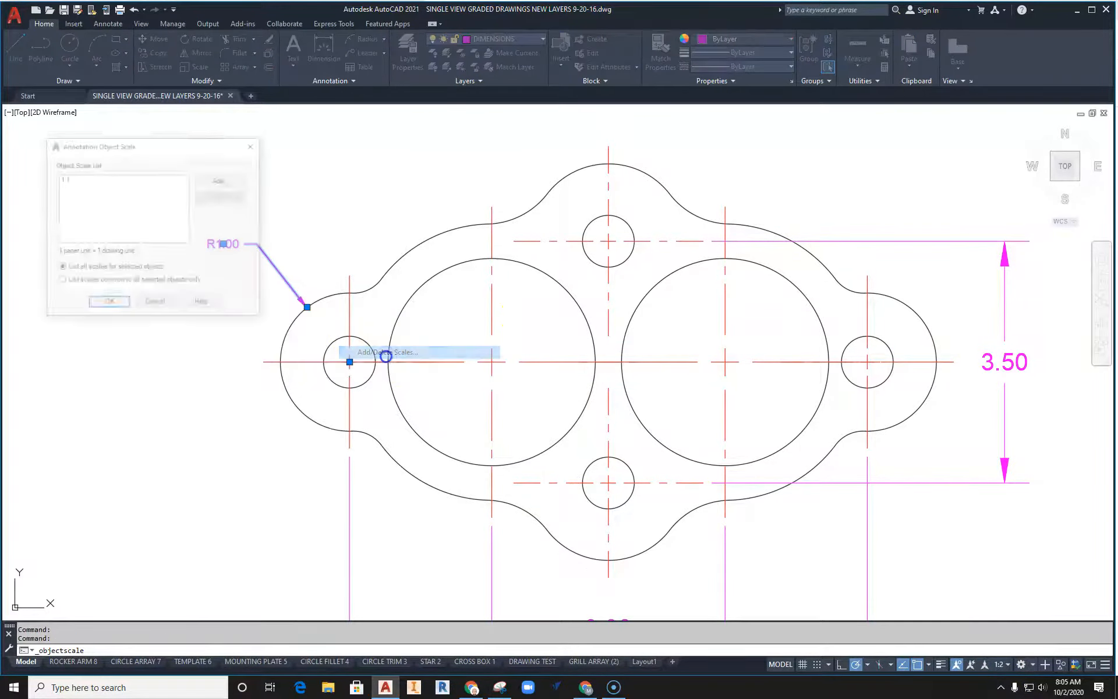
{"action": "left_click", "coordinate": [219, 180]}
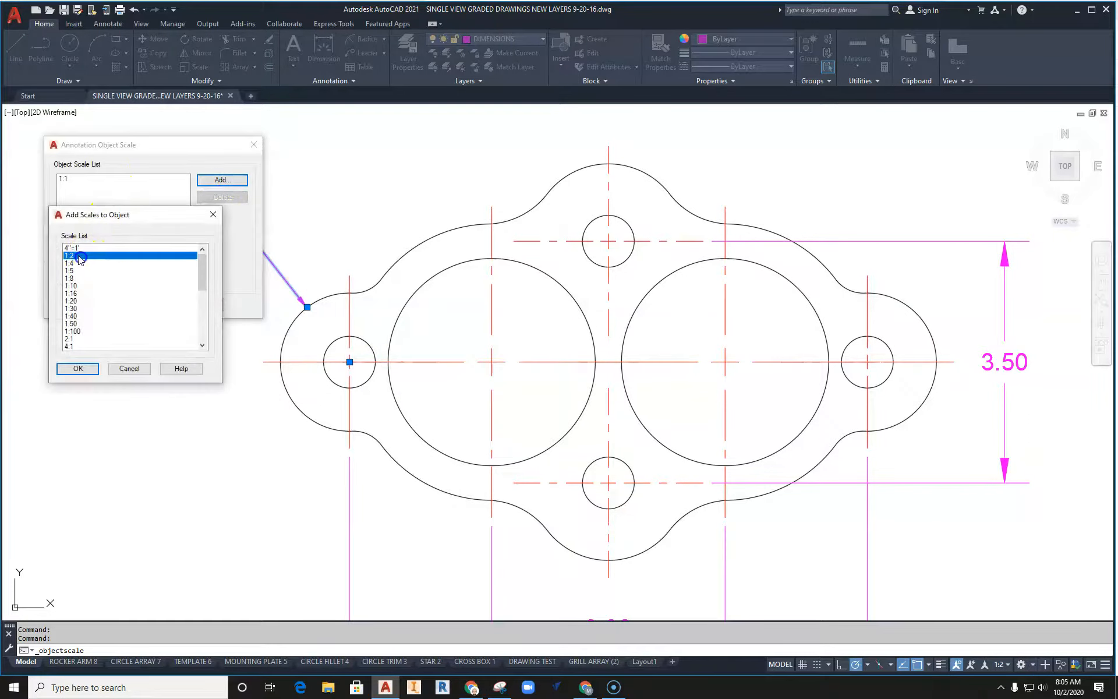
{"action": "left_click", "coordinate": [87, 367]}
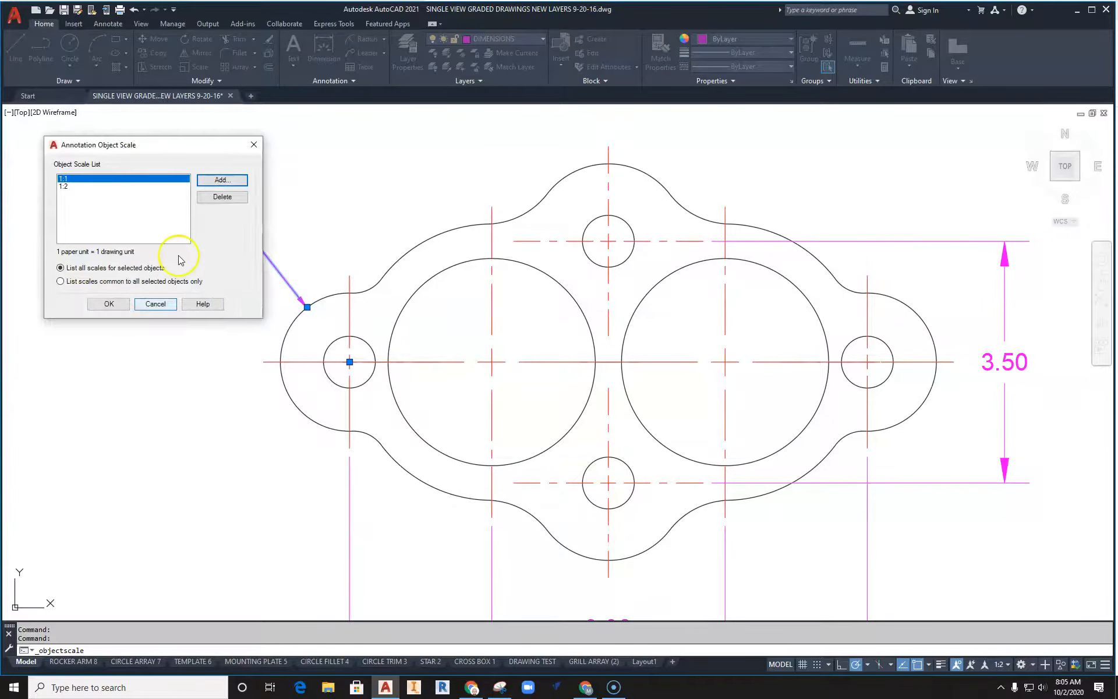
{"action": "left_click", "coordinate": [109, 304]}
{"action": "key", "text": "Escape"}
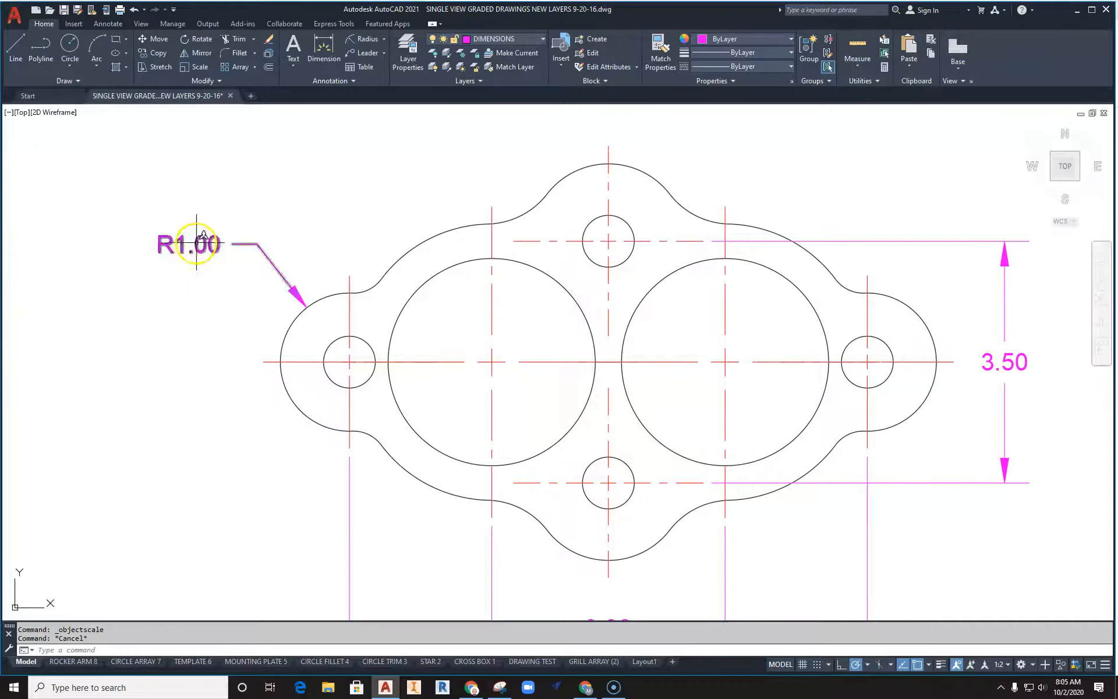
Keep the annotation scale at 1:2 and add a radius dimension to the large arc around the gasket's left bore
{"action": "left_click", "coordinate": [999, 663]}
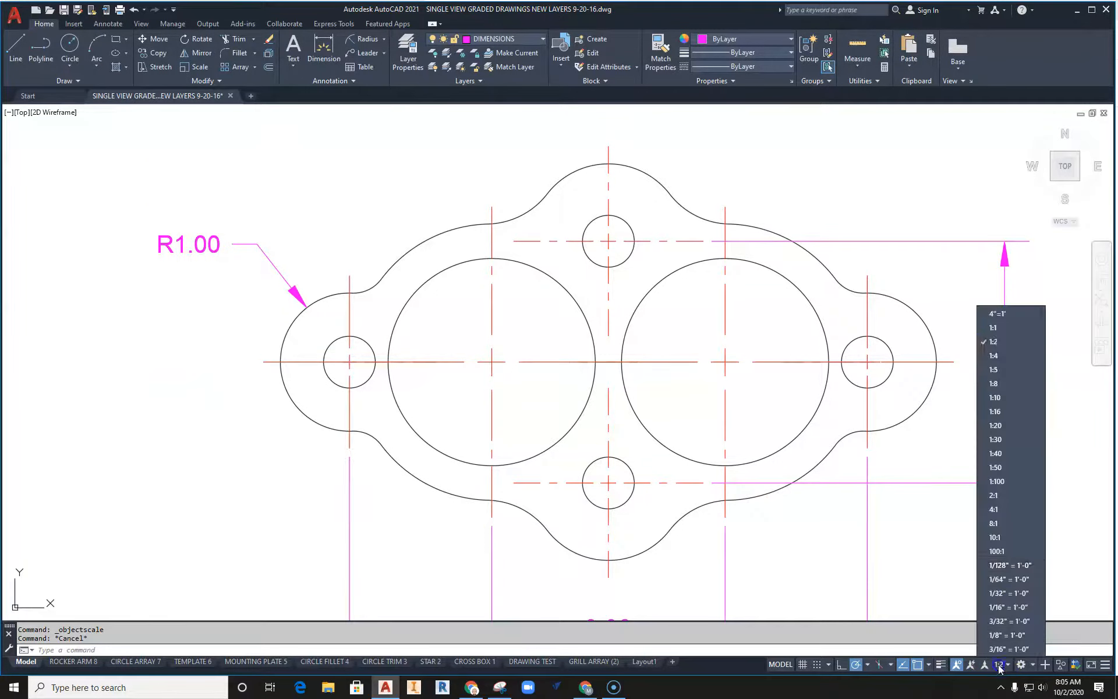
{"action": "left_click", "coordinate": [992, 342]}
{"action": "key", "text": "Escape"}
{"action": "middle_click_drag", "start_coordinate": [322, 209], "coordinate": [342, 250]}
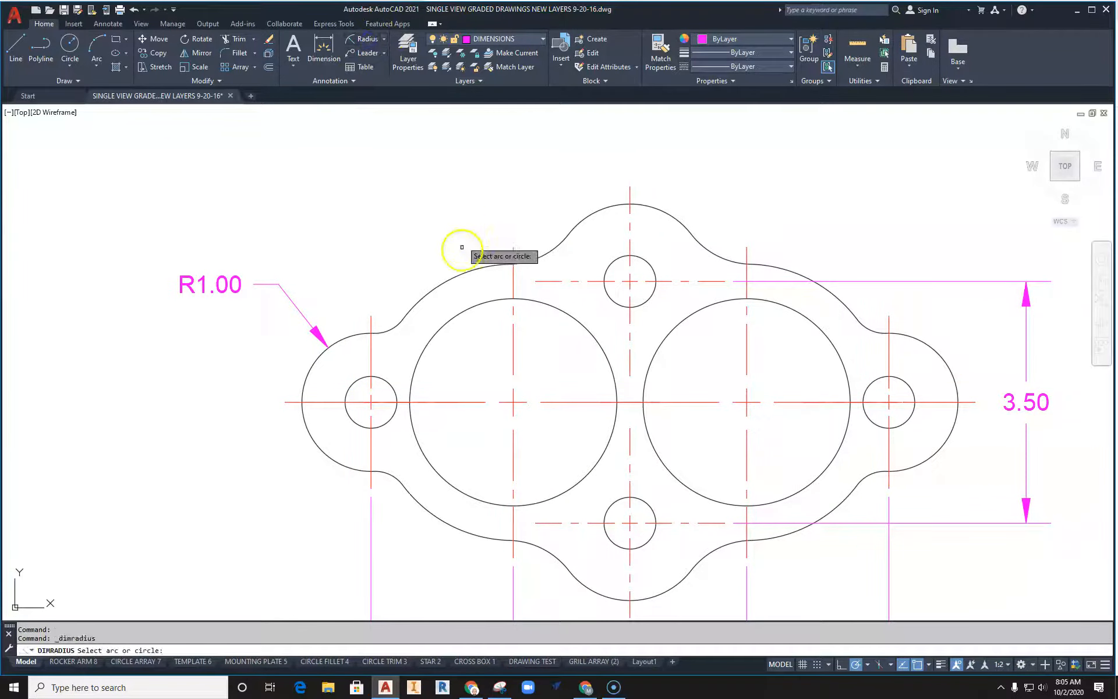
{"action": "left_click", "coordinate": [468, 272]}
{"action": "left_click", "coordinate": [411, 206]}
{"action": "key", "text": "Escape"}
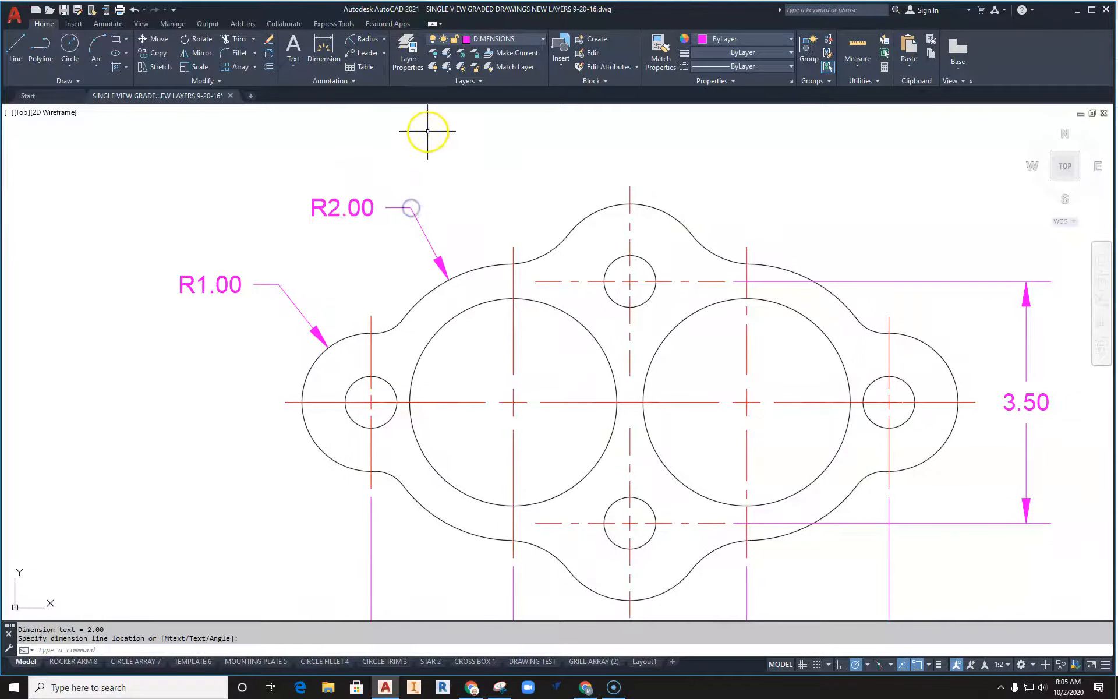
Compare the new radius dimensions with the radius labels on the original gasket drawing above
{"action": "scroll", "coordinate": [303, 274], "scroll_direction": "up", "scroll_amount": 4}
{"action": "scroll", "coordinate": [317, 285], "scroll_direction": "down", "scroll_amount": 8}
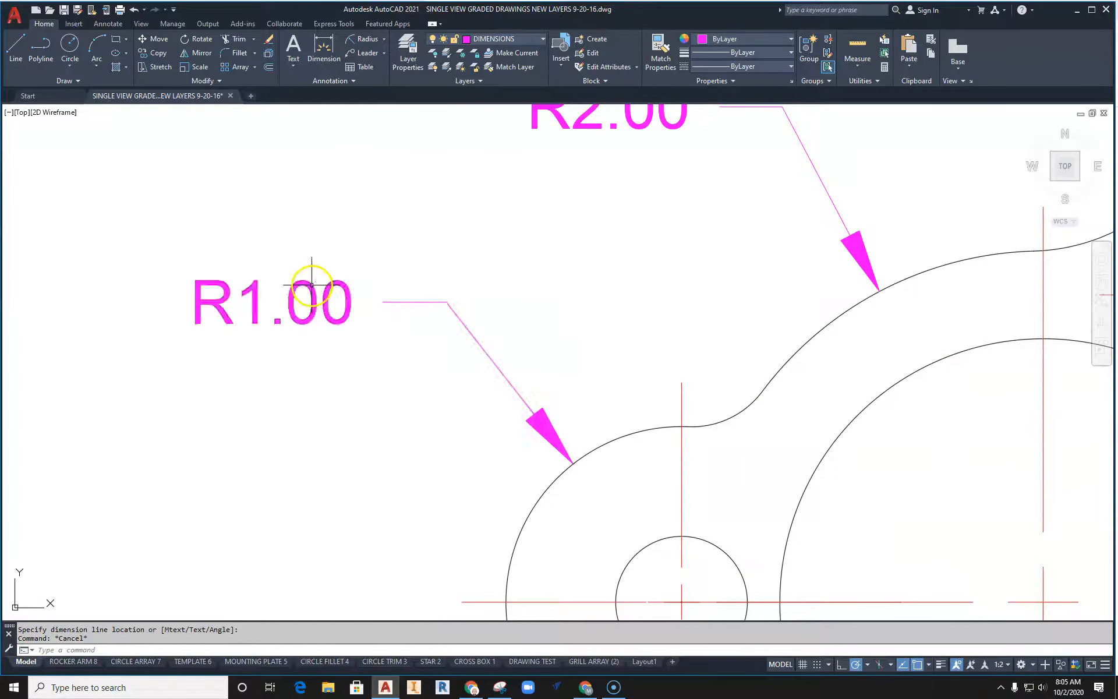
{"action": "middle_click_drag", "start_coordinate": [307, 292], "coordinate": [462, 527]}
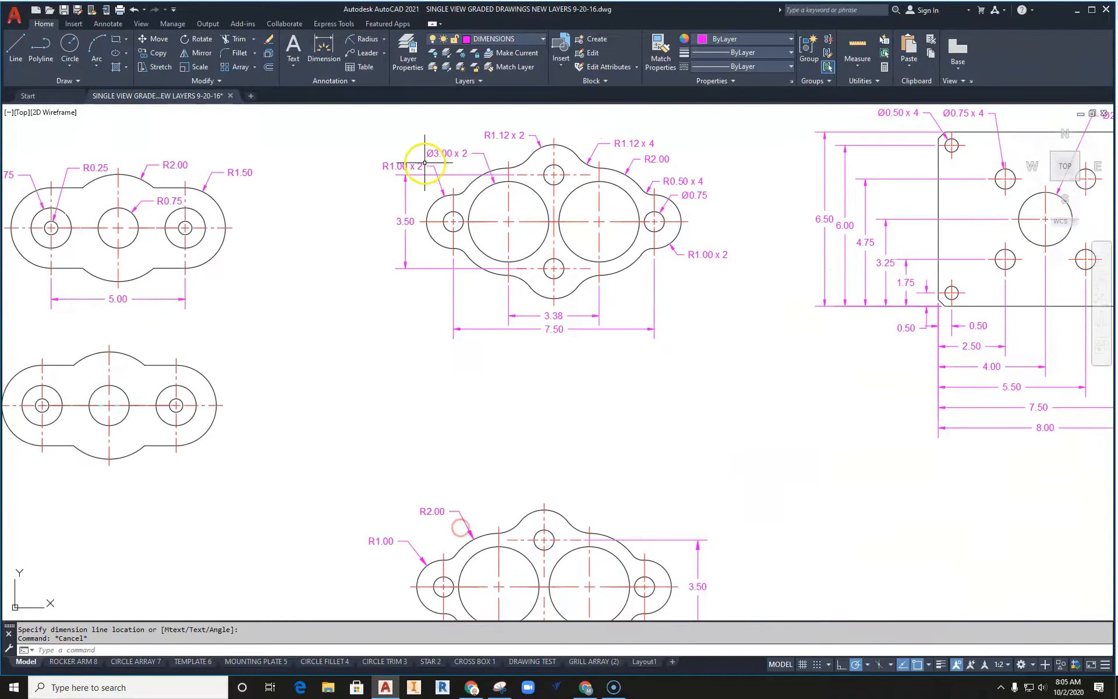
{"action": "scroll", "coordinate": [413, 167], "scroll_direction": "up", "scroll_amount": 4}
{"action": "scroll", "coordinate": [412, 173], "scroll_direction": "down", "scroll_amount": 4}
{"action": "middle_click_drag", "start_coordinate": [441, 366], "coordinate": [449, 270]}
{"action": "scroll", "coordinate": [397, 430], "scroll_direction": "up", "scroll_amount": 4}
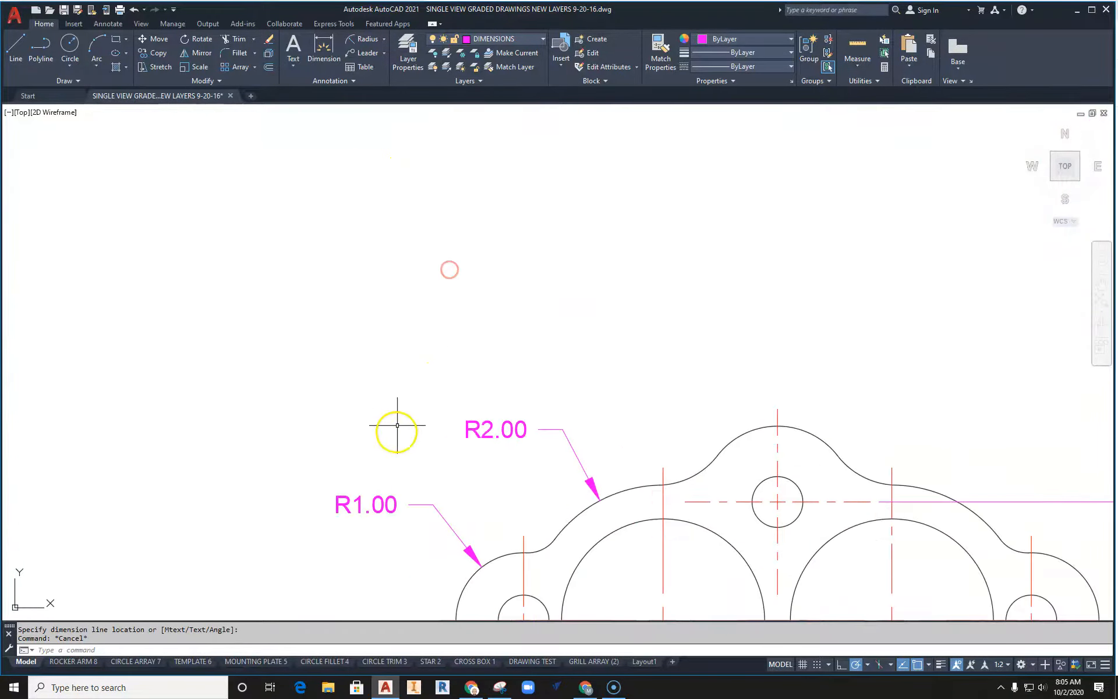
{"action": "middle_click_drag", "start_coordinate": [400, 404], "coordinate": [412, 223]}
{"action": "scroll", "coordinate": [392, 296], "scroll_direction": "up", "scroll_amount": 2}
Edit the left end arc's radius dimension text to read "R1.00 x 2"
{"action": "key", "text": "Escape"}
{"action": "left_click", "coordinate": [385, 325]}
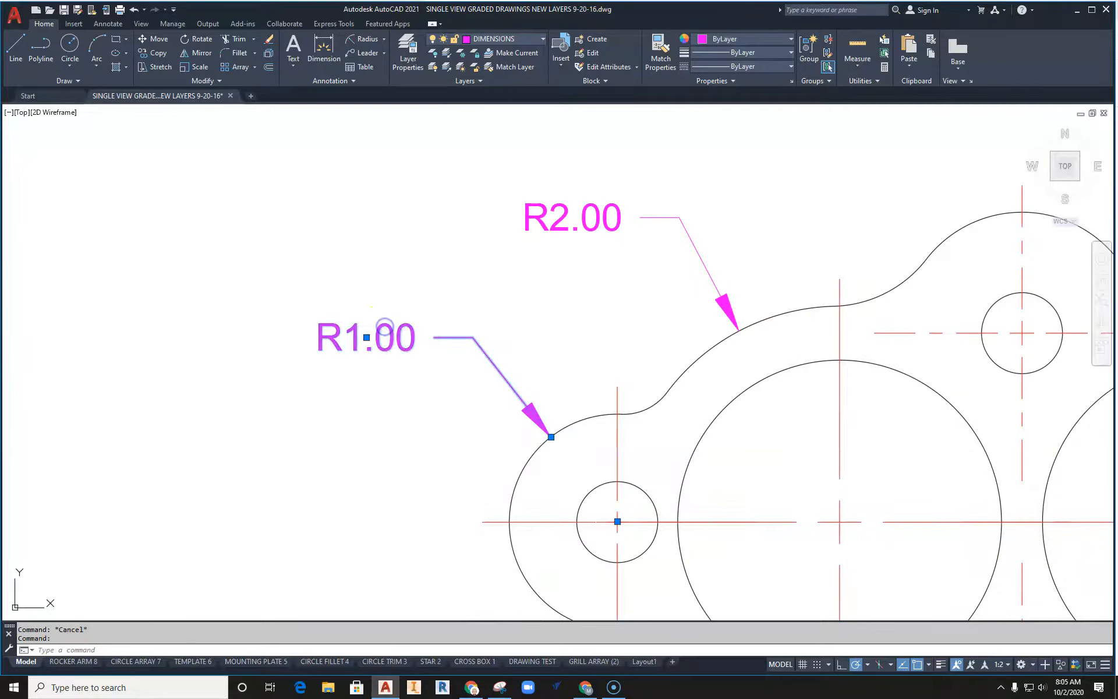
{"action": "double_click", "coordinate": [384, 325]}
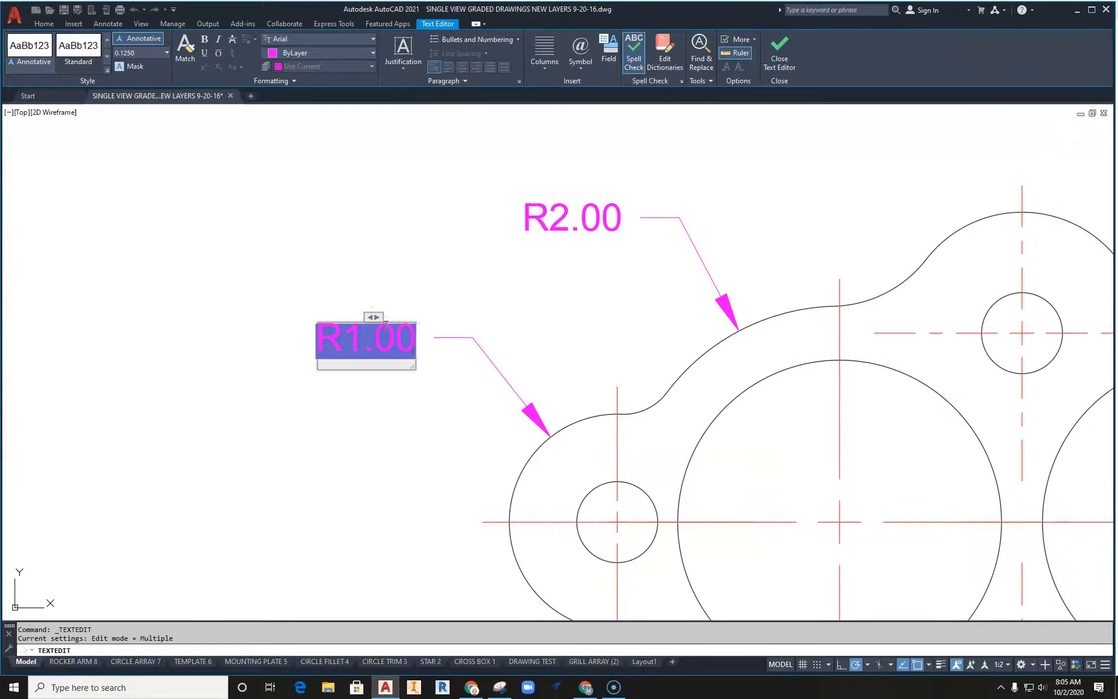
{"action": "type", "text": "x"}
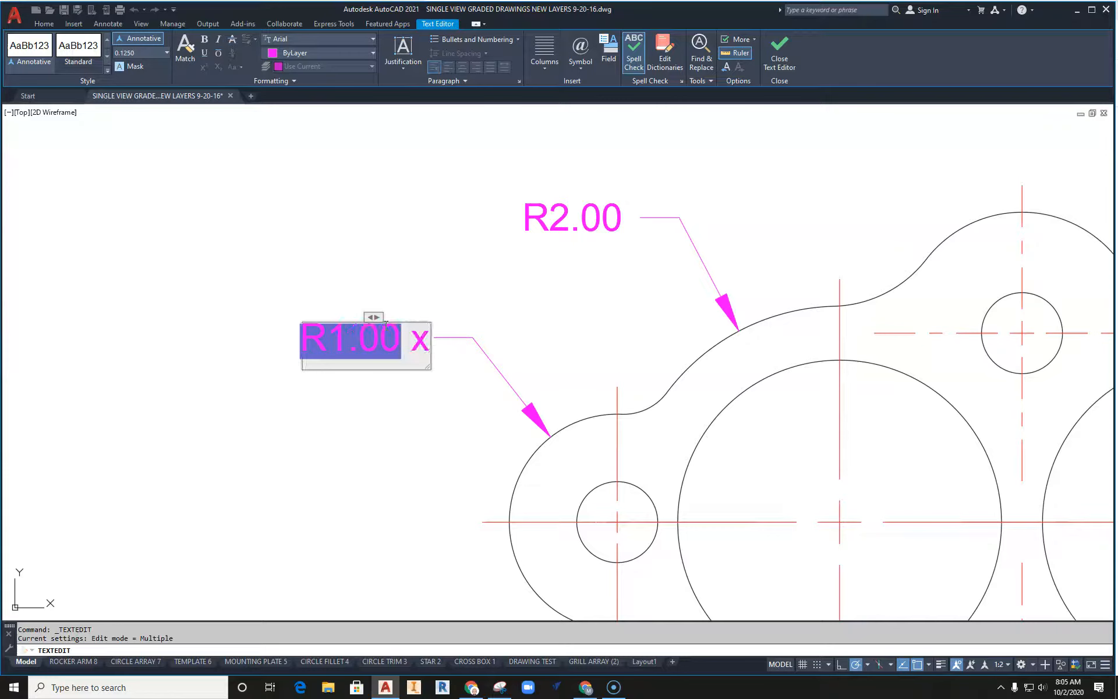
{"action": "type", "text": " 2"}
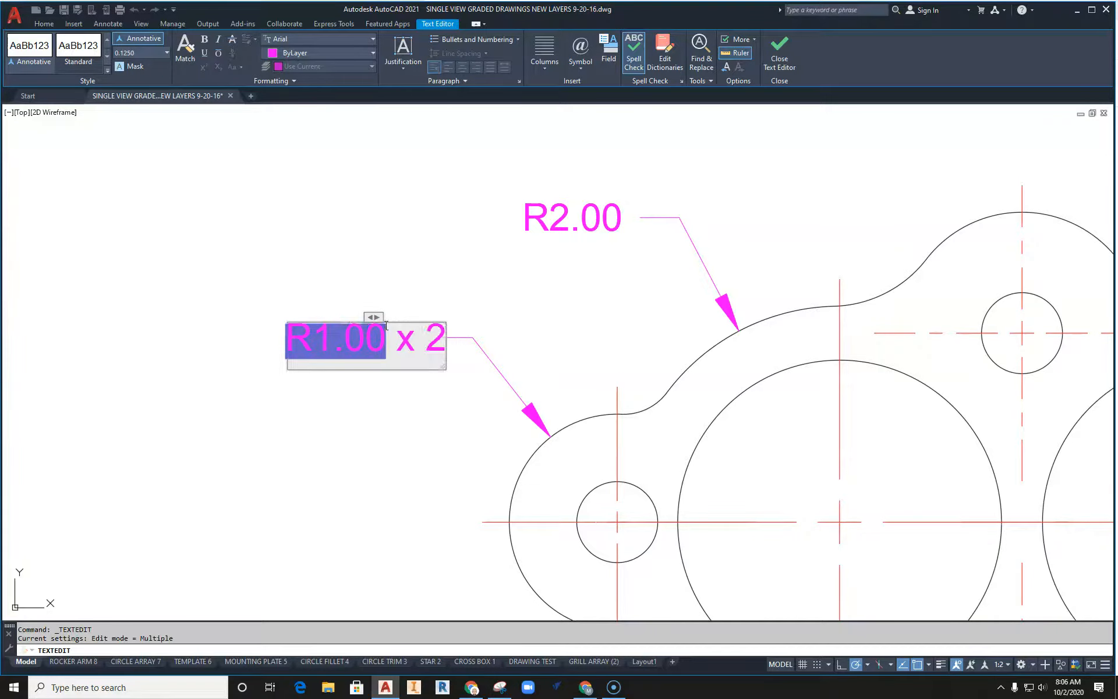
{"action": "left_click", "coordinate": [363, 474]}
{"action": "scroll", "coordinate": [412, 373], "scroll_direction": "down", "scroll_amount": 2}
{"action": "middle_click_drag", "start_coordinate": [411, 372], "coordinate": [304, 416]}
{"action": "key", "text": "Escape"}
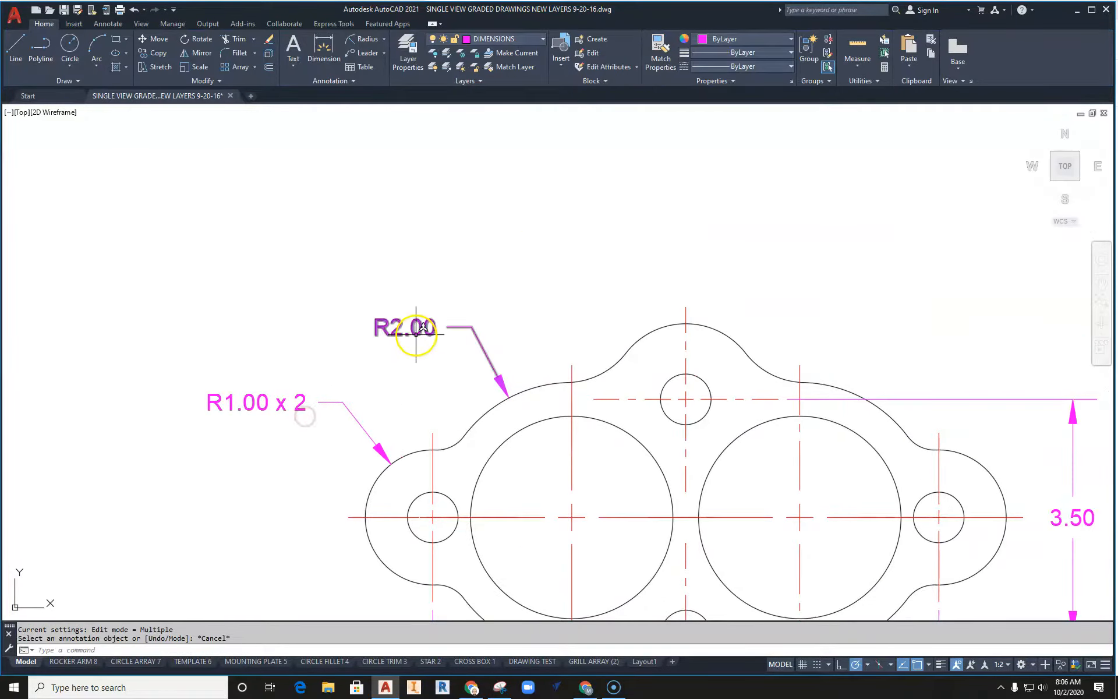
Check the original gasket's radius labels and edit the large left arc's dimension text to read "R2.00x2"
{"action": "scroll", "coordinate": [415, 333], "scroll_direction": "down", "scroll_amount": 4}
{"action": "middle_click_drag", "start_coordinate": [487, 299], "coordinate": [362, 195]}
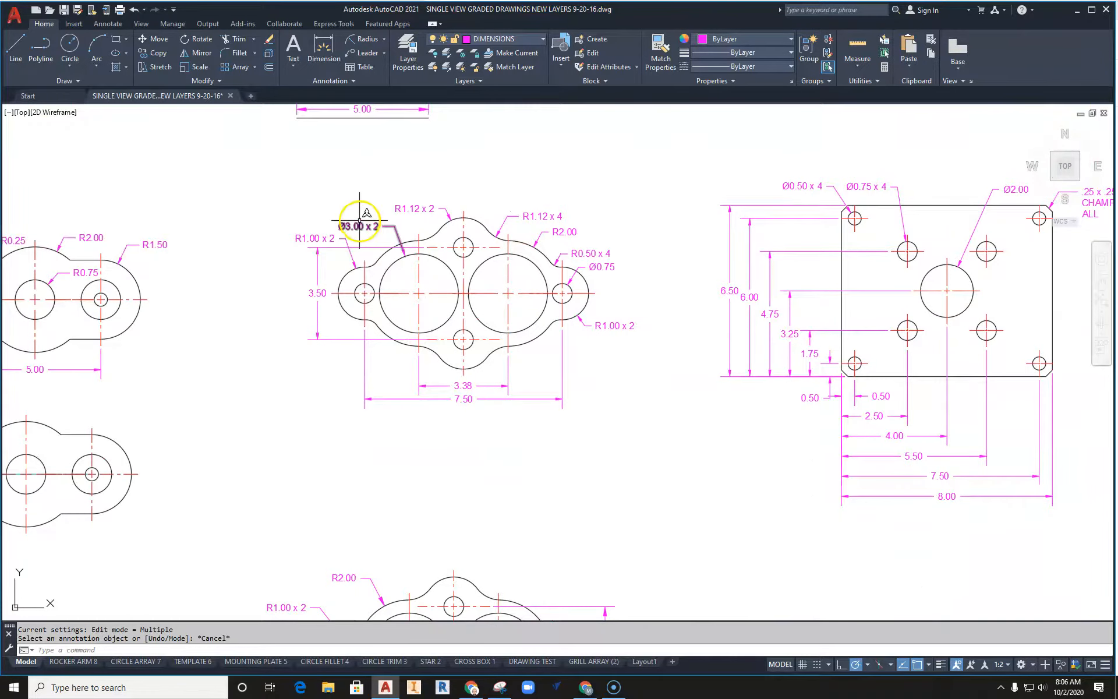
{"action": "scroll", "coordinate": [399, 253], "scroll_direction": "up", "scroll_amount": 4}
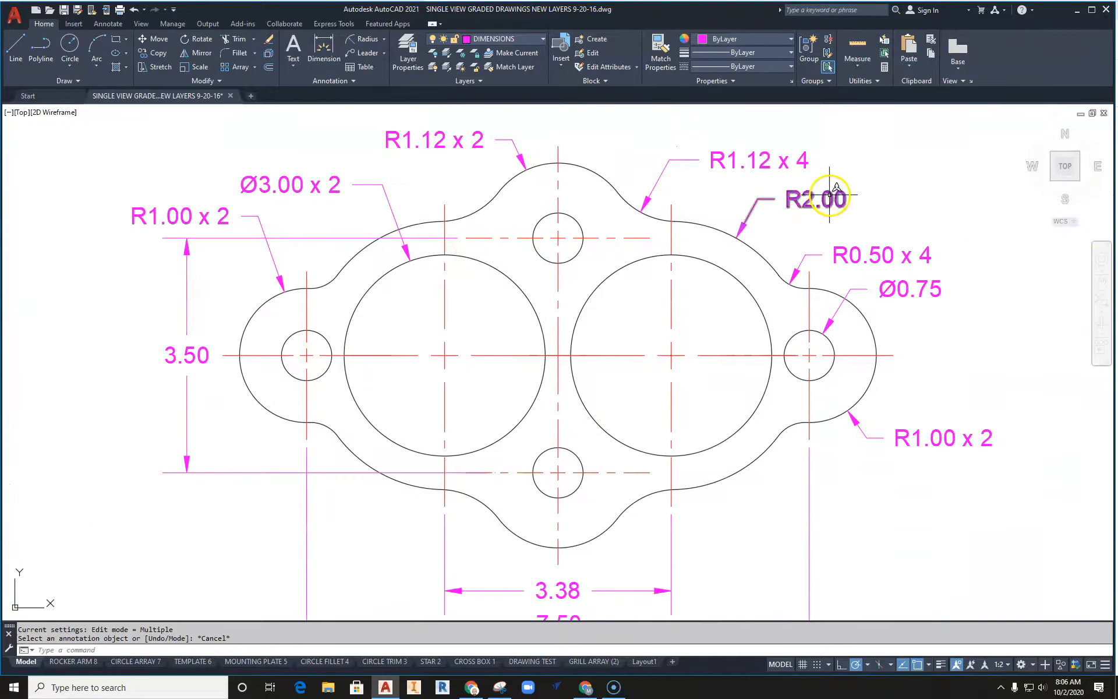
{"action": "scroll", "coordinate": [829, 197], "scroll_direction": "down", "scroll_amount": 2}
{"action": "scroll", "coordinate": [604, 273], "scroll_direction": "down", "scroll_amount": 3}
{"action": "scroll", "coordinate": [582, 315], "scroll_direction": "up", "scroll_amount": 6}
{"action": "double_click", "coordinate": [524, 326]}
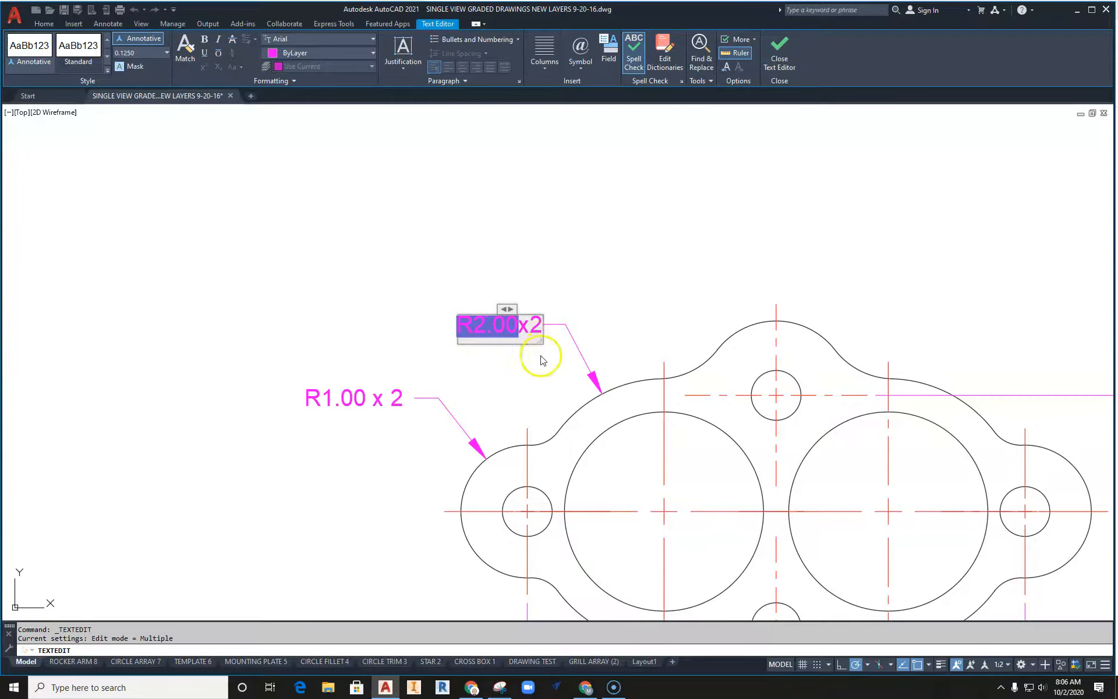
{"action": "left_click", "coordinate": [542, 360]}
Review the gasket's dimensions against the original gasket and the neighbouring drawings
{"action": "scroll", "coordinate": [512, 295], "scroll_direction": "down", "scroll_amount": 2}
{"action": "scroll", "coordinate": [599, 312], "scroll_direction": "up", "scroll_amount": 2}
{"action": "scroll", "coordinate": [711, 306], "scroll_direction": "down", "scroll_amount": 3}
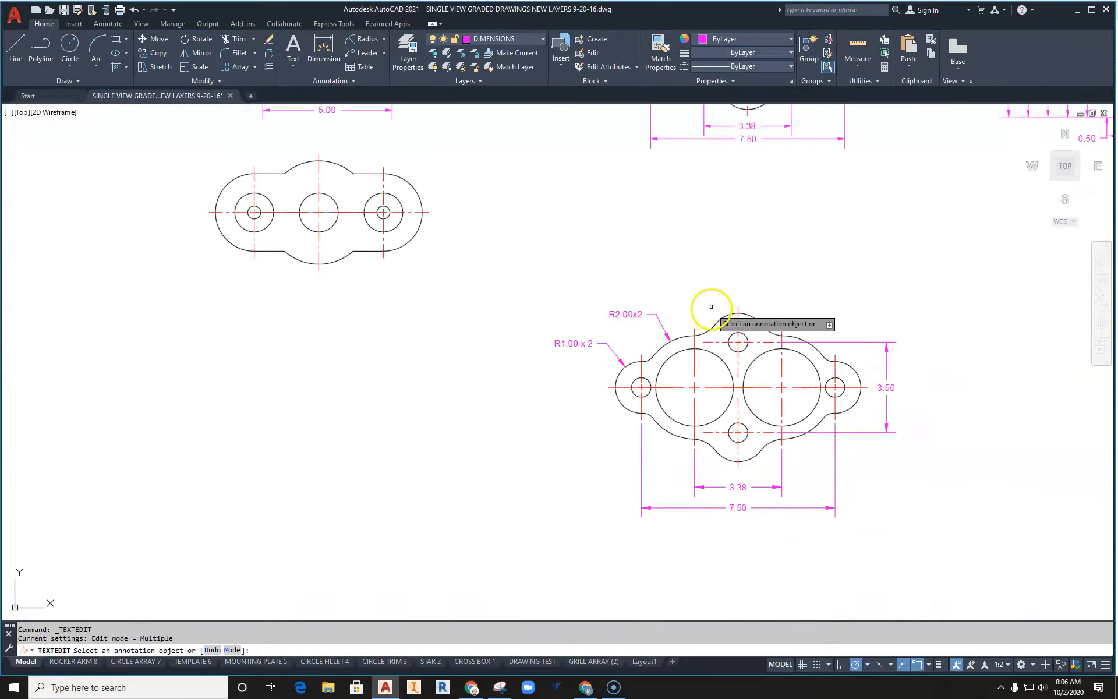
{"action": "middle_click_drag", "start_coordinate": [711, 306], "coordinate": [509, 276]}
{"action": "middle_click_drag", "start_coordinate": [499, 212], "coordinate": [498, 438]}
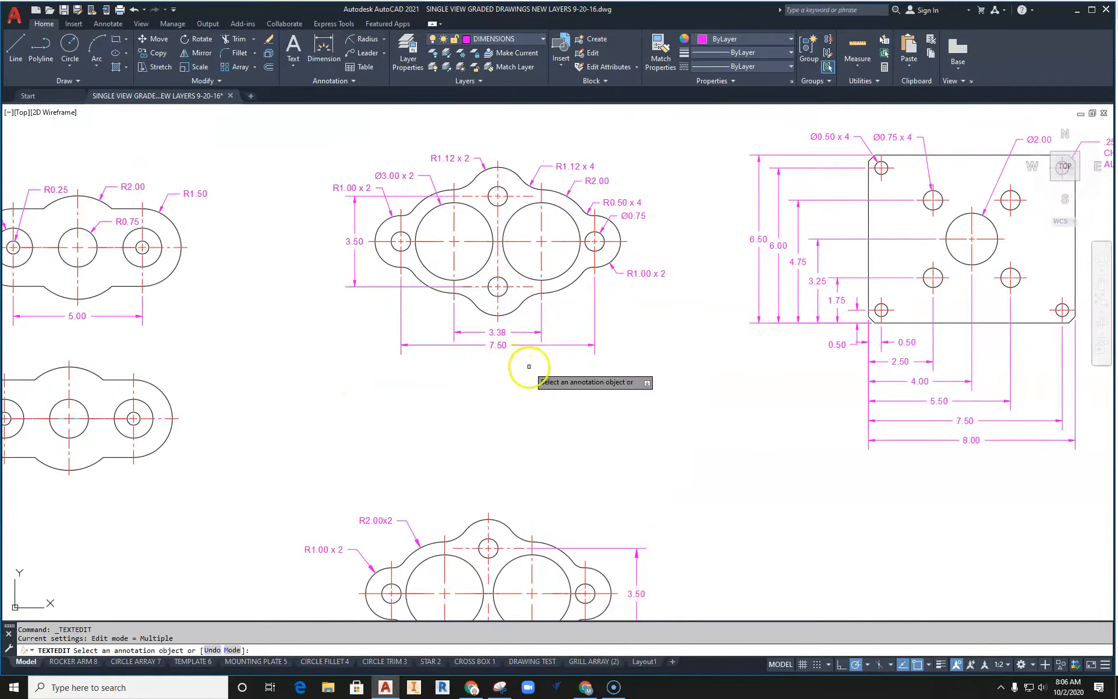
{"action": "mouse_move", "coordinate": [524, 407]}
{"action": "middle_mouse_down"}
{"action": "mouse_move", "coordinate": [609, 229]}
{"action": "mouse_move", "coordinate": [596, 247]}
{"action": "middle_mouse_up"}
{"action": "scroll", "coordinate": [596, 248], "scroll_direction": "down", "scroll_amount": 4}
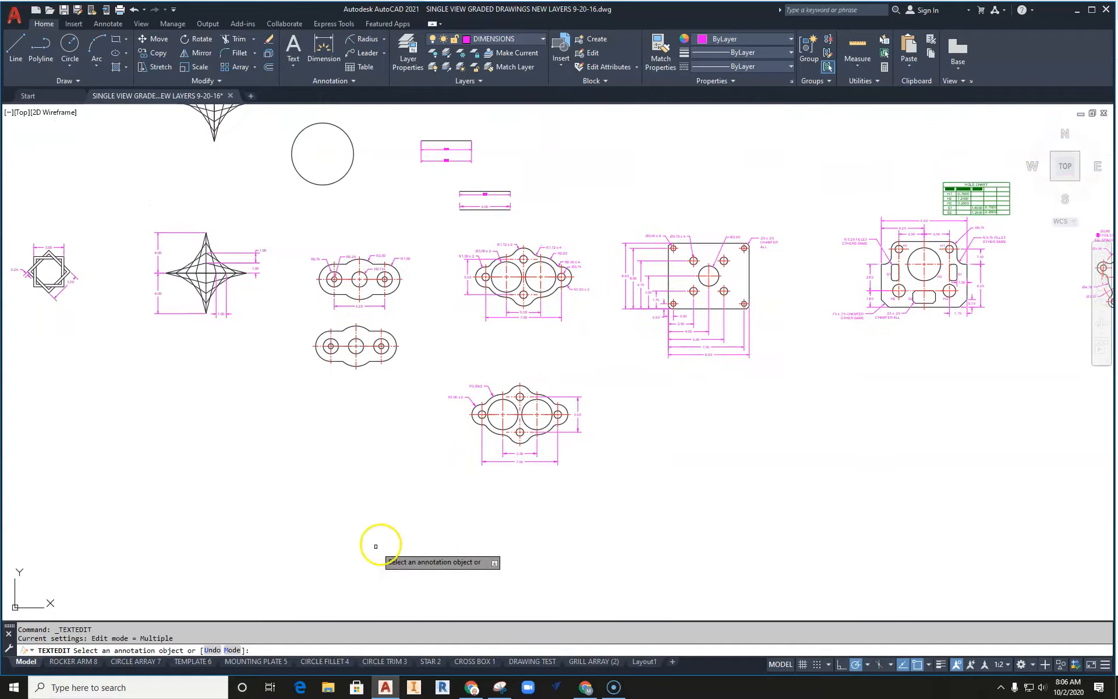
Open the GRILL ARRAY (2) layout and switch from the viewport to paper space to inspect the dimensioned gasket
{"action": "left_click", "coordinate": [583, 662]}
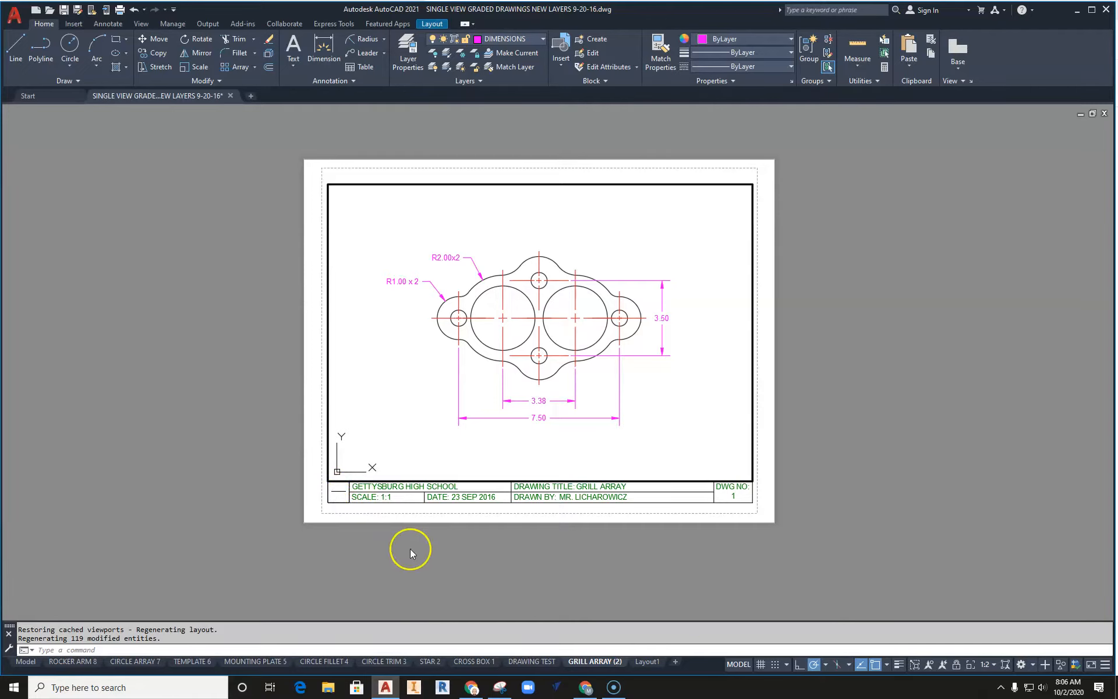
{"action": "double_click", "coordinate": [508, 516]}
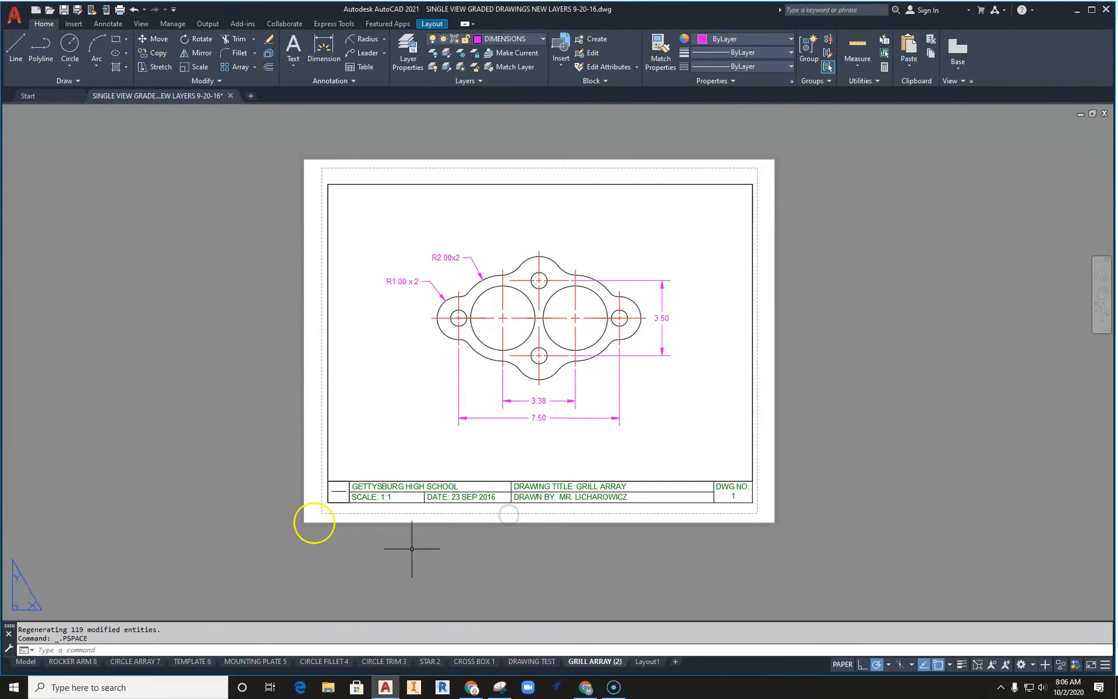
{"action": "scroll", "coordinate": [585, 551], "scroll_direction": "up", "scroll_amount": 2}
{"action": "middle_click_drag", "start_coordinate": [584, 555], "coordinate": [577, 570]}
{"action": "scroll", "coordinate": [581, 559], "scroll_direction": "down", "scroll_amount": 2}
{"action": "key", "text": "Escape"}
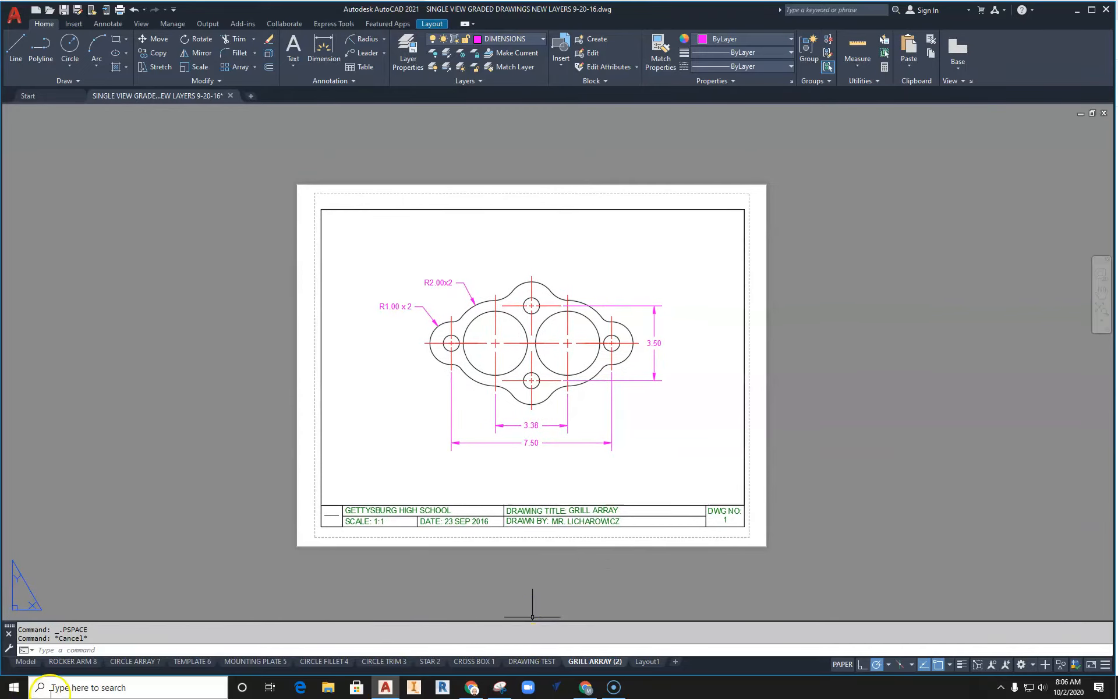